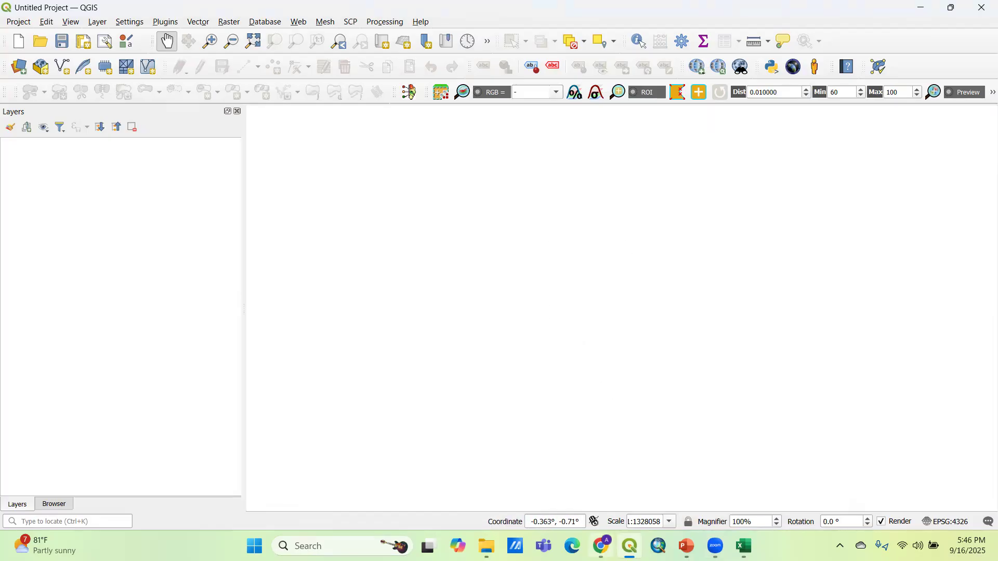
Step: Narrow the Layers panel to enlarge the map canvas
mouse_move(603, 547)
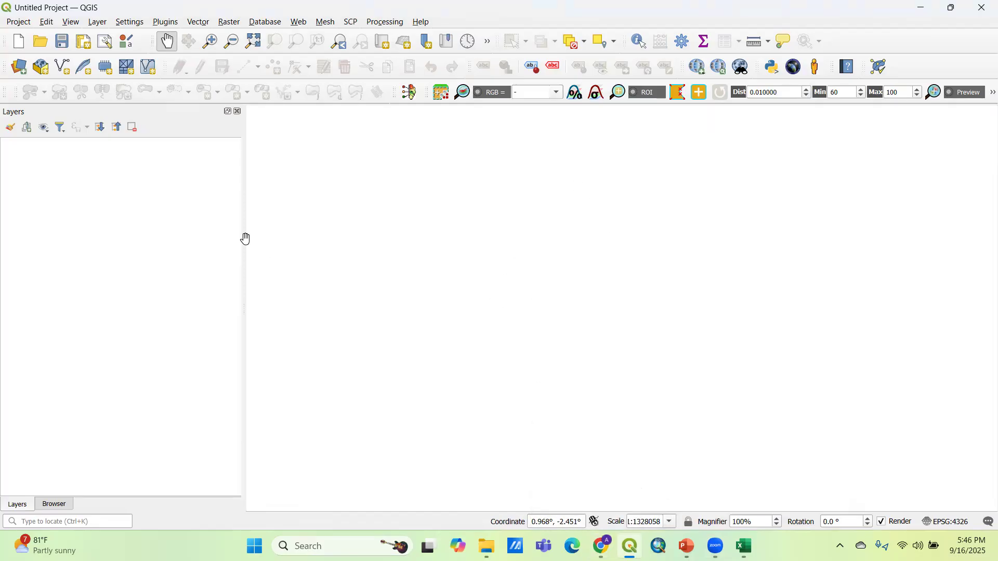
drag(245, 239, 210, 243)
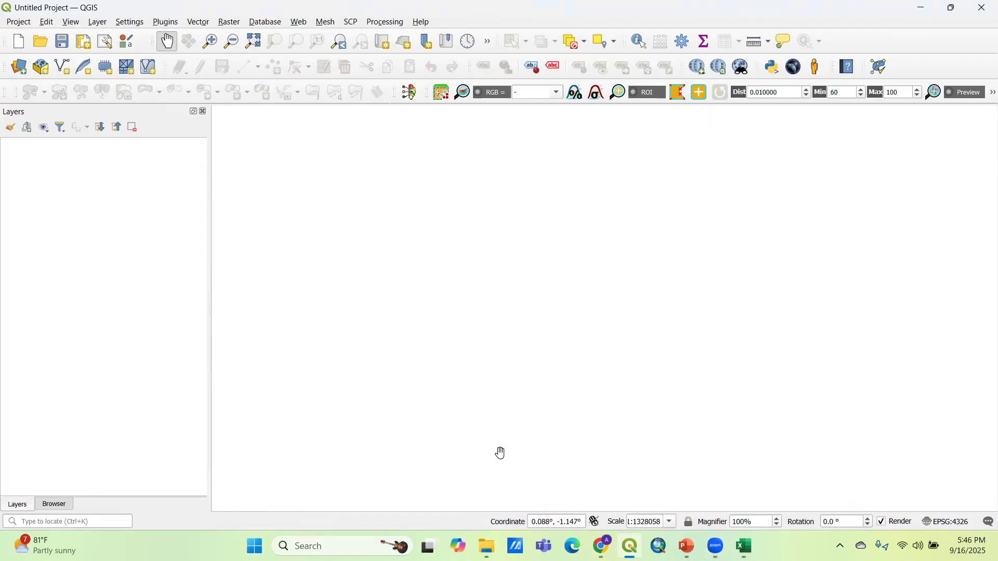
Step: Switch to File Explorer and extract the Buleleng compressed archive in the 2025_9_16_QGIS Membuat Peta Lokasi Penelitian folder
mouse_move(487, 547)
click(451, 477)
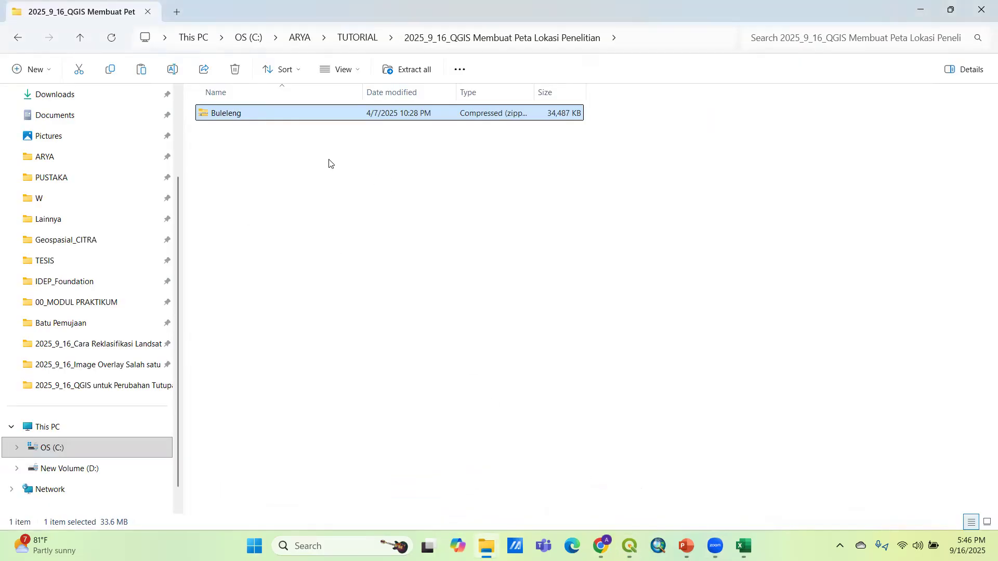
right_click(244, 114)
click(220, 137)
click(246, 111)
right_click(288, 122)
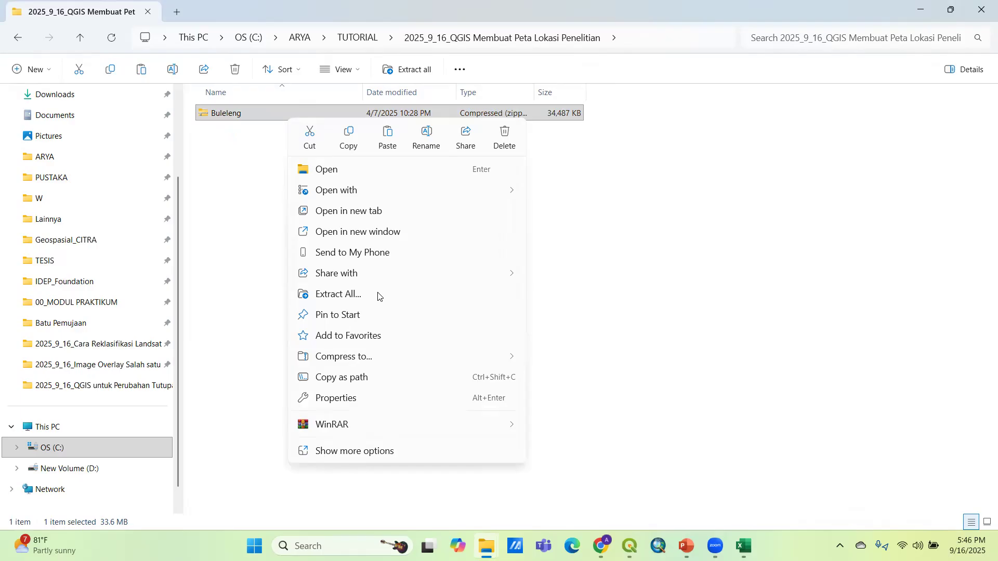
click(376, 300)
click(602, 404)
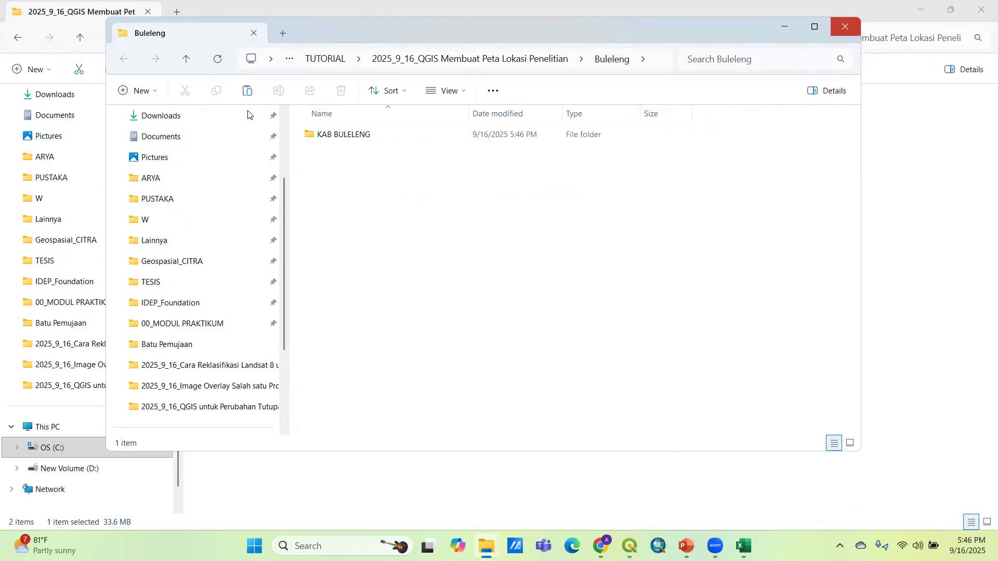
Step: Open the extracted Buleleng folder down to KAB BULELENG and its 2022_RBI25K_KABBULELENG.gdb subfolder
double_click(224, 112)
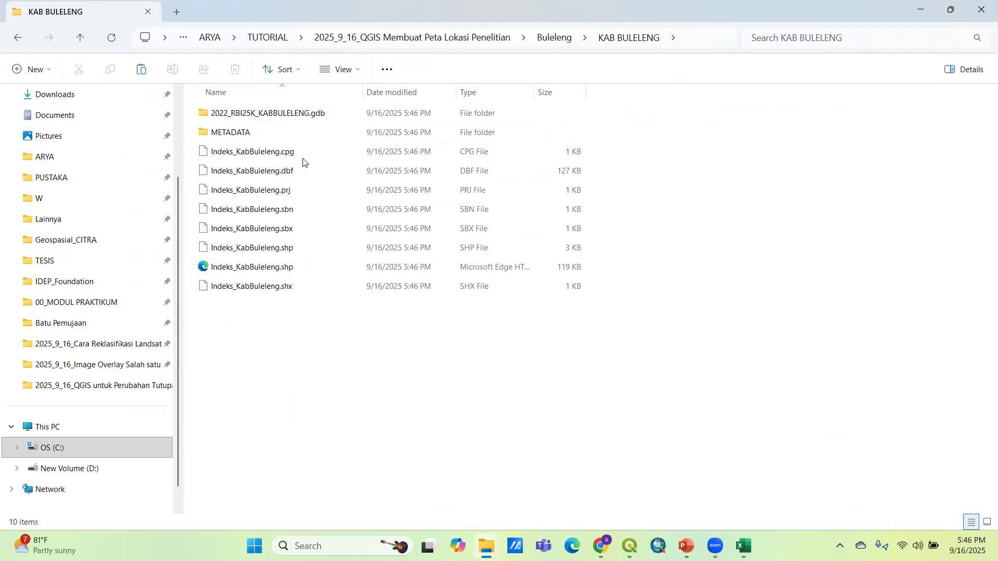
drag(297, 344, 292, 127)
click(292, 128)
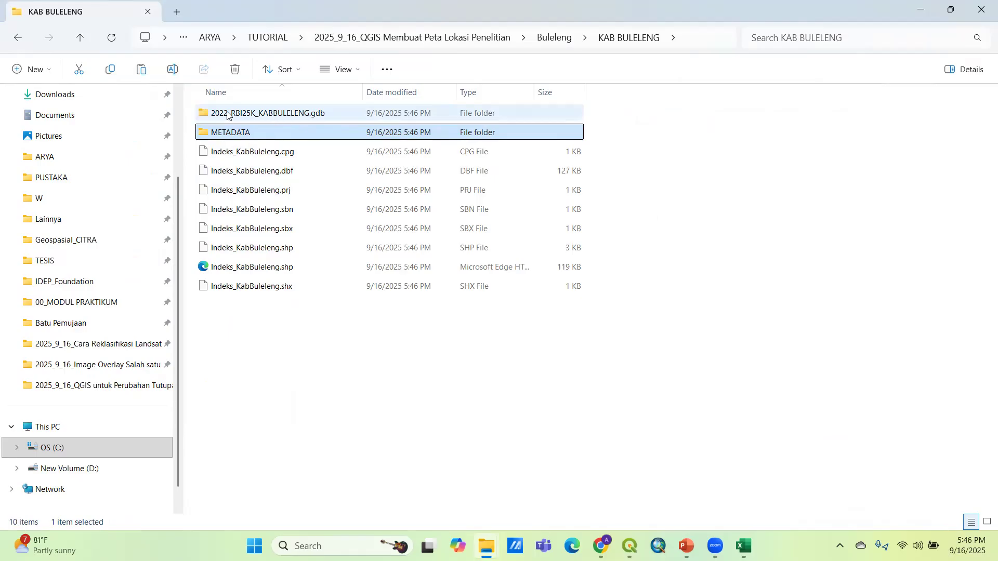
click(245, 115)
double_click(246, 115)
Step: Look through the geodatabase files in 2022_RBI25K_KABBULELENG.gdb and return to the KAB BULELENG folder
scroll(381, 256, down, 20)
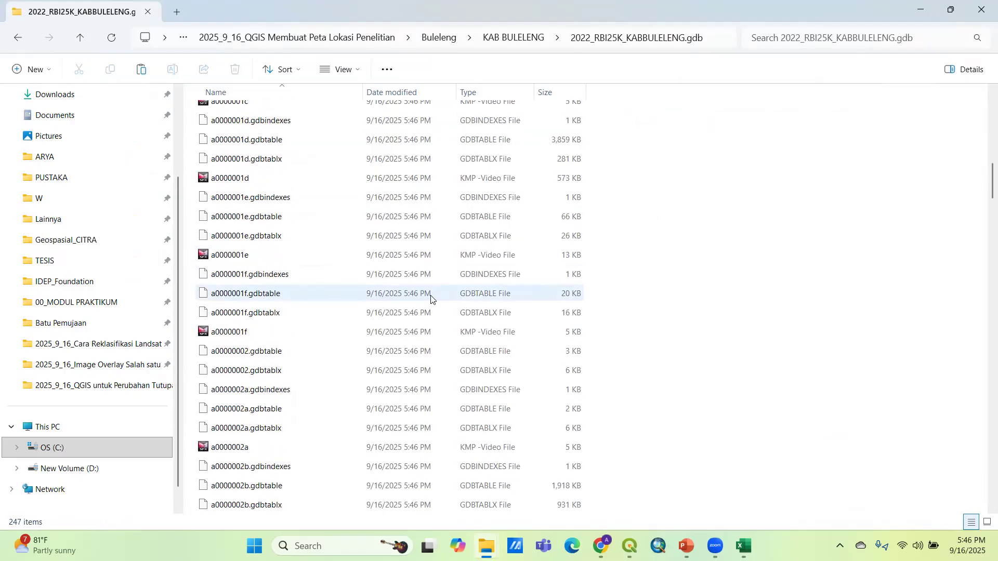
scroll(390, 354, down, 20)
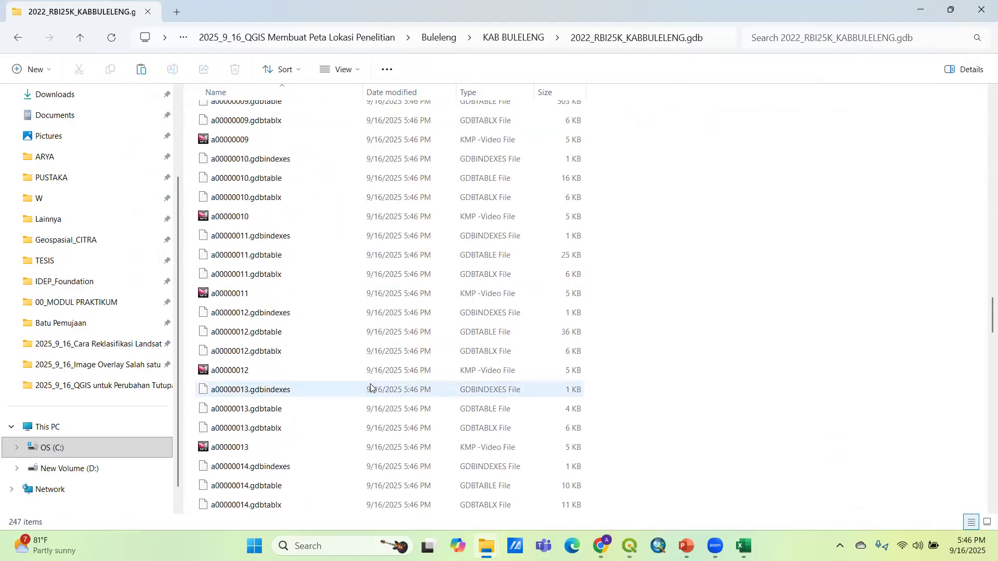
scroll(370, 390, down, 7)
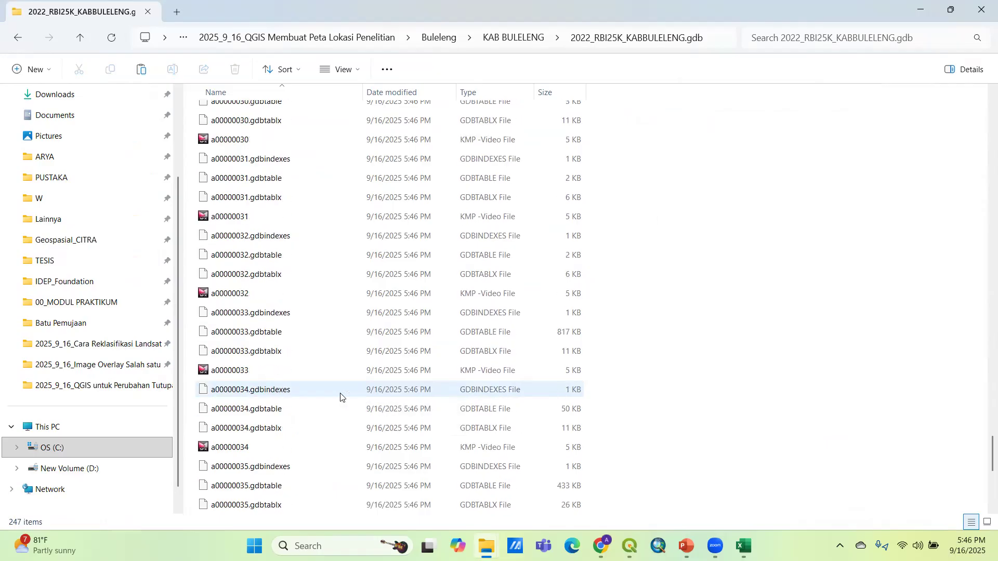
scroll(303, 346, up, 7)
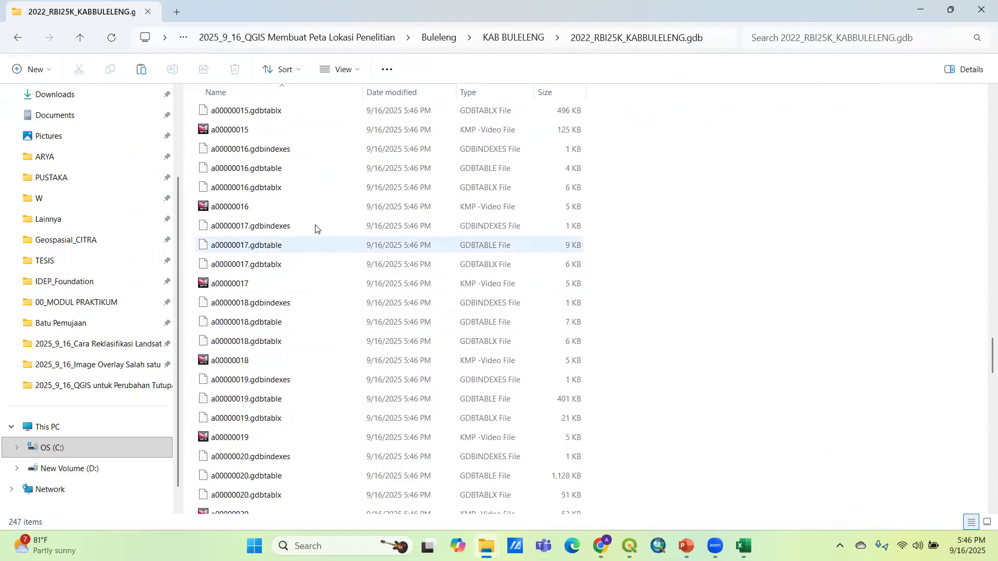
scroll(331, 416, down, 19)
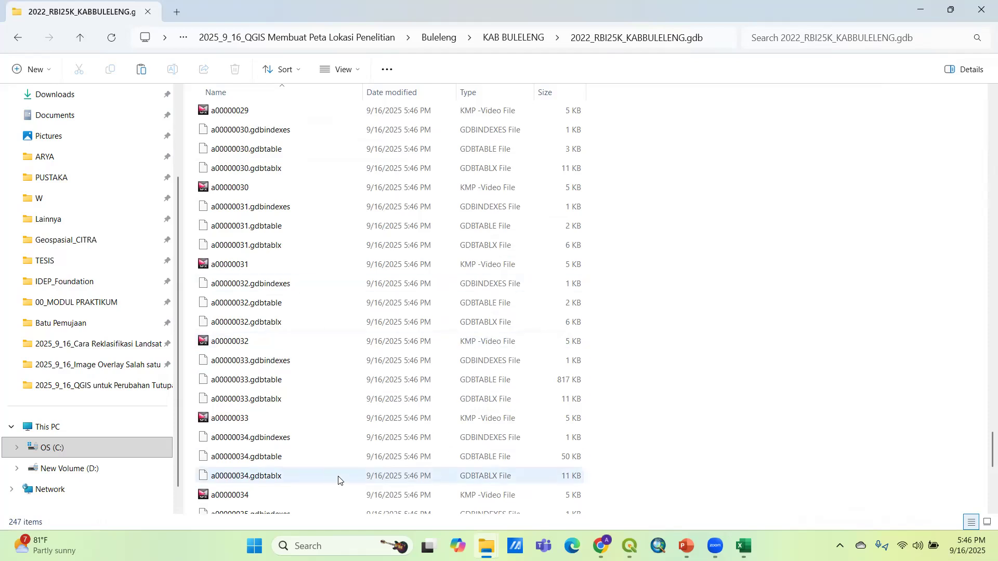
scroll(338, 468, down, 6)
scroll(335, 442, down, 2)
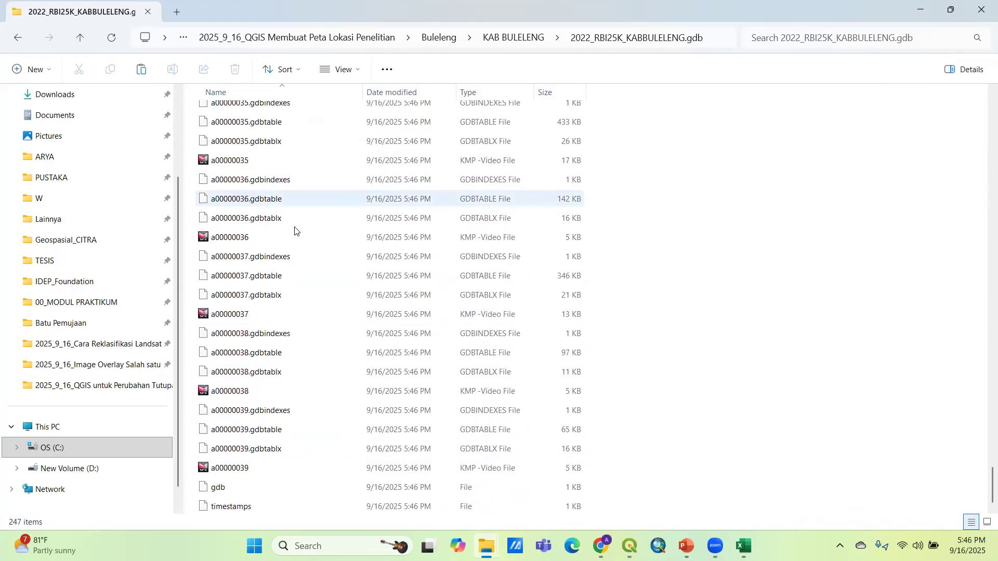
scroll(402, 276, up, 10)
scroll(403, 275, up, 3)
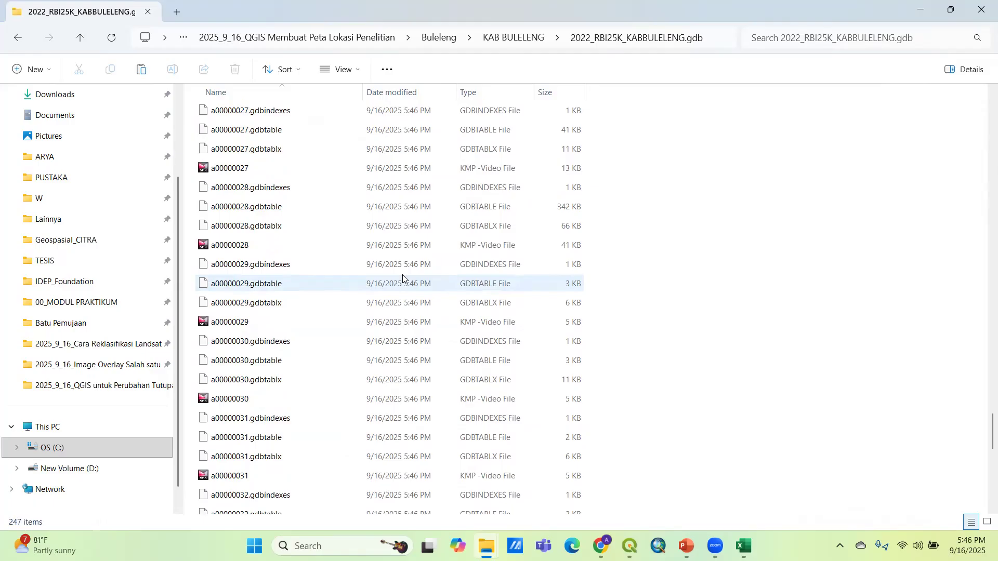
scroll(317, 259, up, 5)
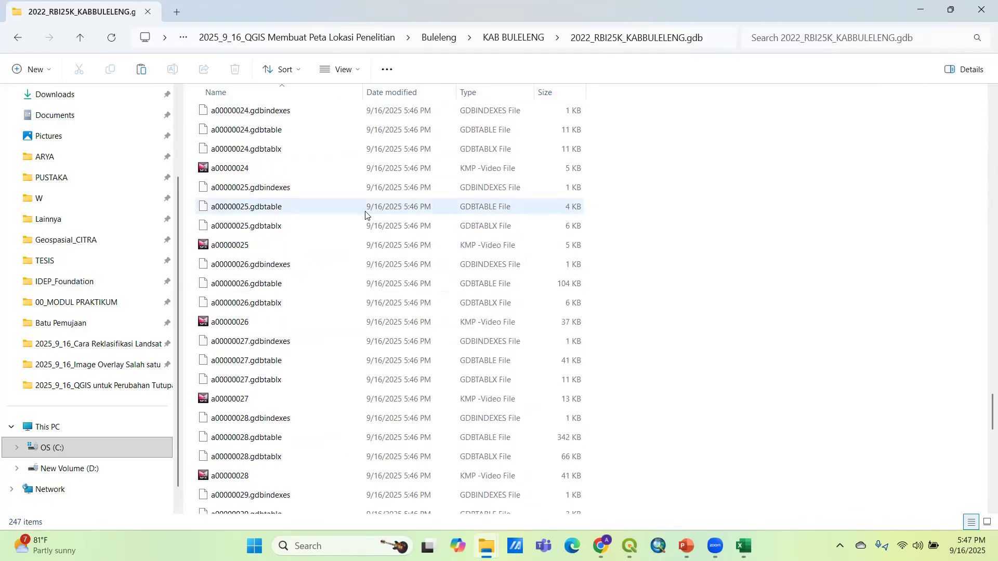
click(81, 45)
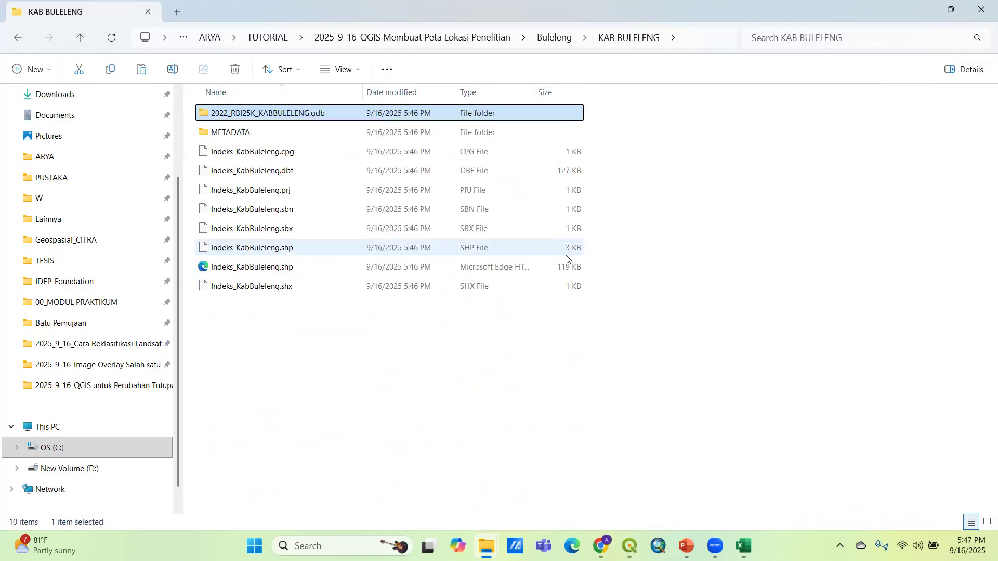
Step: Switch to QGIS and browse for a vector dataset source in Buleleng > KAB BULELENG > 2022_RBI25K_KABBULELENG.gdb
click(630, 546)
click(20, 68)
click(208, 97)
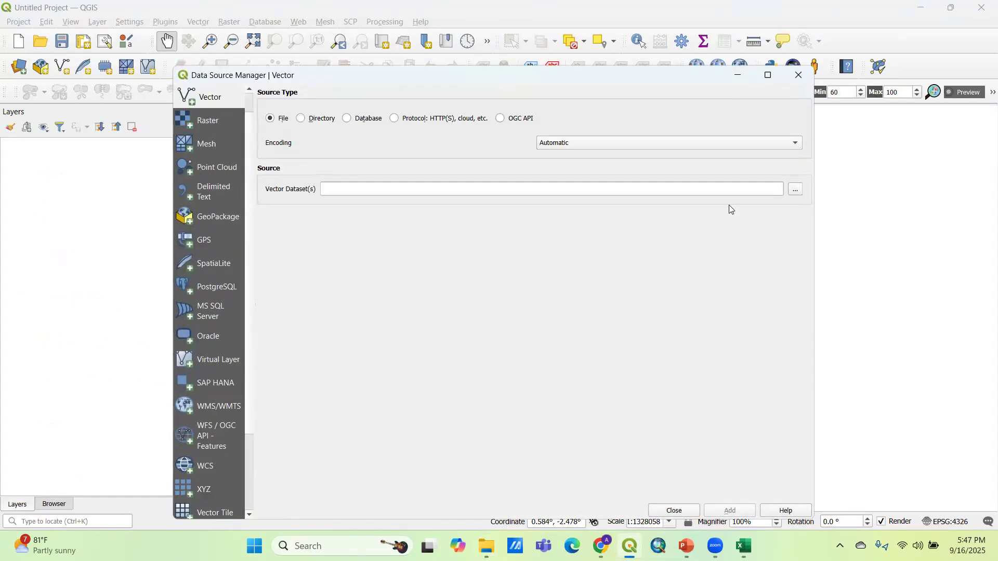
click(793, 190)
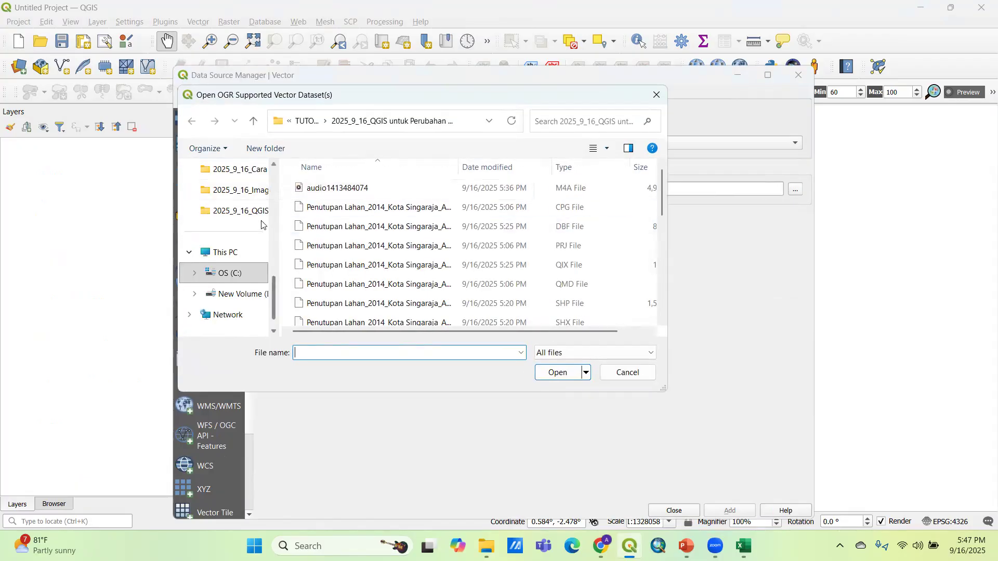
click(254, 122)
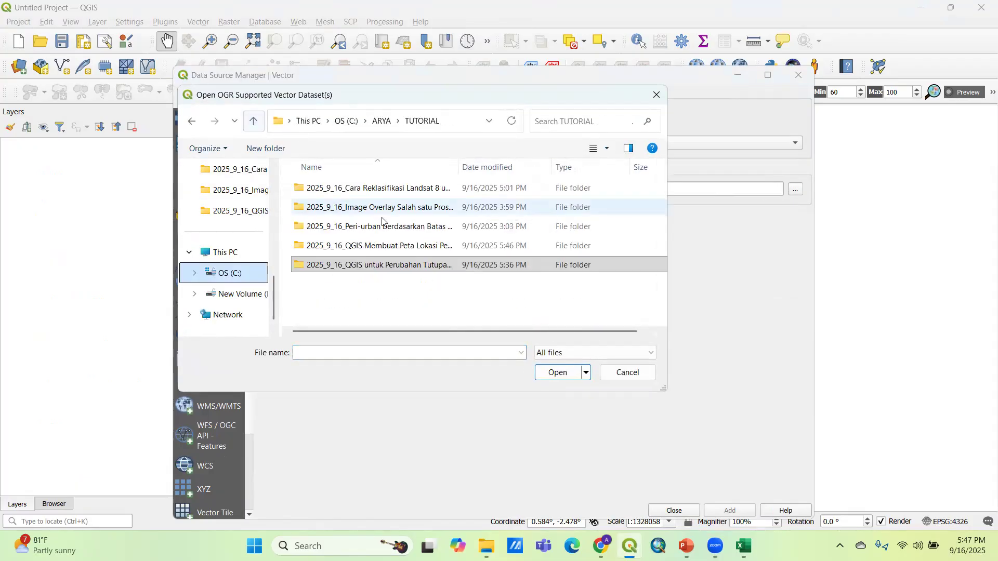
double_click(383, 247)
double_click(325, 190)
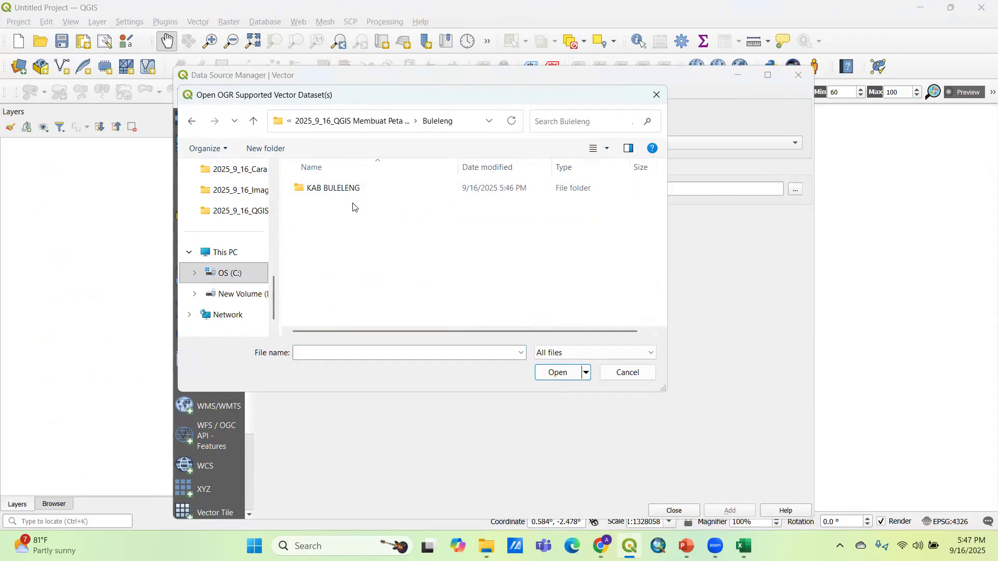
double_click(353, 194)
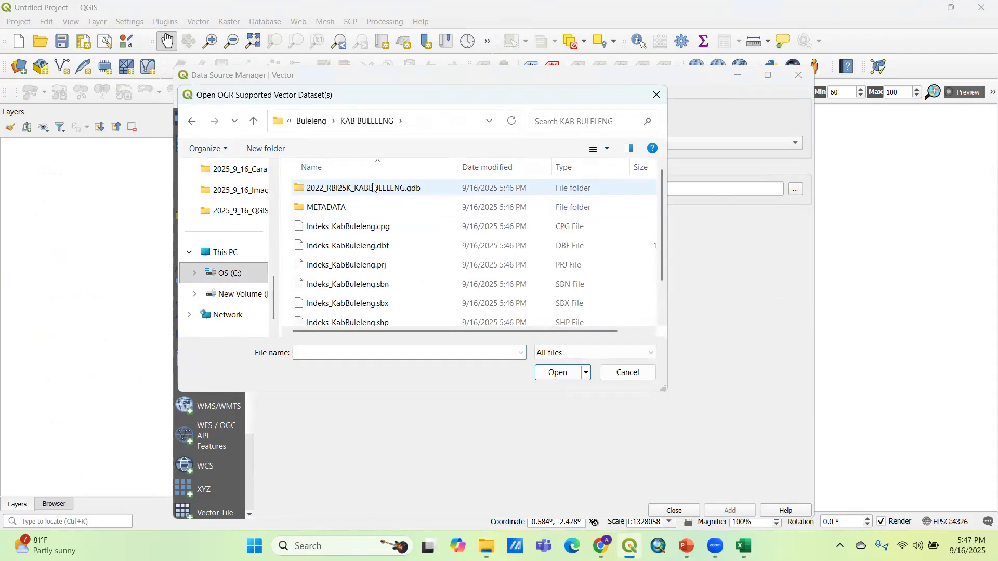
double_click(373, 188)
Step: Add all geodatabase files from a0000000a.gdbindexes through a00000039 as vector layers and close the Data Source Manager
click(580, 353)
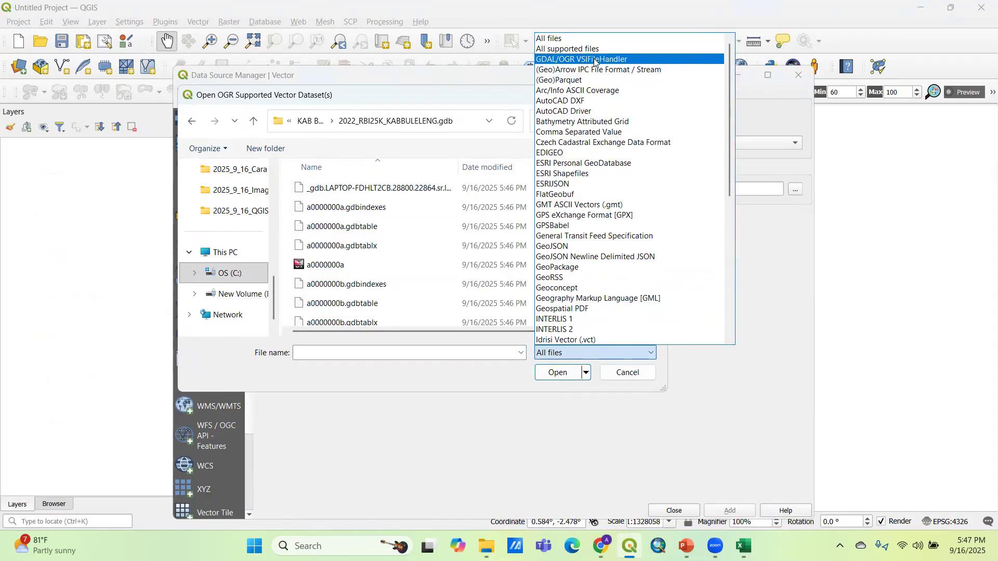
click(494, 255)
click(411, 202)
drag(664, 176, 651, 314)
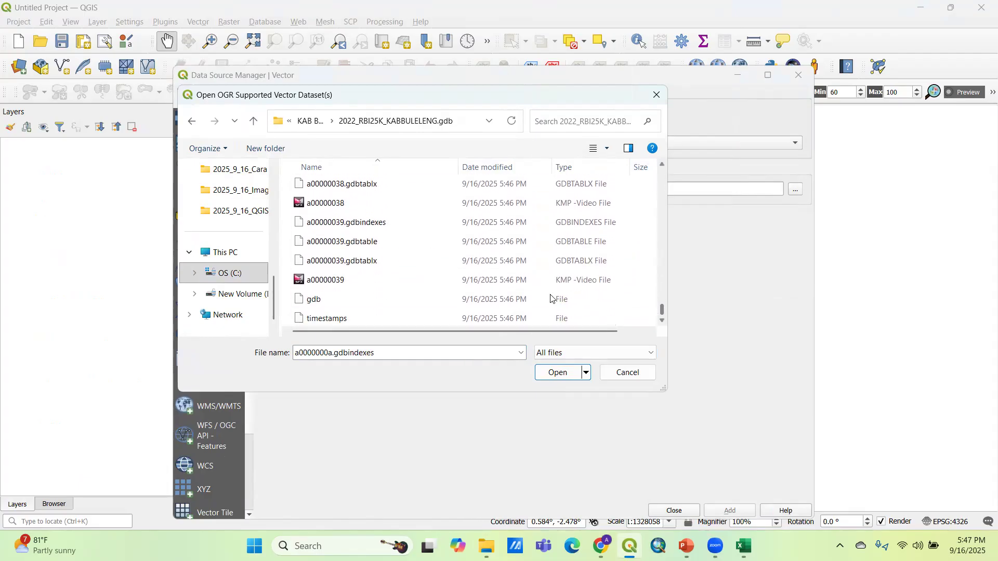
shift+click(471, 282)
click(548, 376)
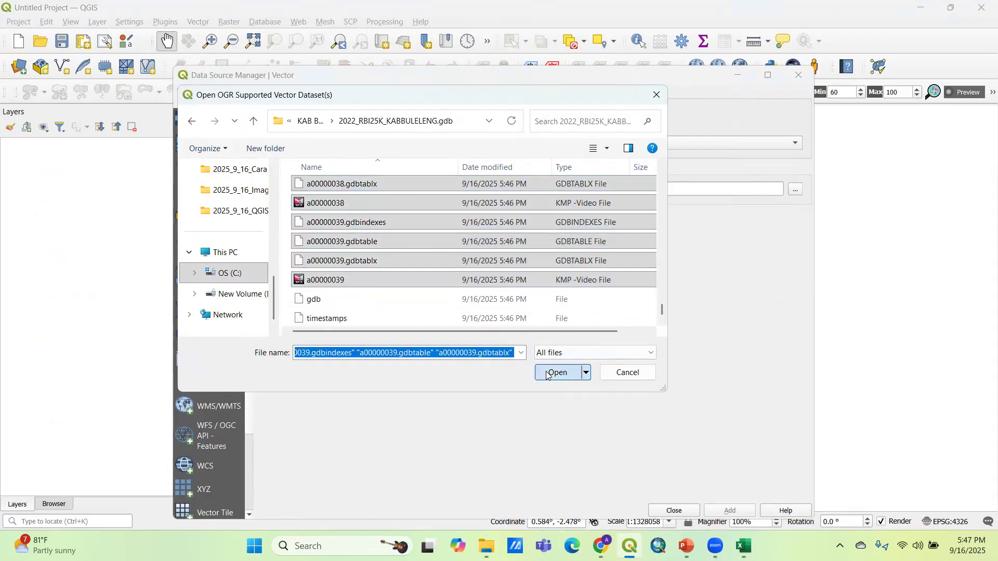
click(718, 515)
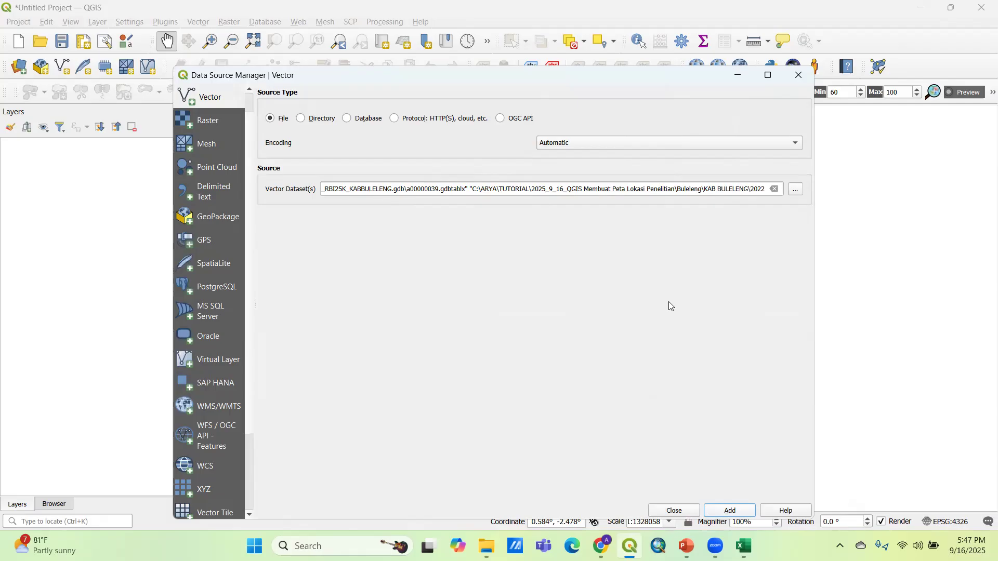
click(675, 513)
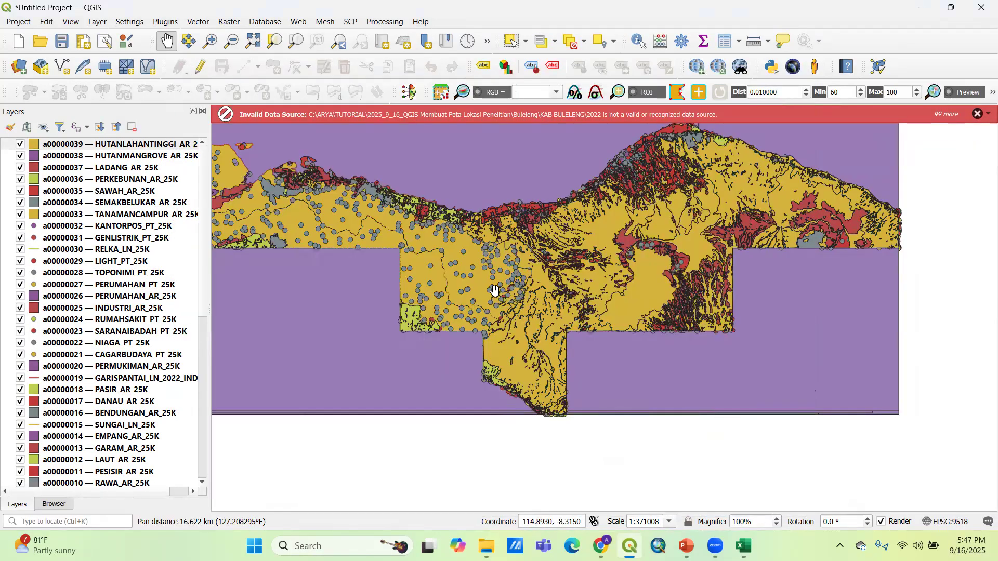
Step: Examine the extent of the loaded Buleleng layers on the map and skim the layer list
drag(515, 333, 522, 364)
drag(569, 282, 574, 308)
drag(405, 255, 491, 257)
scroll(117, 319, down, 7)
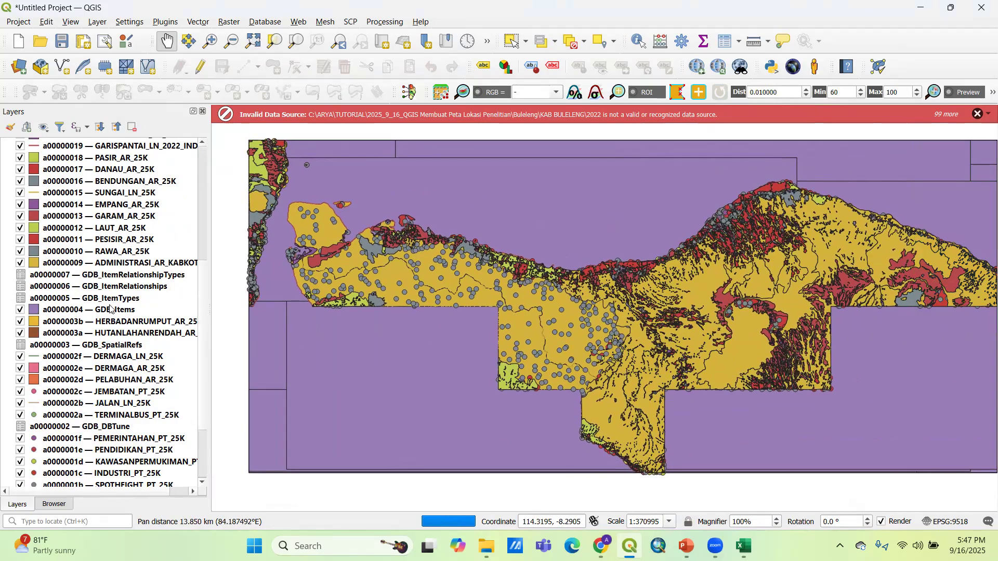
scroll(111, 308, down, 3)
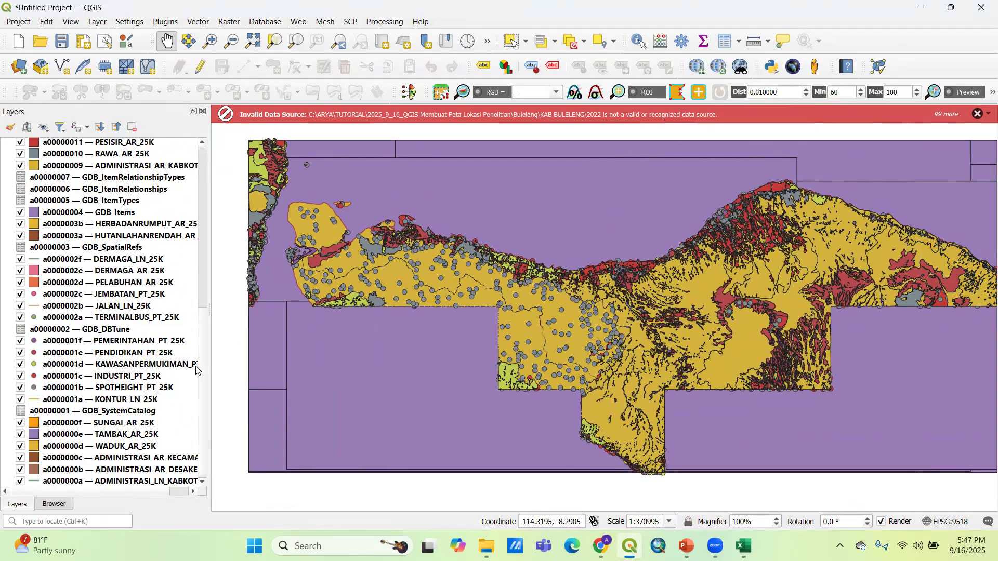
Step: Widen the Layers panel until the full layer names fit
drag(210, 362, 271, 359)
scroll(158, 359, up, 10)
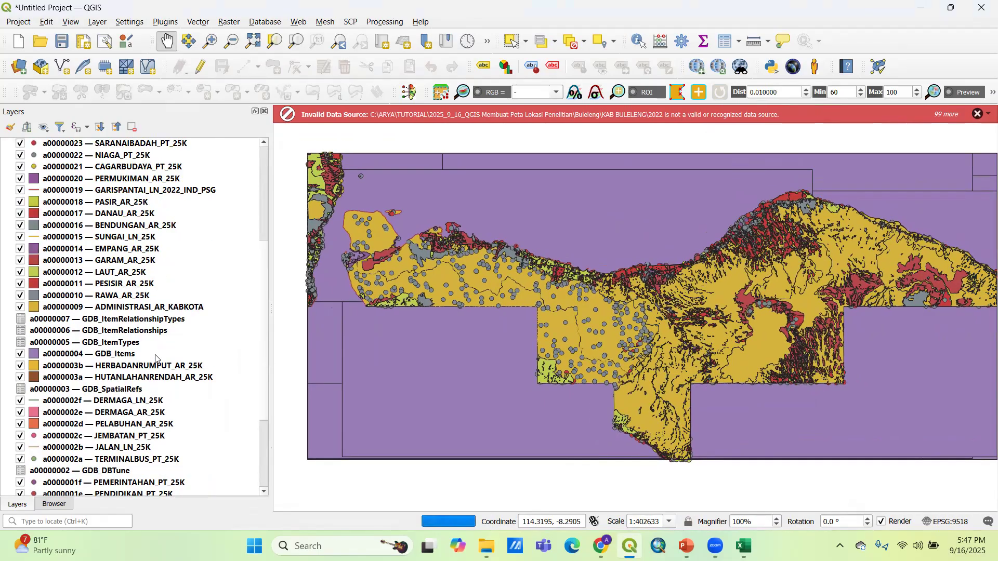
scroll(175, 289, down, 4)
scroll(176, 286, up, 4)
Step: Review the themes in the layer list, including mixed crops, rice fields, settlements, coastline, dams and salt ponds
click(147, 215)
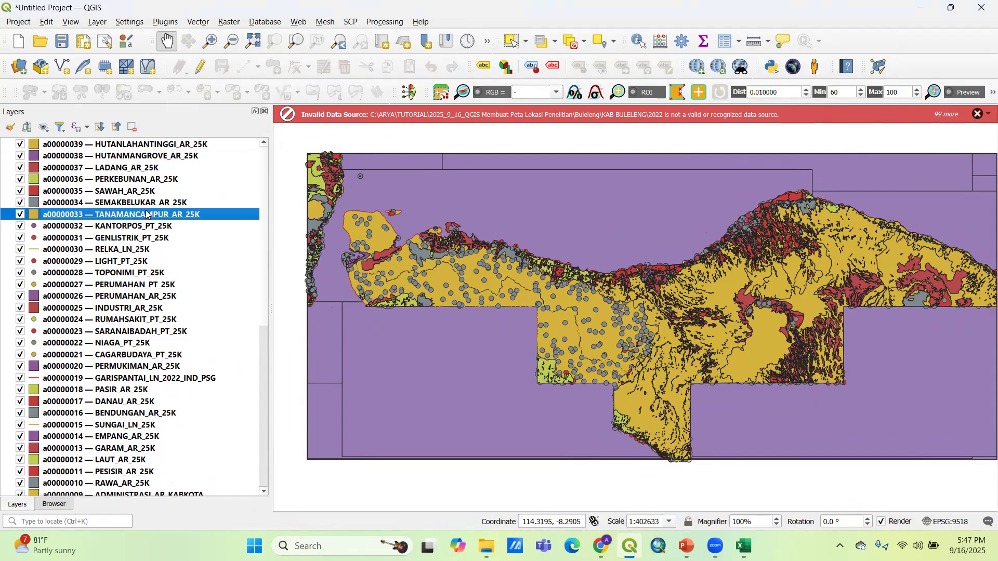
click(139, 252)
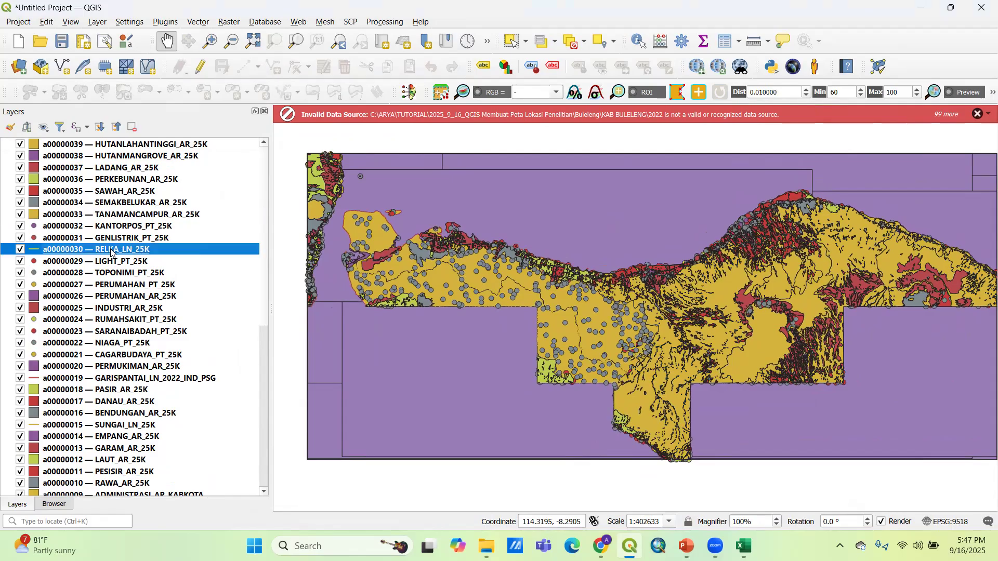
click(116, 194)
click(120, 367)
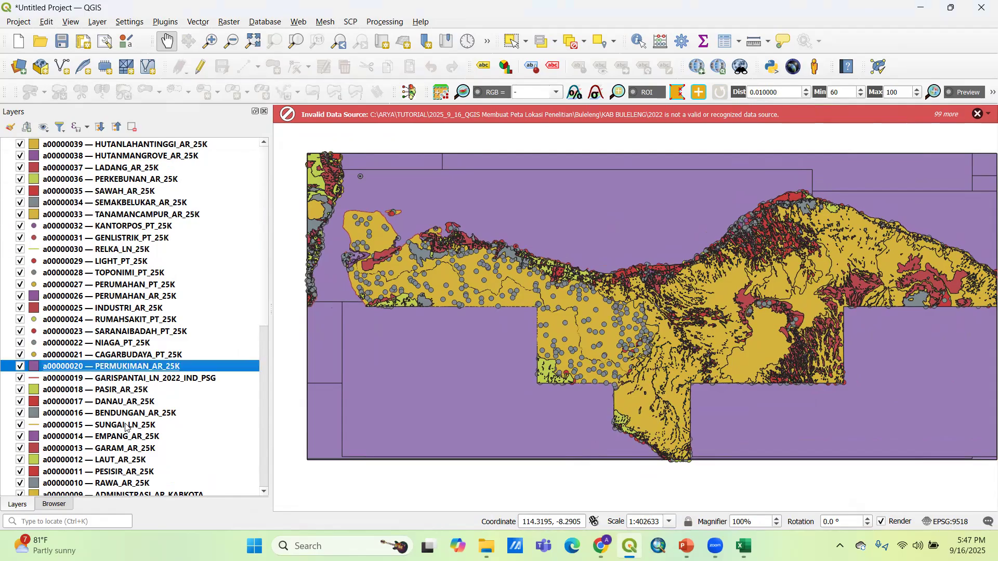
click(128, 380)
click(128, 413)
click(129, 448)
scroll(129, 448, down, 5)
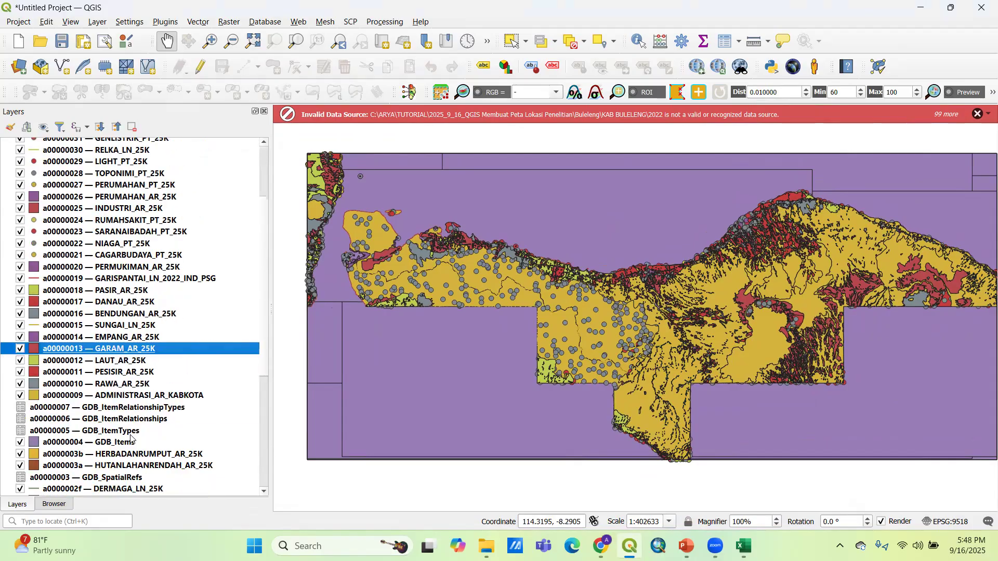
scroll(141, 302, down, 5)
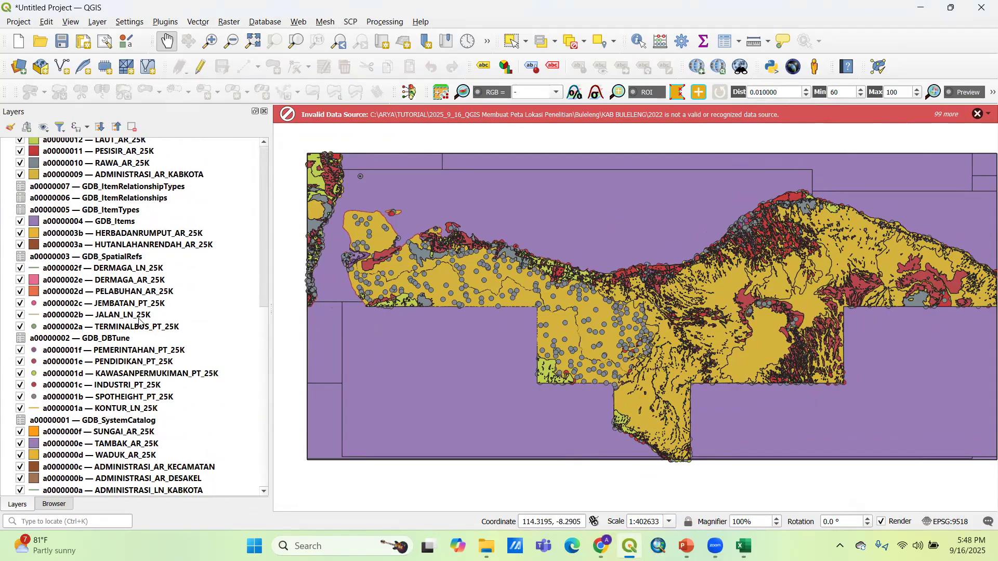
Step: Export the a0000002b — JALAN_LN_25K layer as an ESRI Shapefile named JALAN_LN_25K in the 2025_9_16_QGIS Membuat Peta Lokasi Penelitian folder
click(137, 320)
right_click(116, 316)
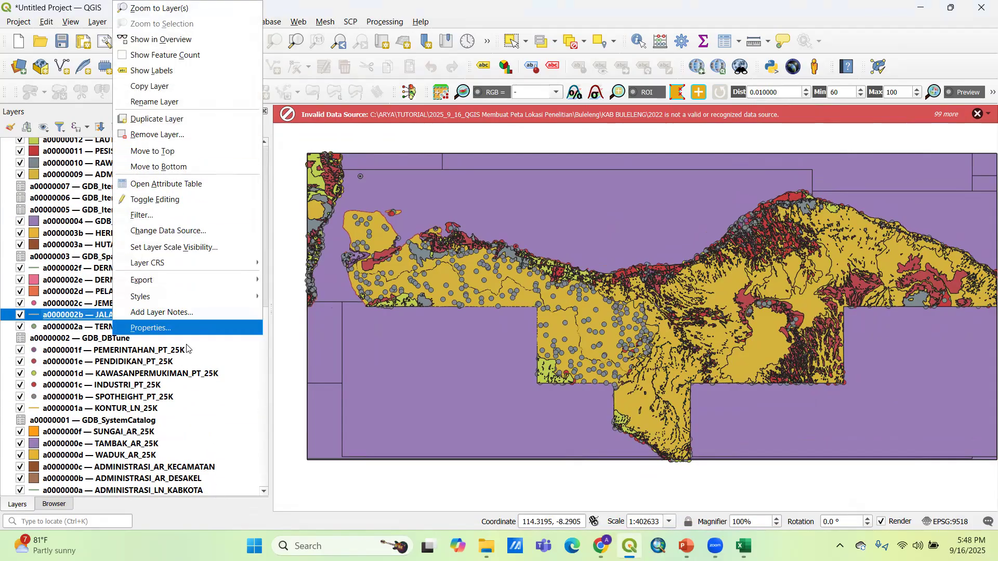
mouse_move(197, 284)
click(333, 280)
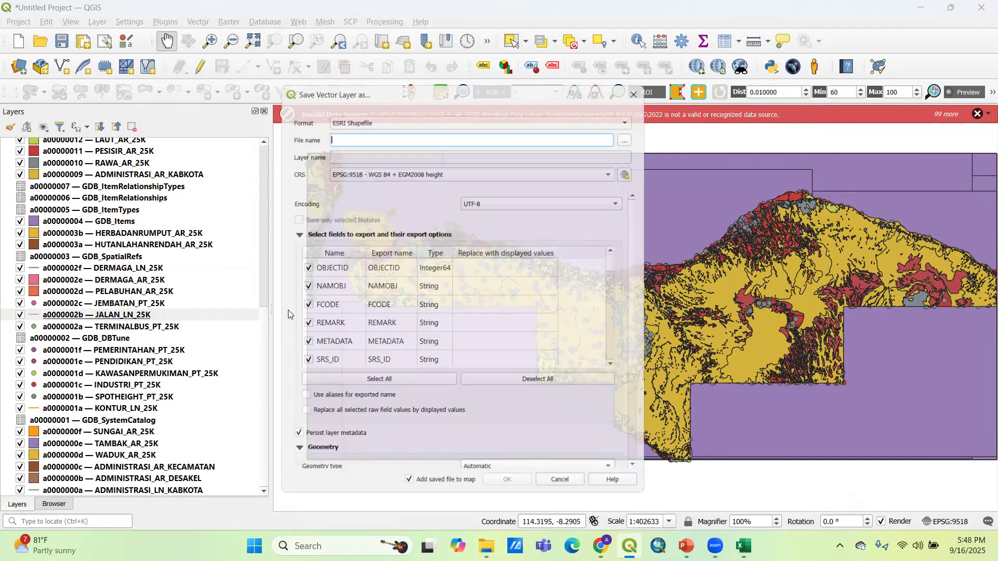
click(633, 132)
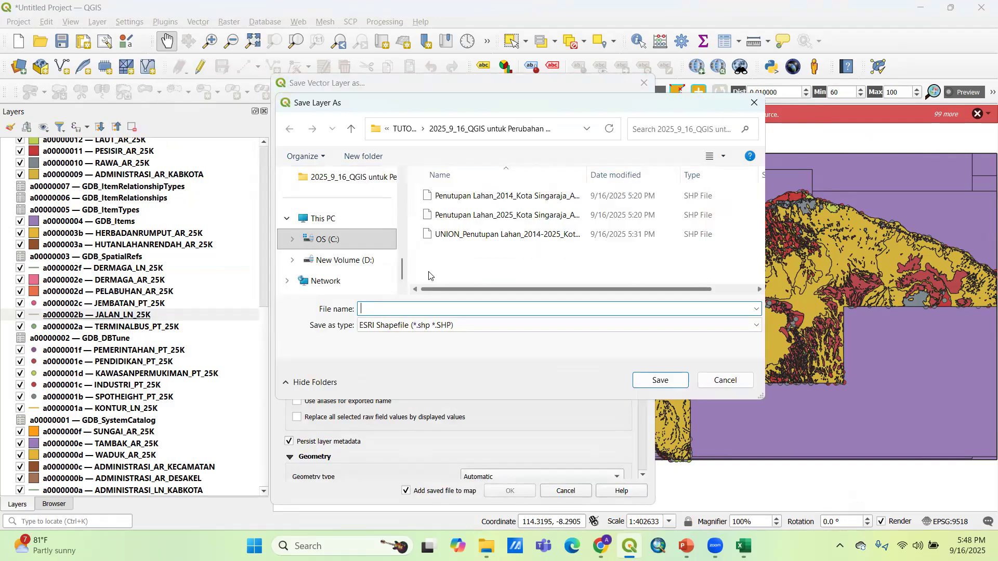
click(351, 129)
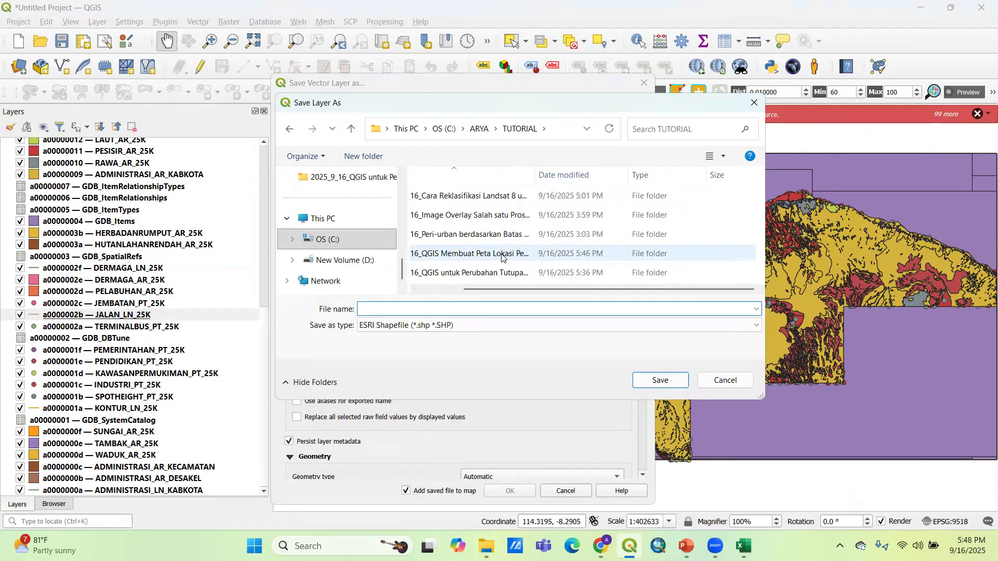
double_click(484, 254)
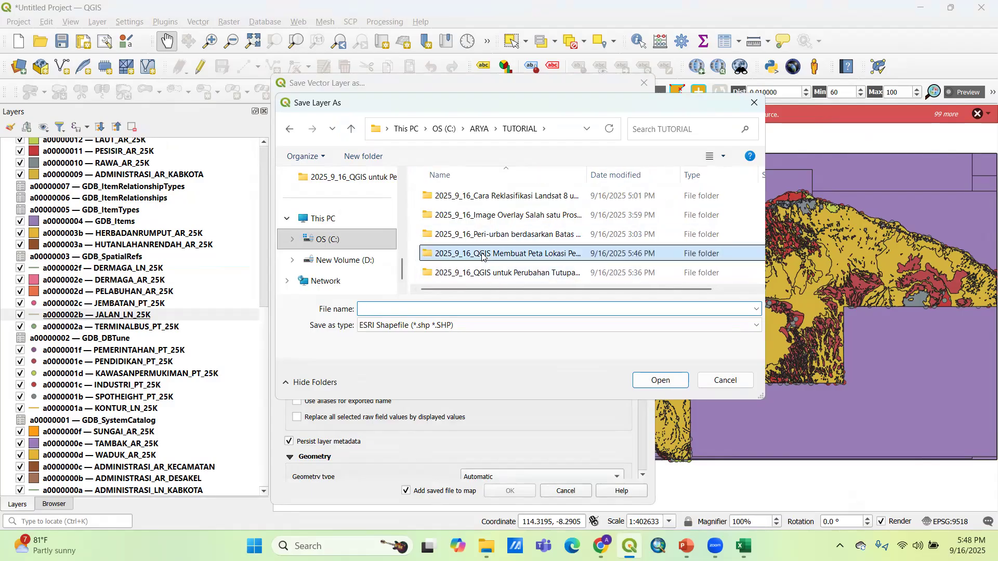
click(428, 311)
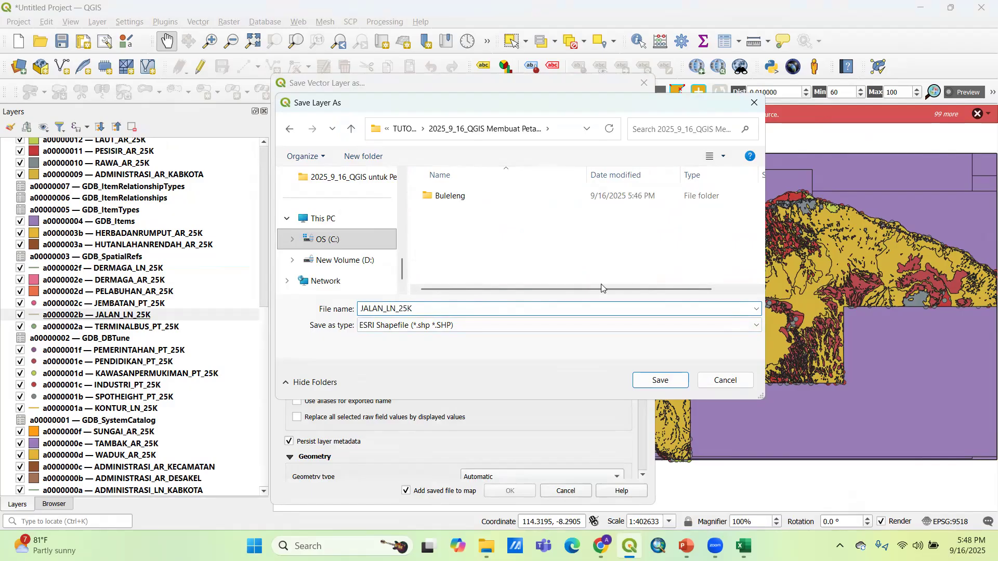
key(Return)
click(500, 492)
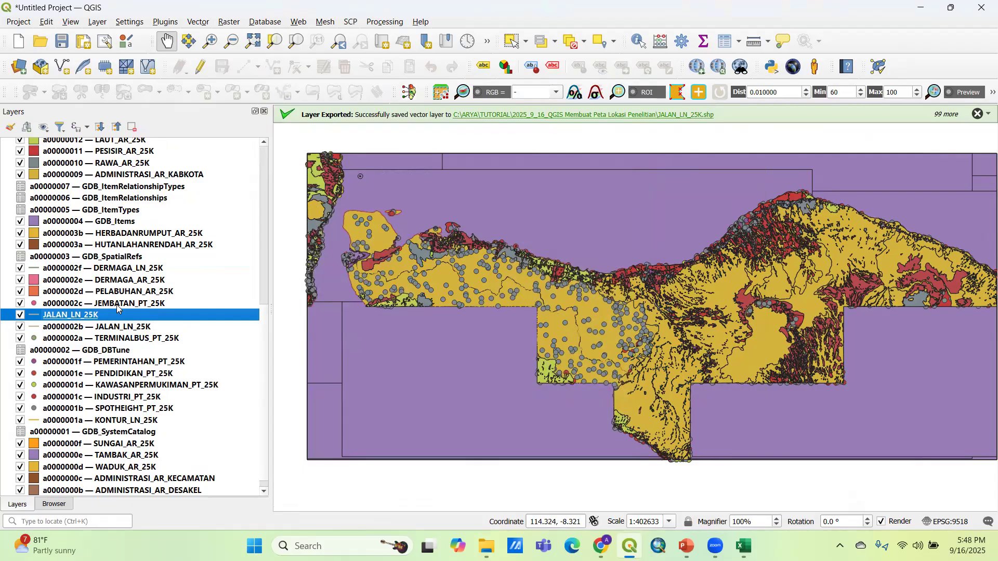
Step: Compare the exported JALAN_LN_25K layer with its geodatabase original and look through the layer list for other layers to export
click(114, 330)
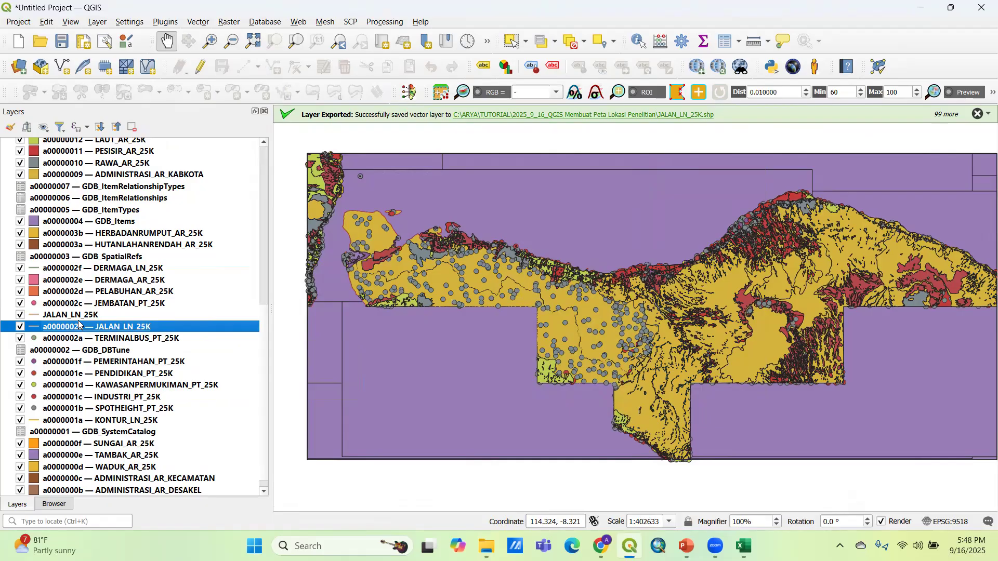
click(79, 317)
click(96, 270)
click(111, 352)
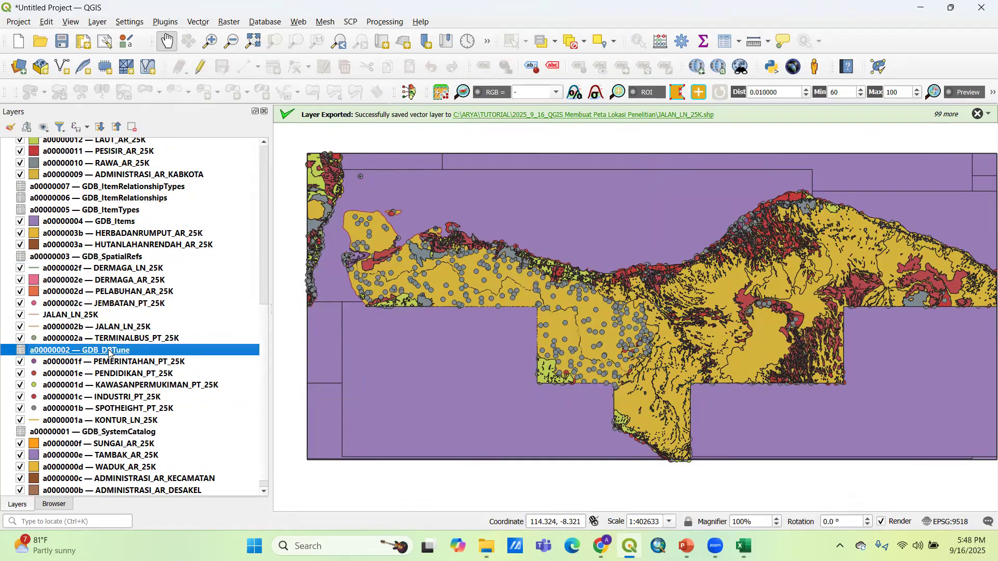
click(150, 455)
scroll(89, 308, up, 9)
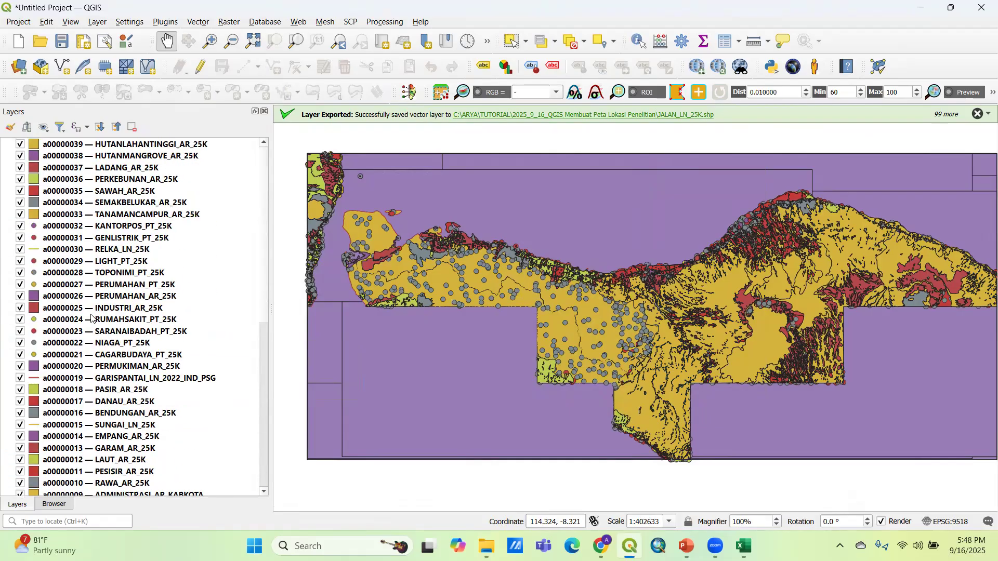
scroll(91, 318, down, 8)
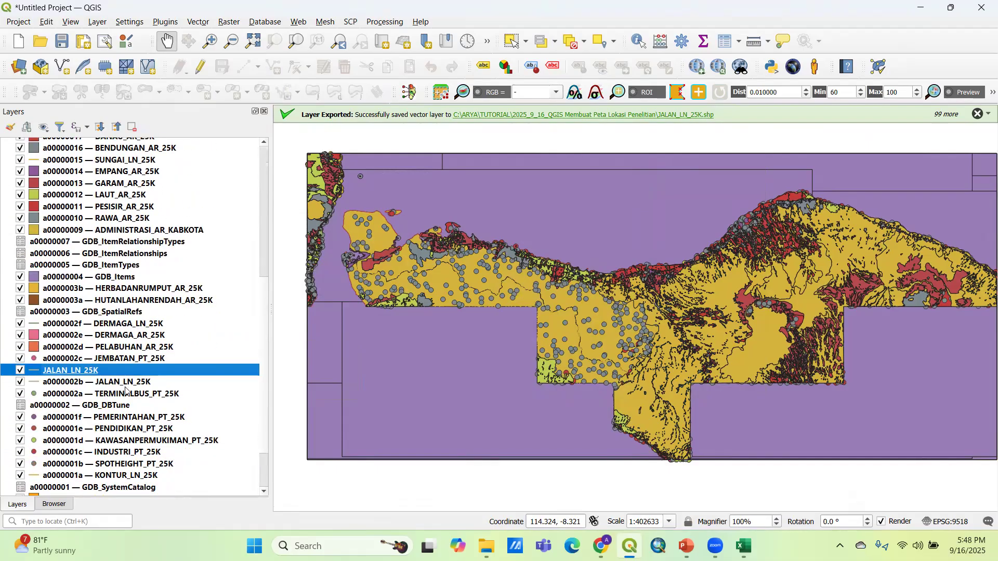
scroll(128, 294, up, 4)
scroll(125, 301, up, 2)
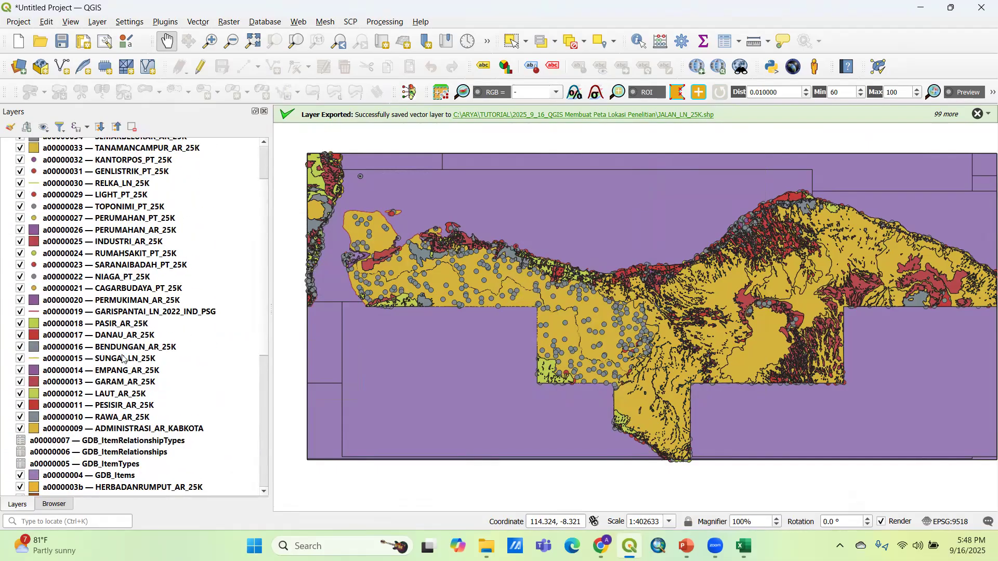
scroll(127, 358, down, 8)
click(150, 479)
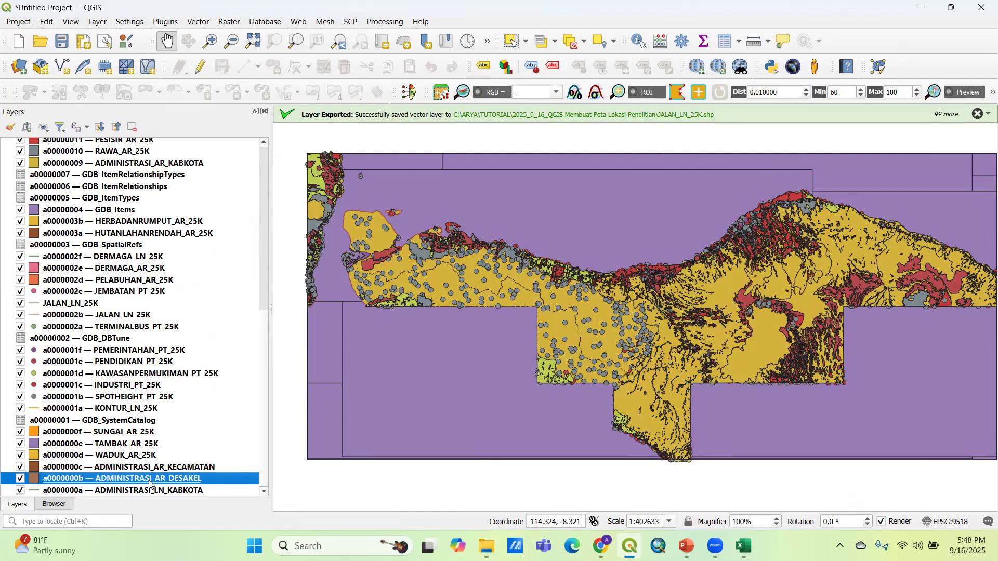
right_click(185, 485)
mouse_move(223, 425)
click(375, 425)
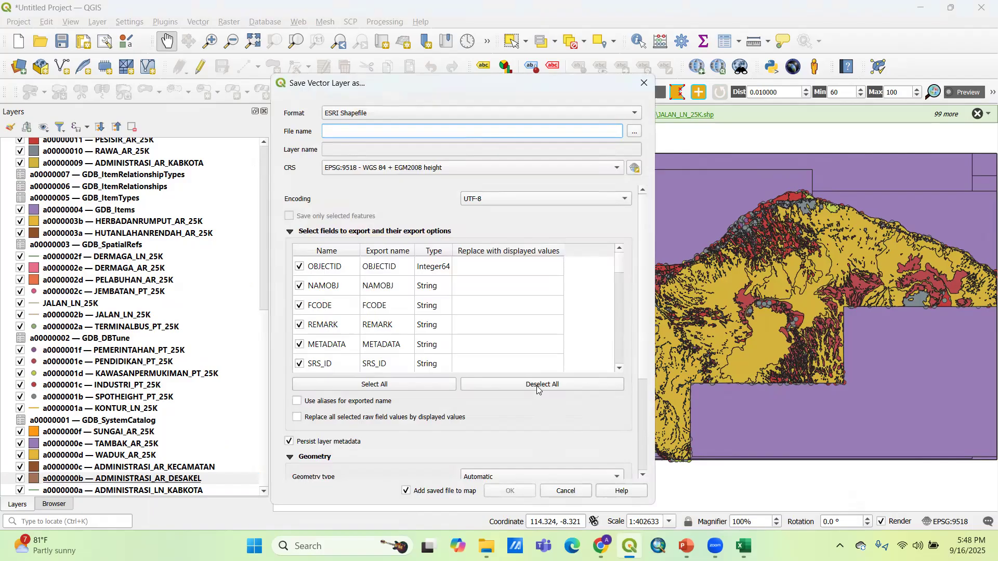
click(578, 488)
Step: Copy the ADMINISTRASI_AR_DESAKEL part of the a0000000b layer's name, keeping the layer name as it is
right_click(177, 484)
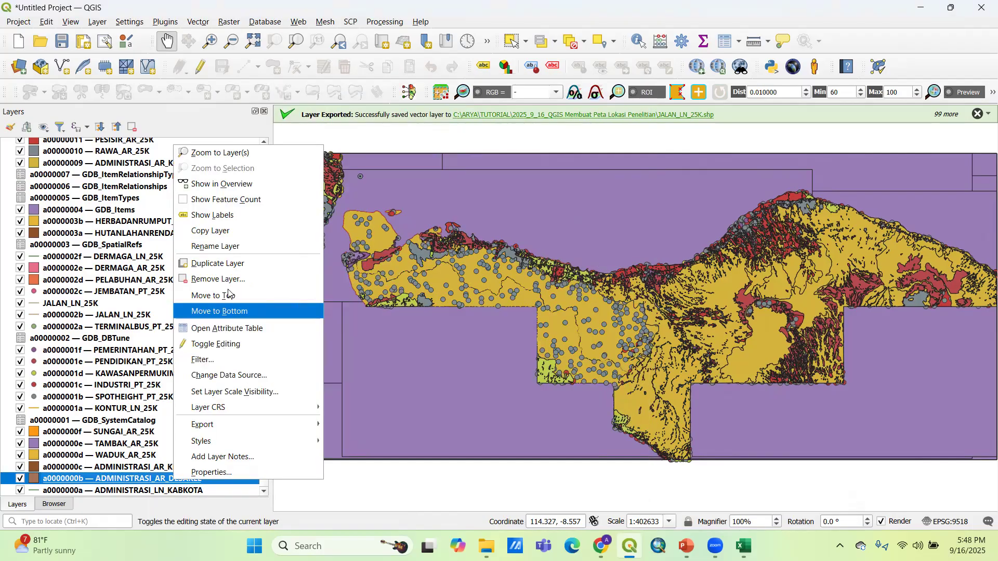
click(237, 249)
drag(86, 480, 177, 479)
key(ctrl+c)
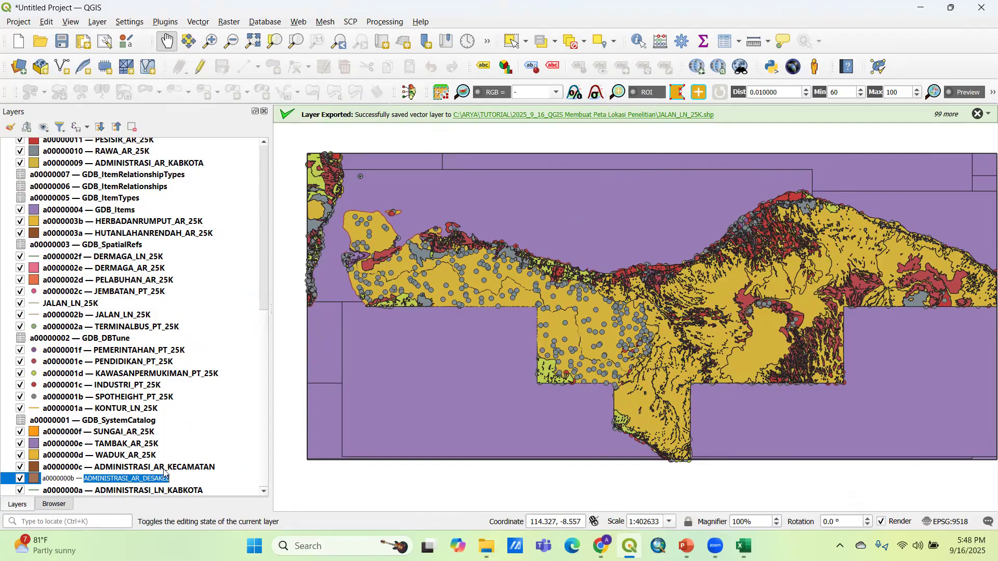
key(Return)
Step: Export the a0000000b layer as an ESRI Shapefile named ADMINISTRASI_AR_DESAKEL in the same project folder
right_click(164, 478)
mouse_move(245, 421)
click(369, 422)
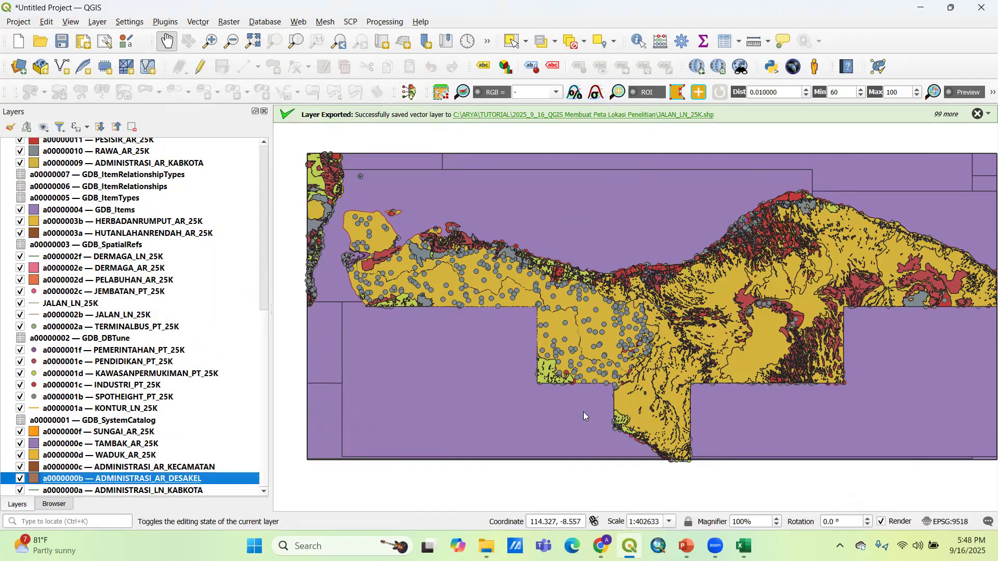
click(635, 130)
key(ctrl+v)
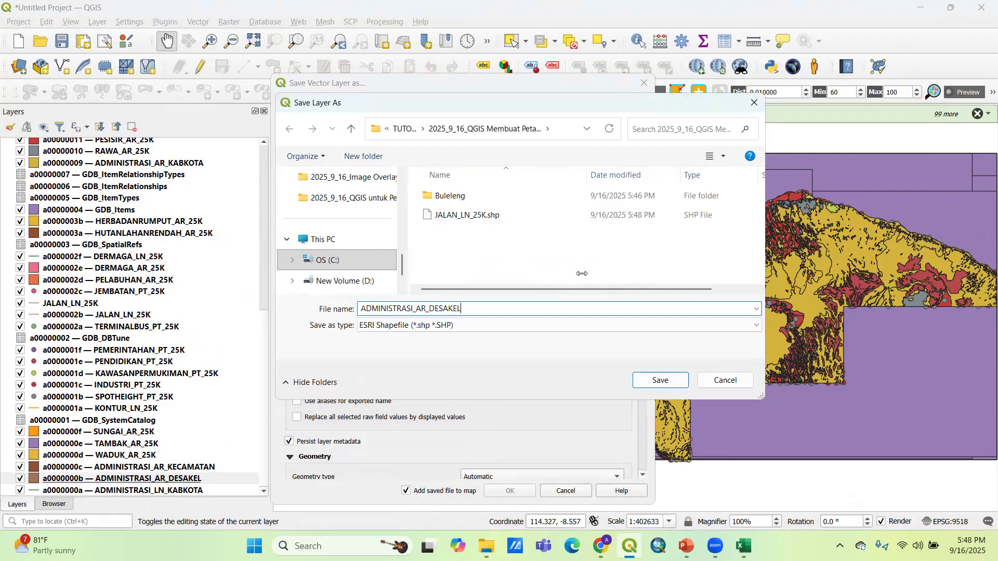
click(660, 381)
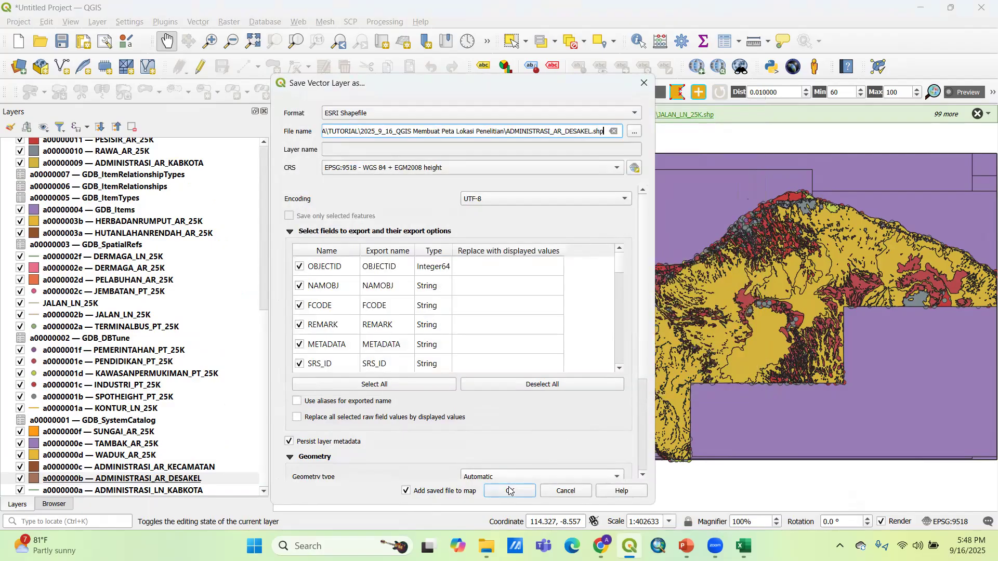
click(511, 489)
Step: Copy the ADMINISTRASI_AR_KECAMATAN part of the a0000000c layer's name without renaming the layer
right_click(177, 469)
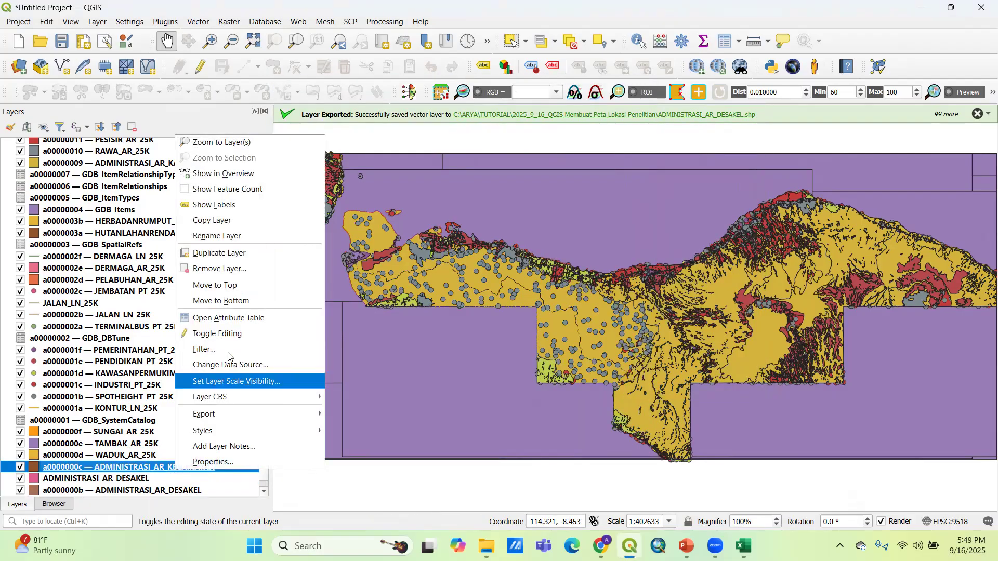
click(223, 234)
drag(83, 468, 179, 468)
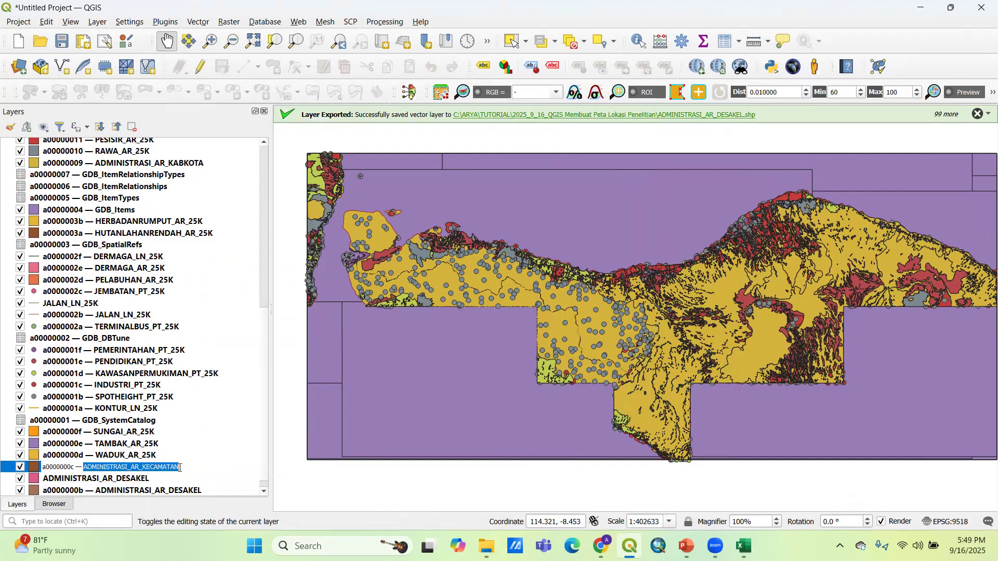
key(Escape)
Step: Export the a0000000c layer as an ESRI Shapefile named ADMINISTRASI_AR_KECAMATAN in the project folder
right_click(155, 467)
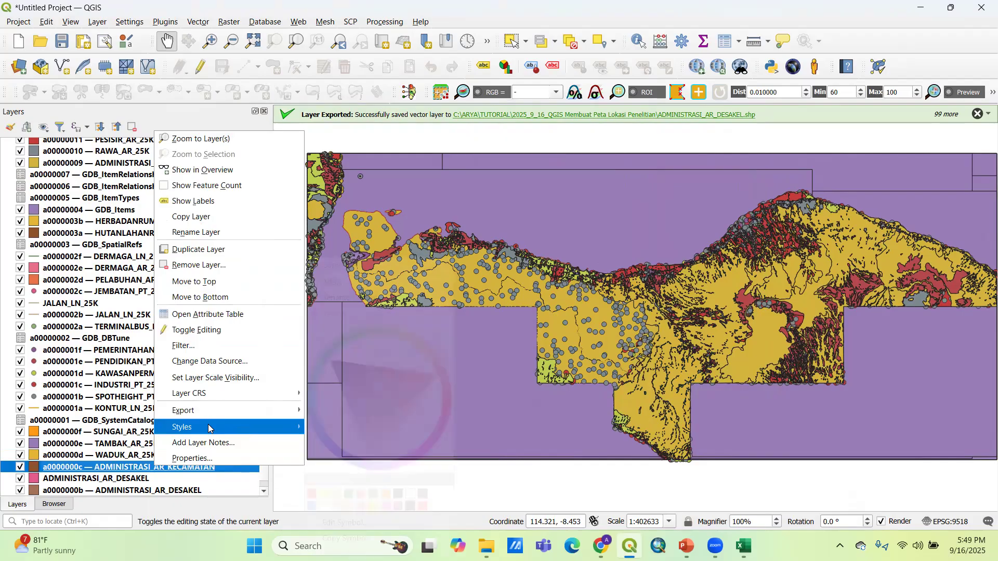
mouse_move(217, 413)
click(361, 409)
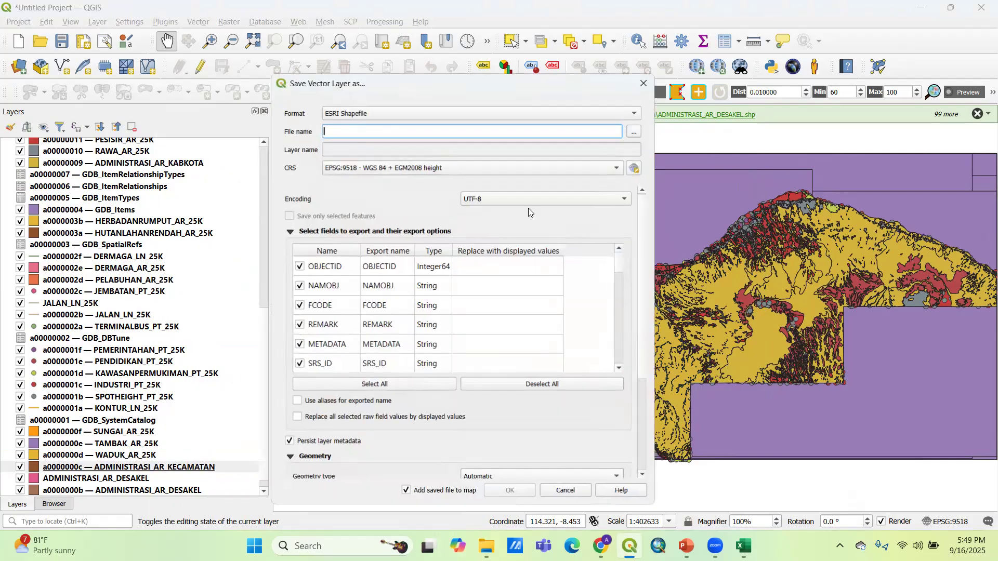
click(635, 132)
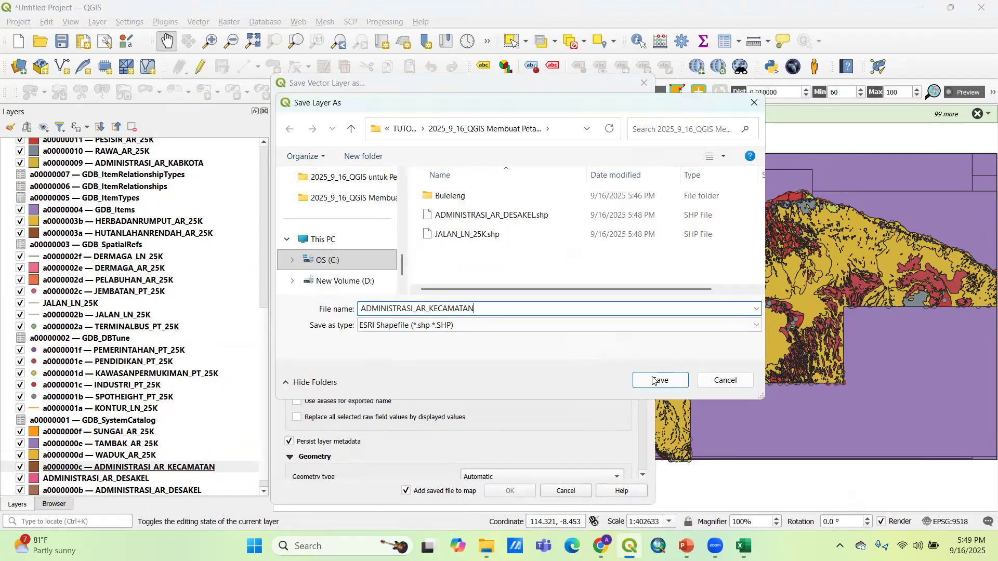
click(650, 381)
click(506, 491)
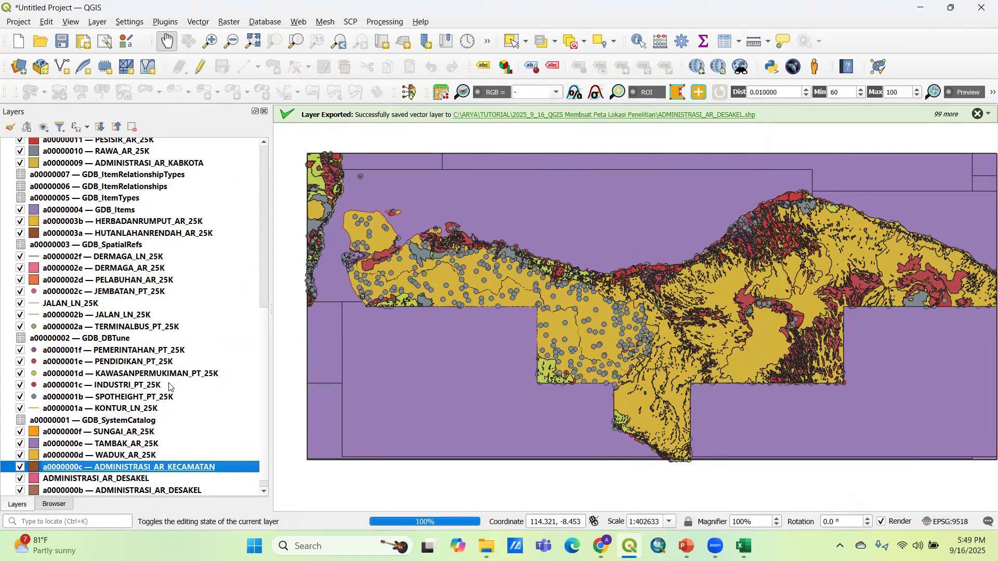
Step: Copy the SUNGAI_AR_25K part of the a0000000f river layer's name, leaving the layer name as it is
click(131, 444)
click(130, 432)
click(130, 457)
click(130, 430)
right_click(127, 431)
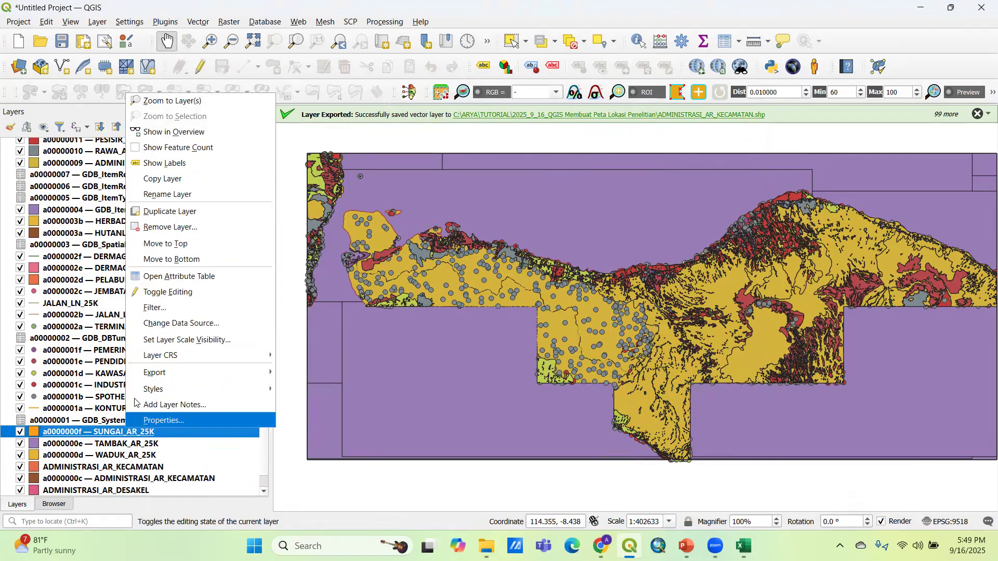
click(213, 195)
drag(83, 432, 141, 433)
key(Return)
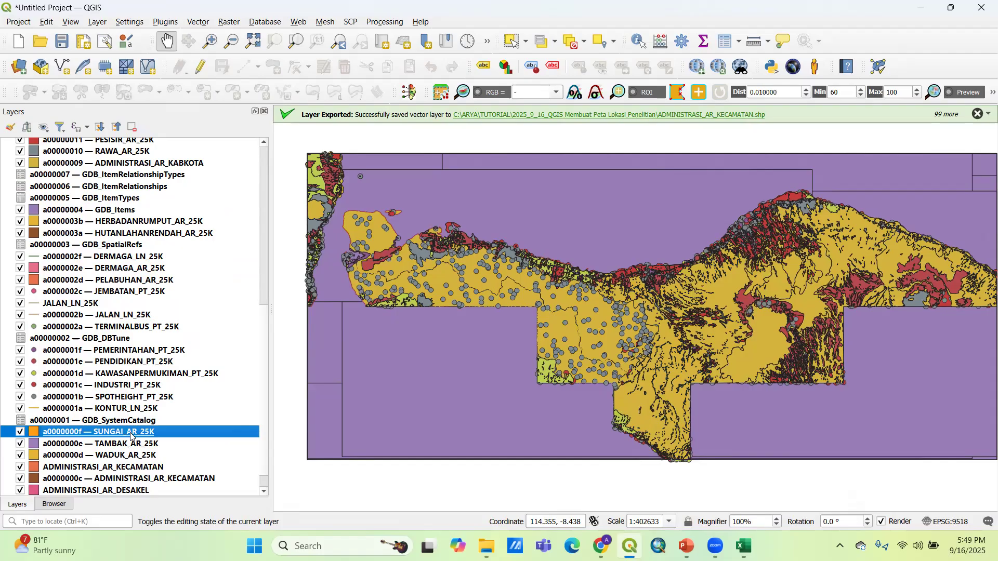
Step: Export the a0000000f river layer as an ESRI Shapefile named SUNGAI_AR_25K in the project folder
right_click(131, 432)
mouse_move(227, 385)
click(330, 378)
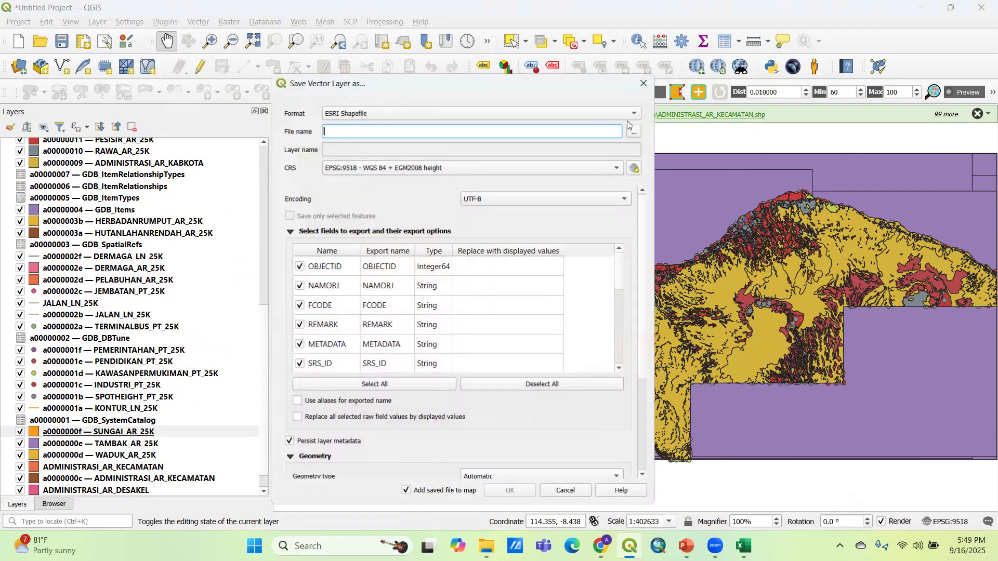
click(634, 131)
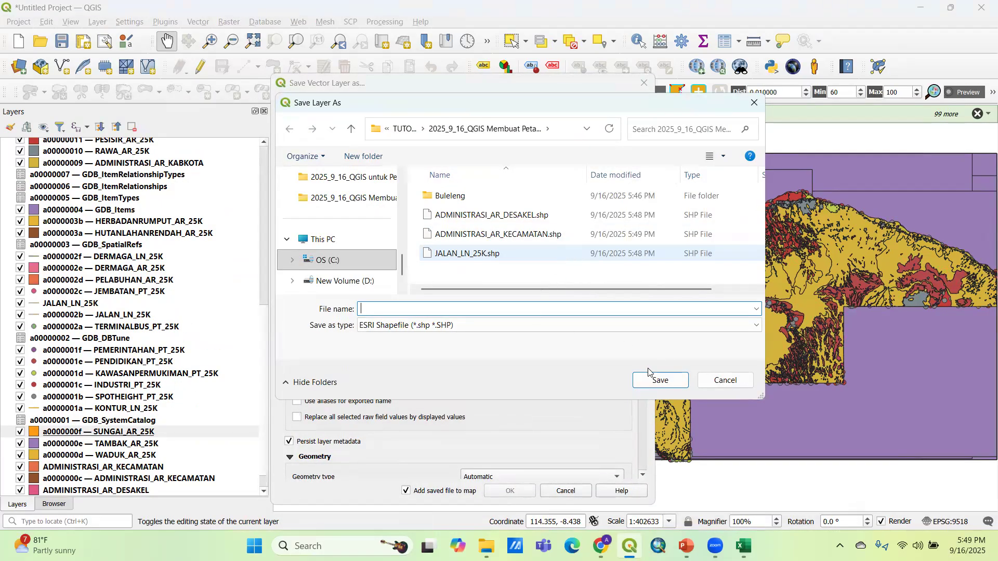
click(651, 379)
click(518, 491)
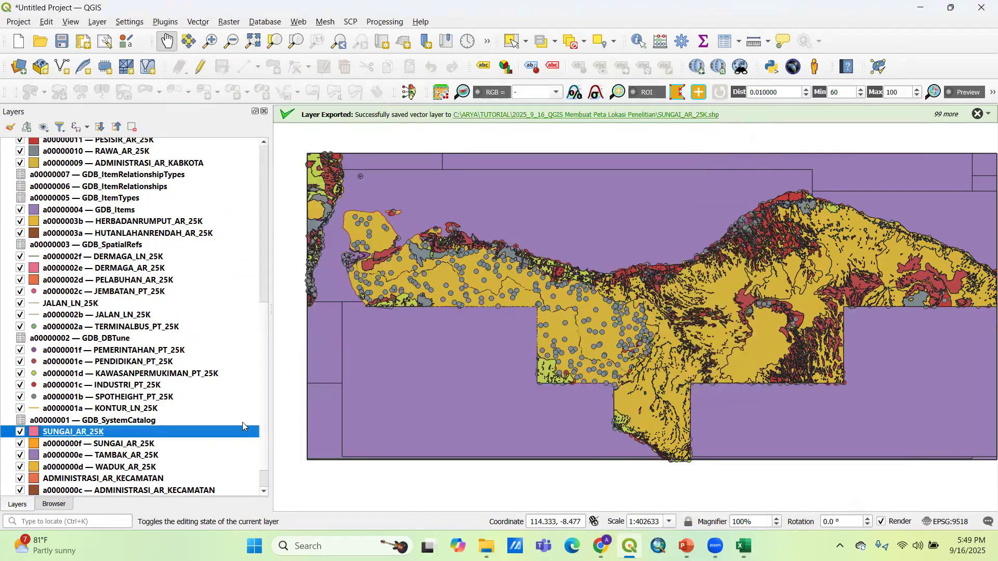
Step: Look through the contour, industry, education, government, road and remaining layers for the next one to export
click(136, 408)
click(139, 385)
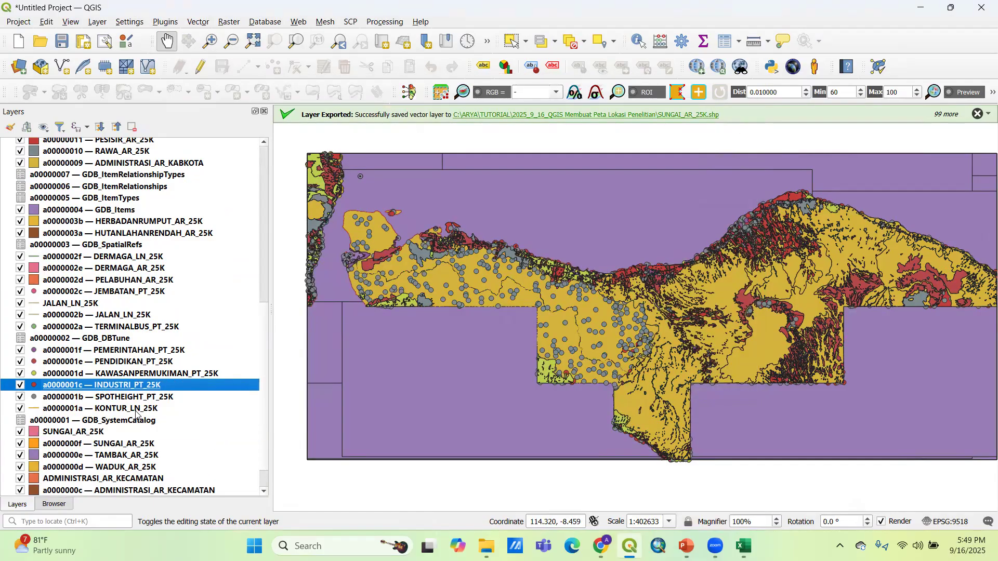
click(147, 362)
click(147, 350)
click(147, 315)
scroll(142, 322, up, 2)
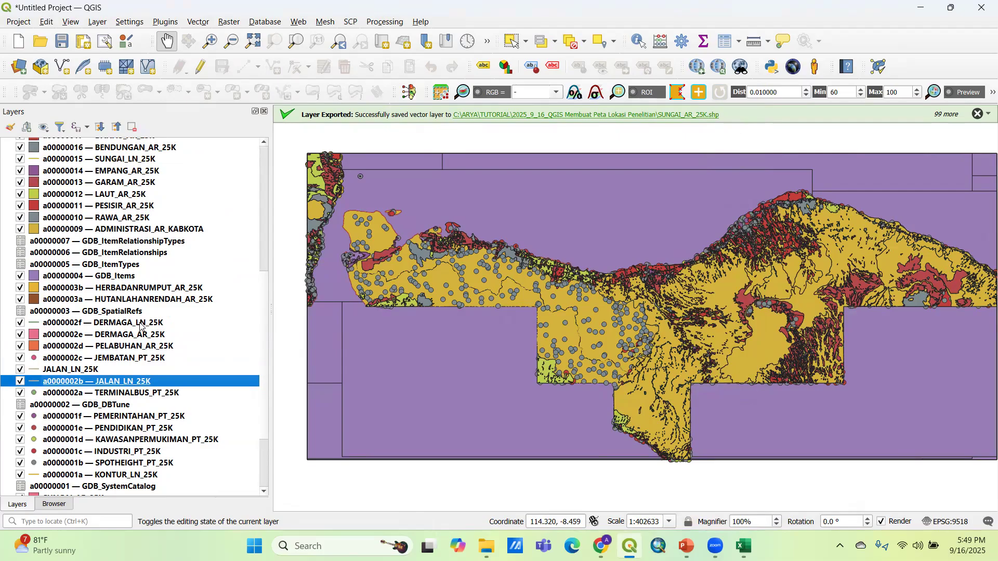
scroll(140, 325, up, 8)
scroll(148, 320, down, 3)
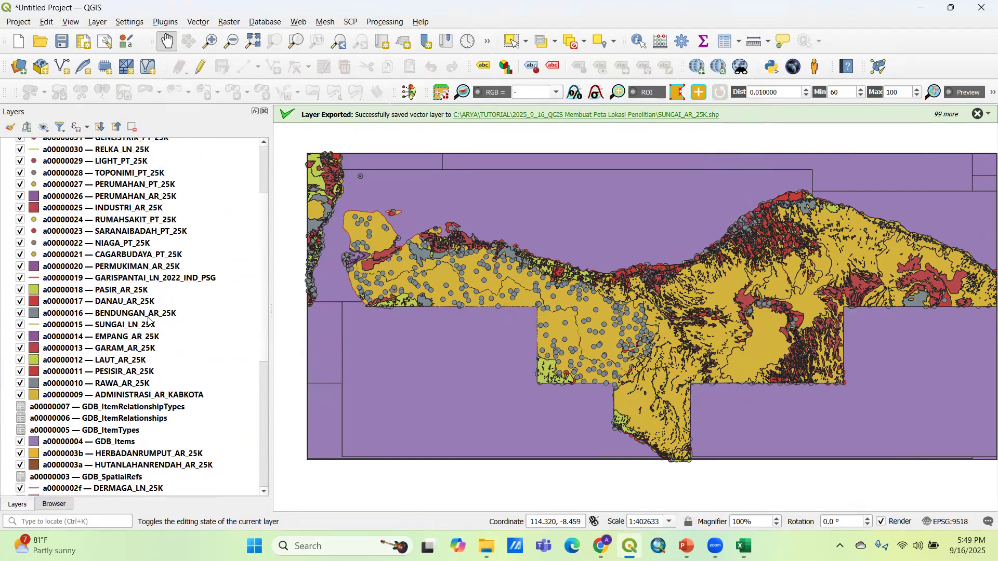
scroll(148, 321, down, 6)
Step: Copy the ADMINISTRASI_AR_KABKOTA part of the a00000009 layer's name, leaving the layer name as it is
right_click(176, 197)
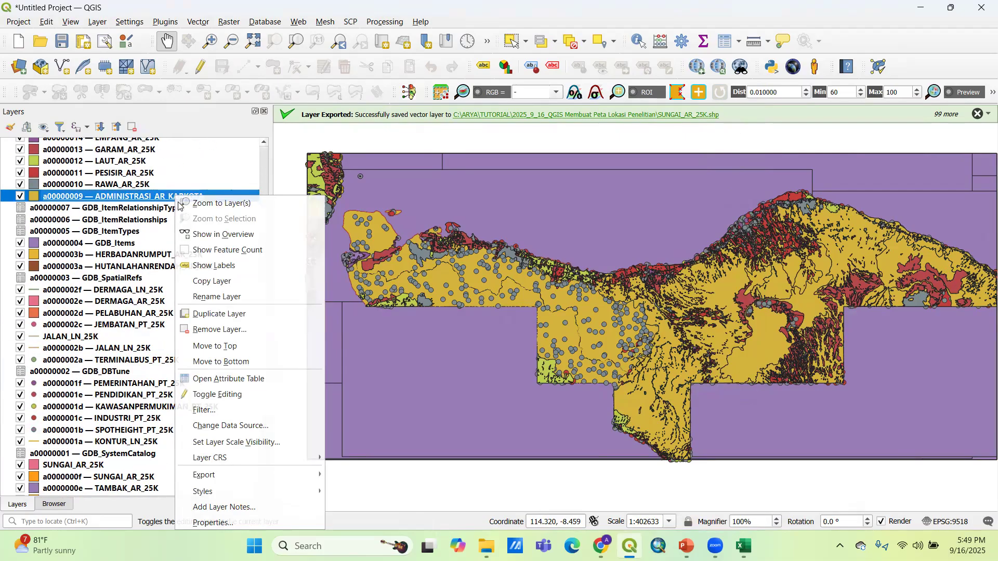
right_click(119, 196)
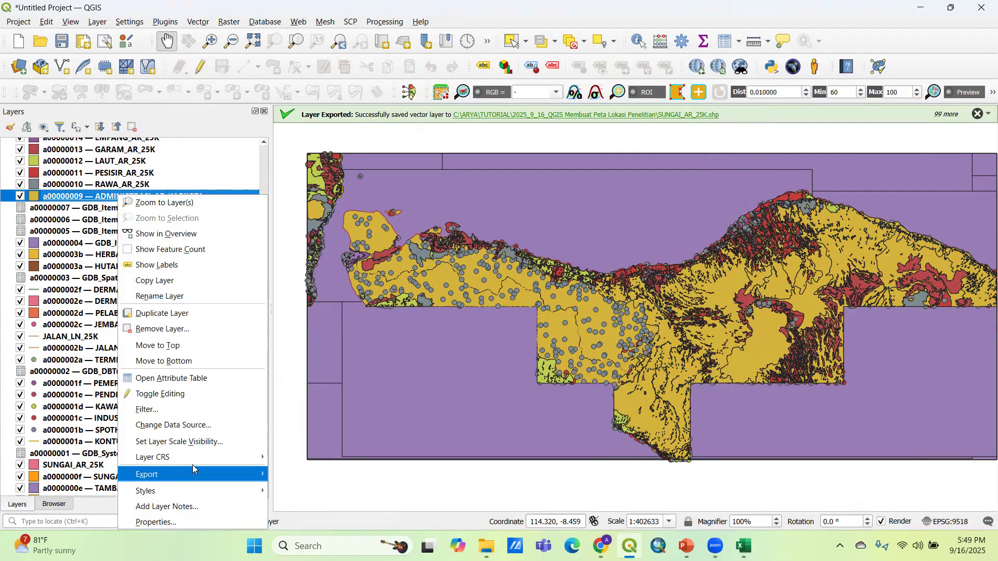
click(190, 296)
drag(84, 196, 174, 196)
key(ctrl+c)
click(140, 185)
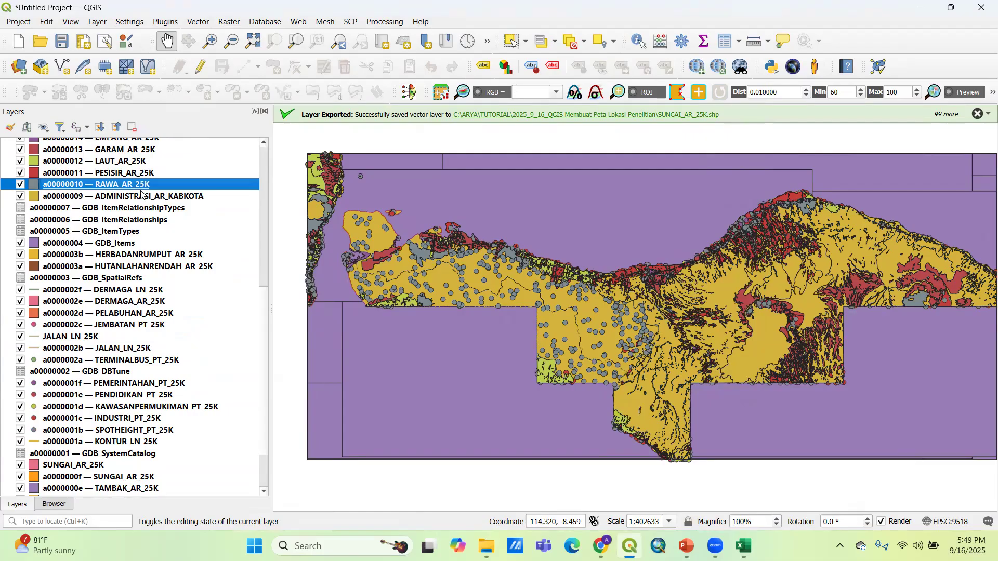
Step: Export the a00000009 layer as an ESRI Shapefile named ADMINISTRASI_AR_KABKOTA in the project folder
right_click(141, 191)
mouse_move(227, 475)
click(410, 470)
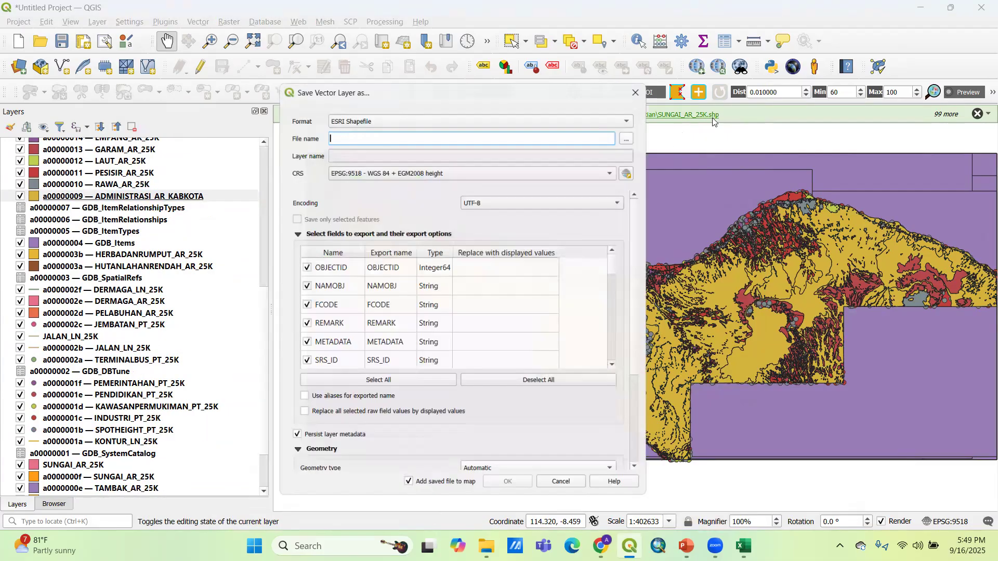
click(634, 131)
key(ctrl+v)
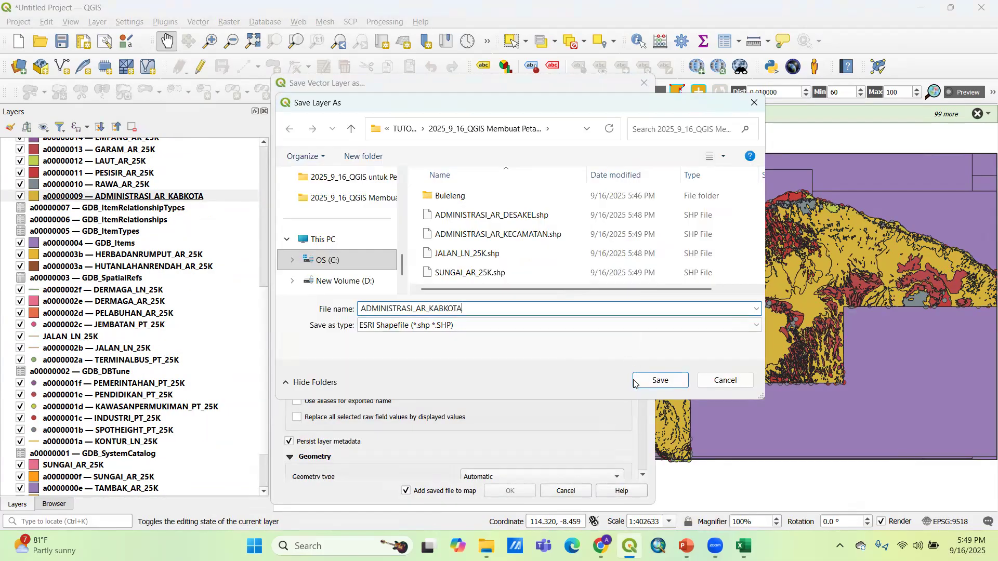
click(657, 378)
click(510, 490)
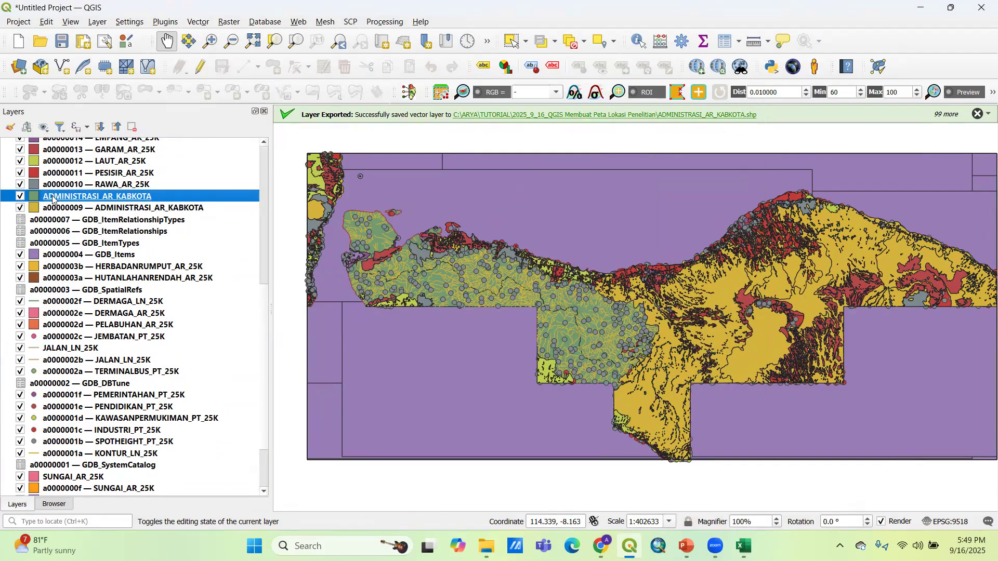
Step: Copy the GARISPANTAI_LN_2022_IND_PSG part of the a00000019 coastline layer's name, leaving the layer name as it is
scroll(78, 200, up, 6)
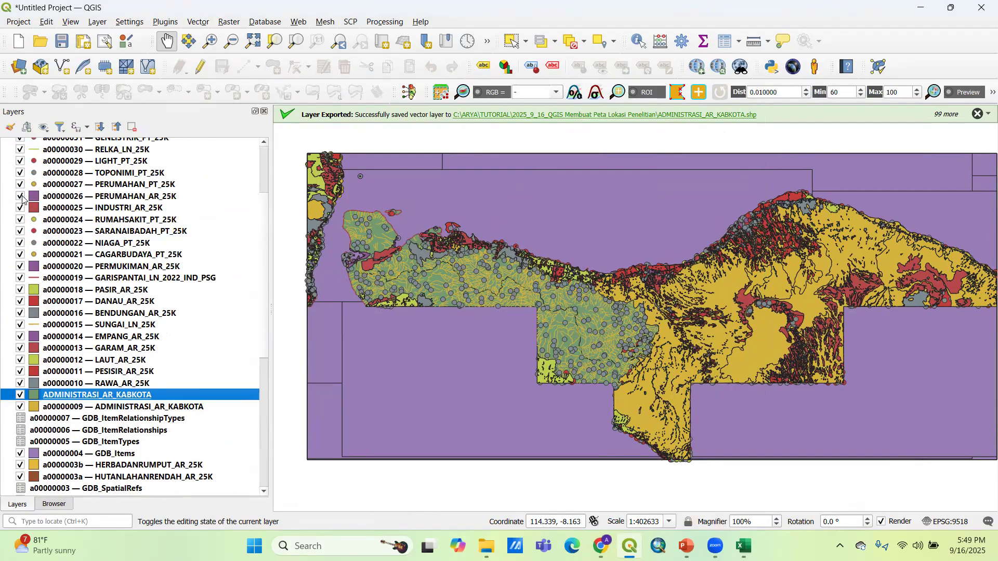
click(130, 198)
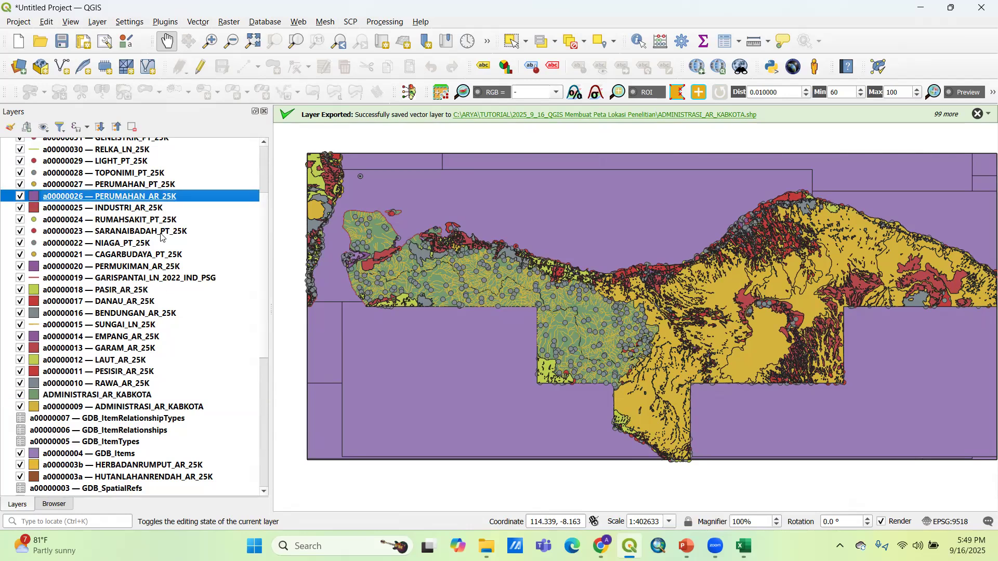
click(136, 209)
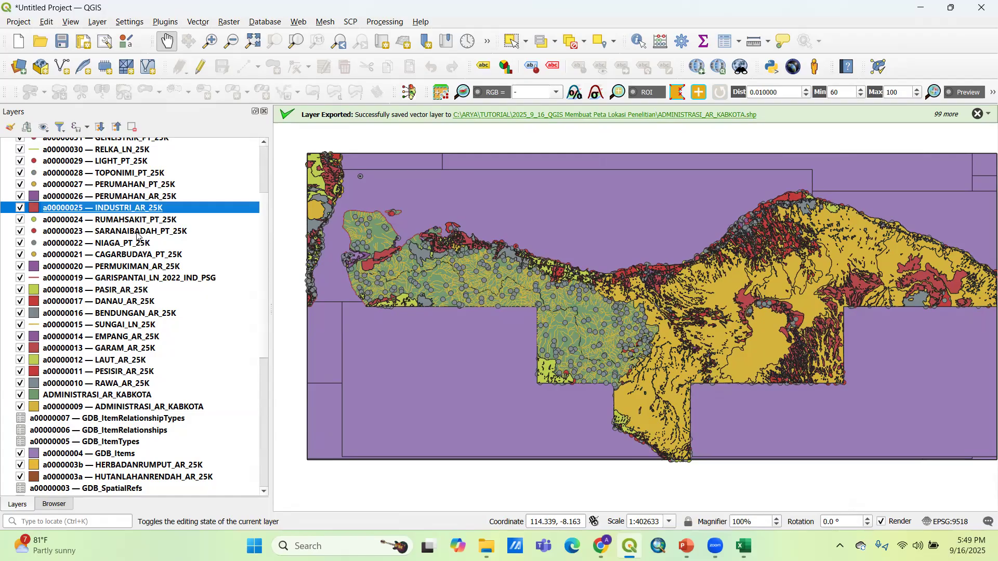
click(136, 232)
click(137, 268)
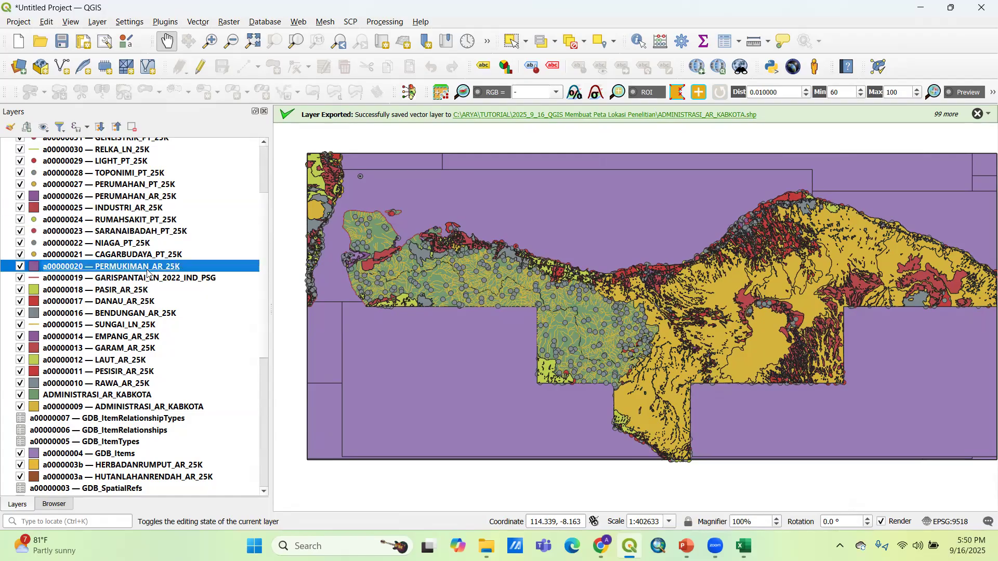
click(146, 278)
right_click(145, 278)
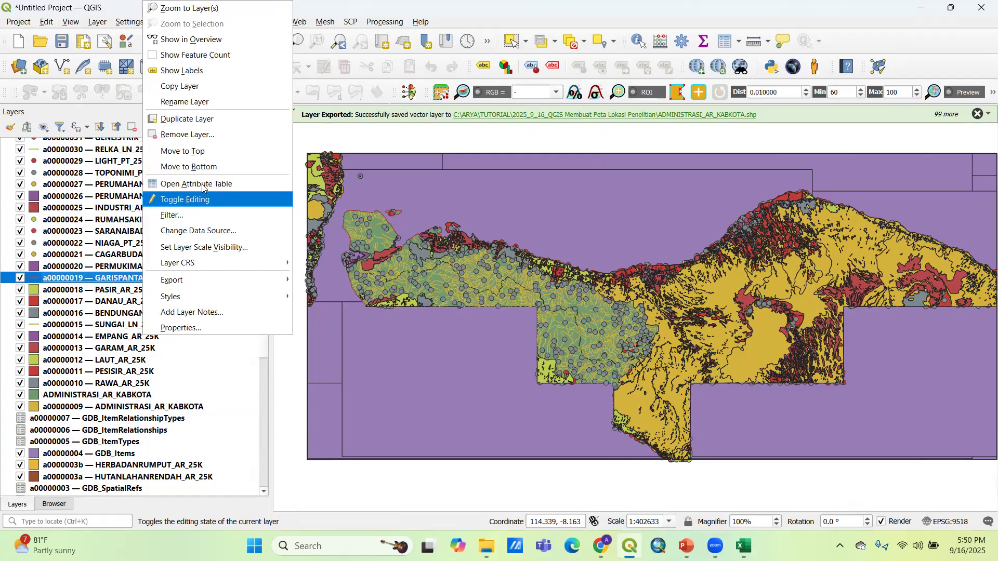
click(195, 103)
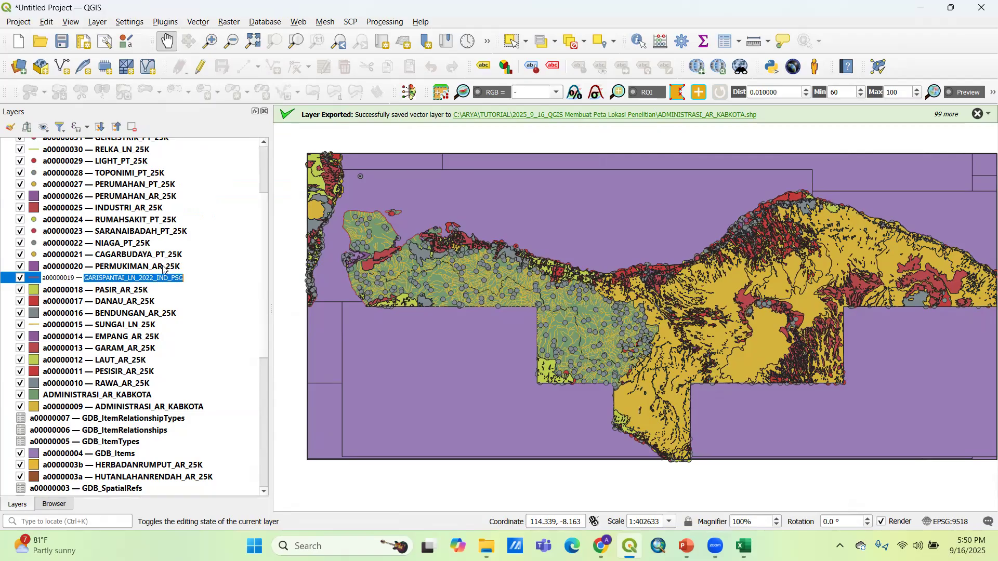
click(136, 255)
Step: Export the a00000019 coastline layer as an ESRI Shapefile named GARISPANTAI_LN_2022_IND_PSG in the project folder
right_click(135, 278)
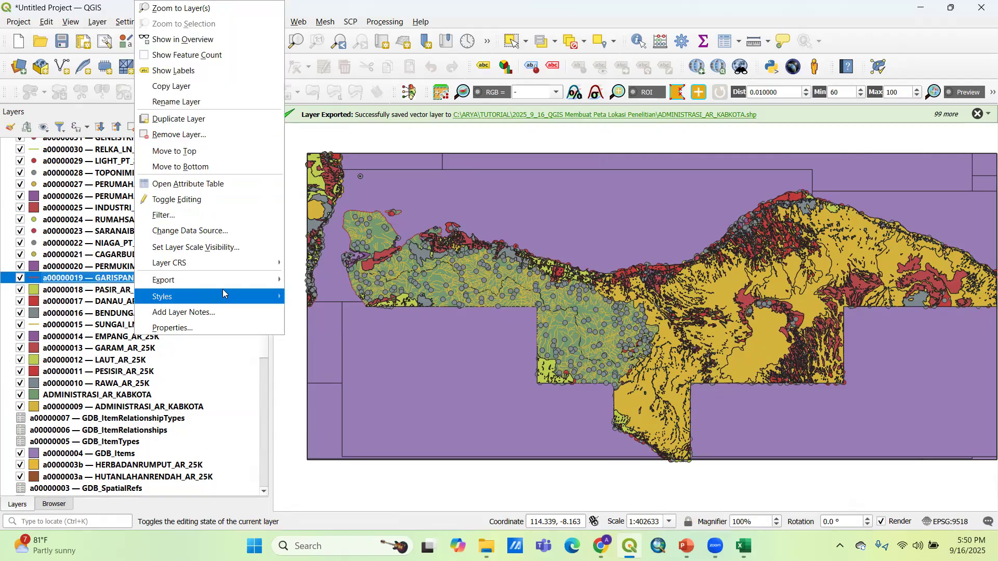
mouse_move(224, 281)
click(349, 281)
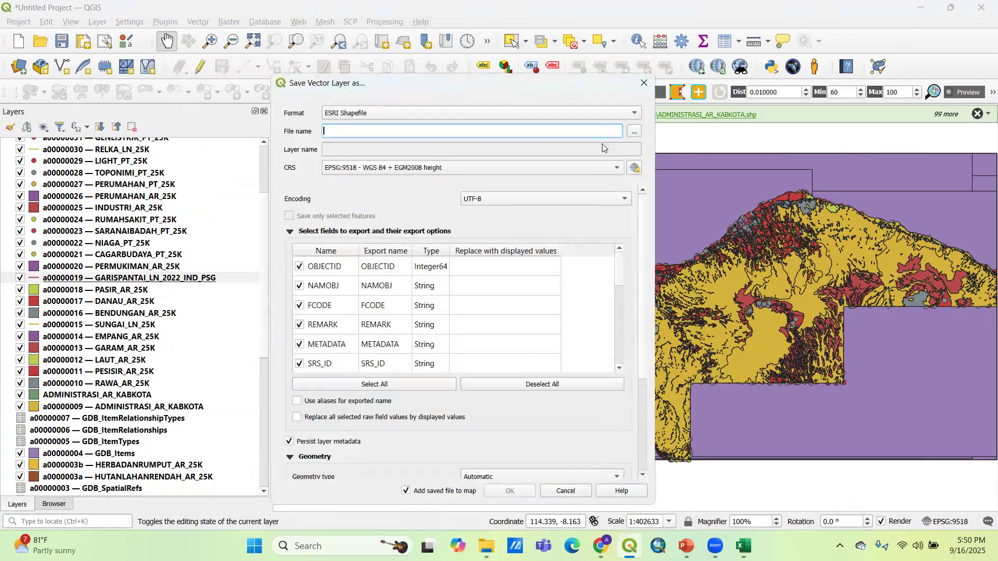
click(634, 132)
click(661, 378)
click(510, 490)
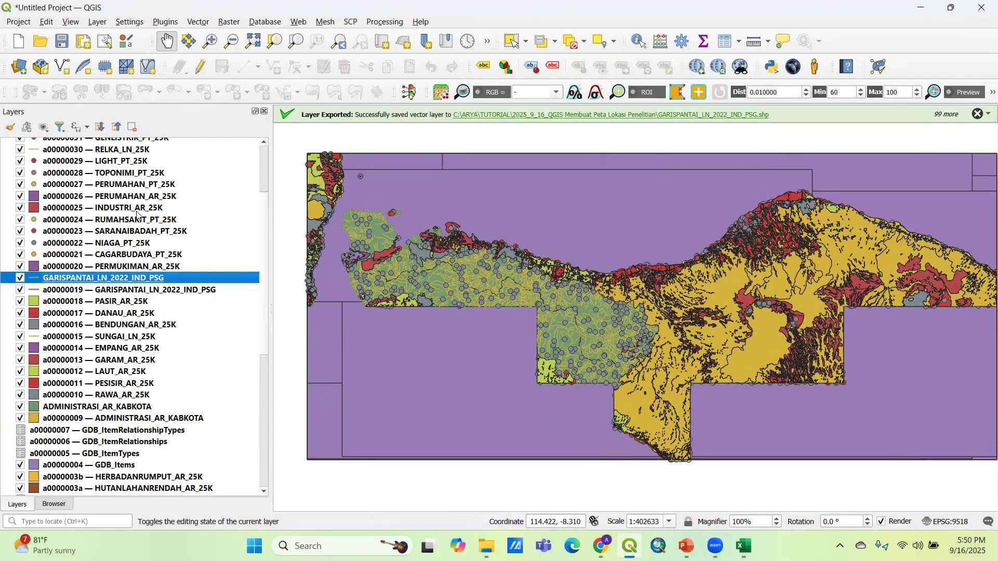
Step: Look through the housing, hospital, worship, railway and remaining geodatabase layers for any others needed on the location map
scroll(188, 243, up, 3)
click(167, 263)
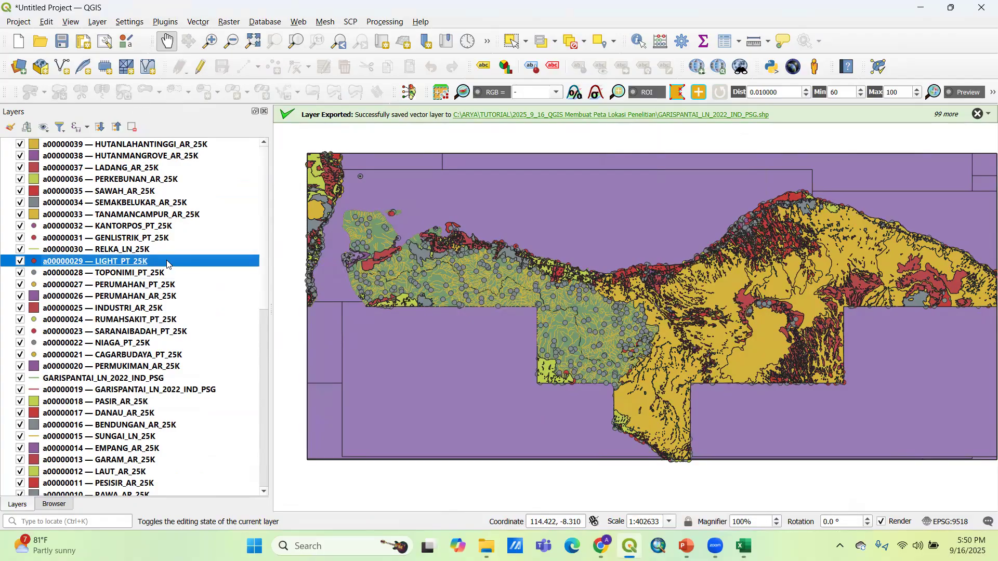
scroll(119, 297, down, 2)
scroll(121, 295, up, 2)
scroll(133, 327, down, 1)
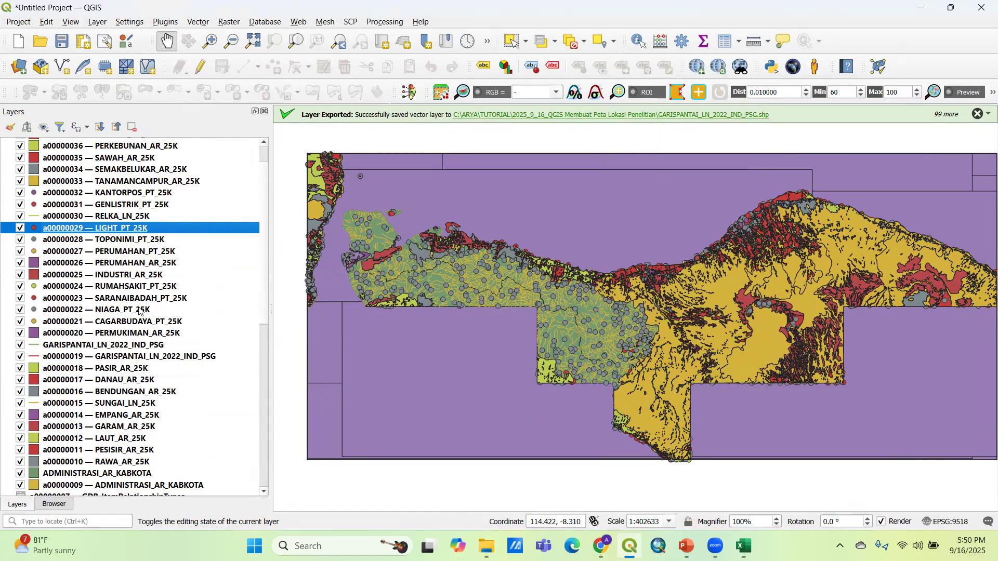
click(145, 287)
click(156, 299)
click(159, 287)
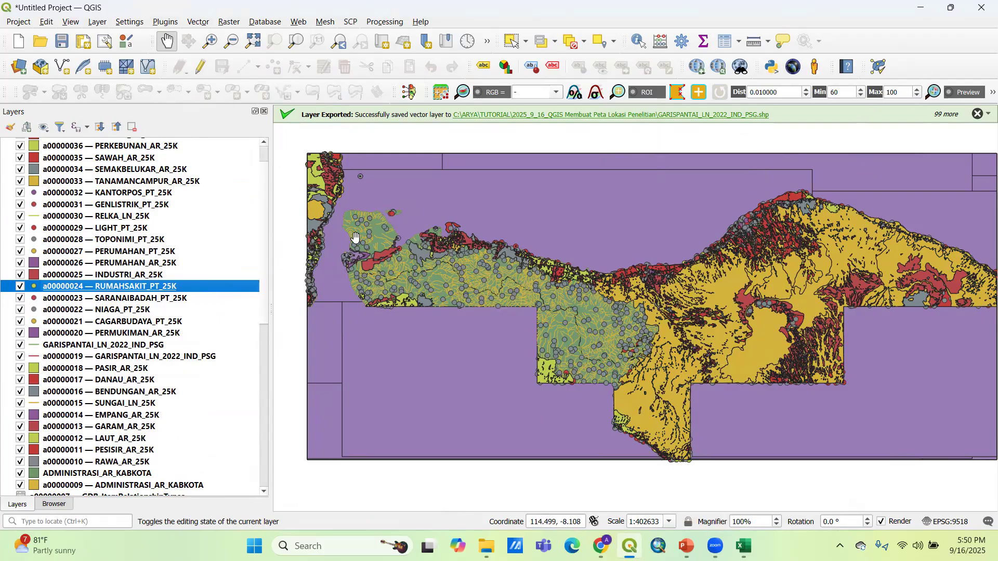
click(107, 217)
click(104, 254)
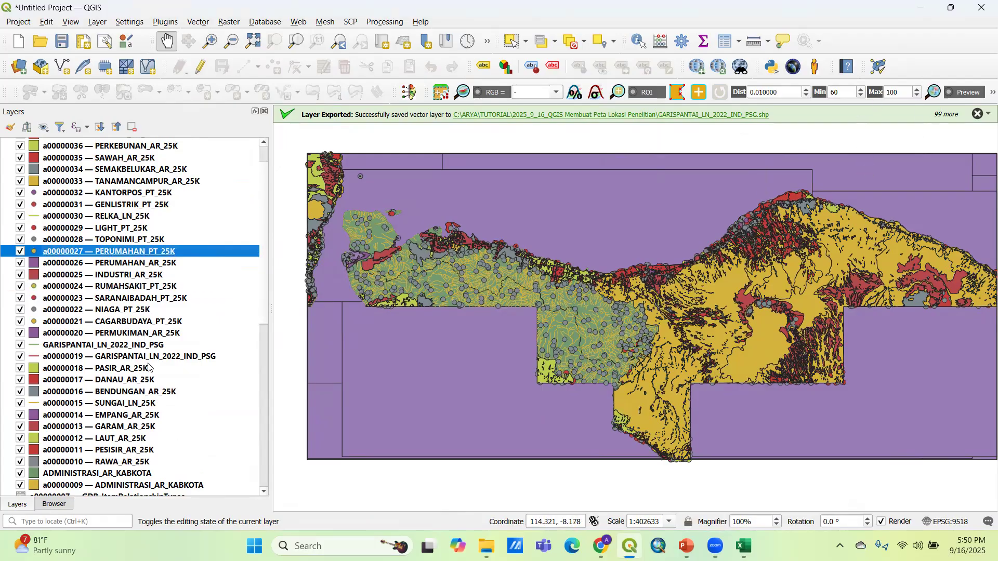
scroll(150, 367, down, 4)
scroll(150, 359, down, 3)
scroll(149, 356, up, 3)
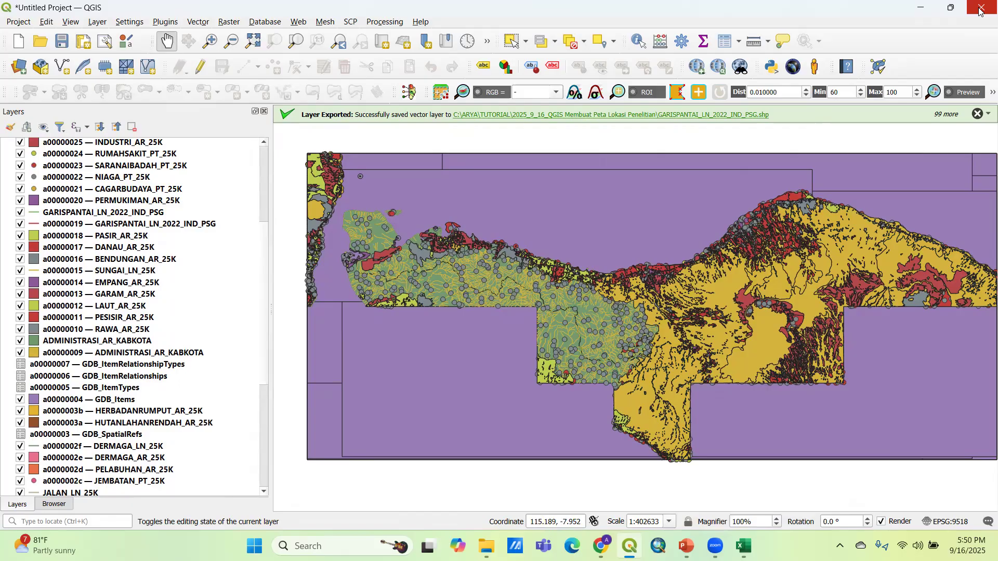
Step: Close the current project without saving, restart QGIS and create a new empty project
click(509, 287)
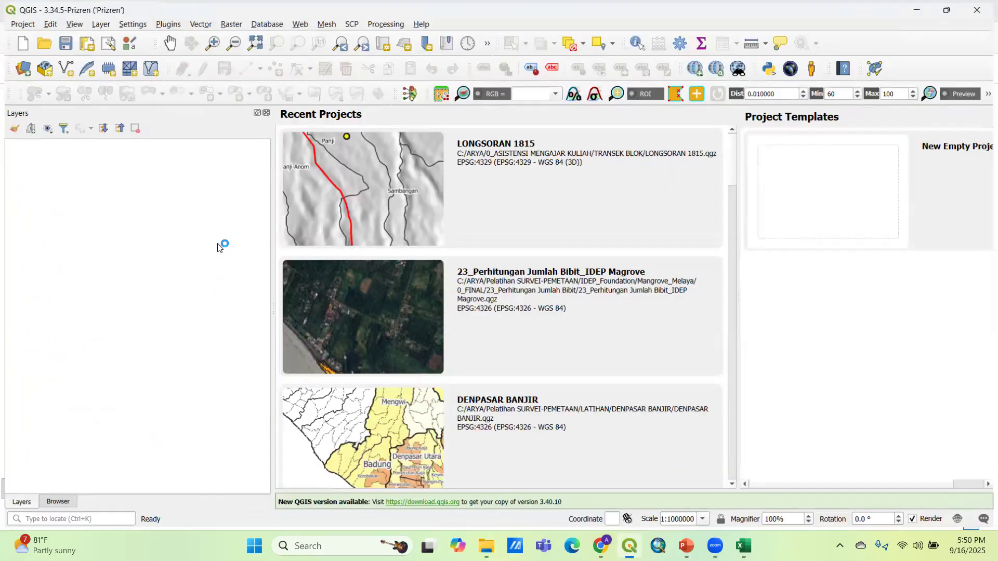
click(977, 114)
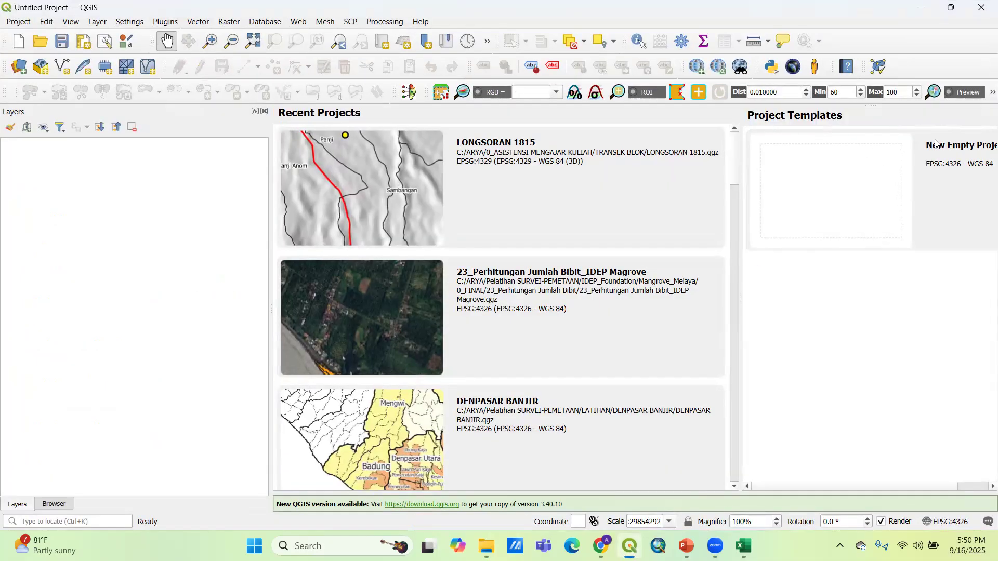
click(829, 198)
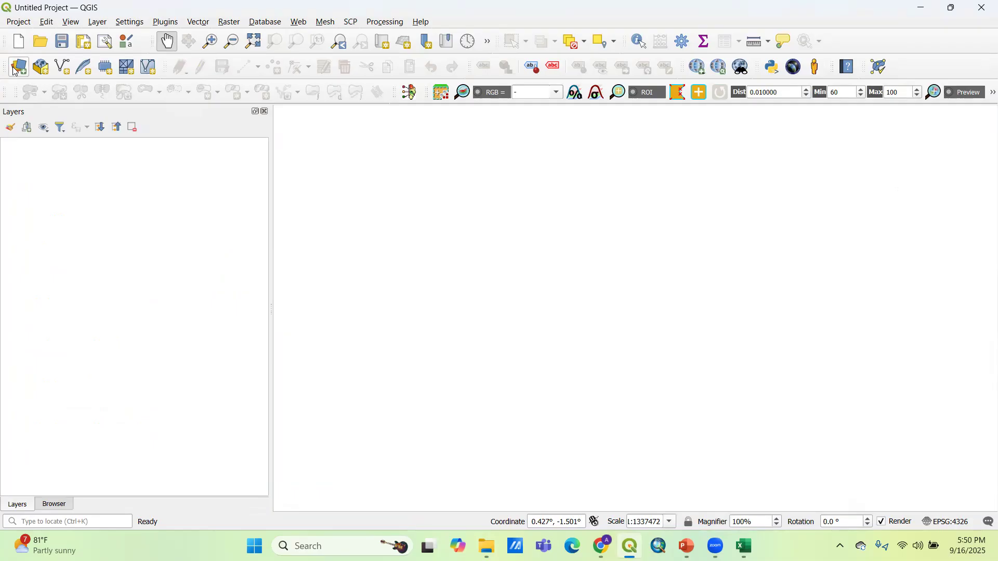
Step: Browse the project folder for vector datasets to add, filtering the file list to ESRI Shapefiles
key(ctrl+shift+v)
click(221, 103)
click(221, 118)
click(796, 189)
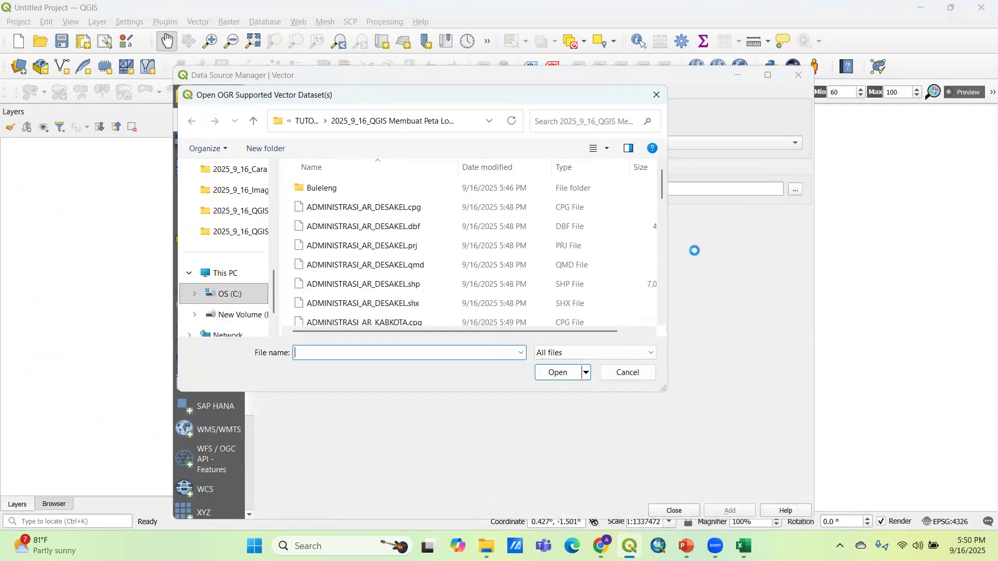
click(555, 351)
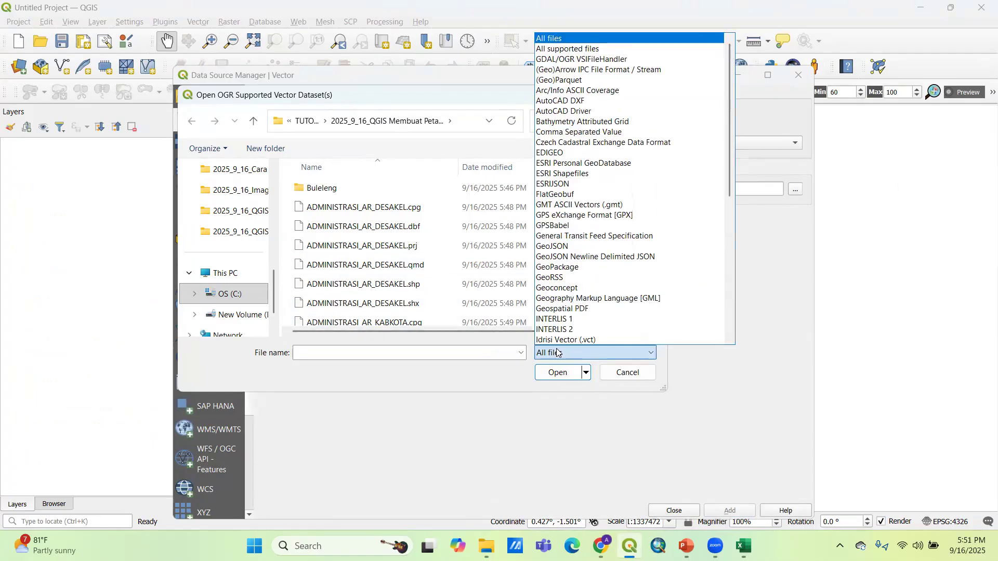
click(414, 151)
click(426, 285)
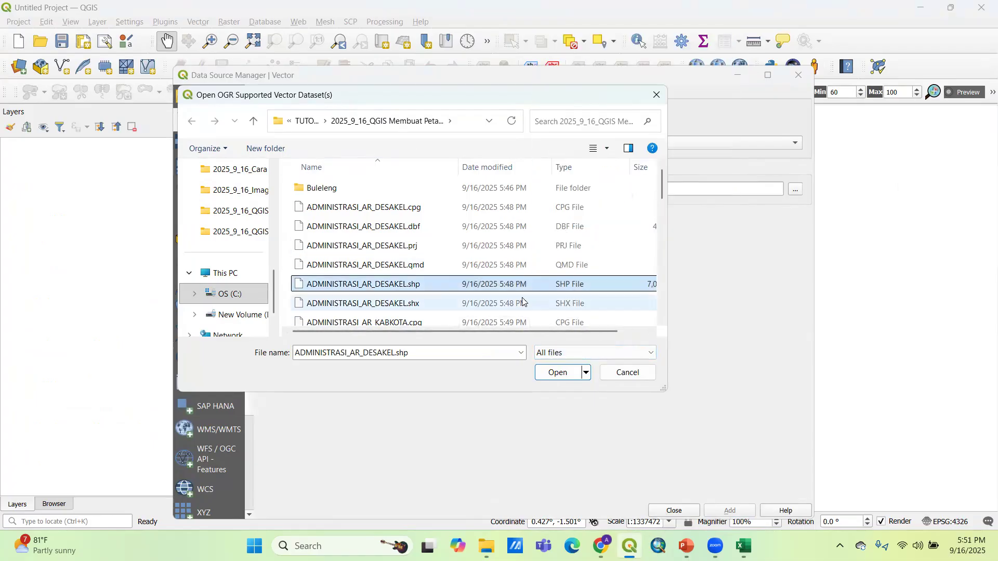
click(576, 352)
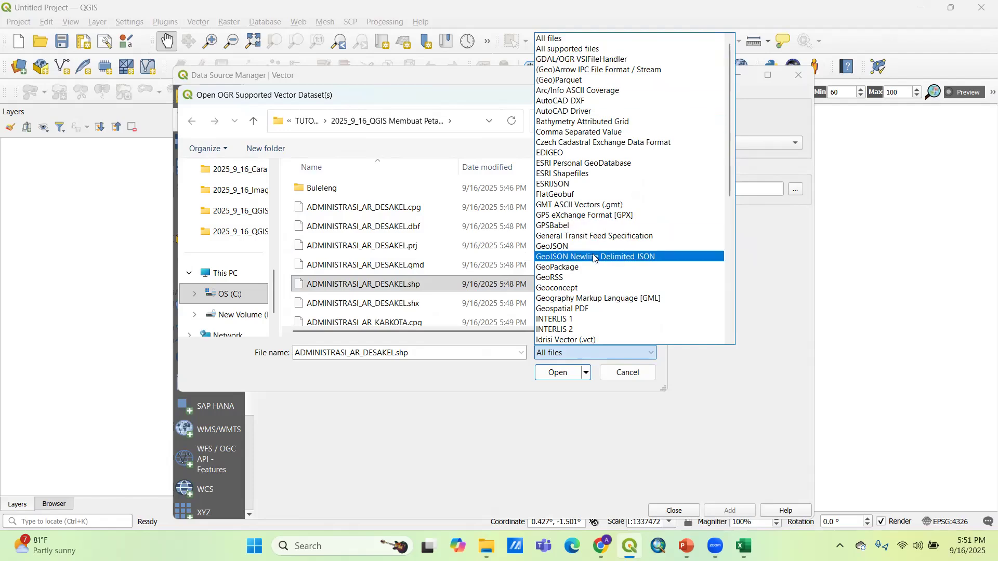
click(594, 174)
Step: Add all six exported shapefiles, from ADMINISTRASI_AR_DESAKEL.shp through SUNGAI_AR_25K.shp, to the project
click(396, 207)
shift+click(370, 302)
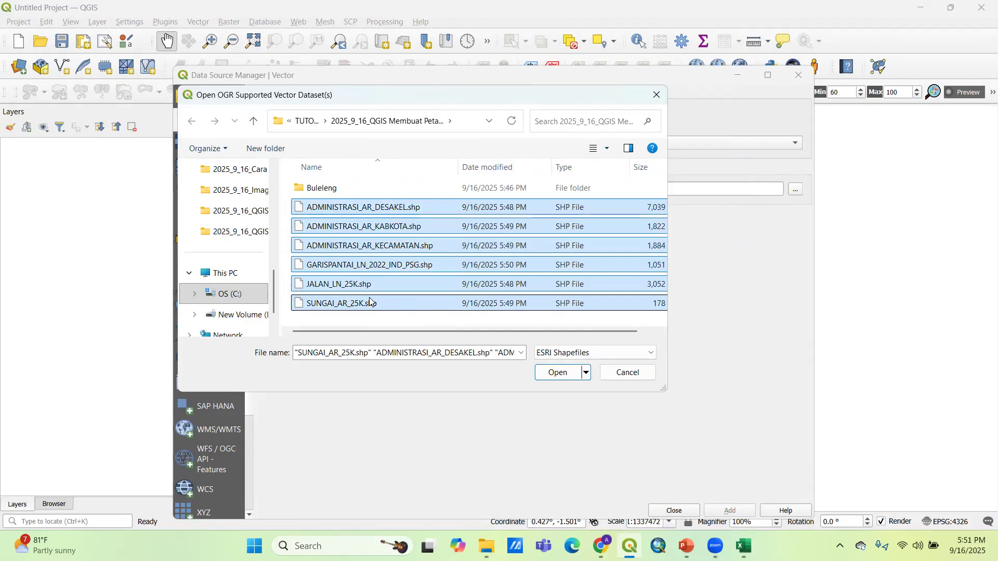
click(558, 374)
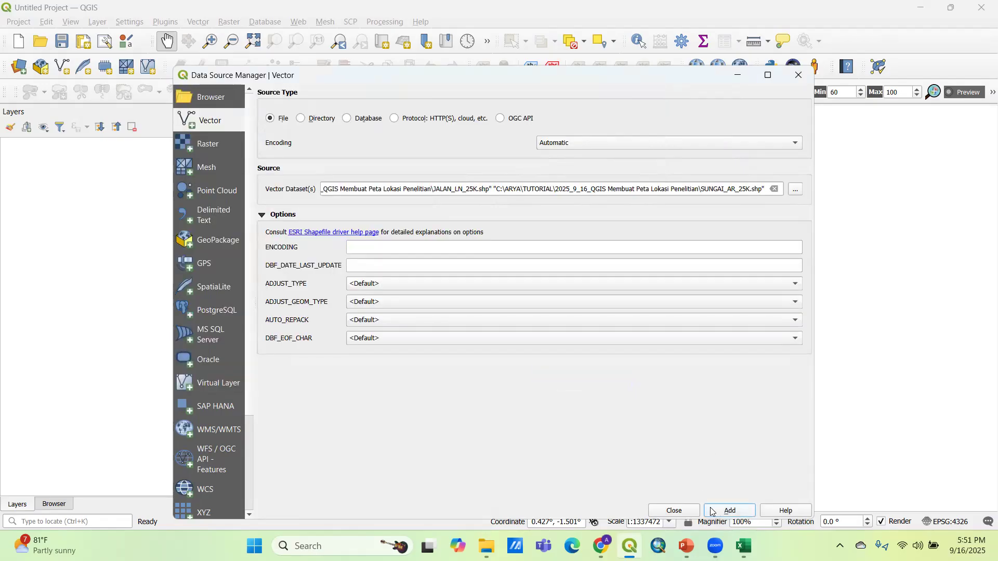
click(712, 512)
Step: Compare the map with the SUNGAI_AR_25K river layer shown and hidden, leaving the layer hidden
drag(634, 345, 509, 257)
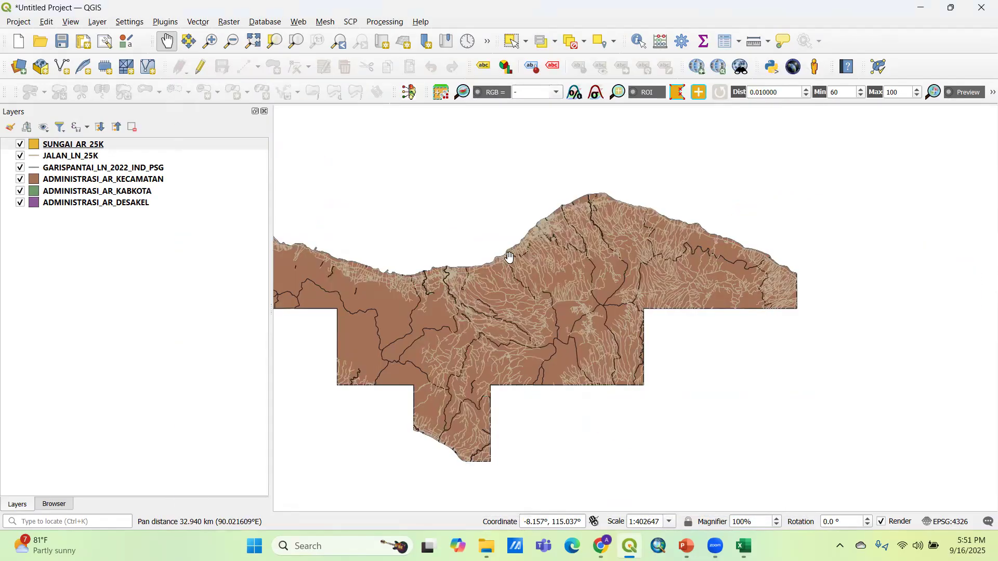
drag(127, 150, 46, 150)
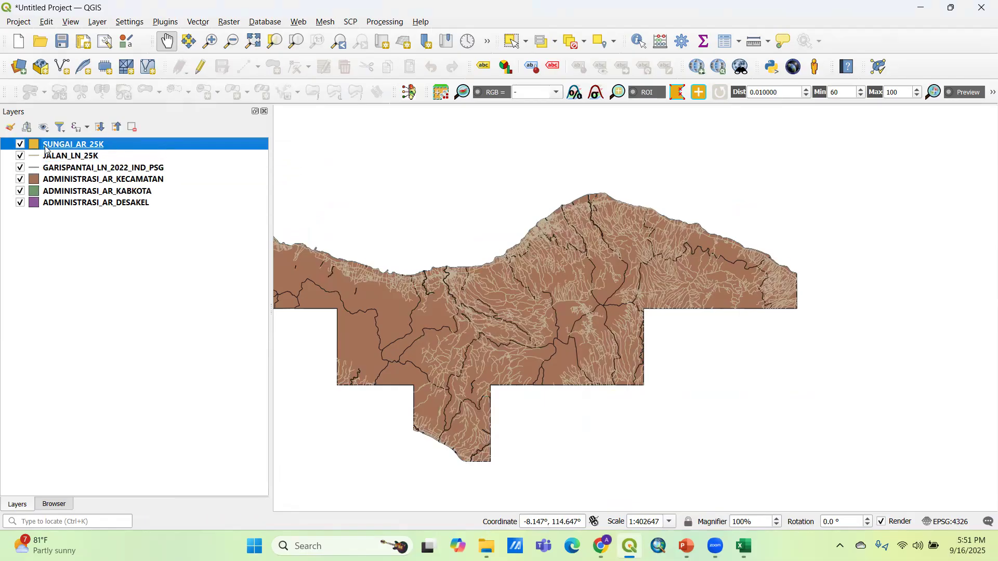
click(20, 145)
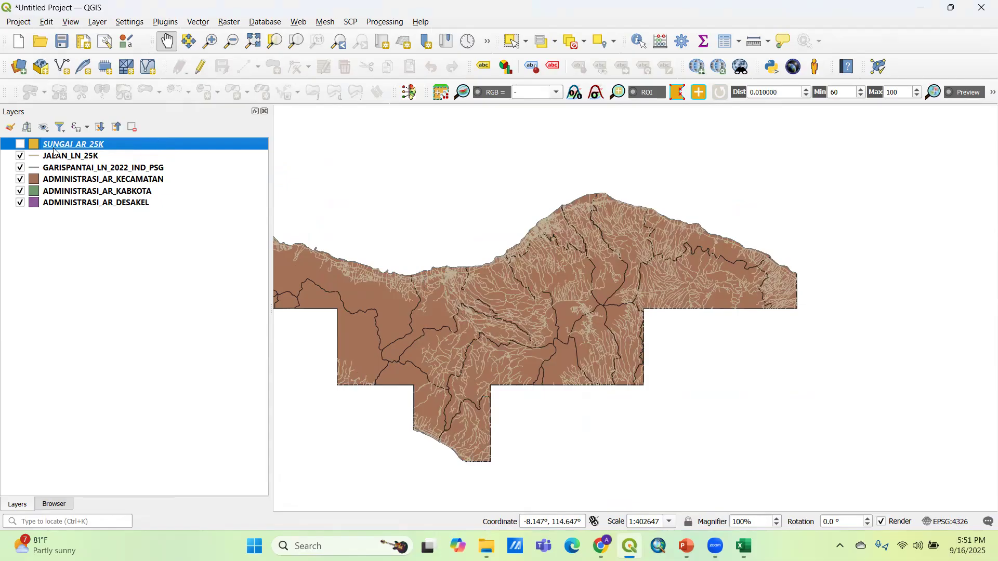
click(20, 144)
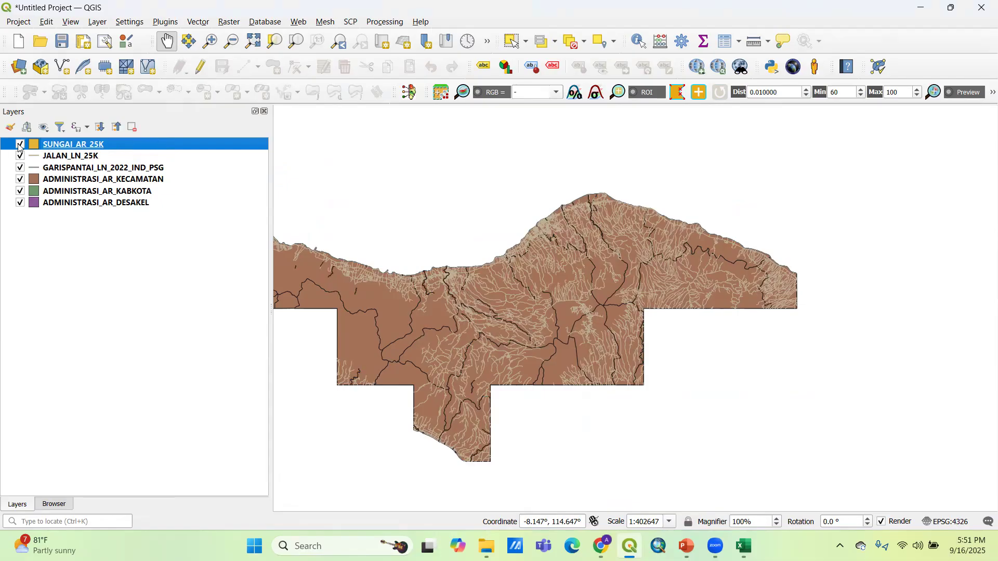
scroll(488, 239, up, 1)
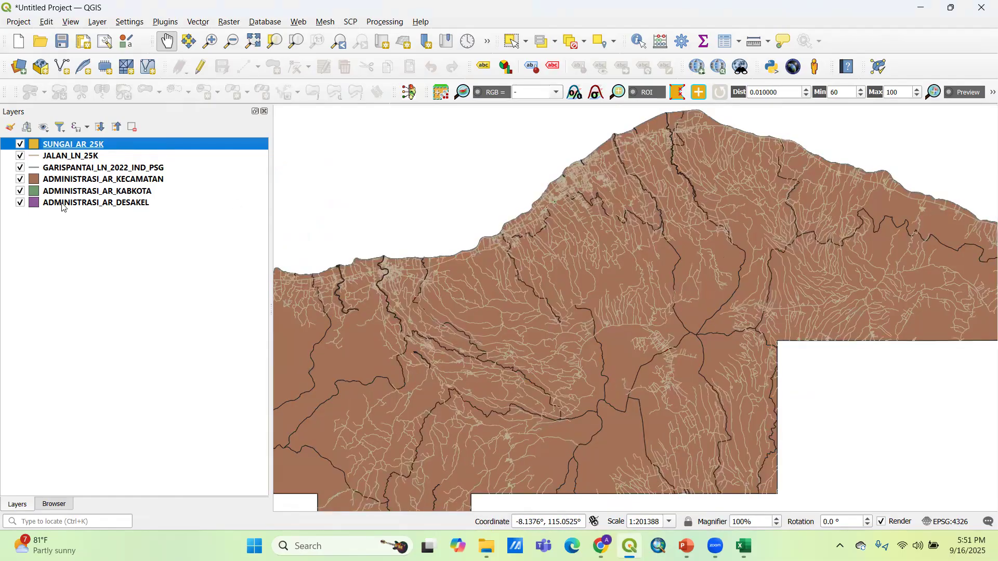
click(20, 144)
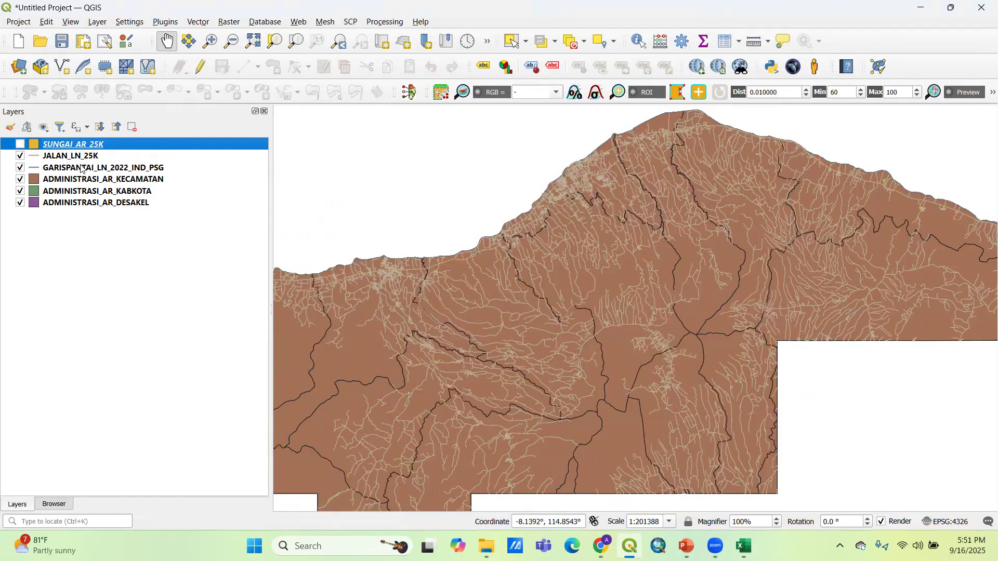
Step: Hide the JALAN_LN_25K road layer and the GARISPANTAI_LN_2022_IND_PSG coastline layer
click(79, 165)
click(20, 156)
click(19, 168)
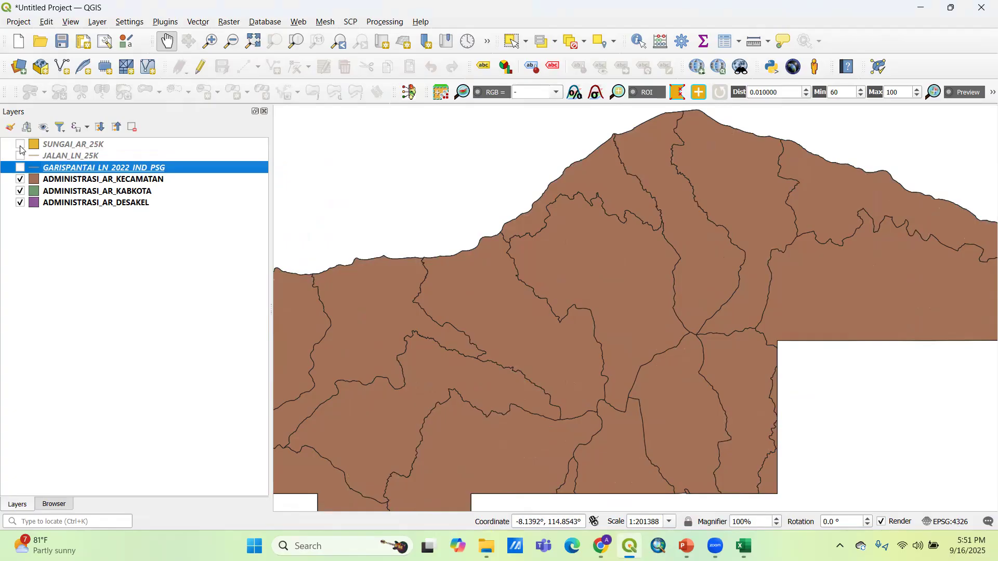
Step: Move ADMINISTRASI_AR_DESAKEL up in the layer order, placing it directly below ADMINISTRASI_AR_KECAMATAN and above ADMINISTRASI_AR_KABKOTA
drag(117, 205, 52, 174)
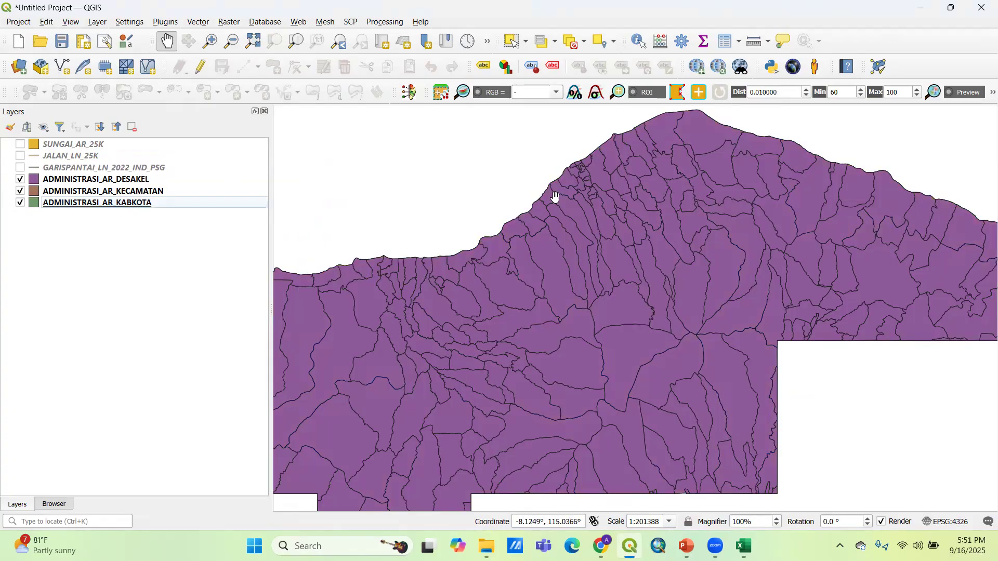
scroll(580, 179, up, 1)
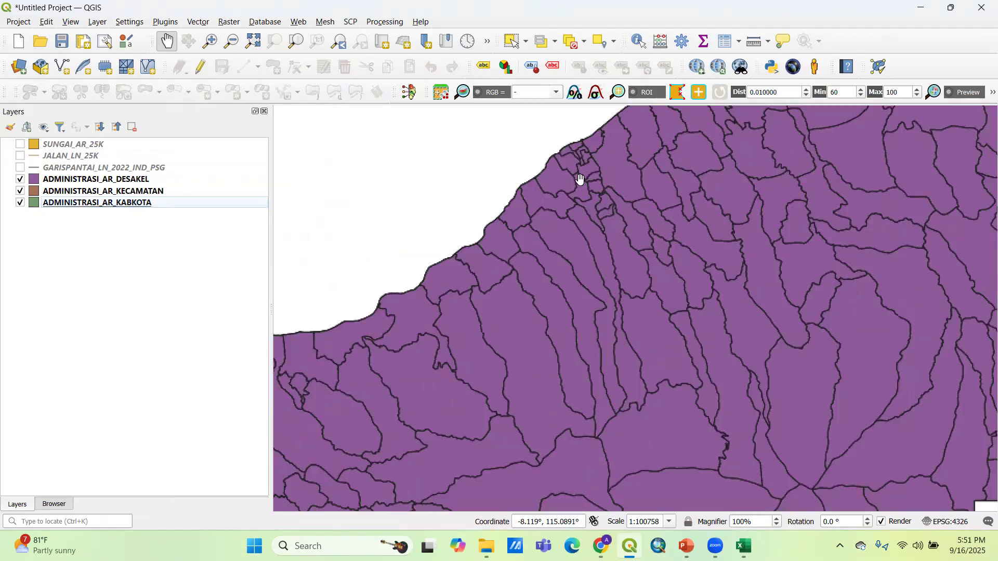
drag(136, 180, 137, 199)
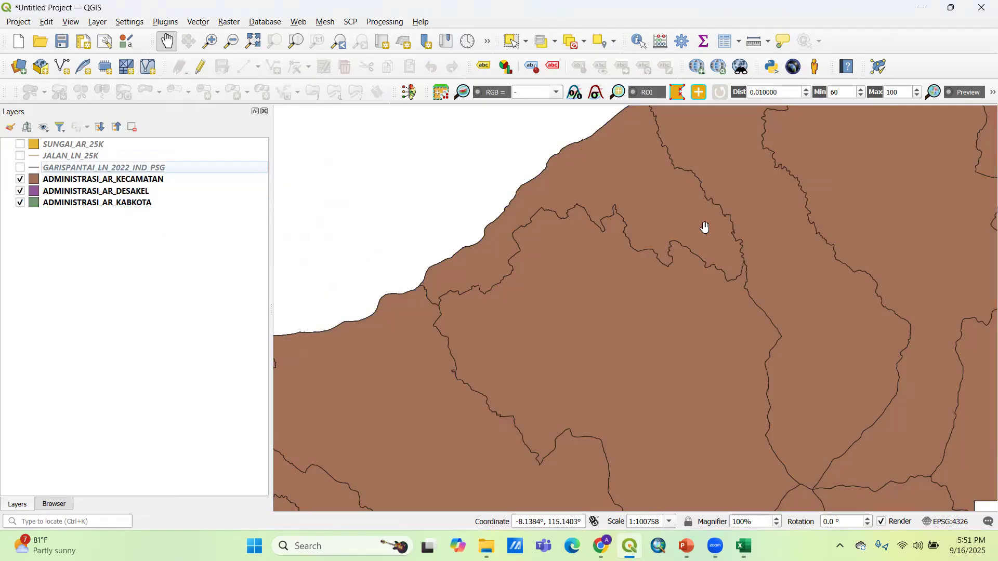
scroll(601, 221, down, 1)
click(624, 204)
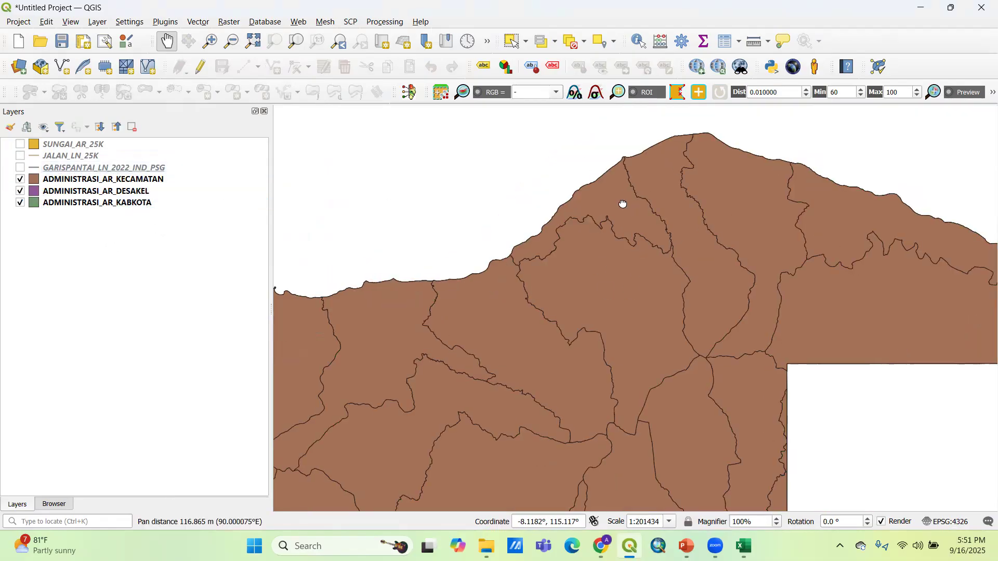
drag(624, 204, 608, 215)
scroll(587, 210, up, 1)
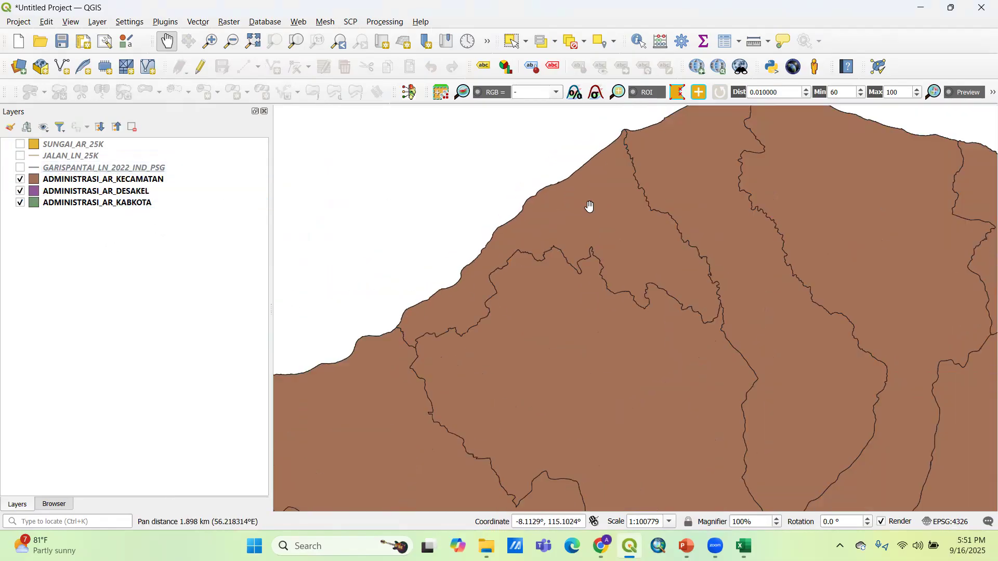
Step: Examine the attribute table of the ADMINISTRASI_AR_KECAMATAN layer for the district names, closing it when done
right_click(110, 181)
click(156, 361)
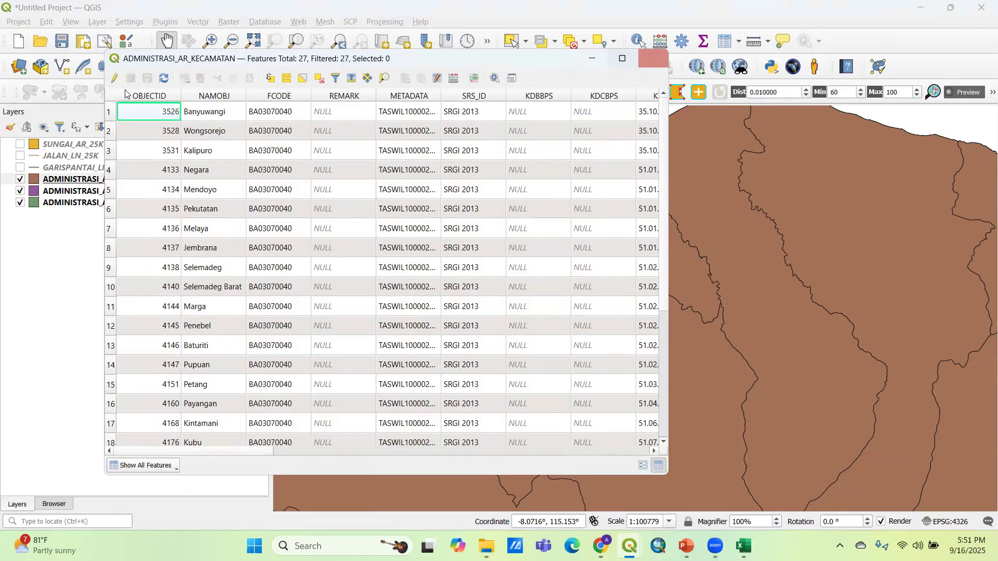
drag(102, 125, 335, 125)
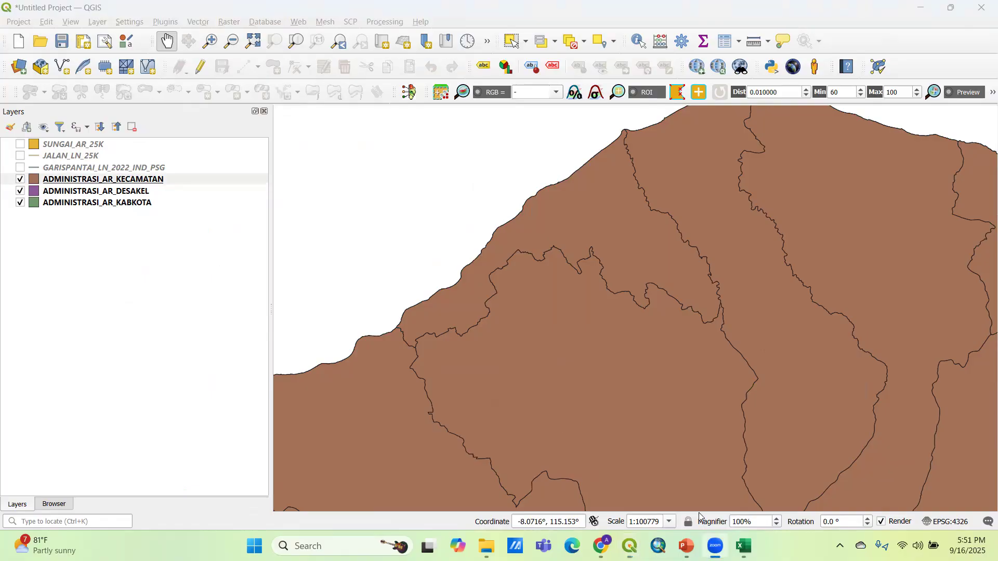
mouse_move(630, 546)
click(693, 493)
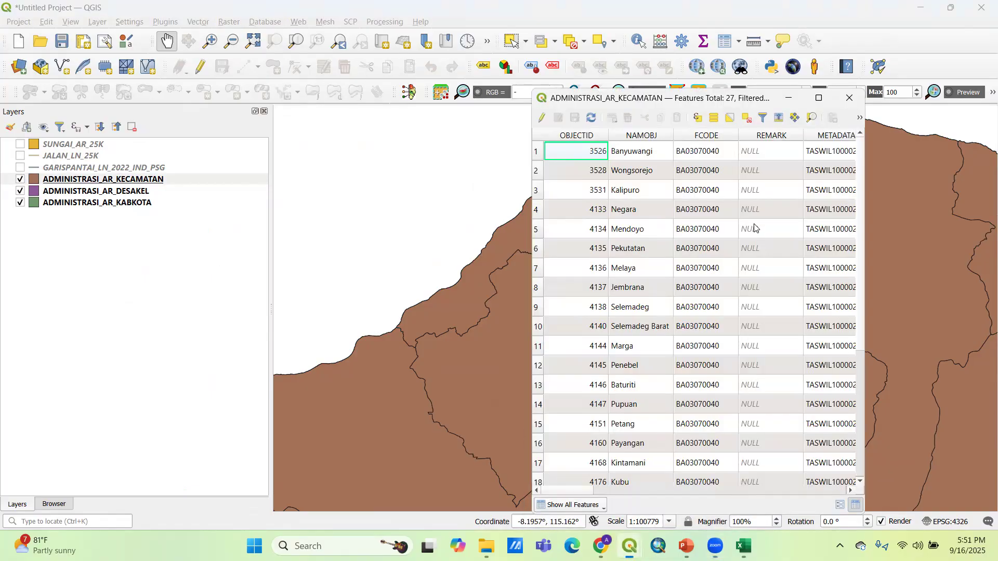
click(851, 99)
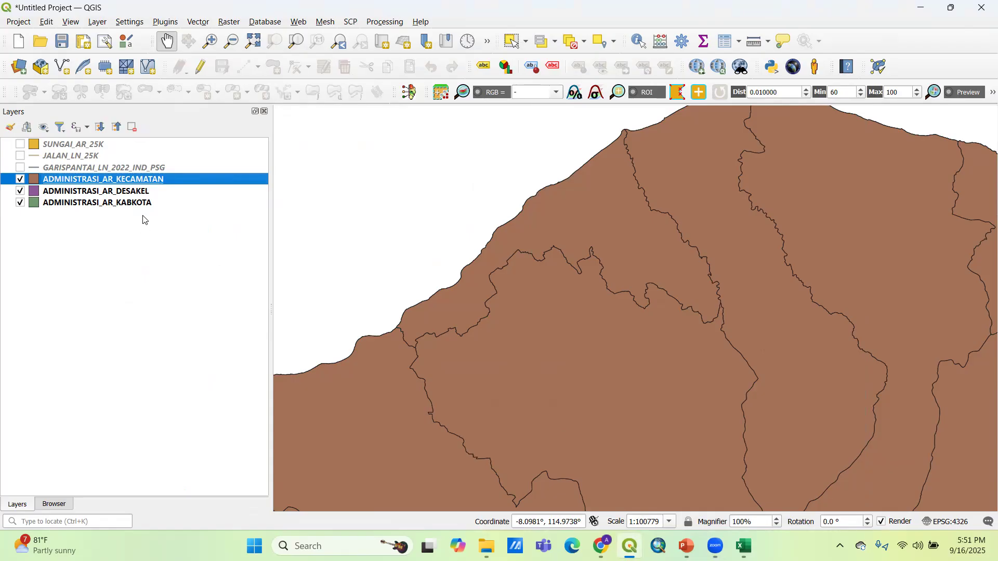
Step: Label the ADMINISTRASI_AR_KECAMATAN layer with single labels taken from the WADMKC field
right_click(137, 181)
click(215, 510)
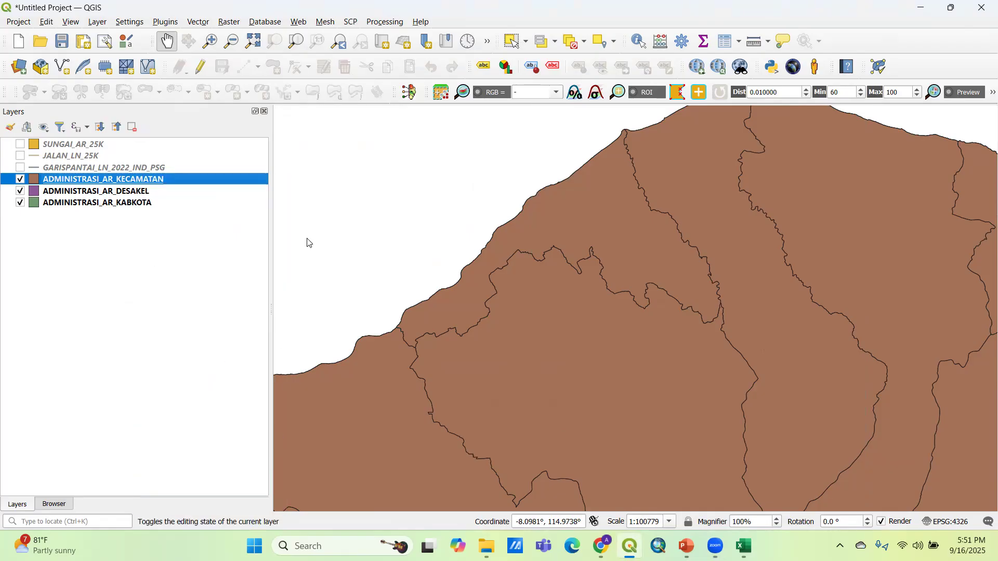
click(308, 176)
click(418, 87)
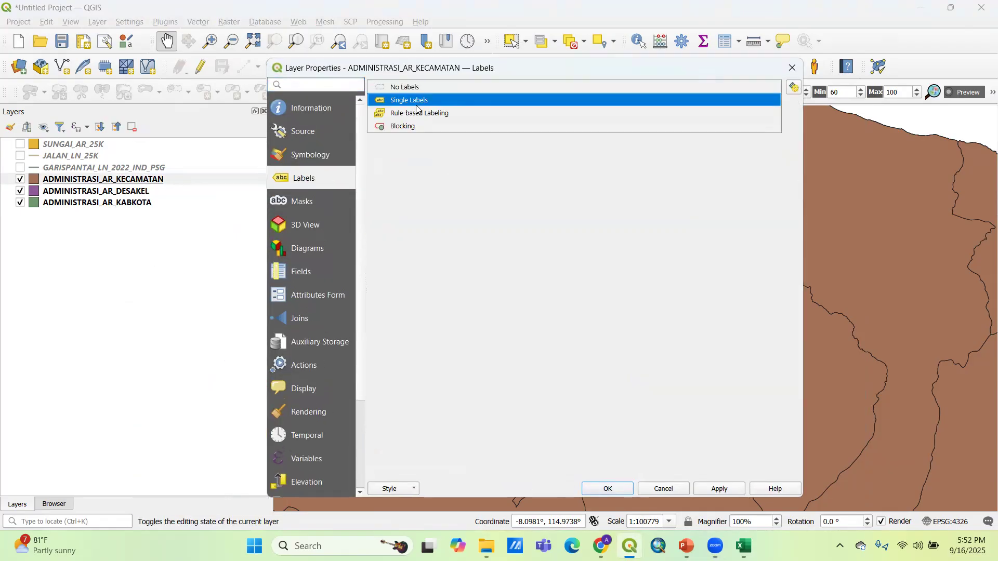
click(415, 99)
click(765, 108)
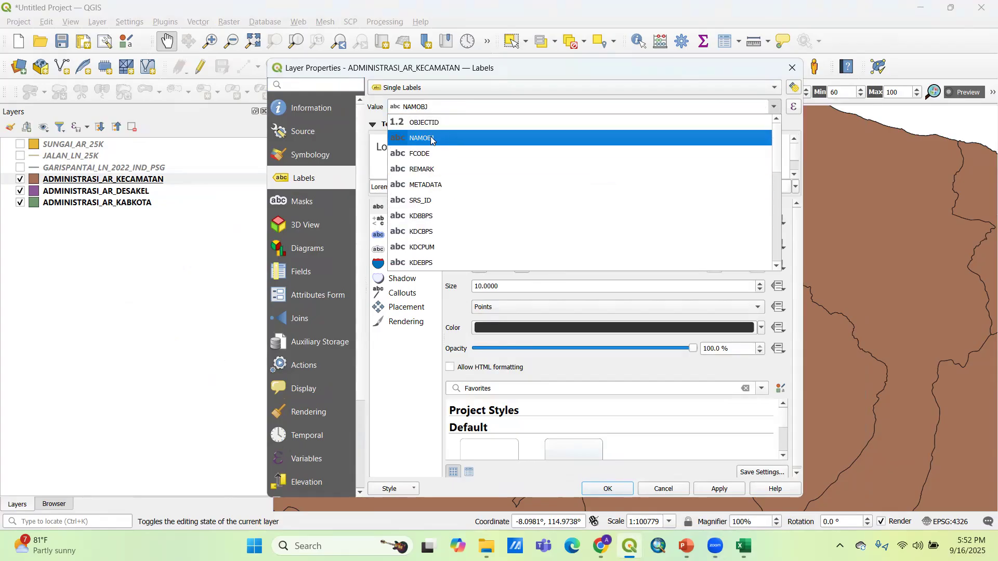
scroll(457, 156, down, 4)
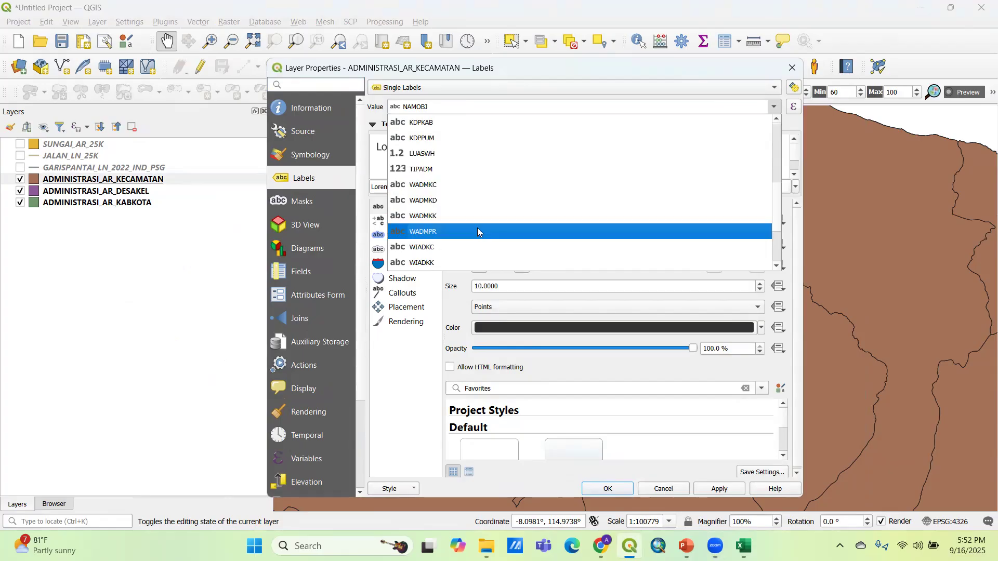
click(445, 192)
click(609, 489)
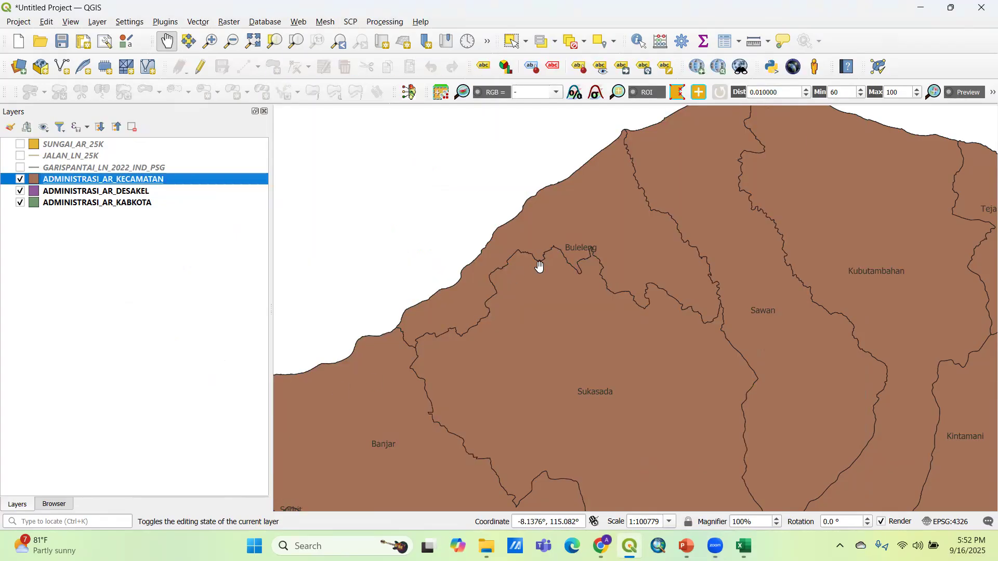
Step: Select the Buleleng district polygon on the map in the ADMINISTRASI_AR_KECAMATAN layer
scroll(592, 237, up, 1)
scroll(567, 258, down, 1)
drag(560, 245, 554, 293)
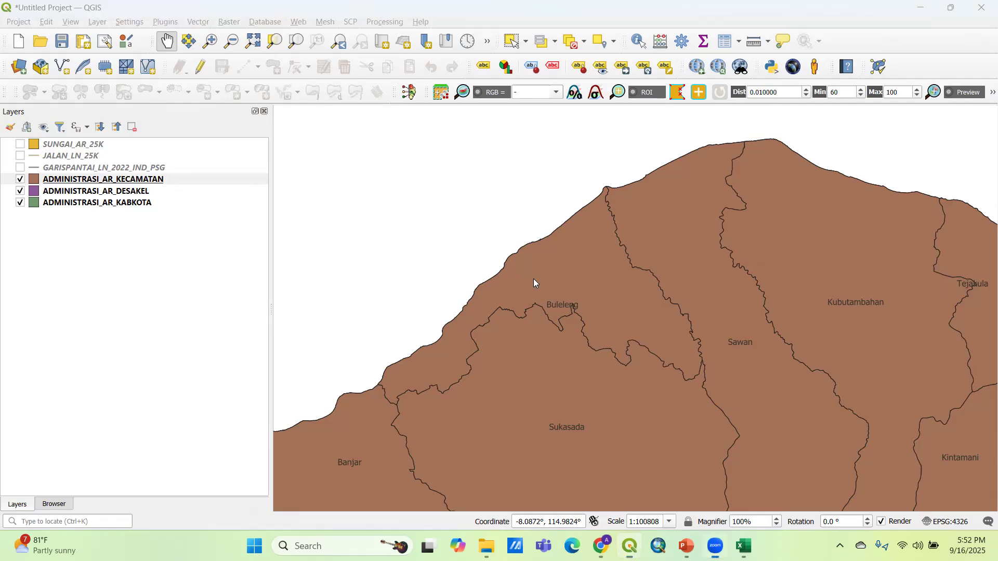
click(510, 41)
click(606, 205)
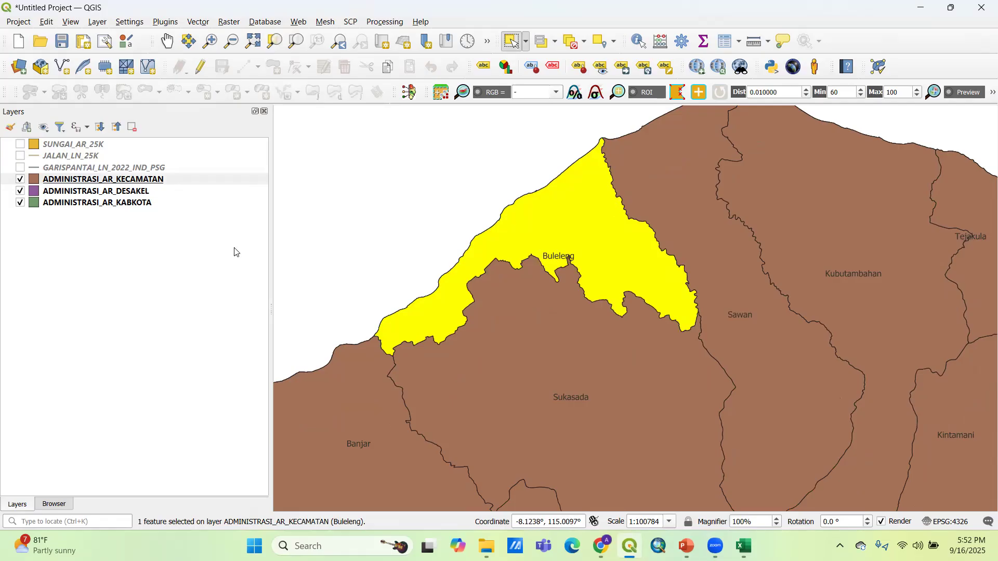
Step: Export only the selected Buleleng district as the ESRI Shapefile KEC_Buleleng_AR.shp in EPSG:4326, add it to the map and clear the district selection
right_click(161, 180)
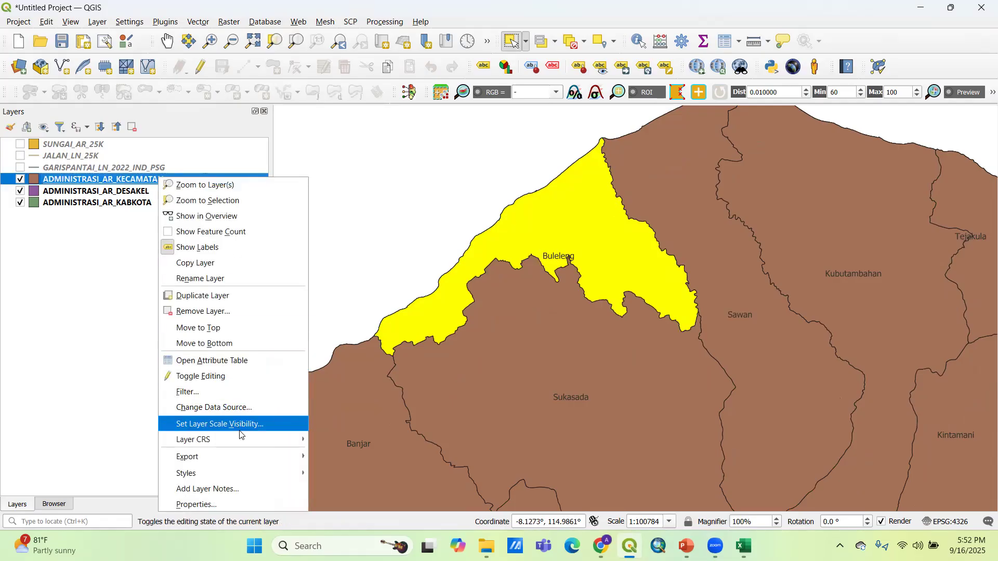
mouse_move(249, 454)
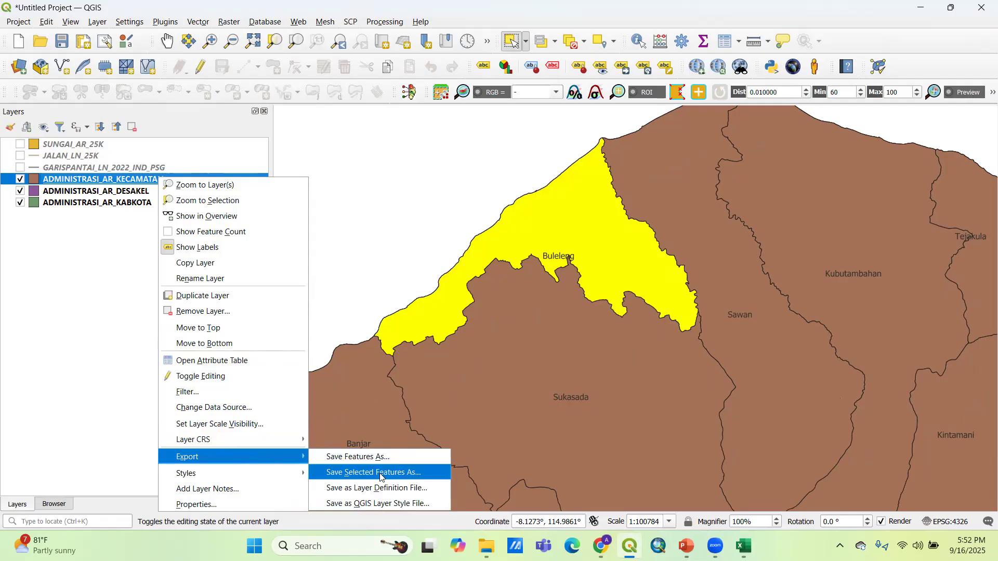
click(381, 473)
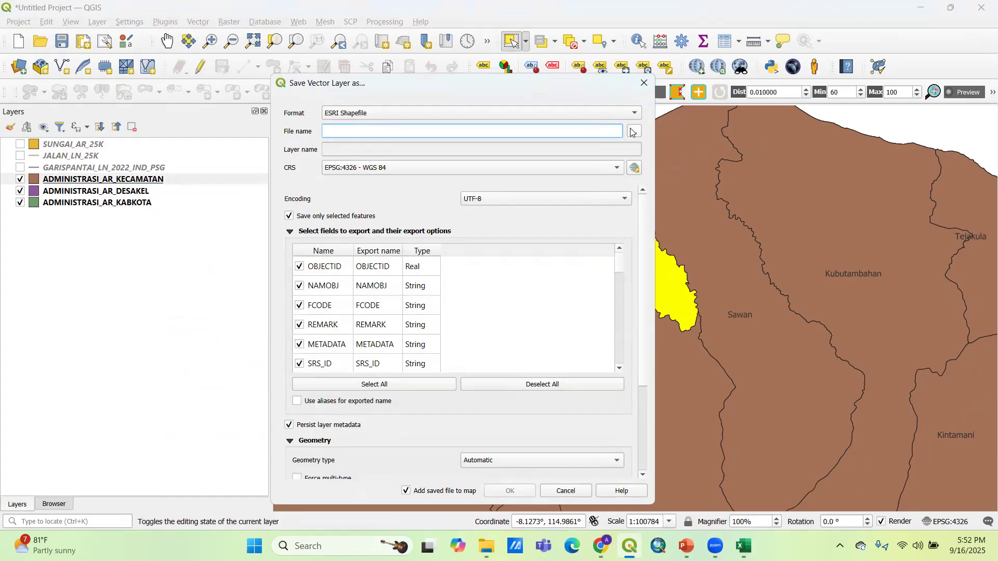
click(634, 132)
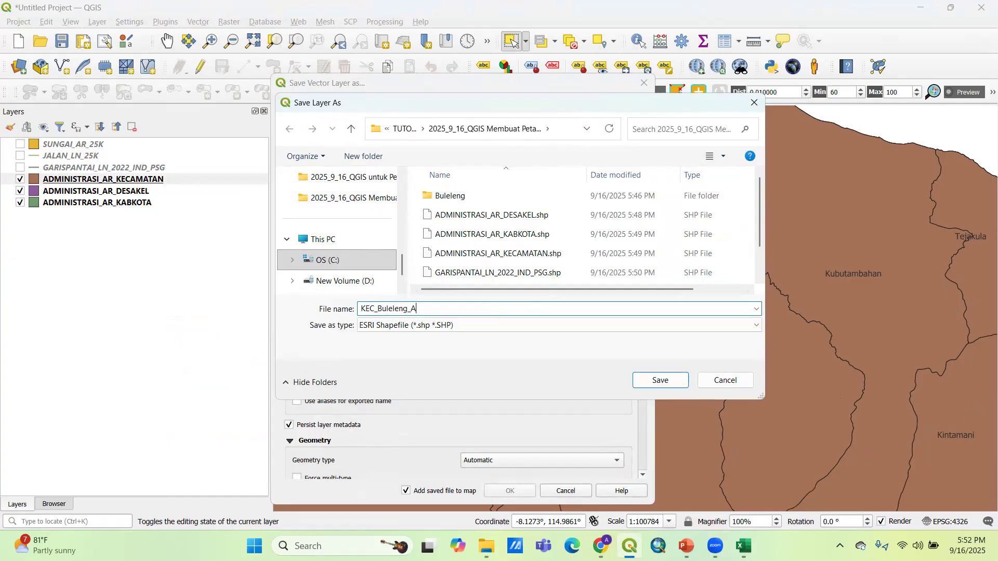
click(660, 381)
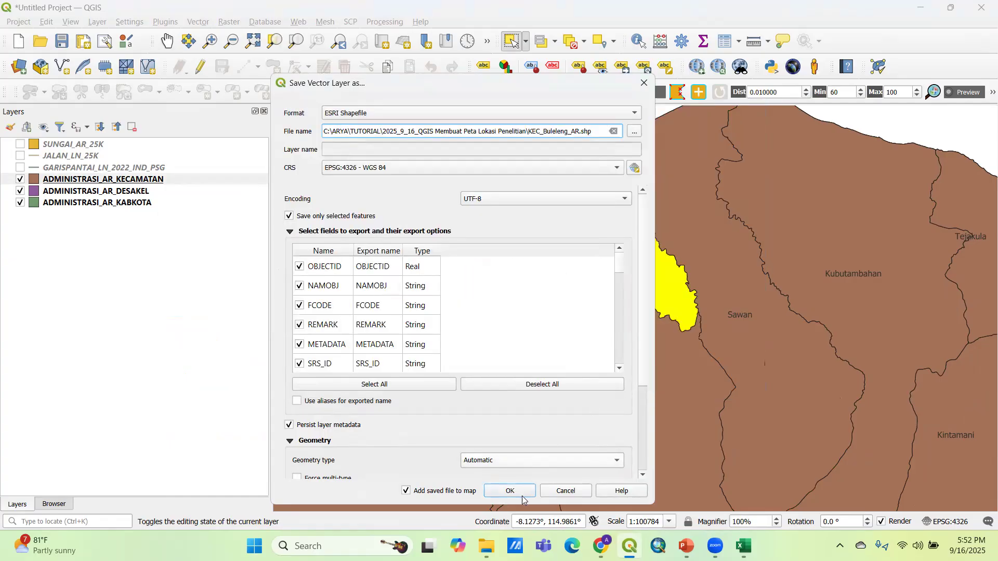
click(510, 491)
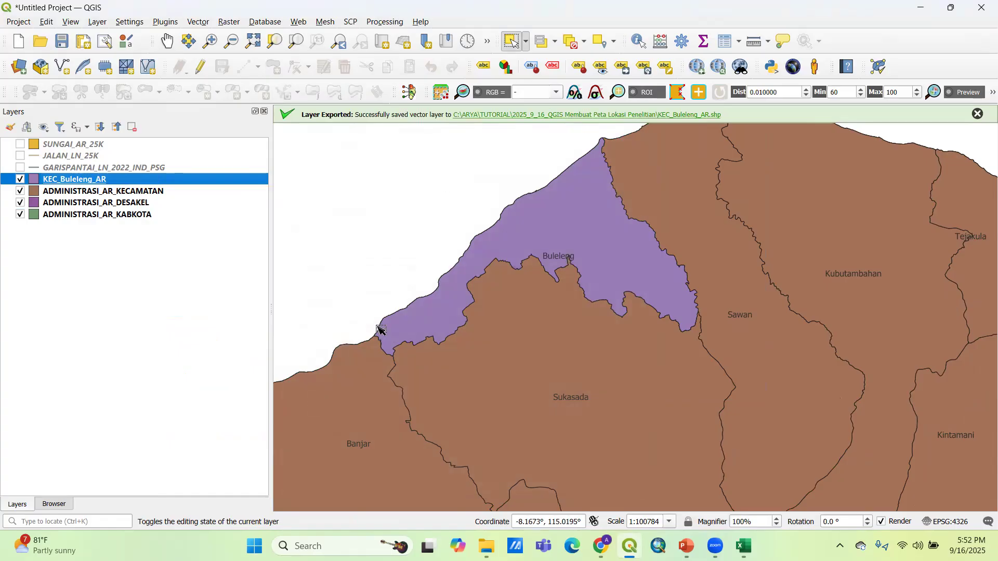
click(162, 191)
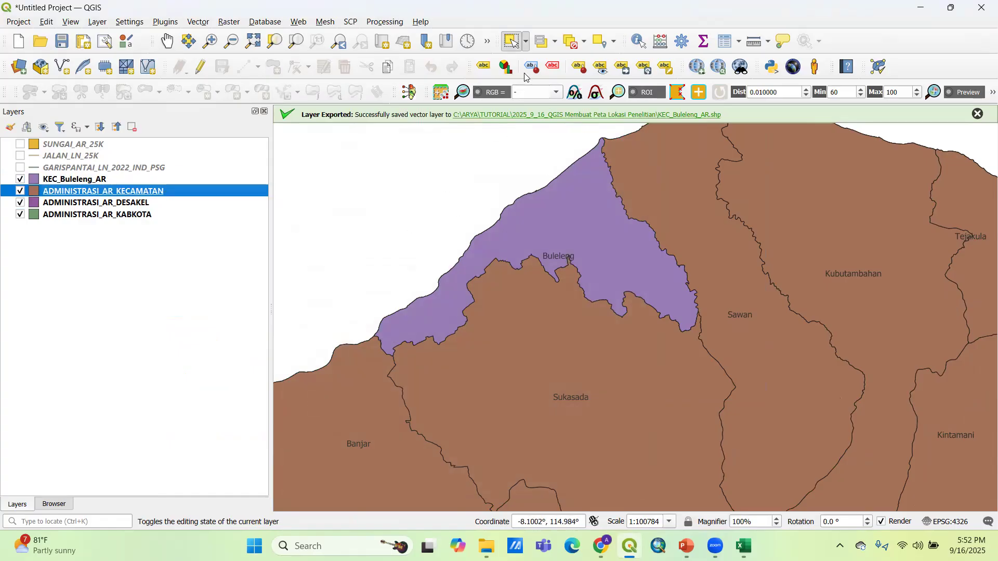
click(570, 46)
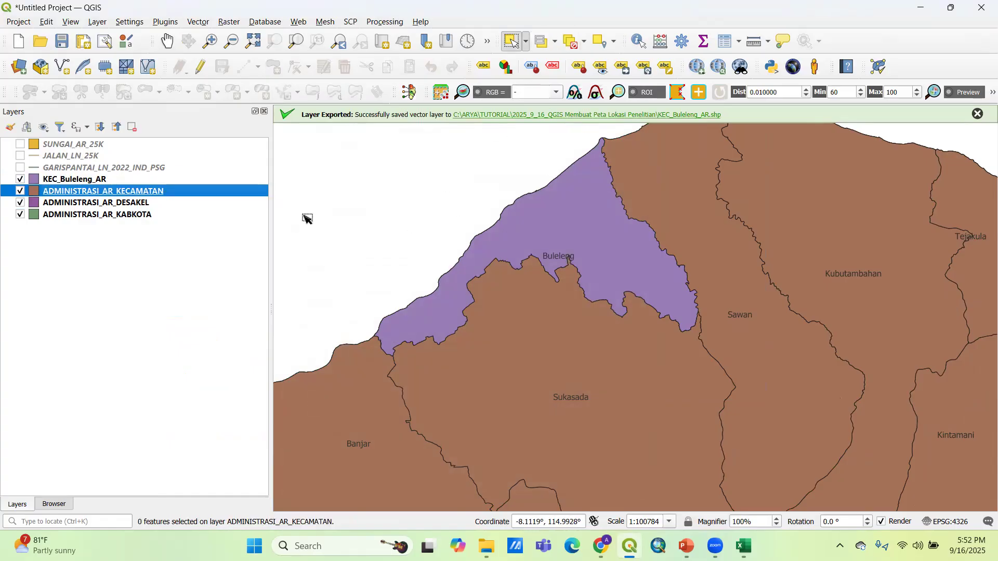
Step: Move ADMINISTRASI_AR_DESAKEL above KEC_Buleleng_AR and give its simple fill a transparent fill colour
mouse_move(67, 181)
mouse_down()
mouse_move(81, 201)
mouse_move(87, 185)
mouse_move(102, 203)
mouse_move(83, 180)
mouse_up()
right_click(83, 179)
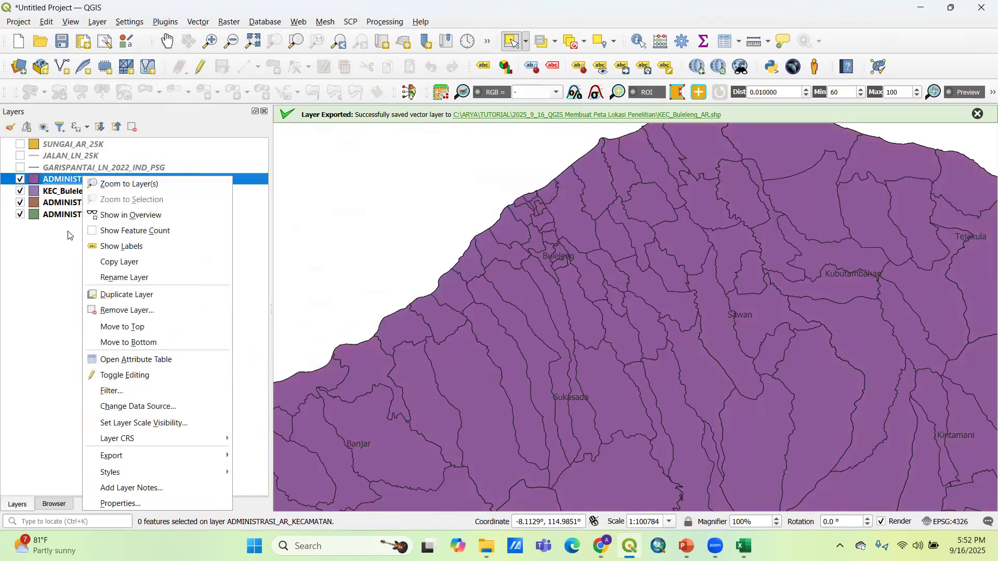
click(47, 181)
right_click(104, 179)
click(125, 503)
click(324, 155)
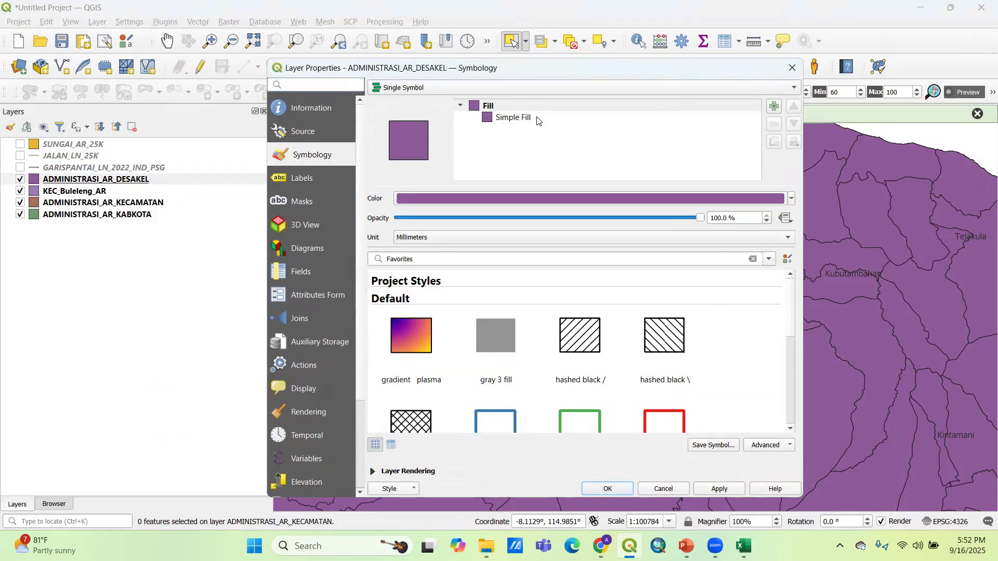
click(763, 223)
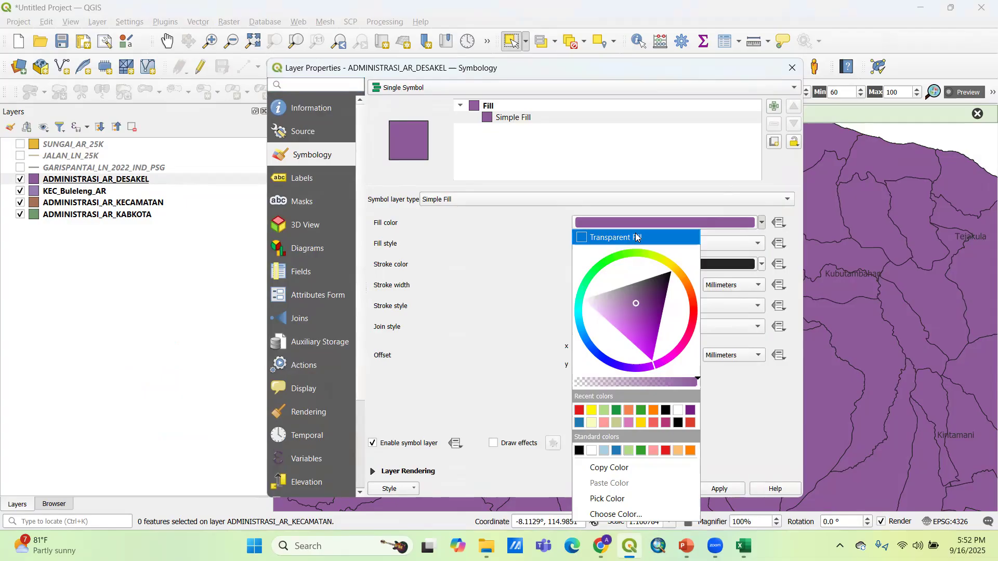
click(637, 238)
Step: Label the ADMINISTRASI_AR_DESAKEL layer with single labels from the WADMKD field and apply the layer properties
click(304, 178)
click(445, 89)
click(447, 99)
click(773, 108)
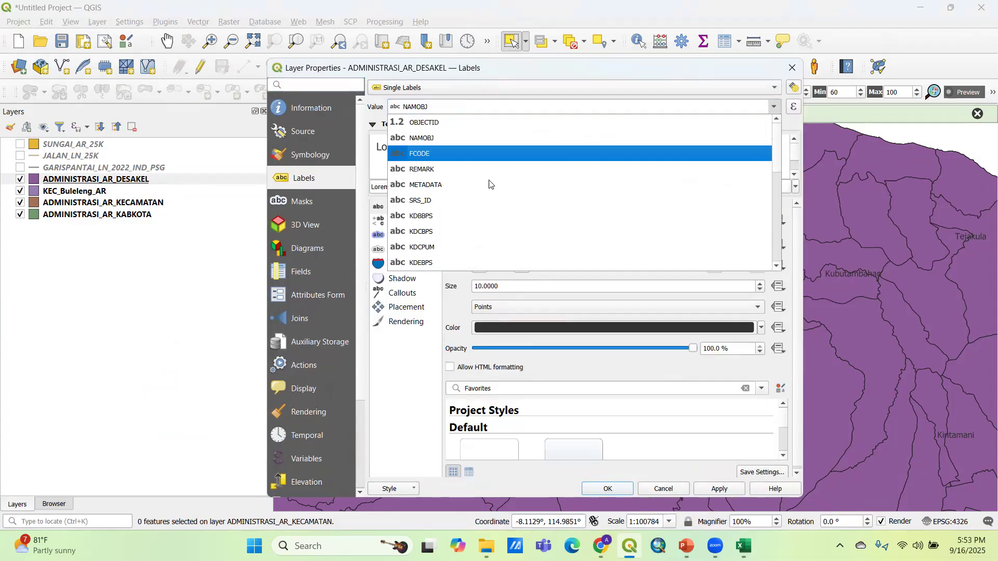
scroll(489, 241, down, 3)
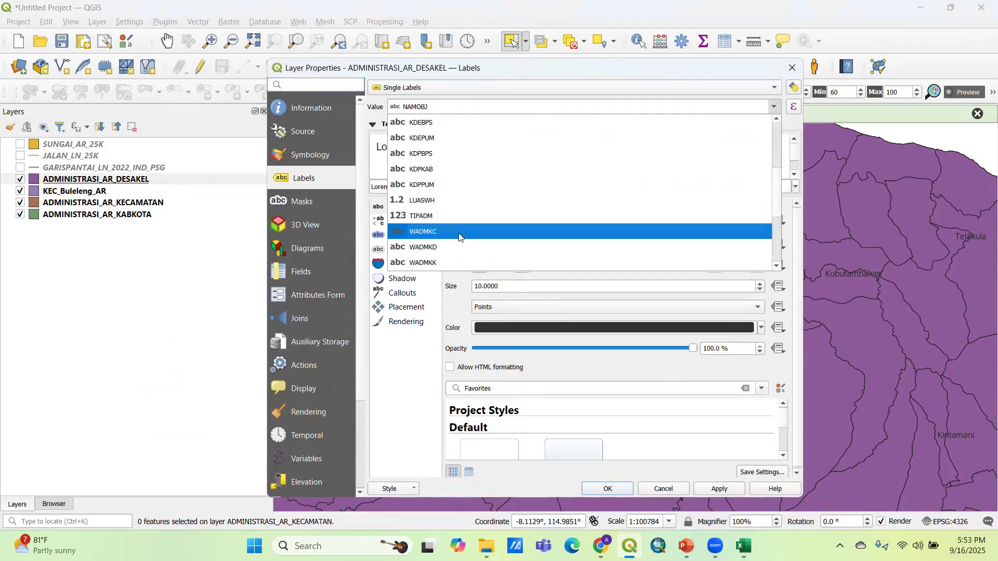
click(458, 245)
click(608, 489)
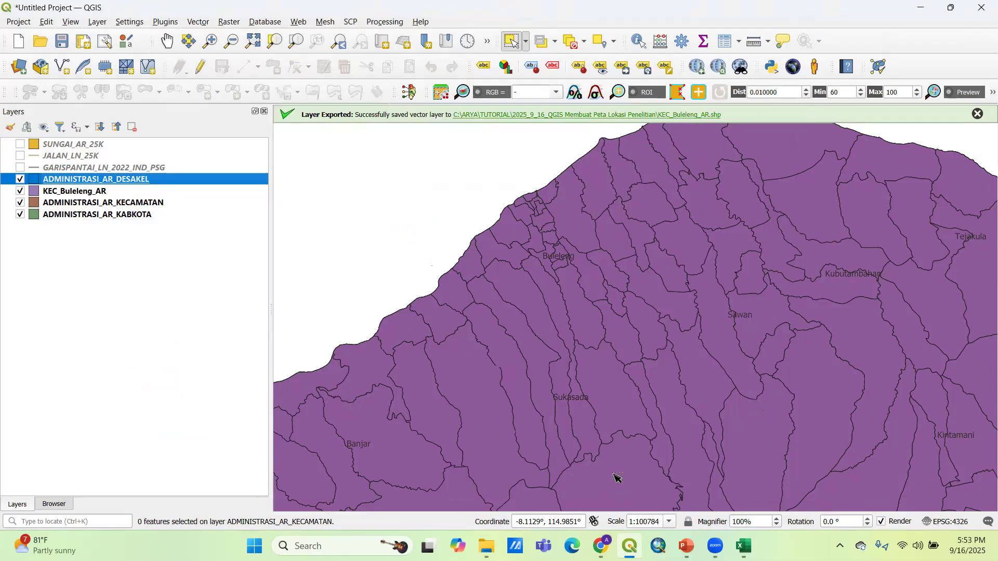
Step: Select the Kendran village polygon in ADMINISTRASI_AR_DESAKEL, replacing it with a selection of the Banyuning village
scroll(562, 224, up, 1)
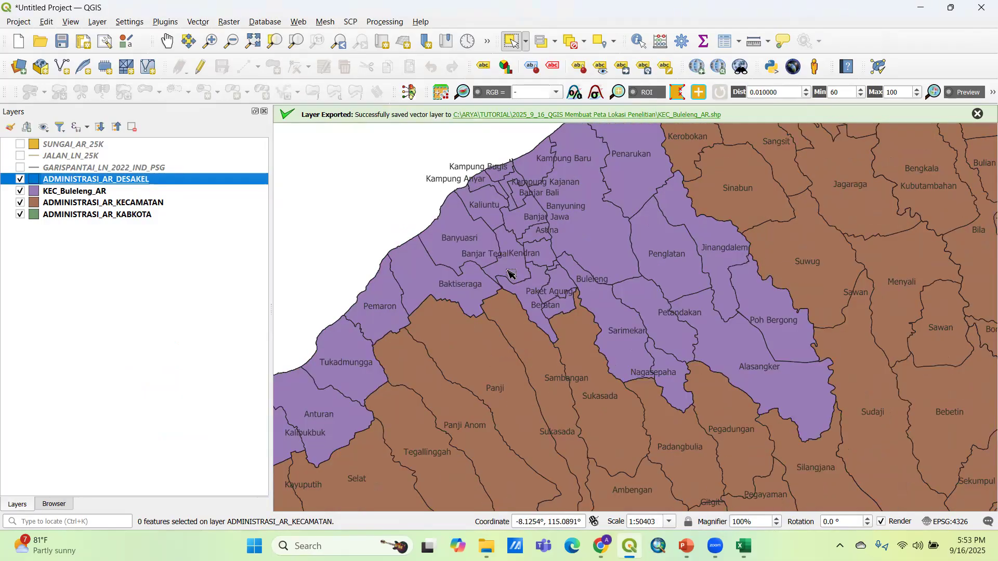
scroll(512, 275, up, 1)
scroll(567, 290, down, 1)
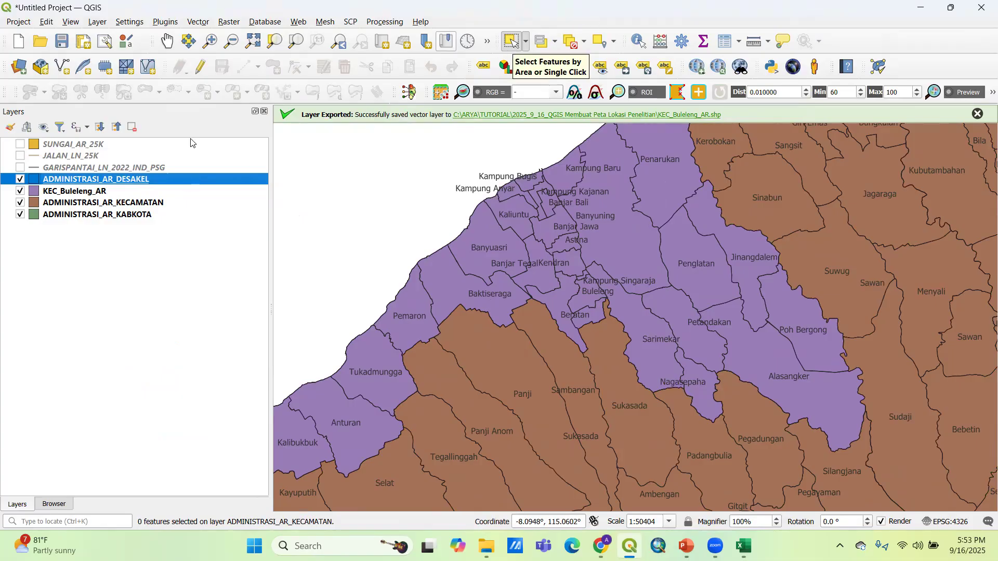
click(567, 261)
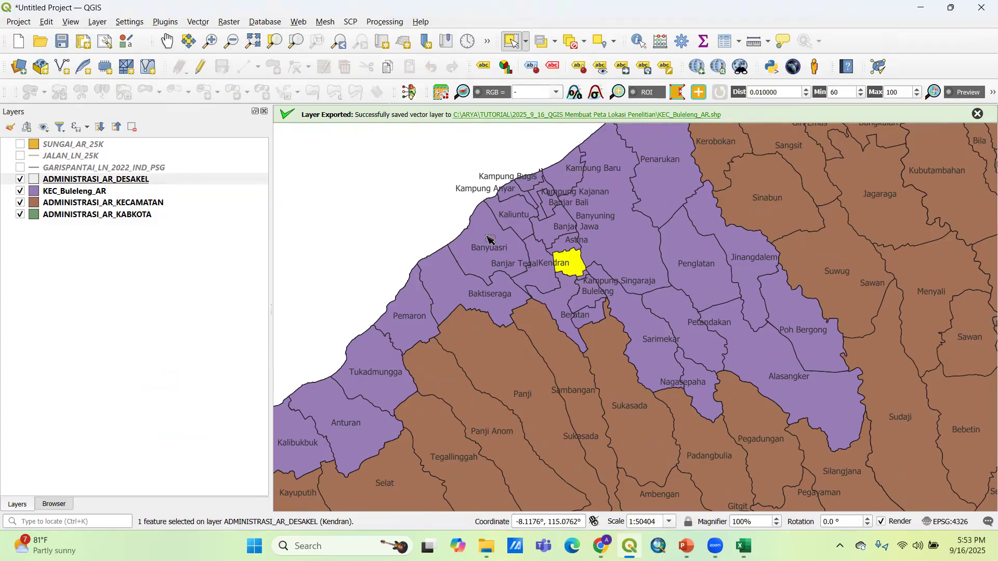
click(598, 252)
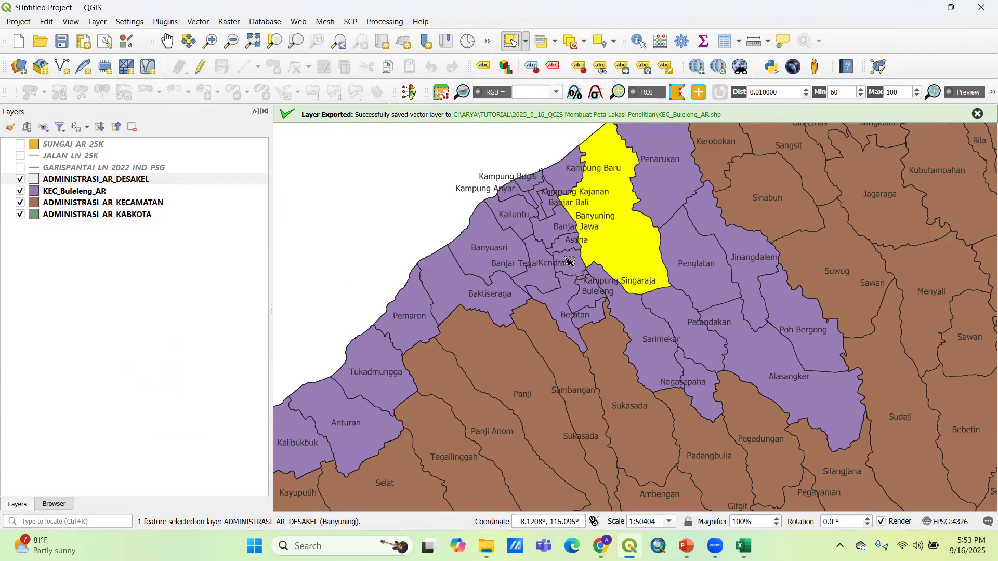
Step: Try selecting individual village polygons in ADMINISTRASI_AR_DESAKEL, including Banyuasri and Penglatan
click(486, 263)
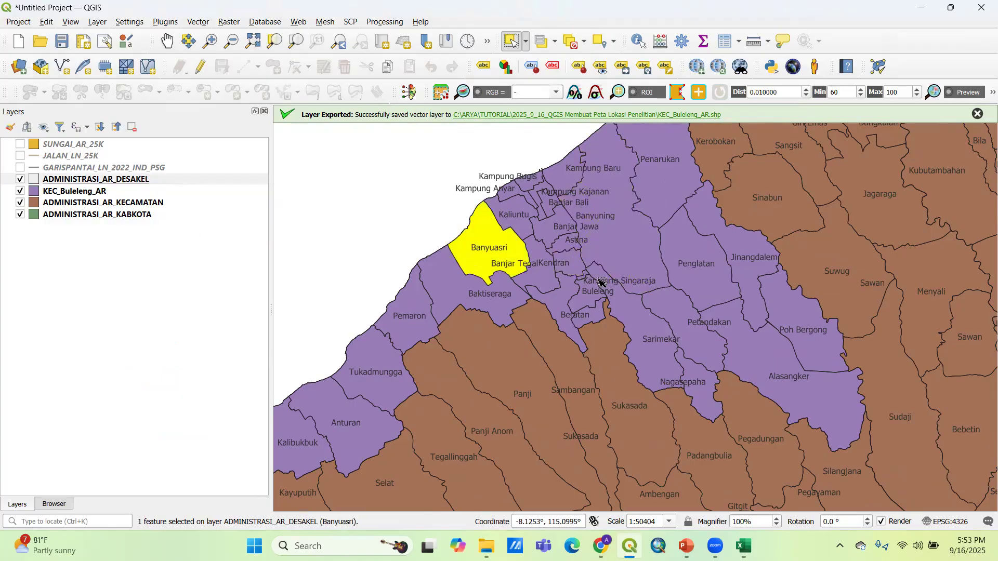
click(104, 181)
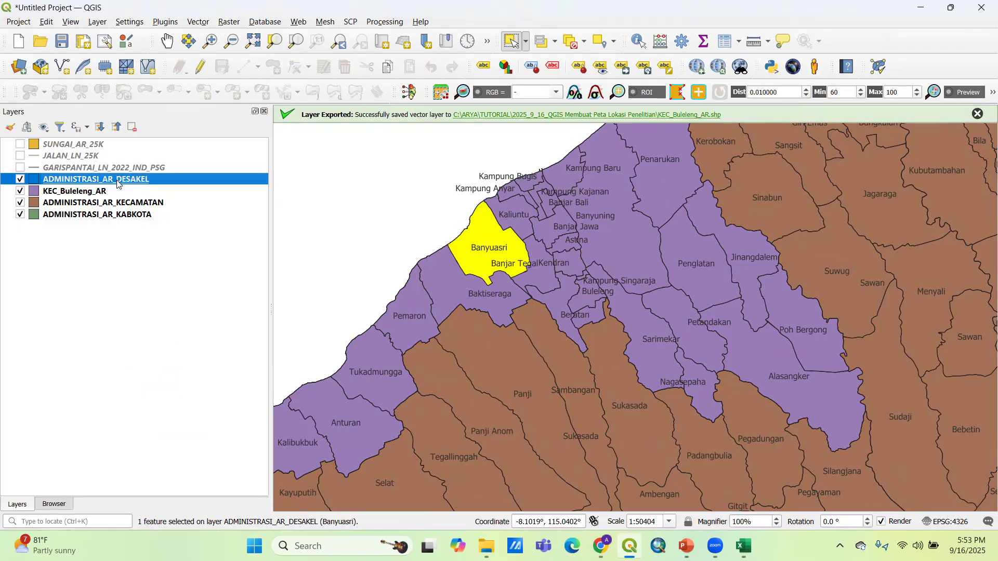
click(681, 252)
click(647, 270)
click(635, 330)
click(684, 303)
click(684, 270)
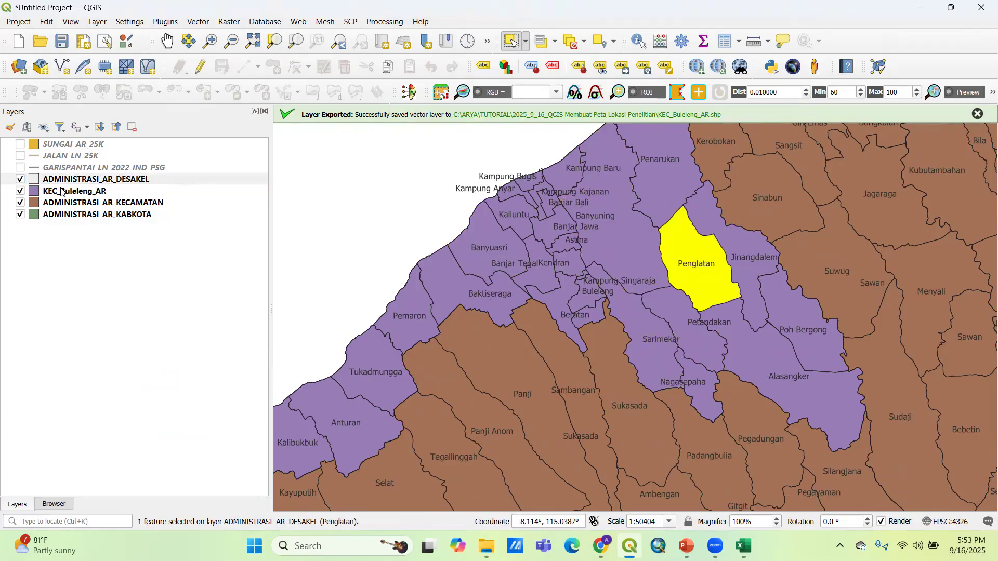
Step: Select the Buleleng district polygon in KEC_Buleleng_AR and clear that selection
click(84, 195)
click(574, 312)
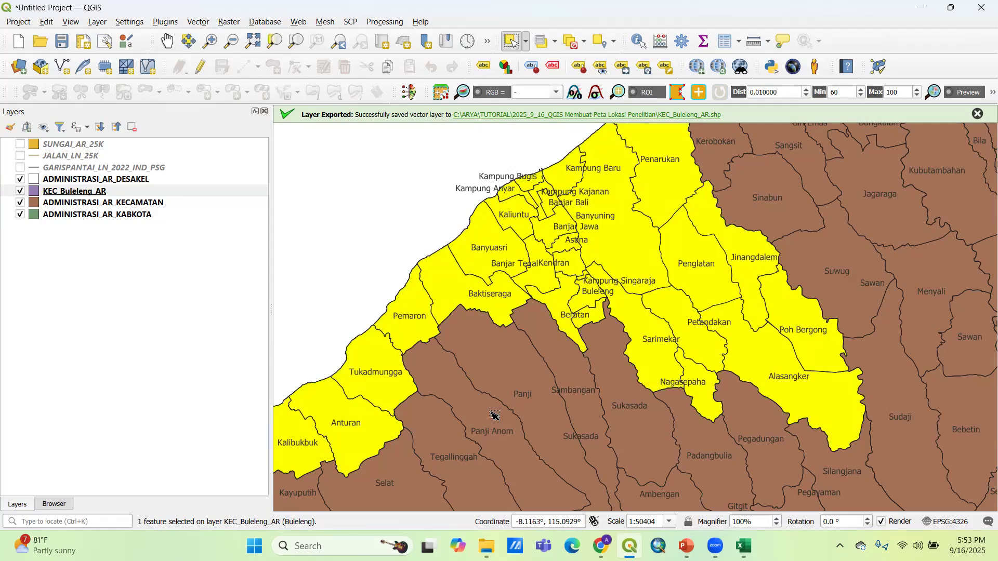
click(867, 348)
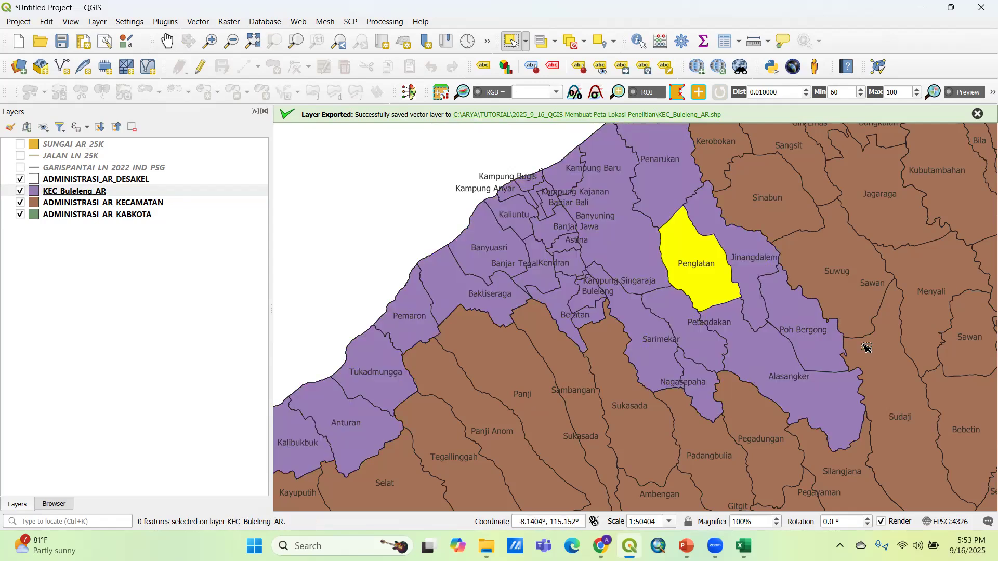
Step: Make ADMINISTRASI_AR_DESAKEL the active layer for feature selection
click(95, 196)
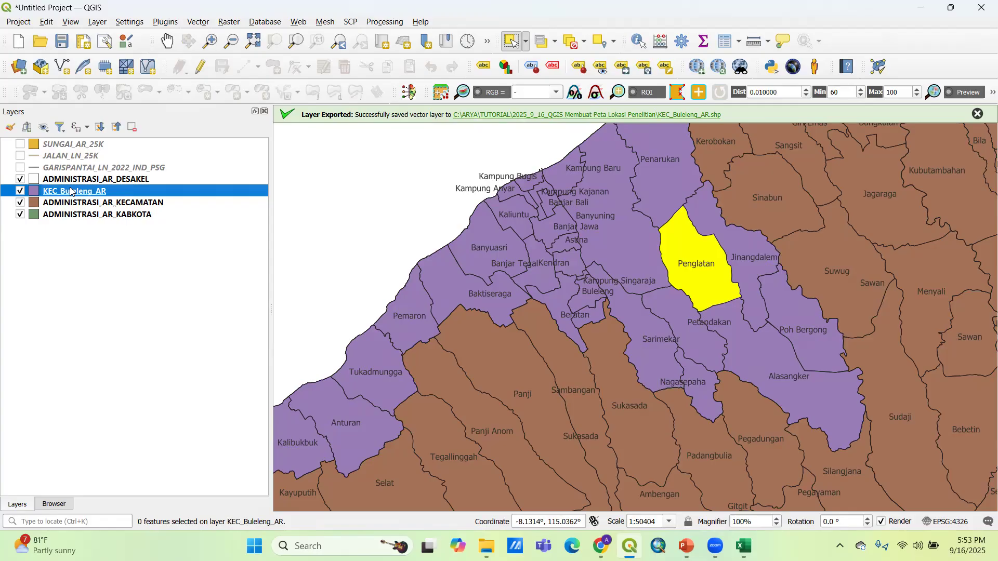
click(91, 182)
click(95, 190)
click(94, 180)
Step: Try selecting different village polygons in ADMINISTRASI_AR_DESAKEL, including Sukasada and Banyuning
click(543, 253)
click(616, 231)
click(677, 345)
click(616, 328)
click(594, 416)
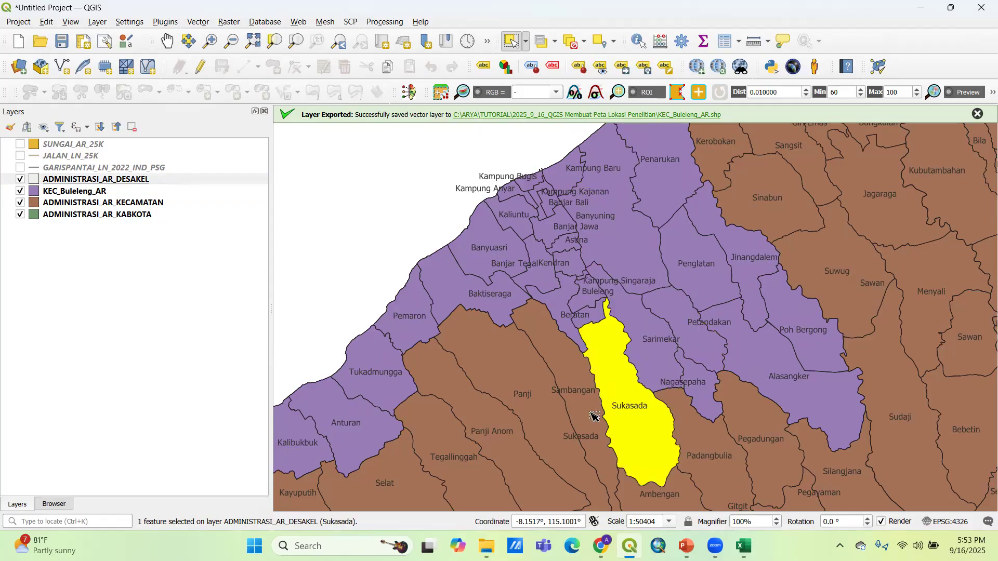
click(627, 250)
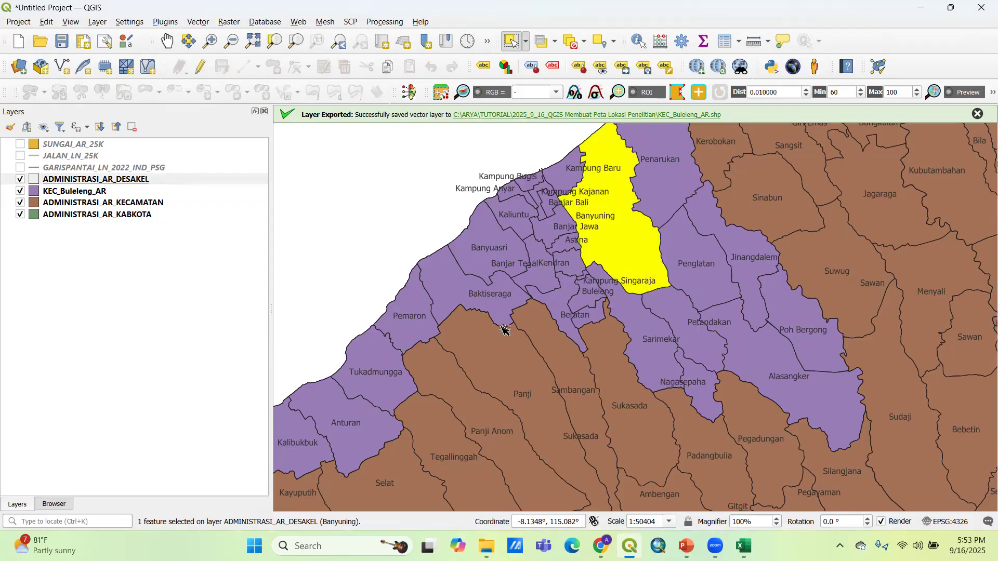
Step: Select the Baktiseraga village polygon and check its record in the ADMINISTRASI_AR_DESAKEL attribute table
click(463, 289)
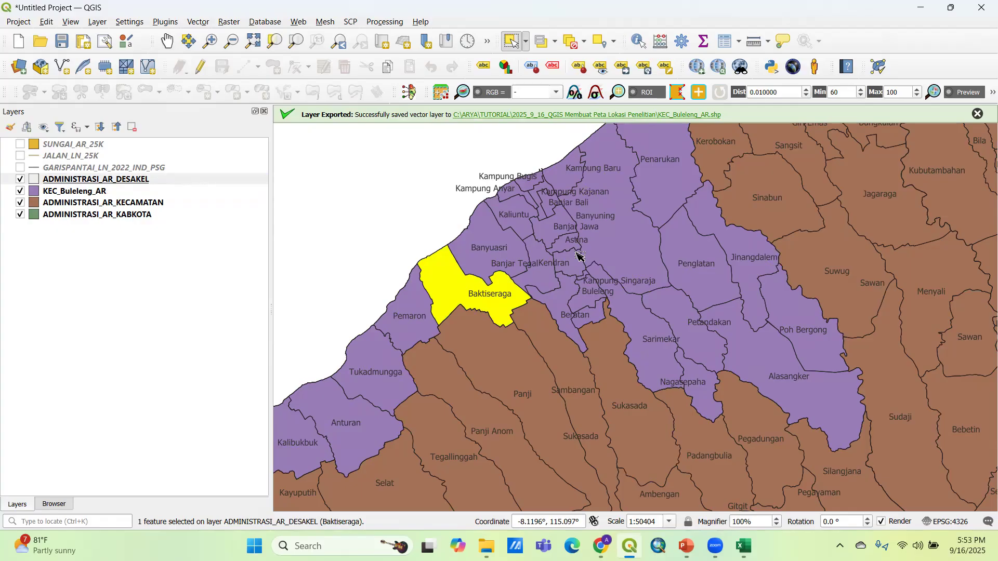
scroll(435, 308, down, 1)
scroll(407, 315, up, 1)
scroll(621, 275, up, 1)
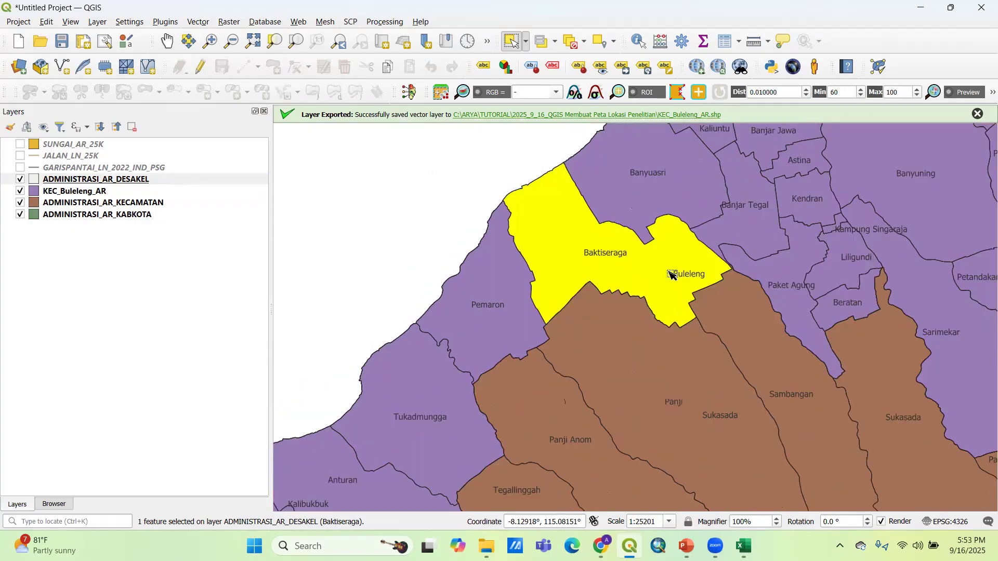
right_click(125, 183)
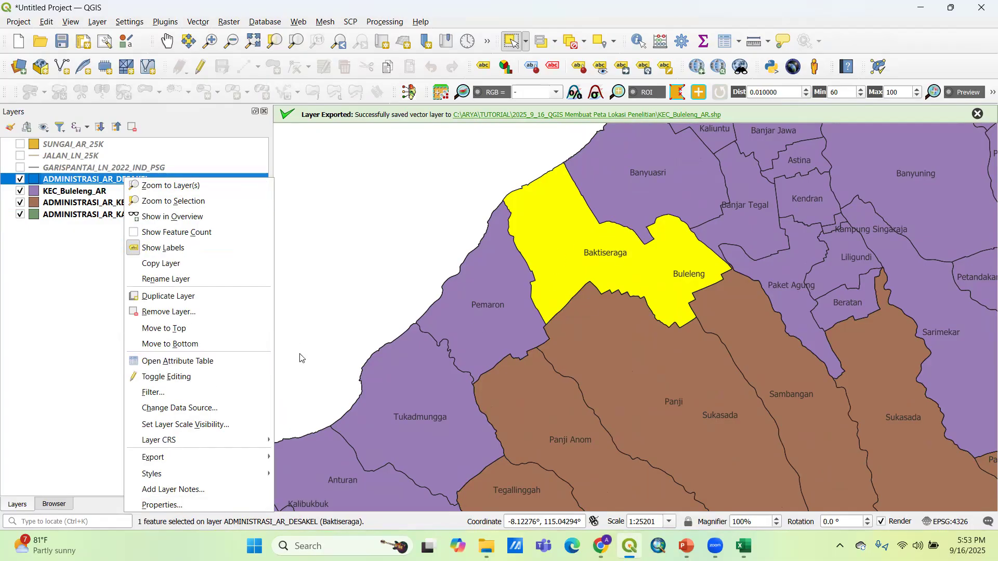
click(187, 361)
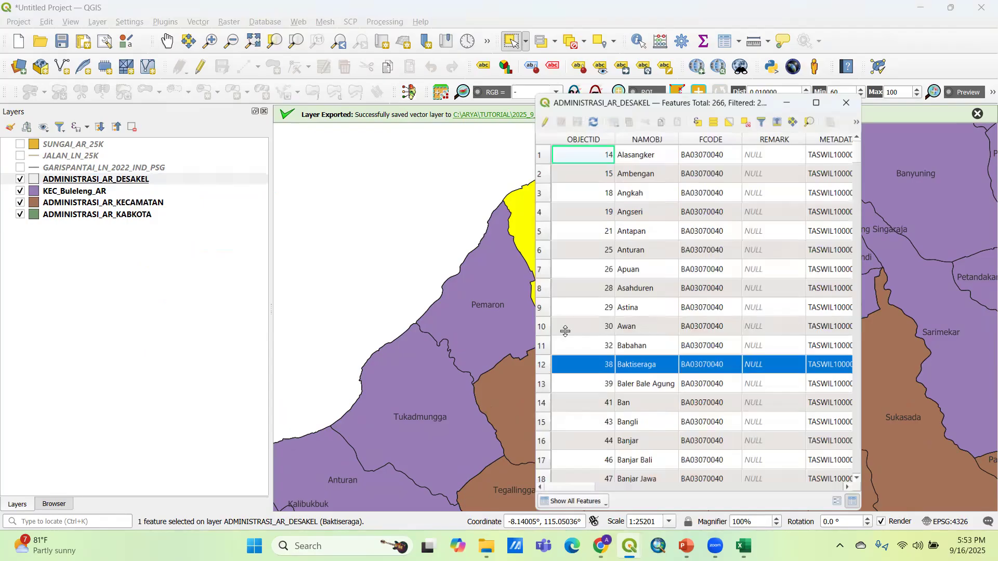
click(847, 102)
Step: Export only the selected Baktiseraga village as the ESRI Shapefile DESA_Baktiseraga_AR in EPSG:4326, add it to the map and clear the selection
right_click(137, 182)
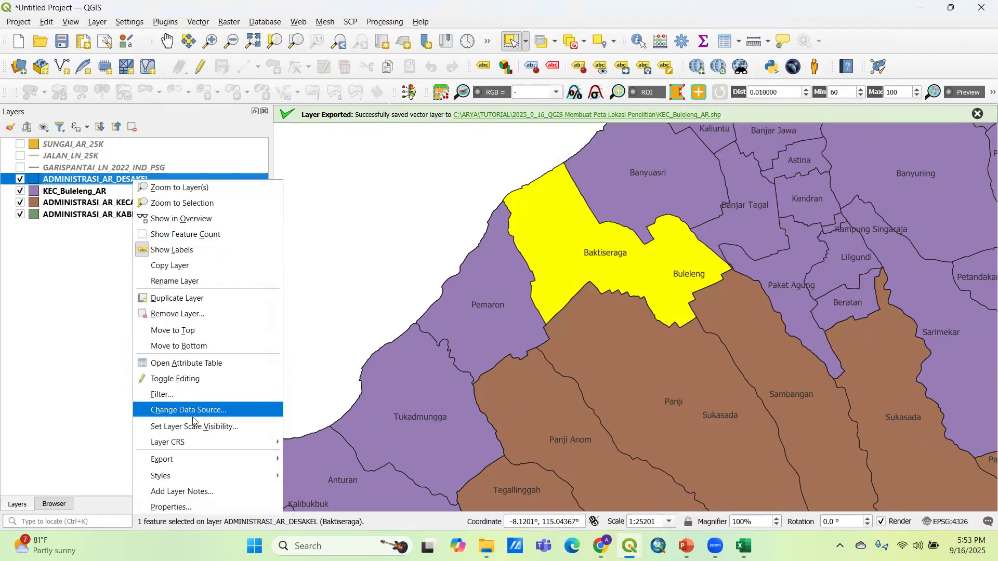
mouse_move(197, 461)
click(327, 478)
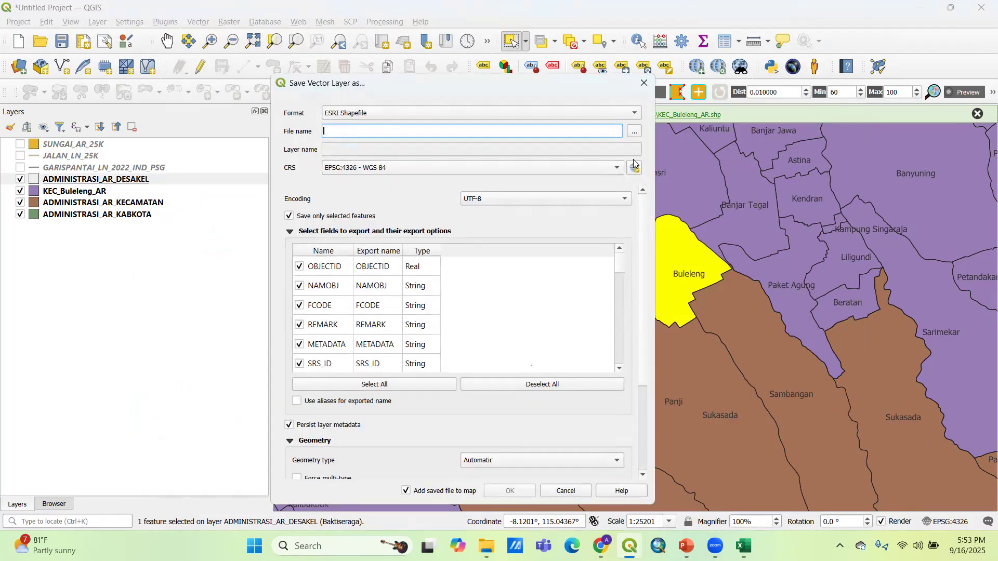
click(640, 131)
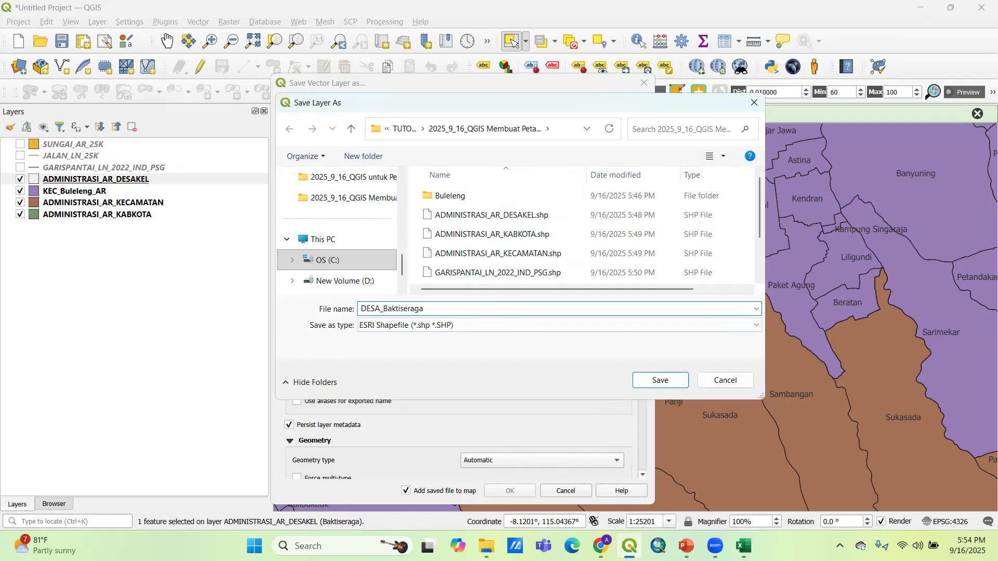
click(659, 380)
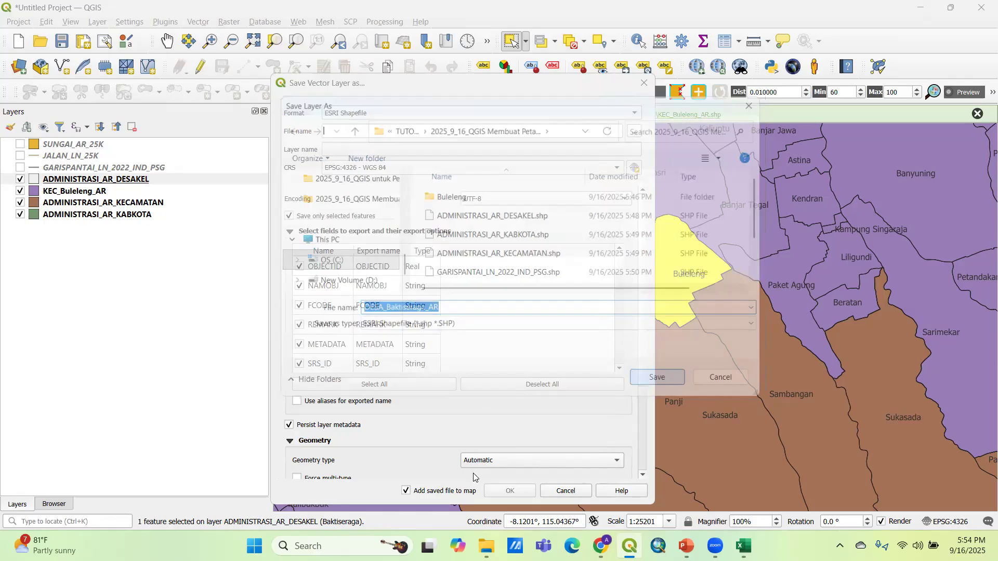
click(509, 491)
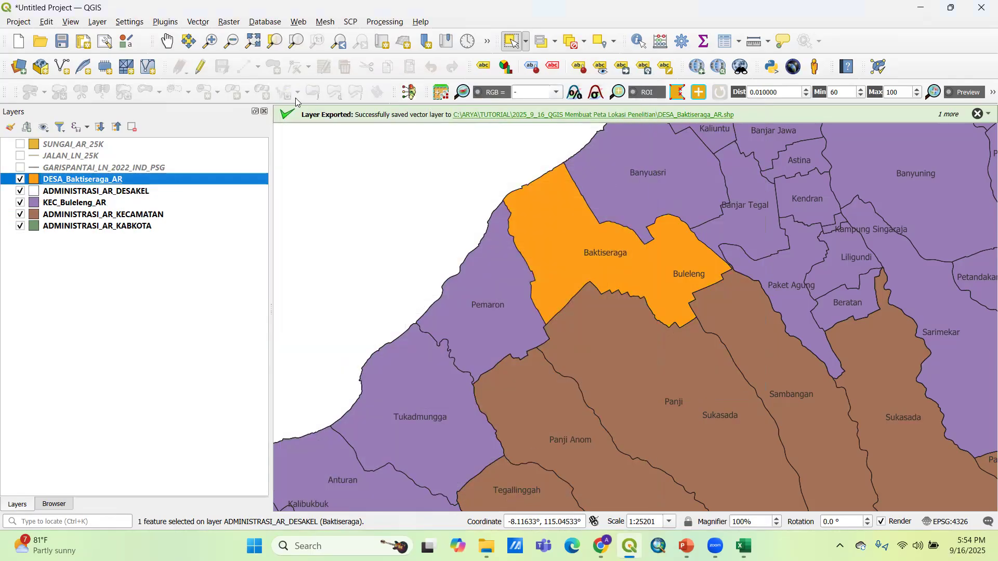
click(565, 45)
Step: Examine the extracted Baktiseraga village within Buleleng district and its surroundings on the map
click(167, 41)
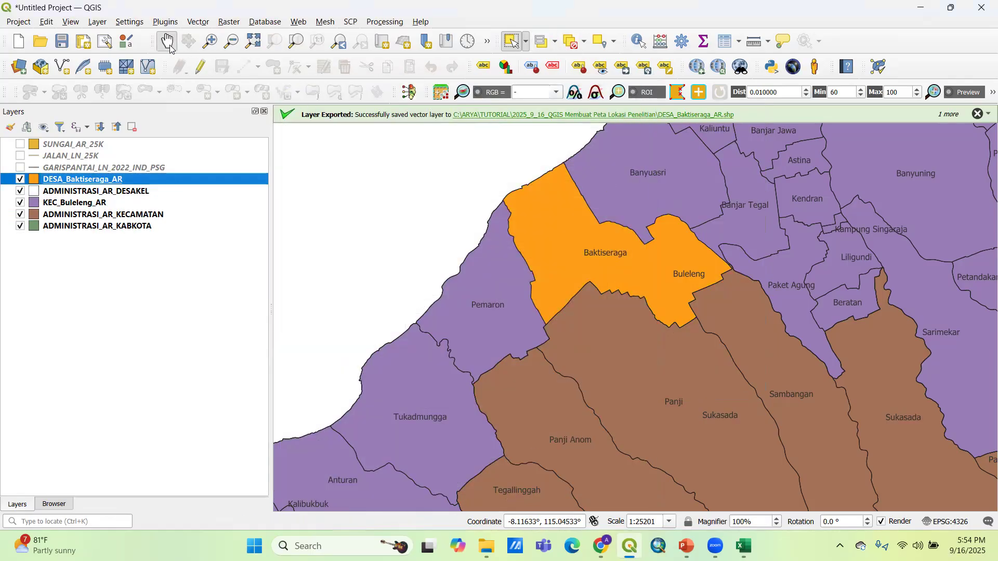
scroll(638, 355, down, 1)
drag(638, 355, 504, 361)
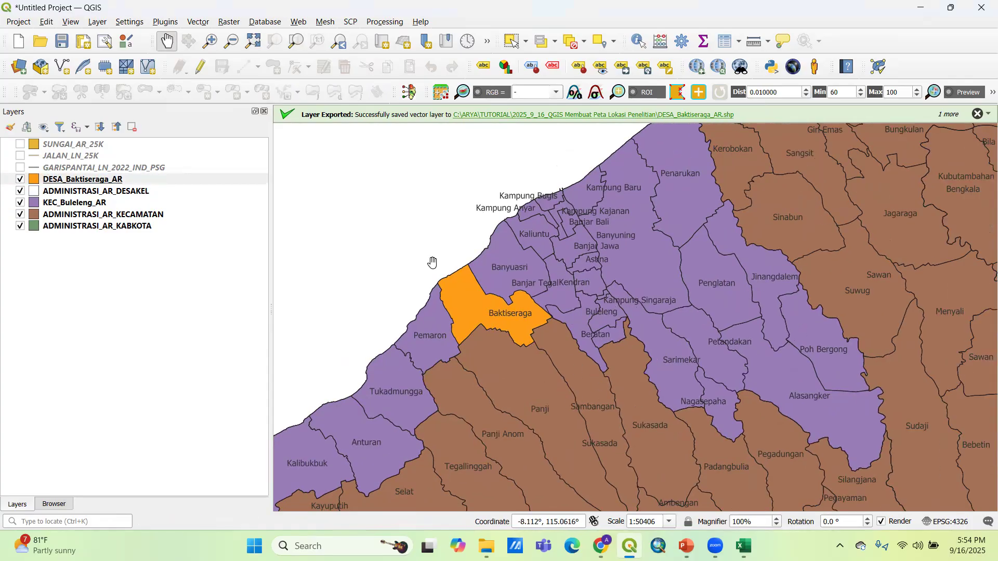
drag(494, 400, 513, 369)
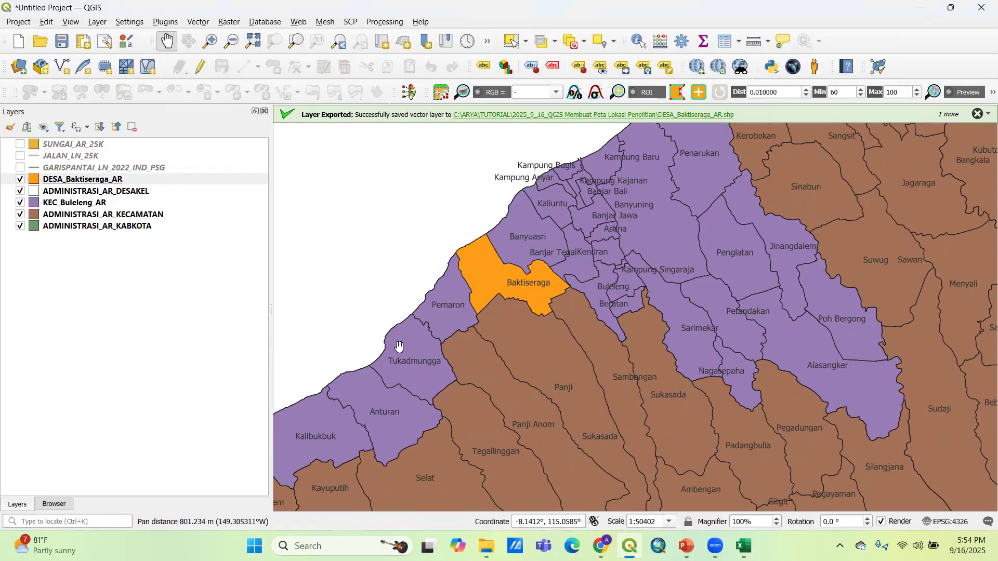
click(120, 191)
click(125, 181)
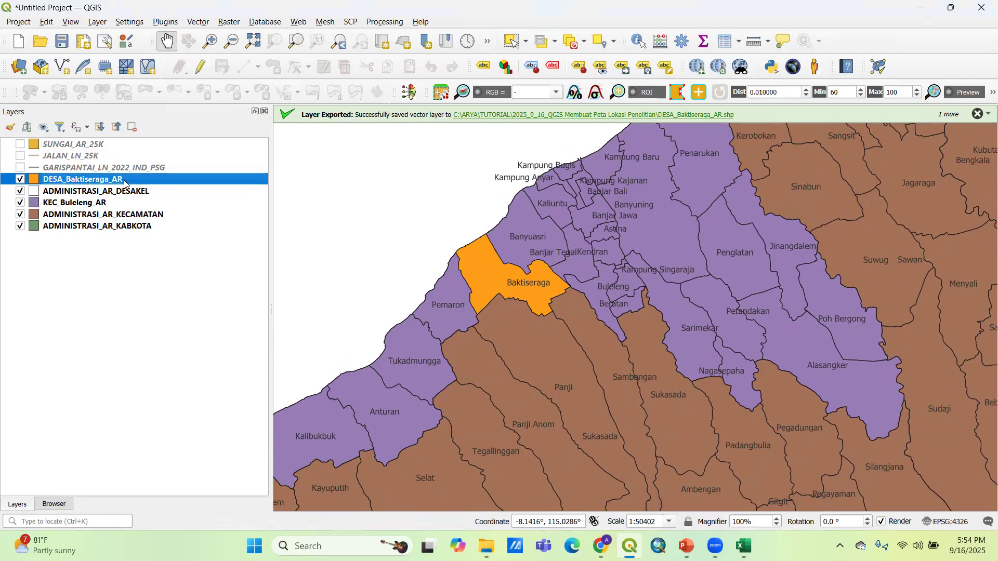
scroll(487, 273, down, 1)
drag(434, 308, 521, 298)
scroll(513, 319, up, 1)
scroll(513, 320, down, 1)
scroll(521, 298, up, 1)
scroll(521, 298, down, 1)
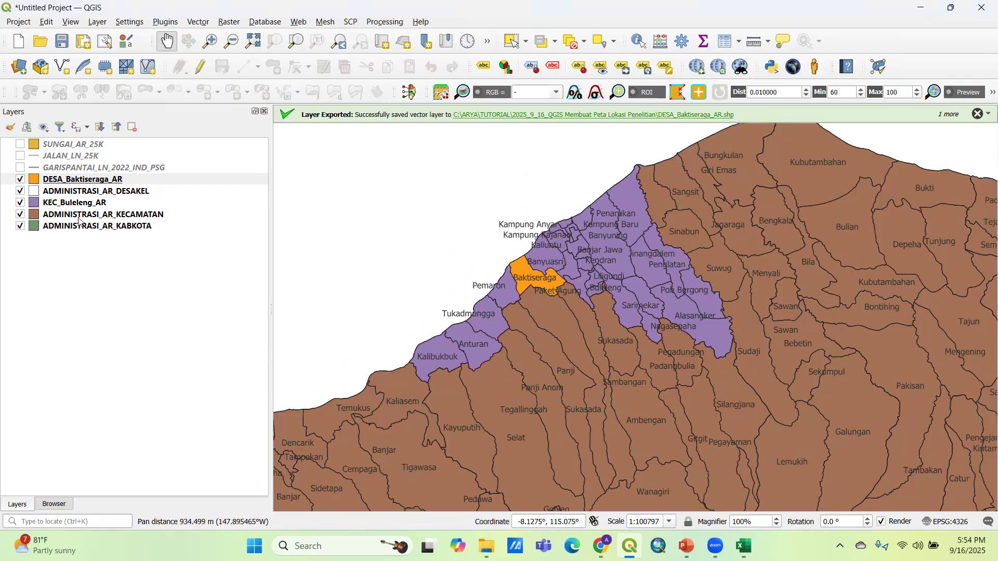
scroll(513, 275, up, 1)
scroll(409, 235, down, 1)
Step: Show the JALAN_LN_25K, SUNGAI_AR_25K and GARISPANTAI_LN_2022_IND_PSG layers on the map
click(20, 156)
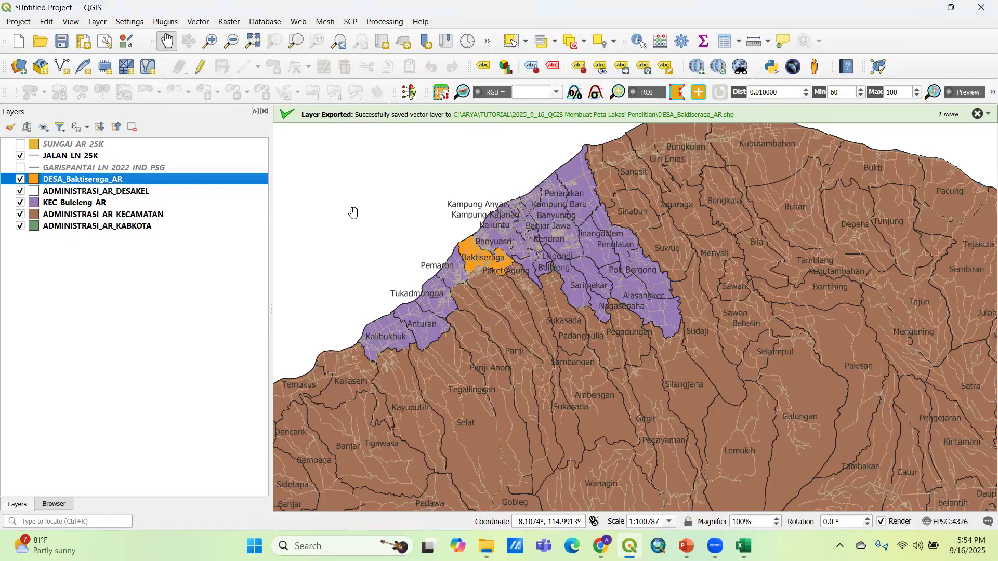
scroll(424, 246, up, 1)
click(20, 144)
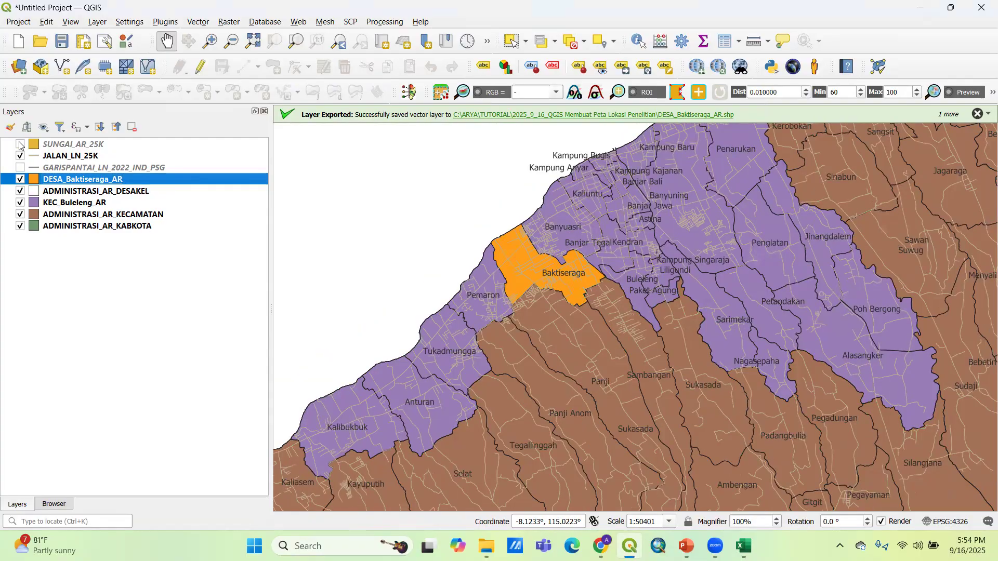
drag(601, 312, 589, 292)
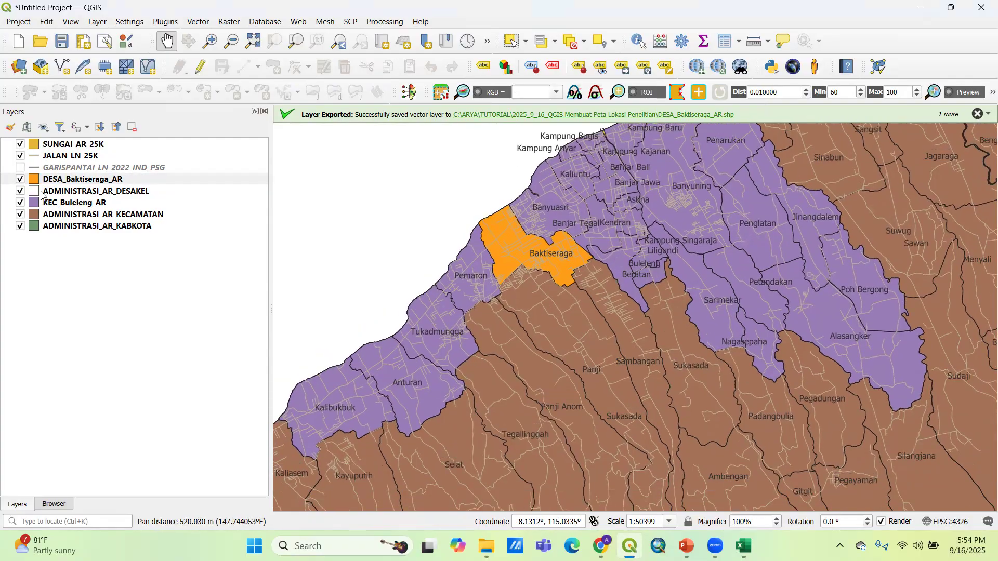
click(20, 168)
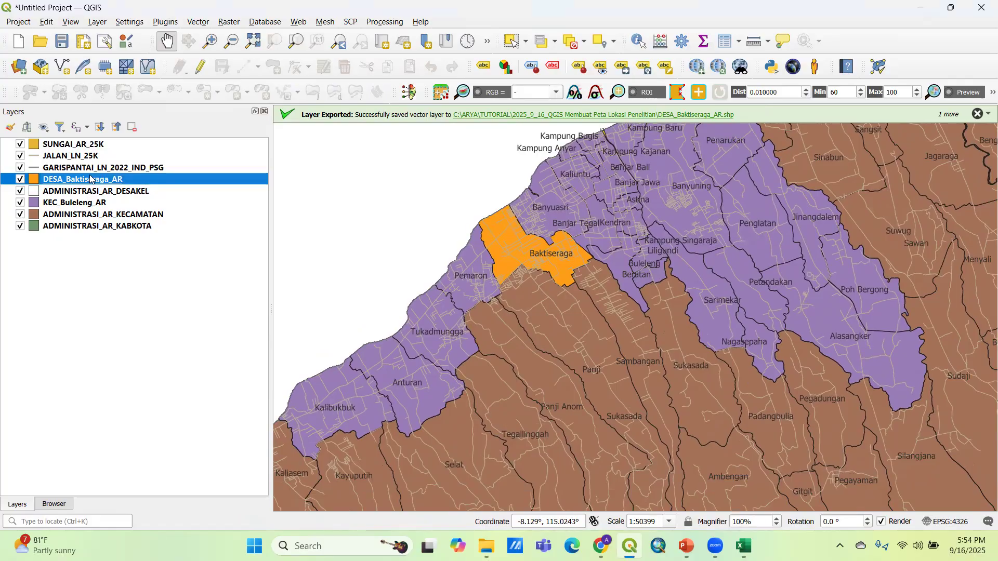
Step: Reorder the layers so JALAN_LN_25K and GARISPANTAI_LN_2022_IND_PSG sit above SUNGAI_AR_25K
click(104, 170)
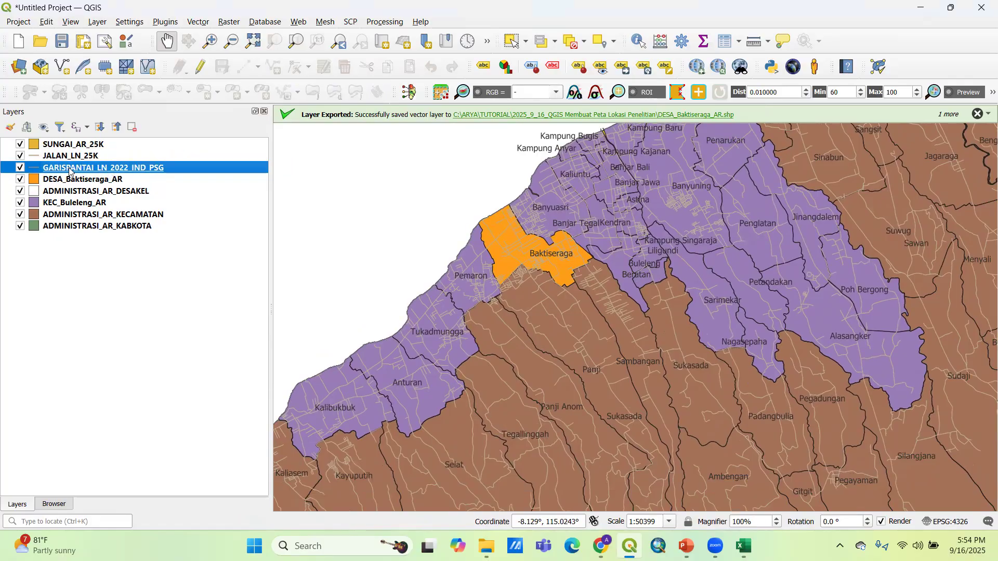
click(52, 180)
click(65, 168)
click(58, 192)
click(71, 157)
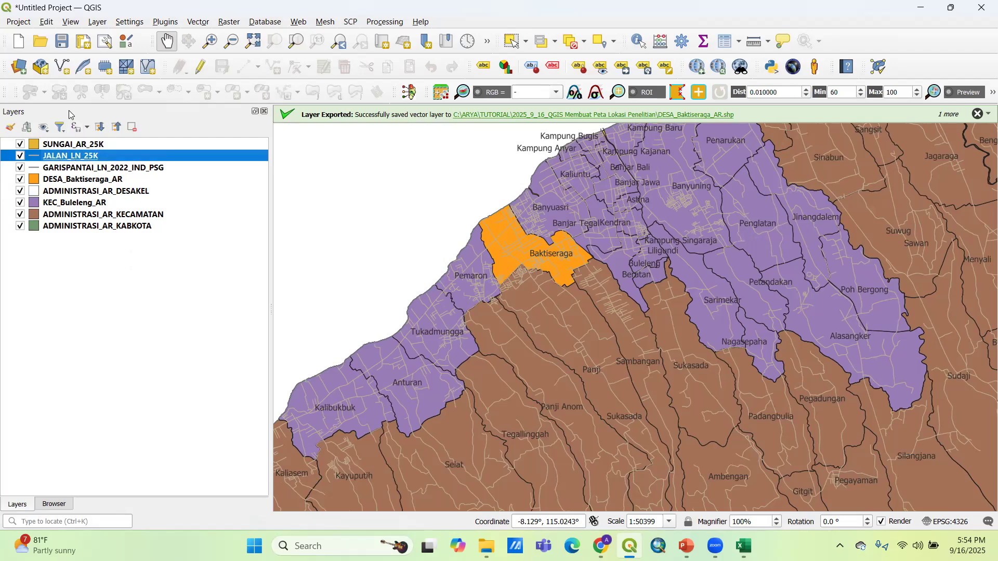
drag(49, 157, 80, 151)
Step: Colour the GARISPANTAI_LN_2022_IND_PSG coastline light blue and place the layer above JALAN_LN_25K
right_click(59, 157)
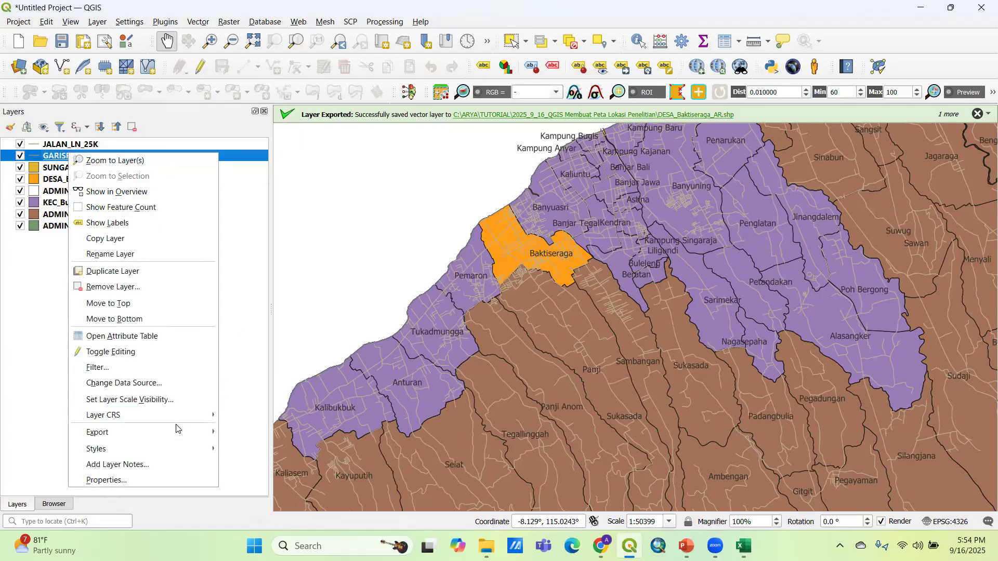
right_click(40, 148)
right_click(36, 155)
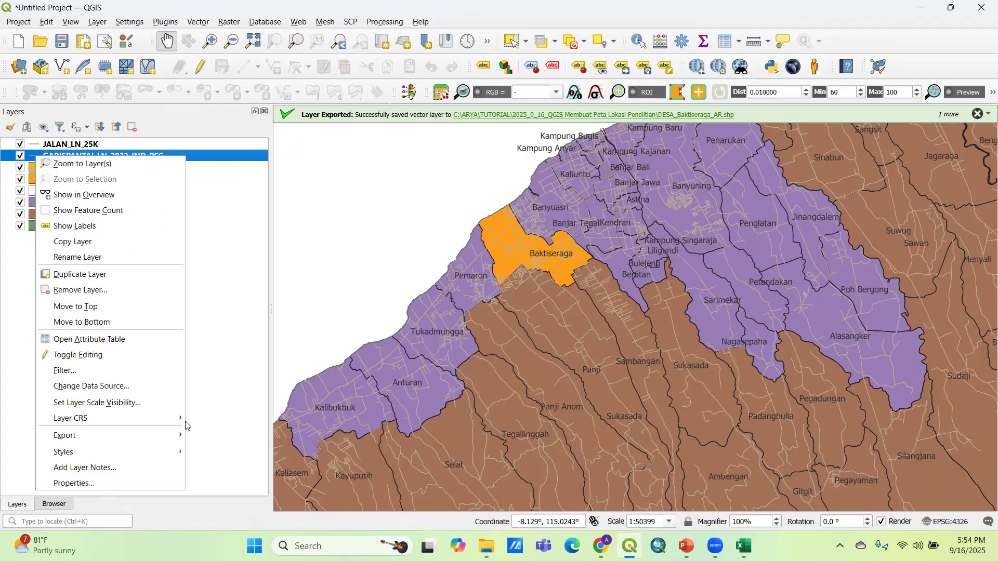
mouse_move(135, 453)
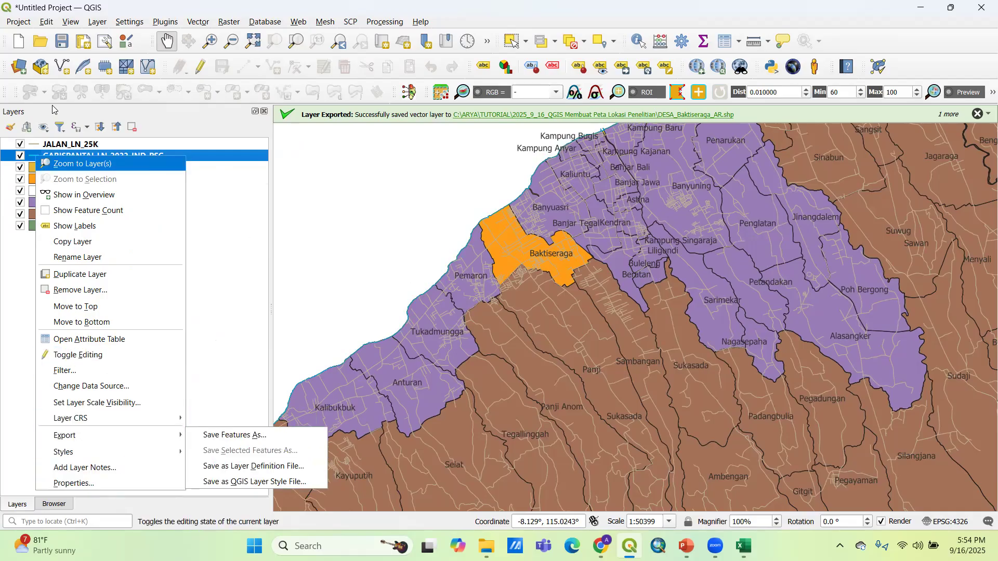
drag(47, 148, 66, 163)
Step: Change the line colour of the JALAN_LN_25K road layer to red
right_click(59, 159)
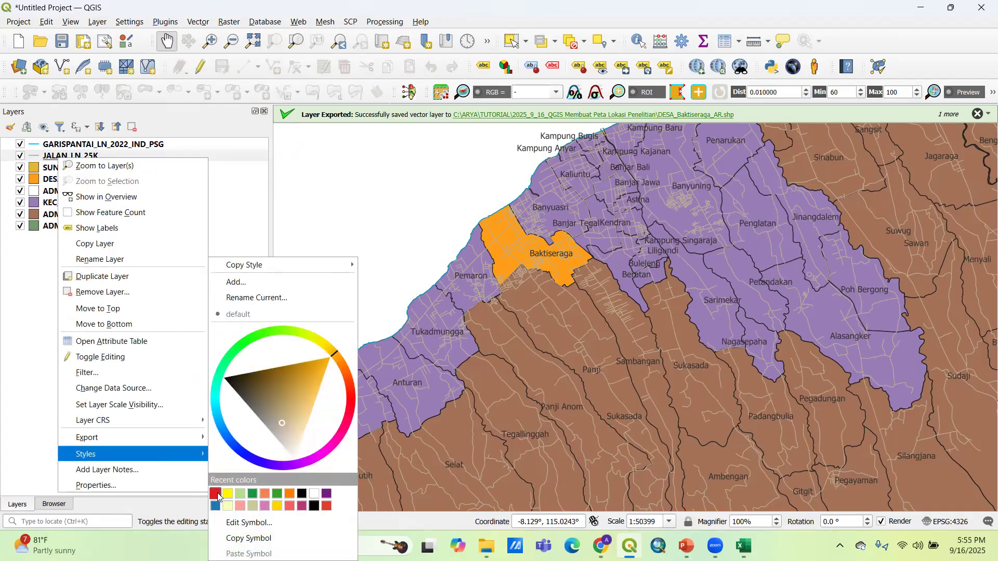
click(214, 491)
drag(529, 289, 506, 307)
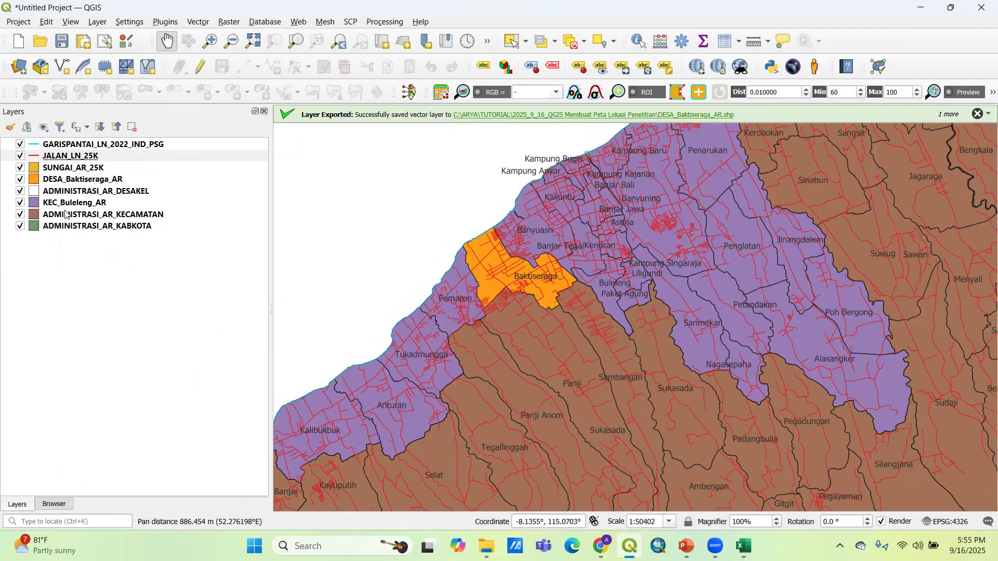
Step: Change the fill colour of the ADMINISTRASI_AR_KECAMATAN layer to pale yellow
right_click(66, 214)
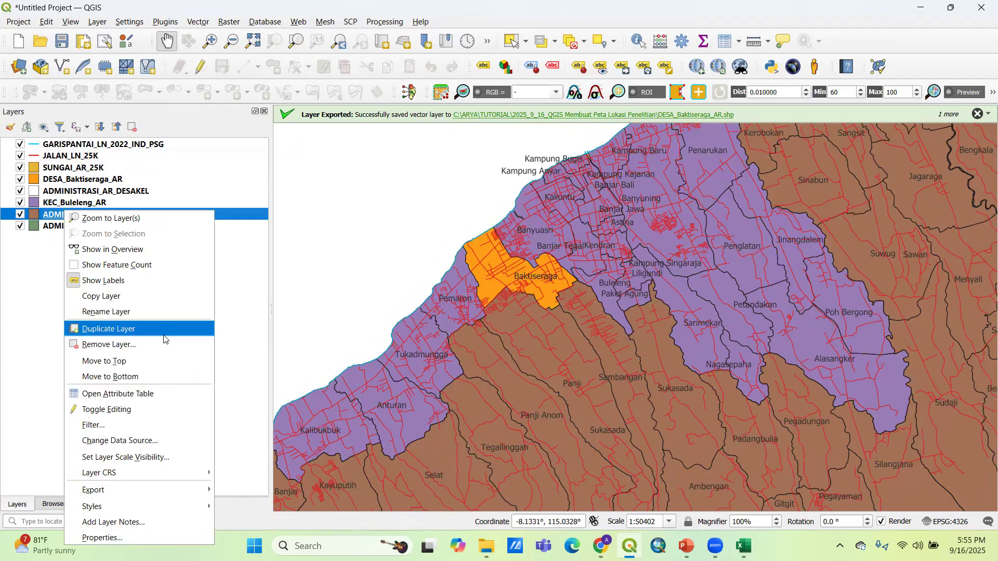
mouse_move(196, 506)
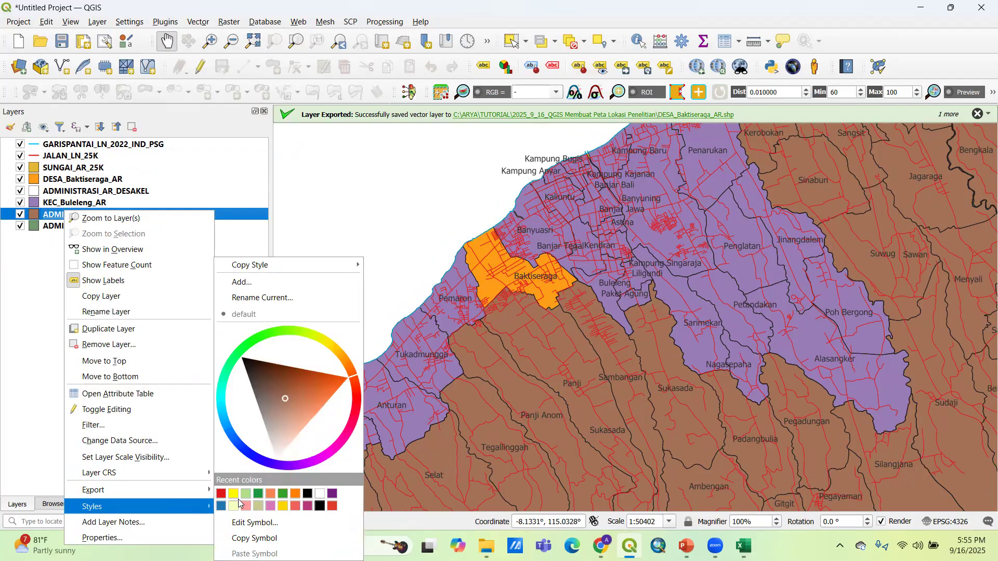
click(239, 508)
drag(518, 377, 529, 360)
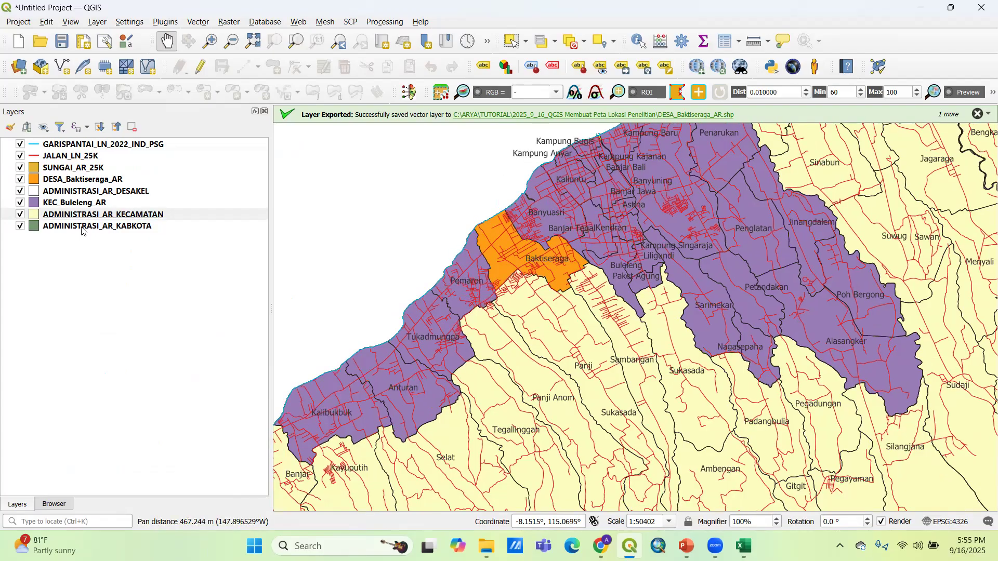
Step: Change the fill colour of the KEC_Buleleng_AR layer to bright yellow
right_click(86, 205)
mouse_move(161, 502)
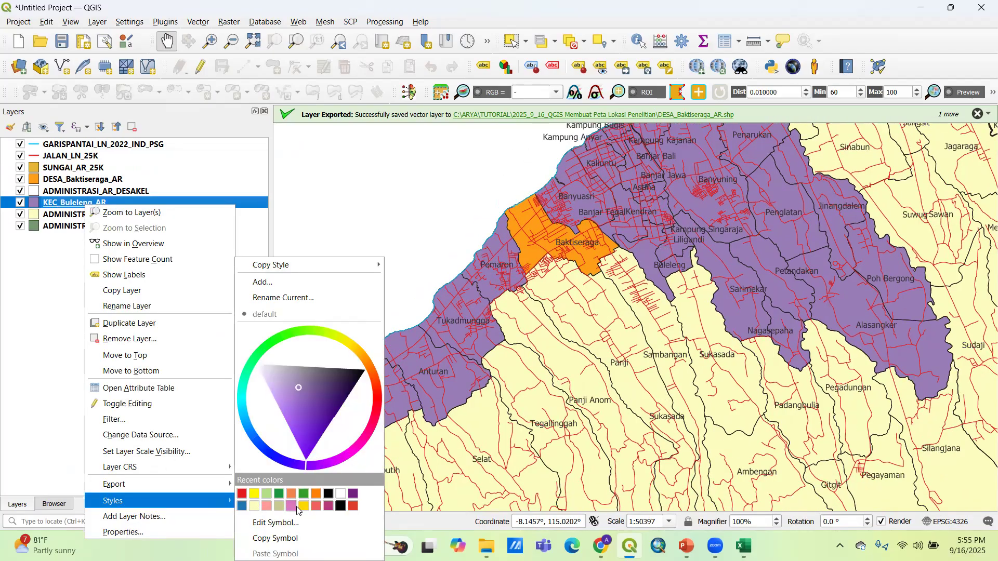
click(256, 498)
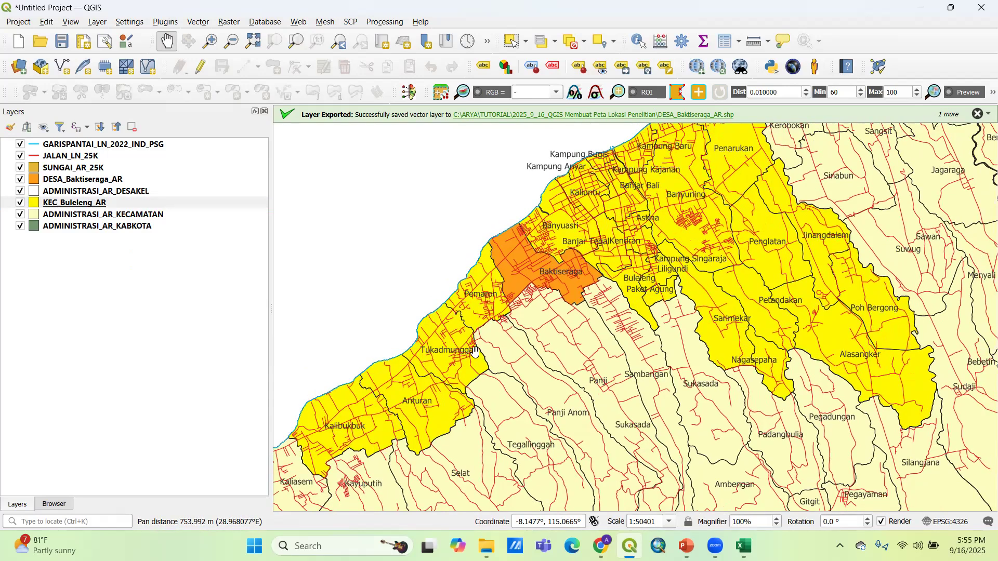
Step: Set the fill colour of the KEC_Buleleng_AR layer to light green
right_click(102, 203)
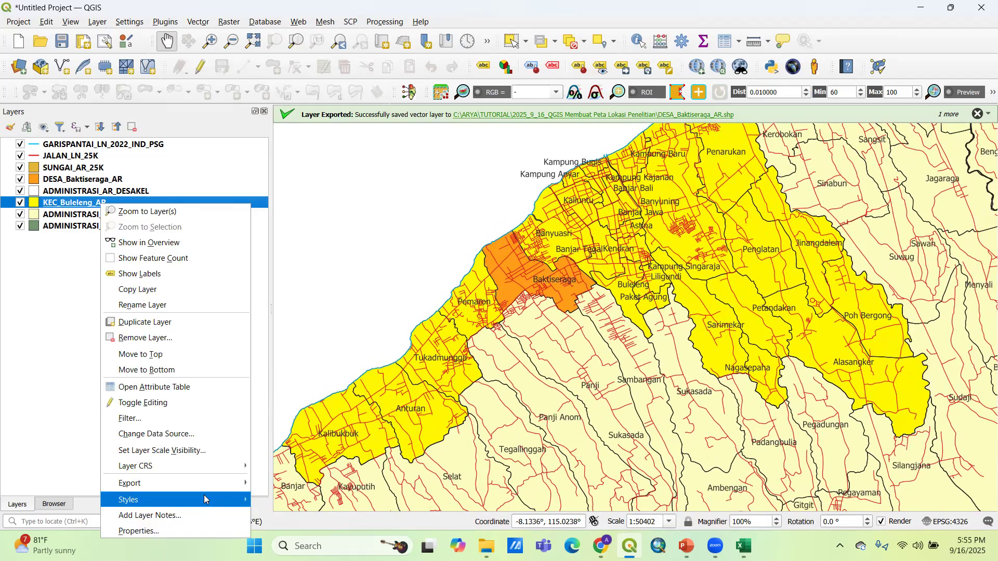
mouse_move(204, 496)
click(282, 498)
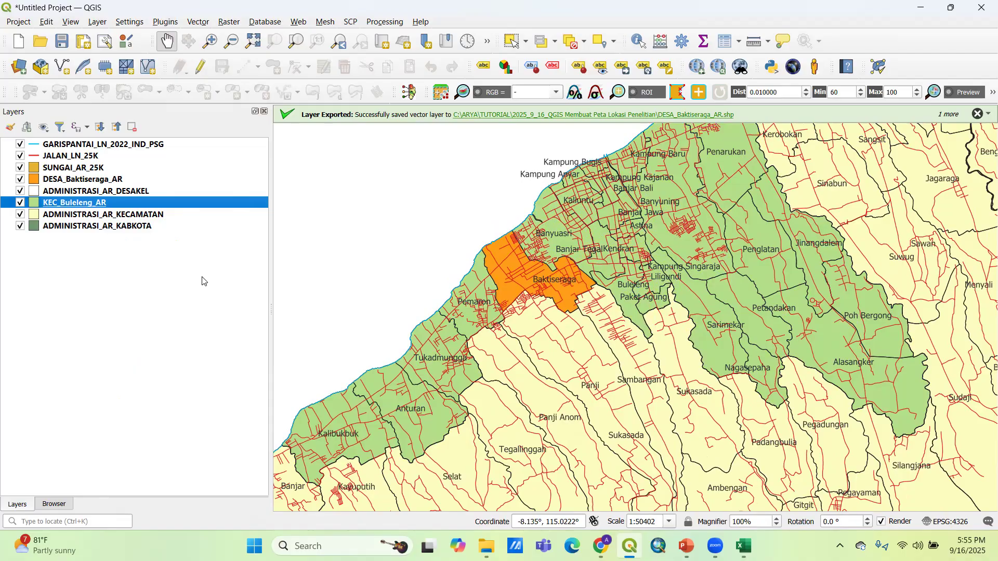
Step: Try a grey-brown fill colour on the DESA_Baktiseraga_AR village layer
right_click(123, 180)
mouse_move(245, 473)
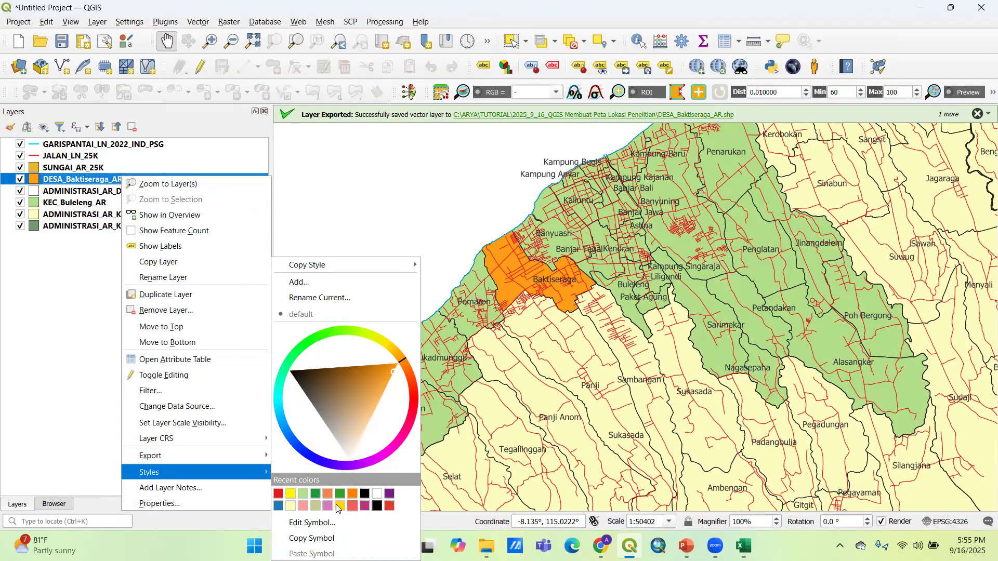
mouse_move(340, 435)
mouse_down()
mouse_move(340, 450)
mouse_move(334, 424)
mouse_up()
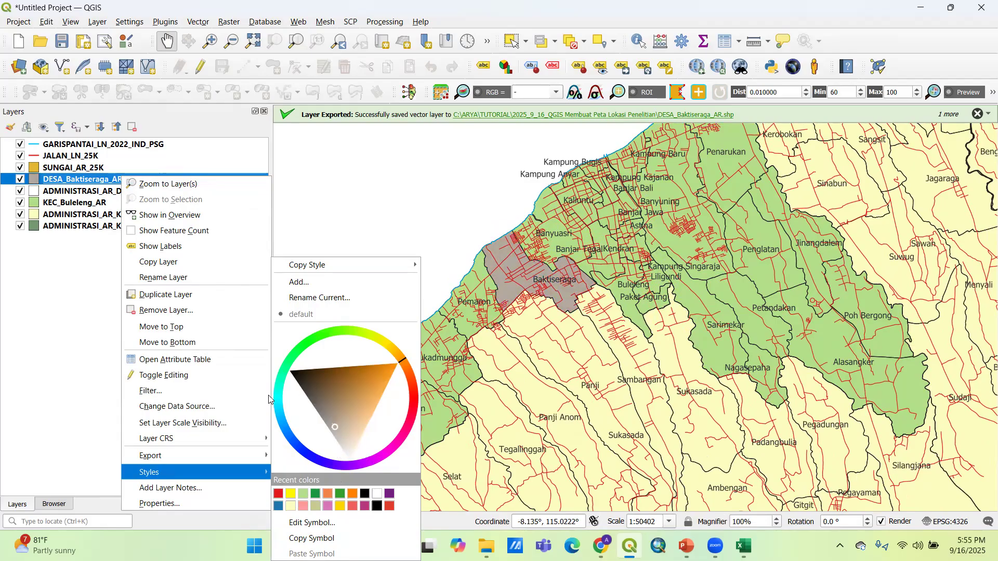
mouse_move(316, 469)
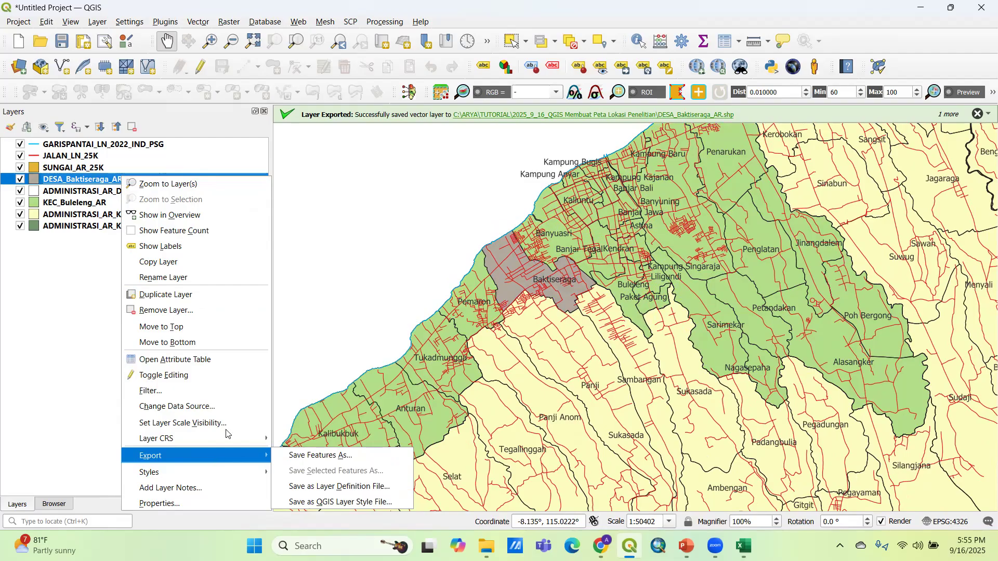
Step: Colour the DESA_Baktiseraga_AR village layer bright yellow
right_click(73, 179)
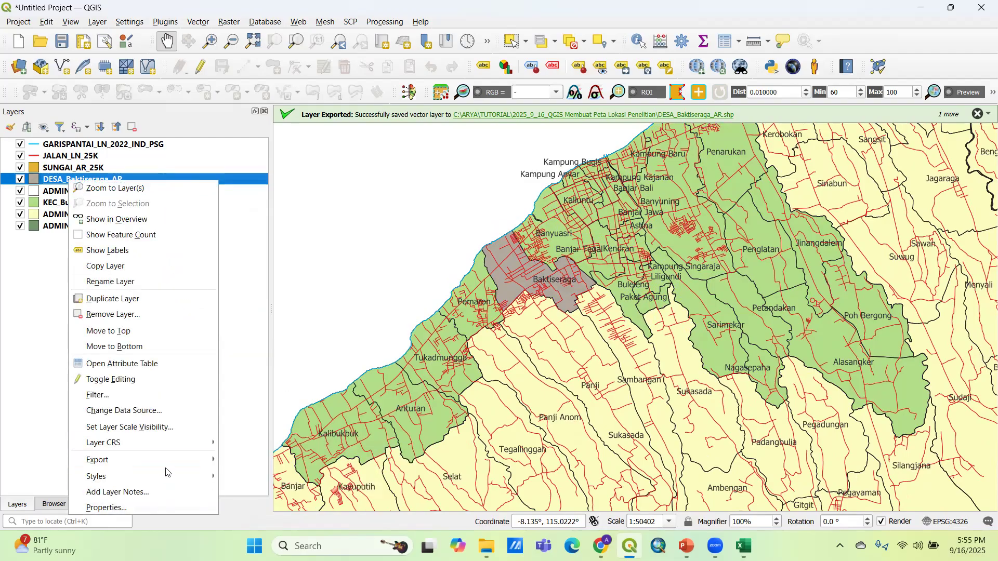
mouse_move(168, 476)
click(235, 493)
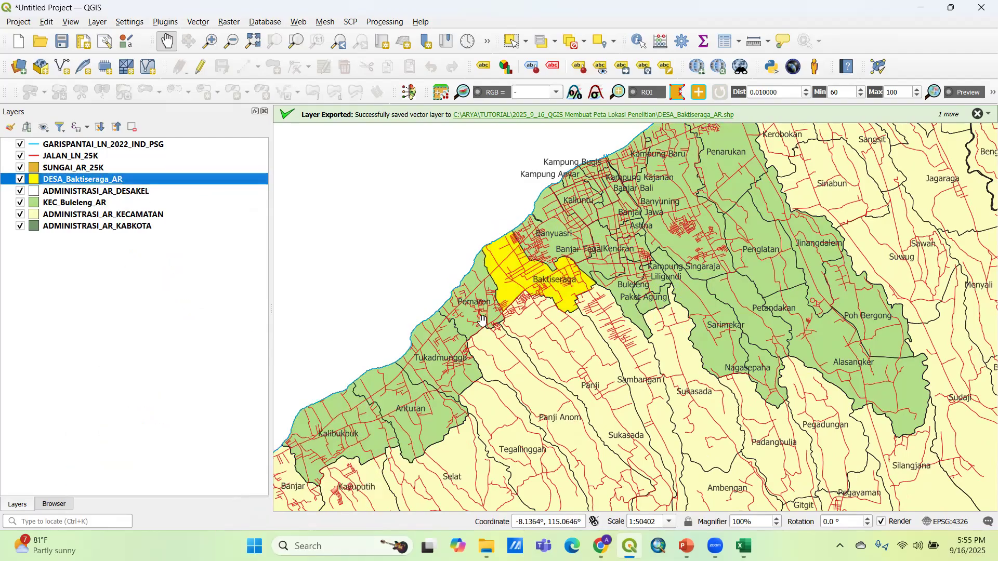
drag(502, 298, 507, 285)
Step: Recolour the ADMINISTRASI_AR_KECAMATAN layer very light grey and check how it contrasts with the district and village on the map
right_click(100, 215)
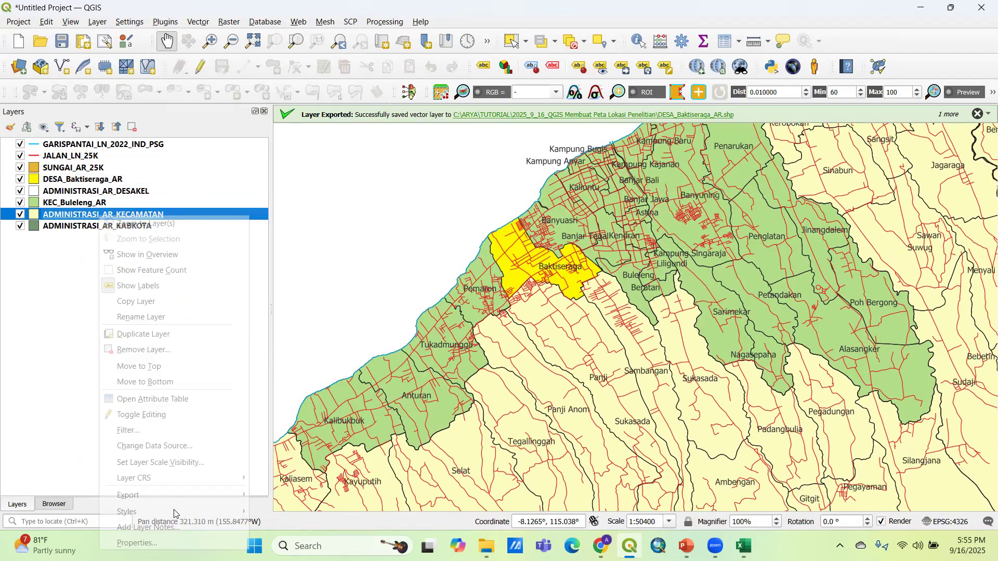
mouse_move(179, 512)
drag(330, 442, 346, 455)
drag(549, 371, 497, 370)
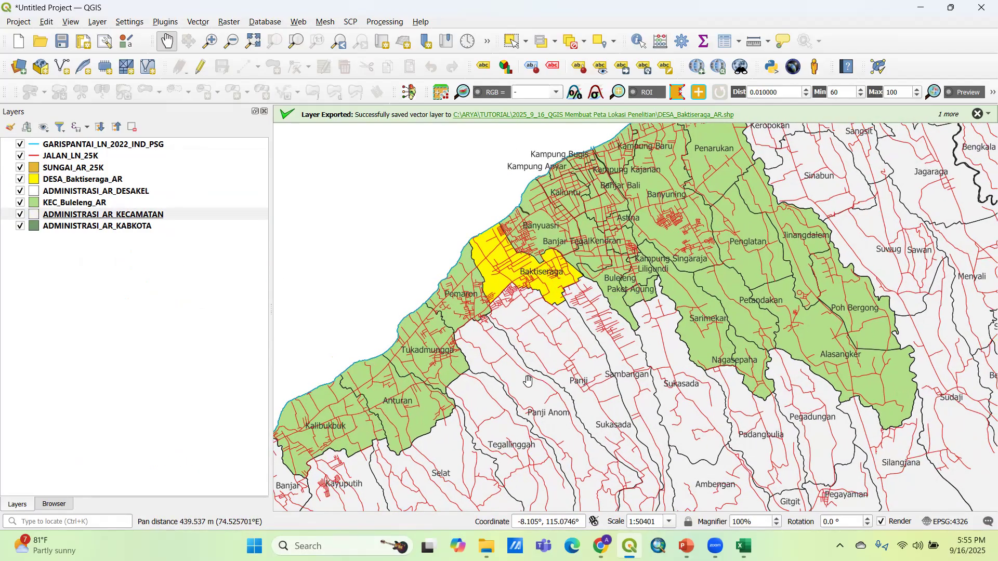
scroll(514, 301, down, 1)
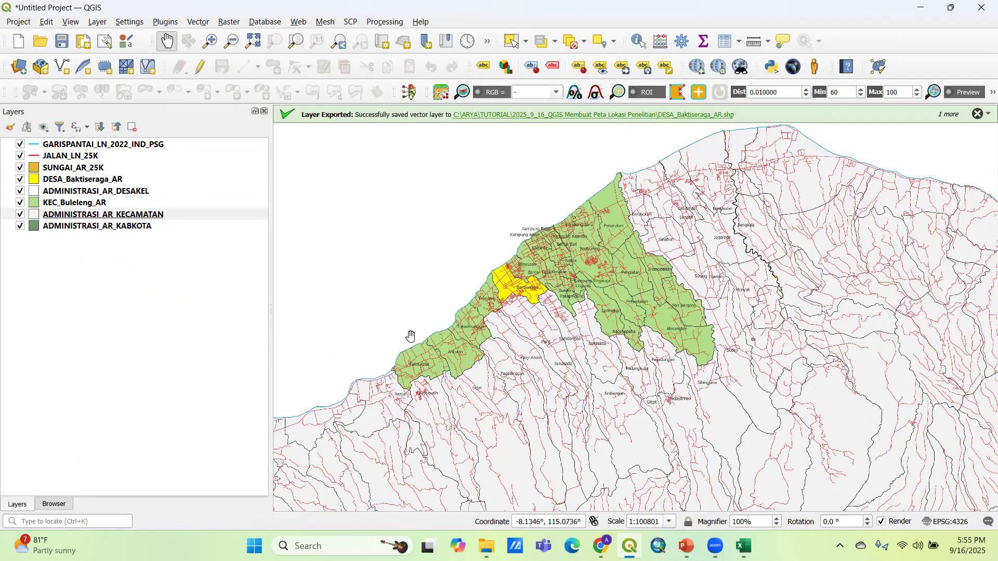
scroll(475, 304, up, 1)
scroll(461, 308, down, 1)
drag(455, 307, 466, 305)
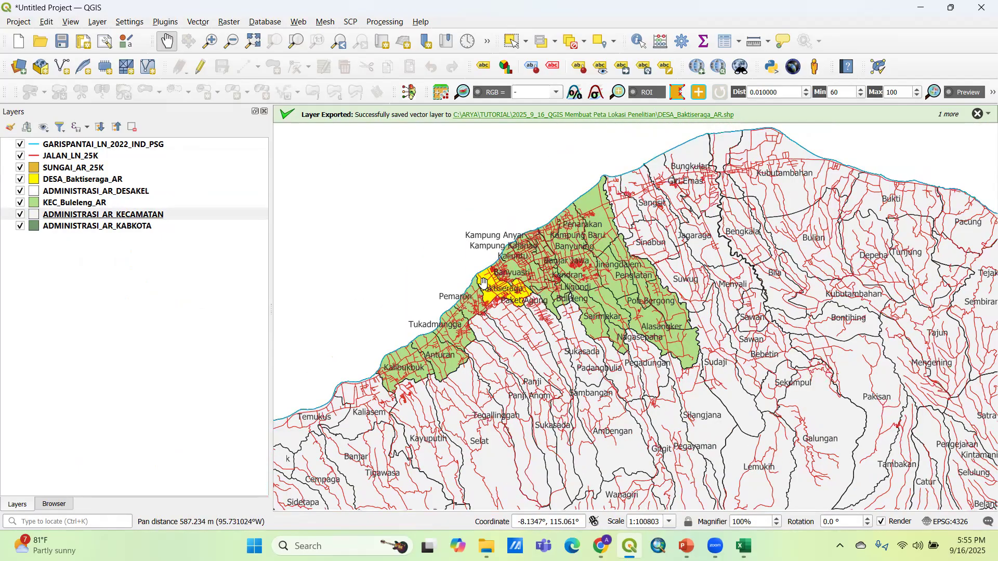
scroll(468, 286, up, 1)
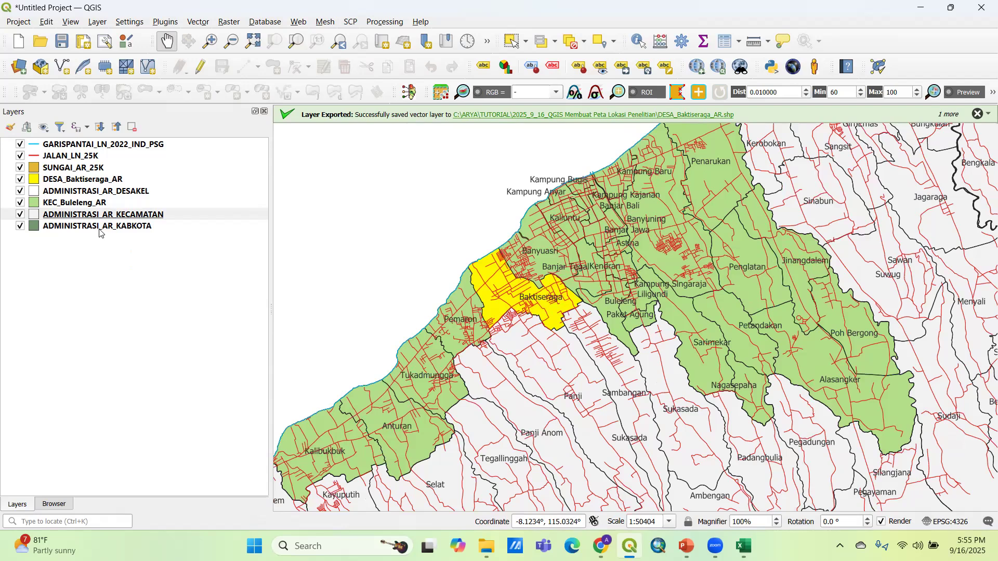
click(70, 228)
mouse_move(115, 218)
mouse_down()
mouse_move(128, 238)
mouse_move(100, 222)
mouse_up()
right_click(80, 226)
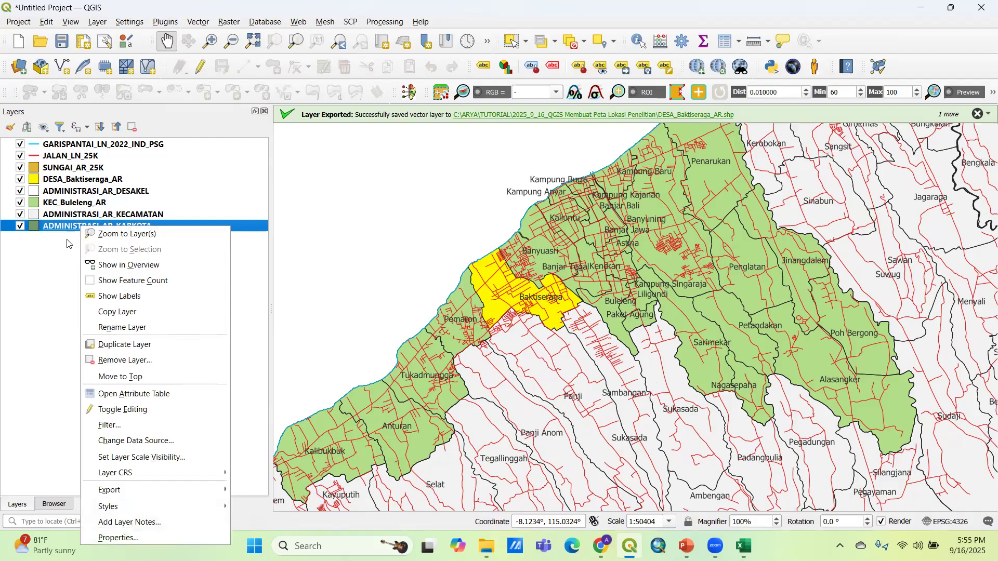
right_click(49, 214)
Step: Add a second Simple Fill to the symbology of the ADMINISTRASI_AR_DESAKEL layer and make its fill transparent
click(196, 193)
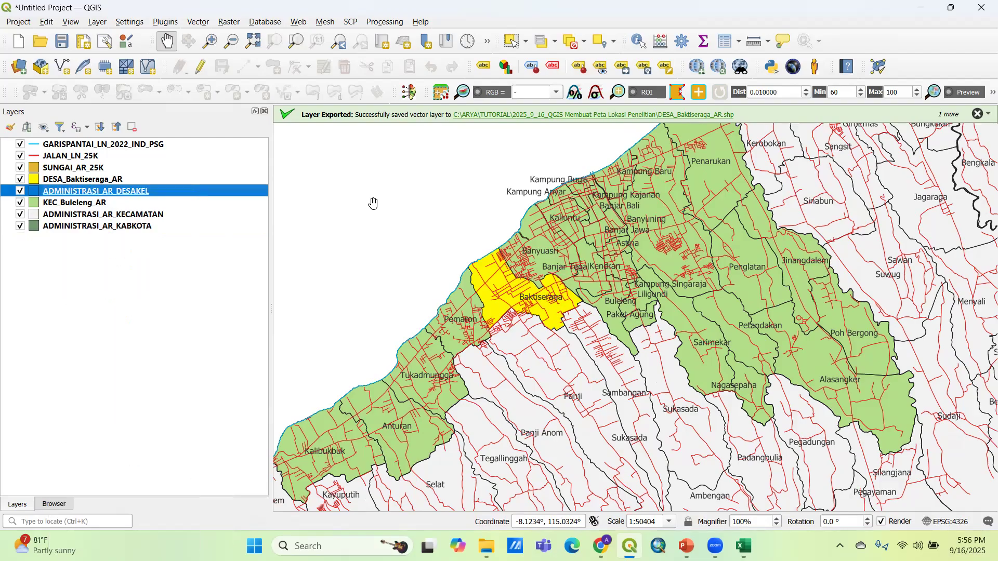
right_click(89, 196)
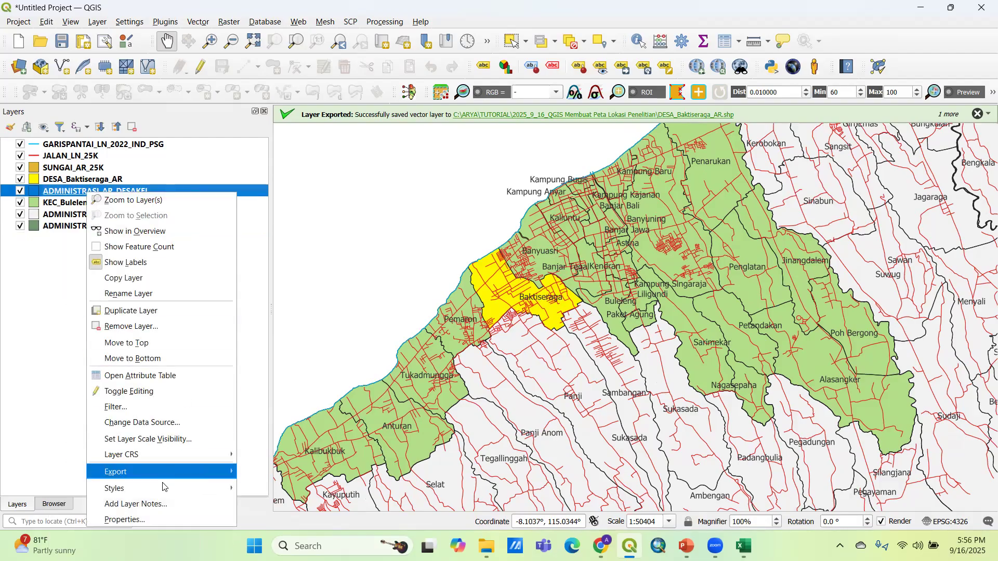
click(160, 516)
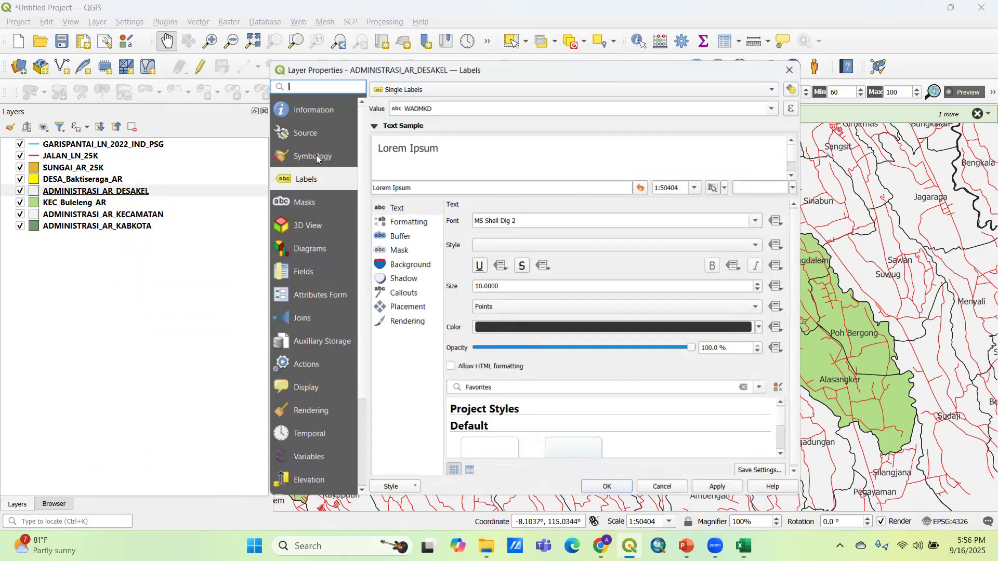
click(316, 157)
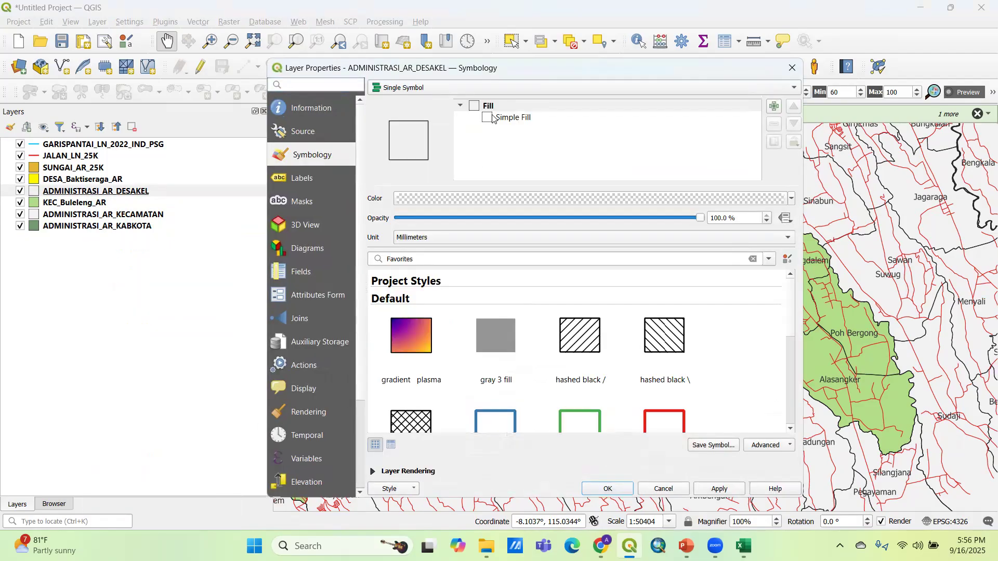
click(510, 118)
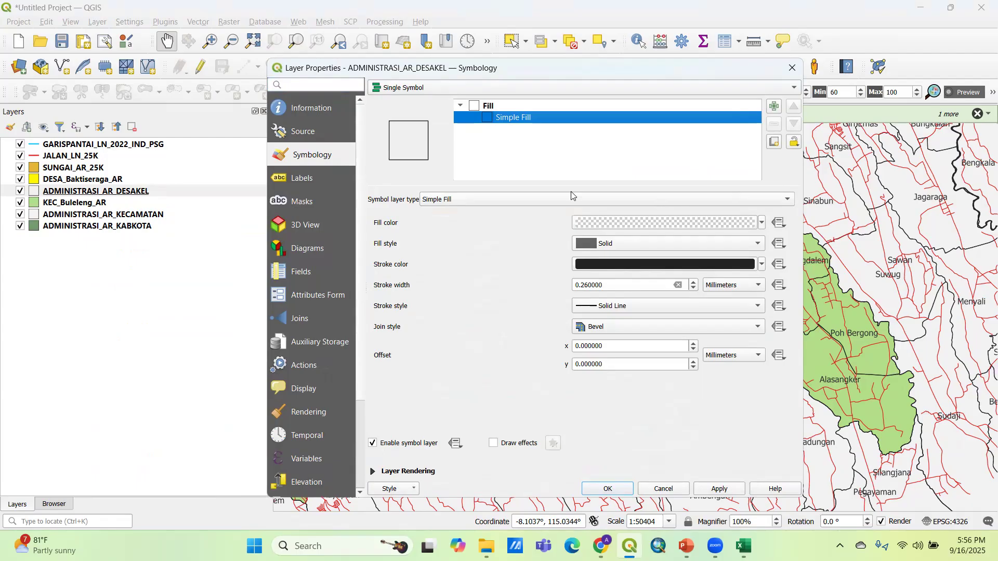
click(331, 159)
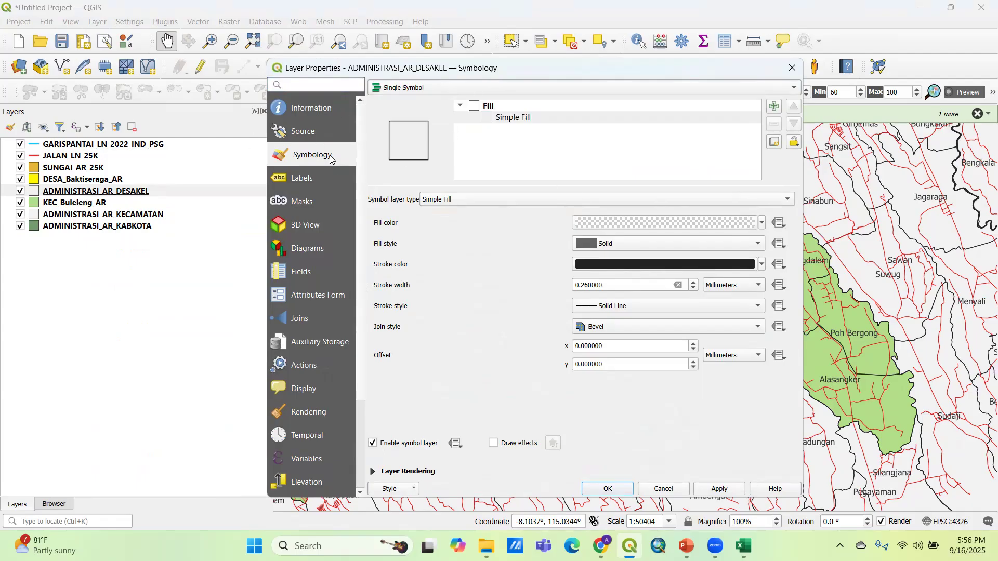
click(432, 89)
click(431, 86)
click(539, 122)
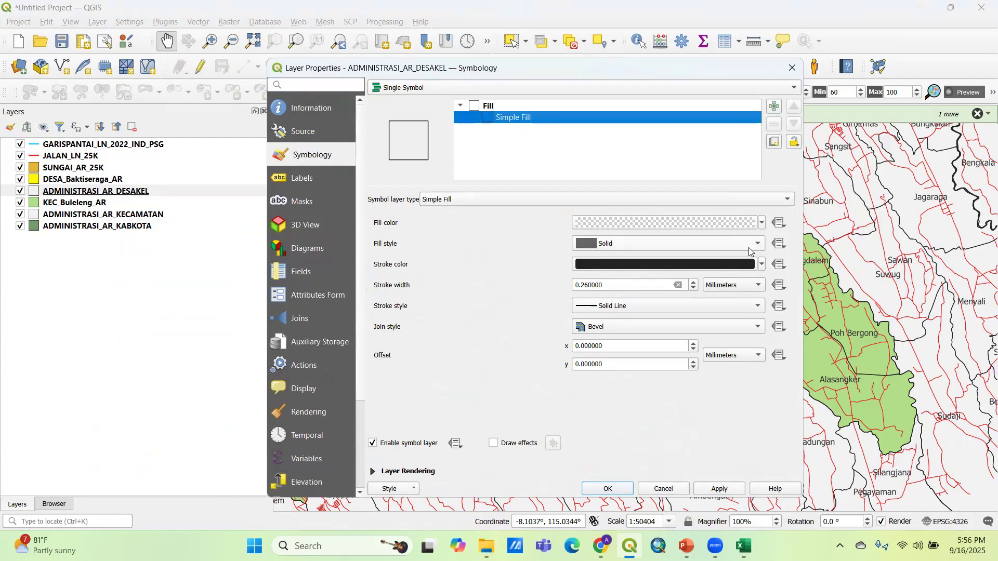
click(775, 108)
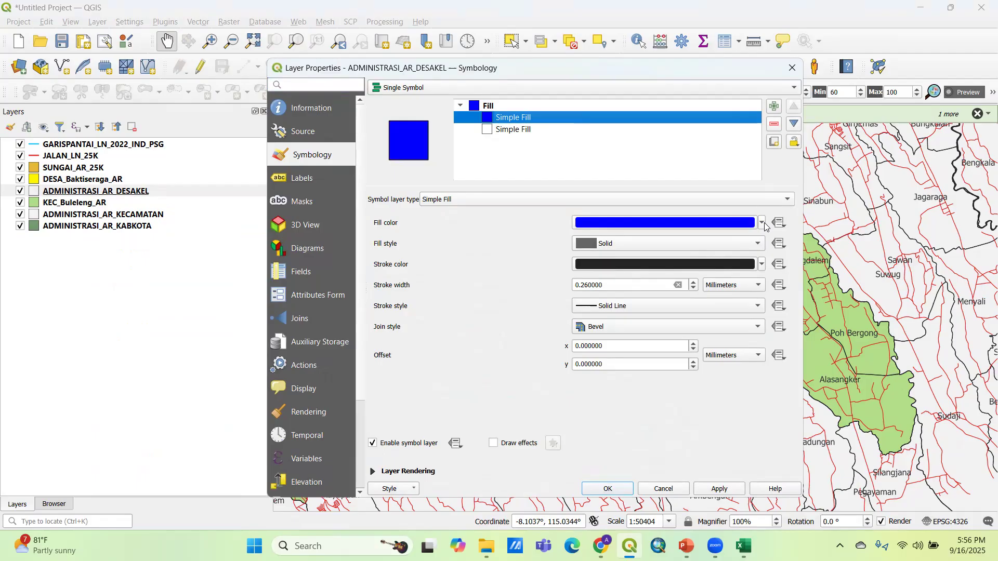
click(762, 224)
click(645, 236)
Step: Set the stroke style of the upper Simple Fill to Dash Dot Dot Line
click(586, 129)
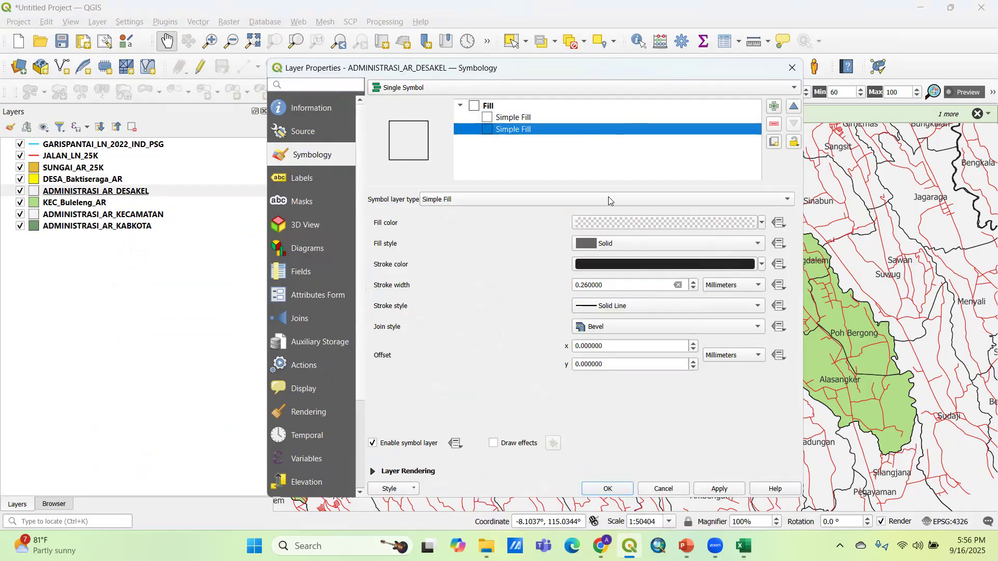
click(606, 307)
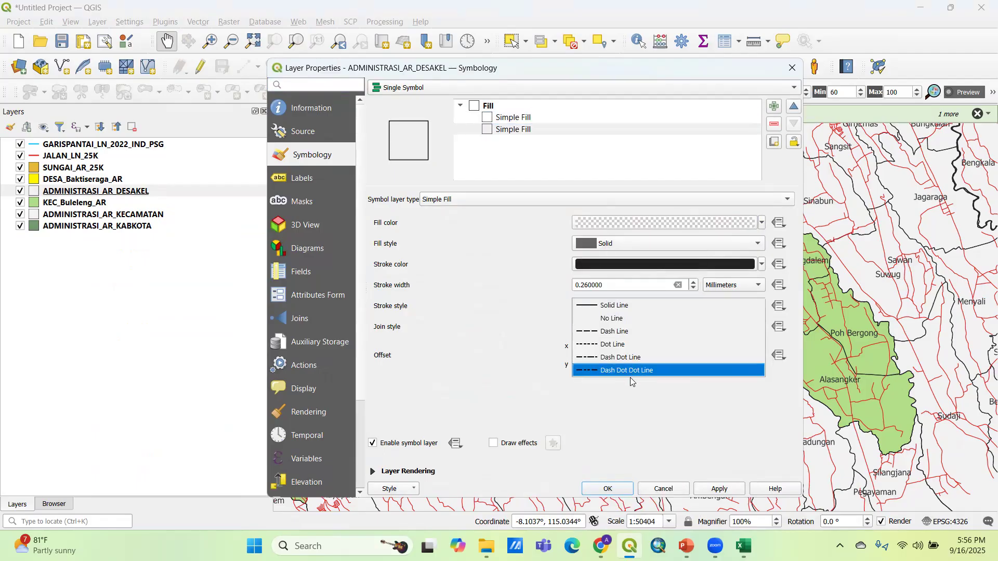
click(512, 118)
click(616, 307)
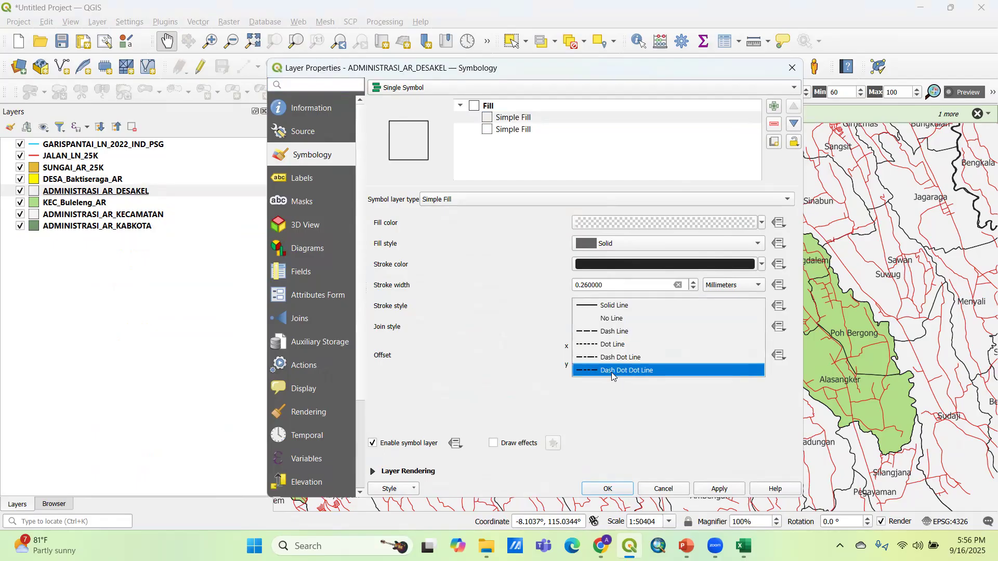
click(611, 371)
Step: Give the lower Simple Fill a white stroke 0.46 mm wide and apply the symbology to the ADMINISTRASI_AR_DESAKEL layer
click(538, 132)
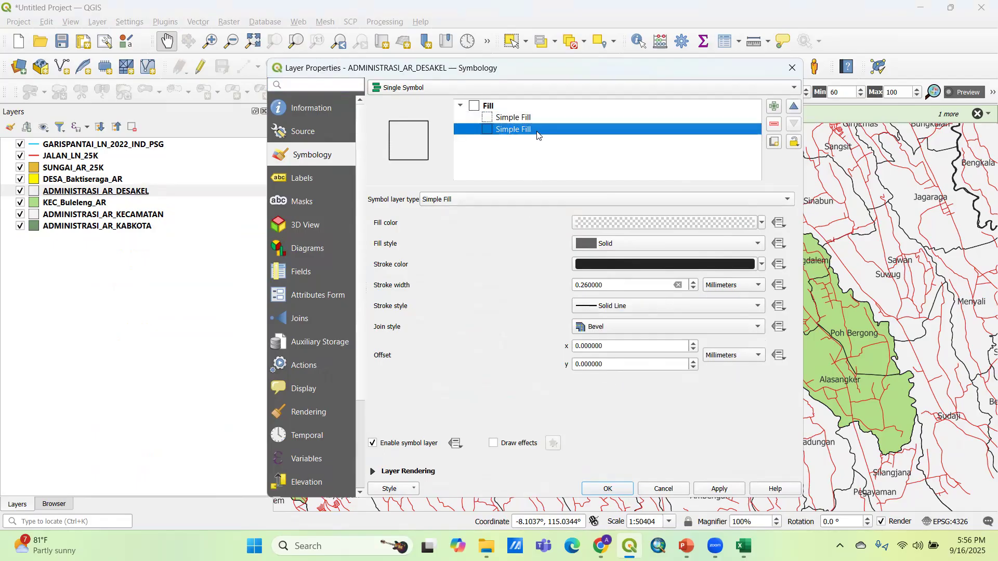
click(762, 266)
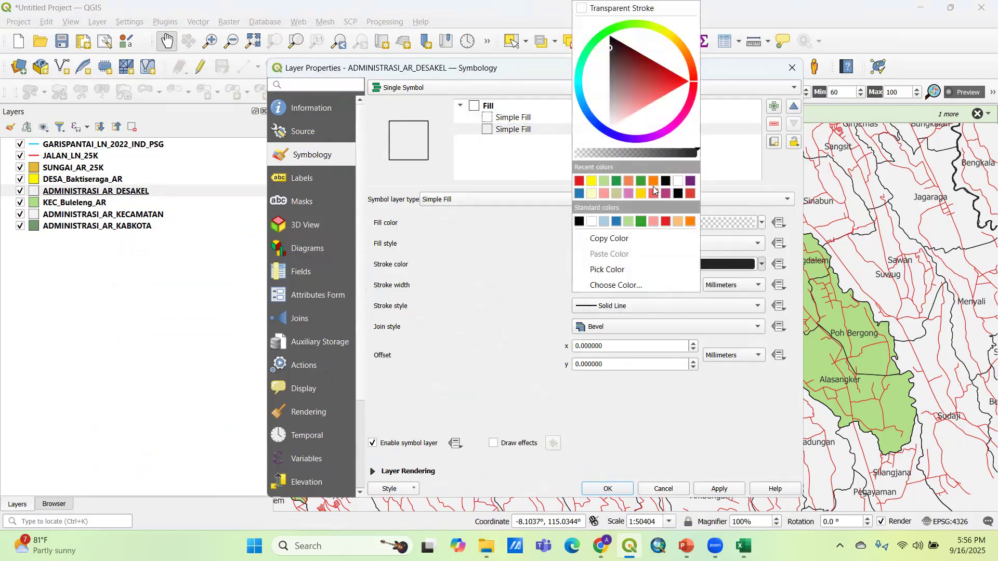
click(679, 188)
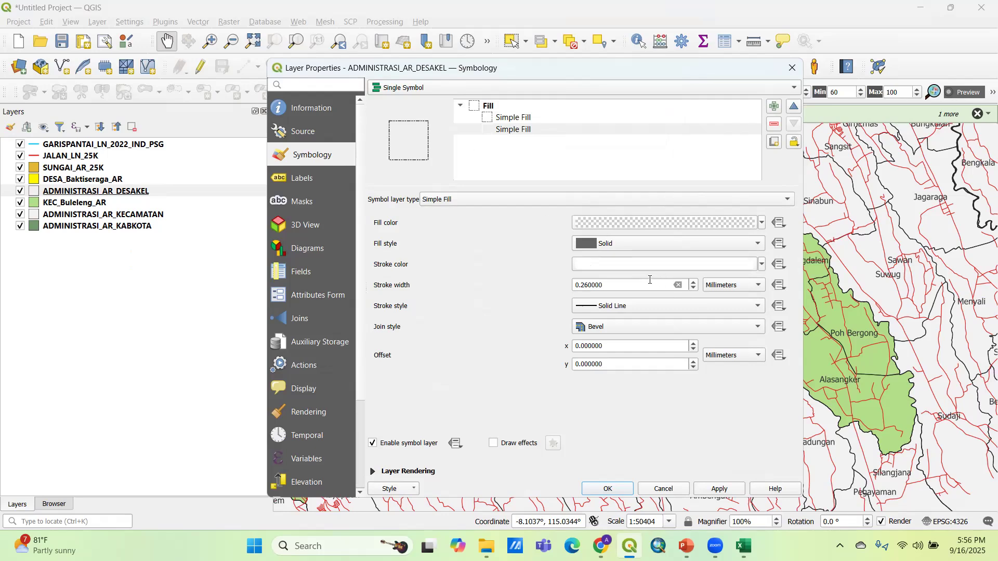
click(694, 284)
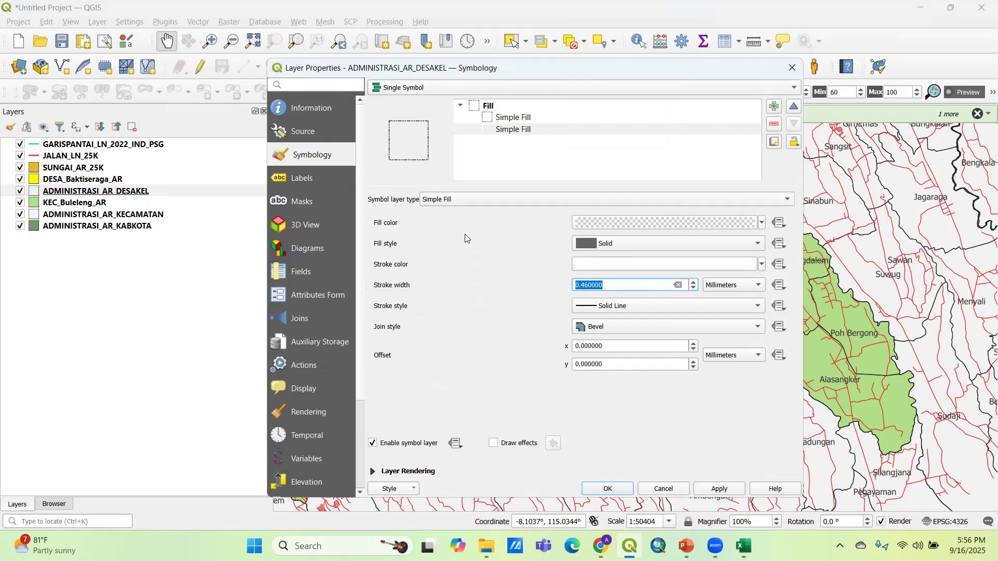
click(607, 490)
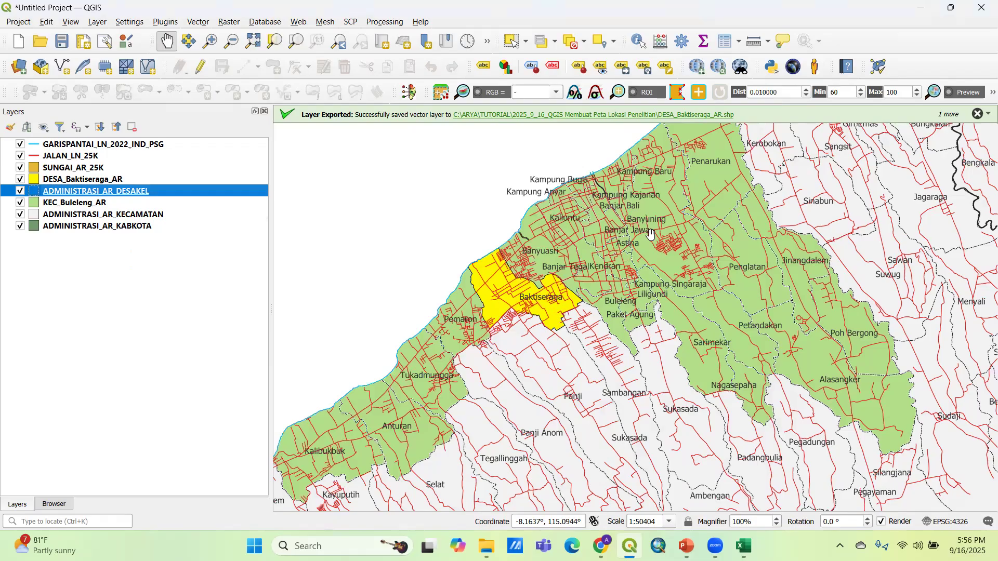
click(91, 217)
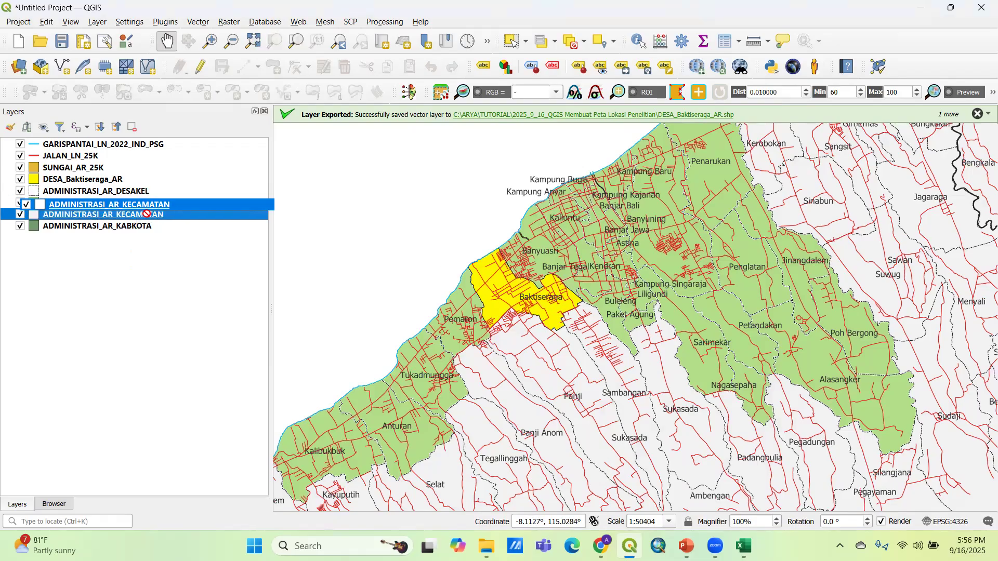
right_click(141, 215)
click(198, 543)
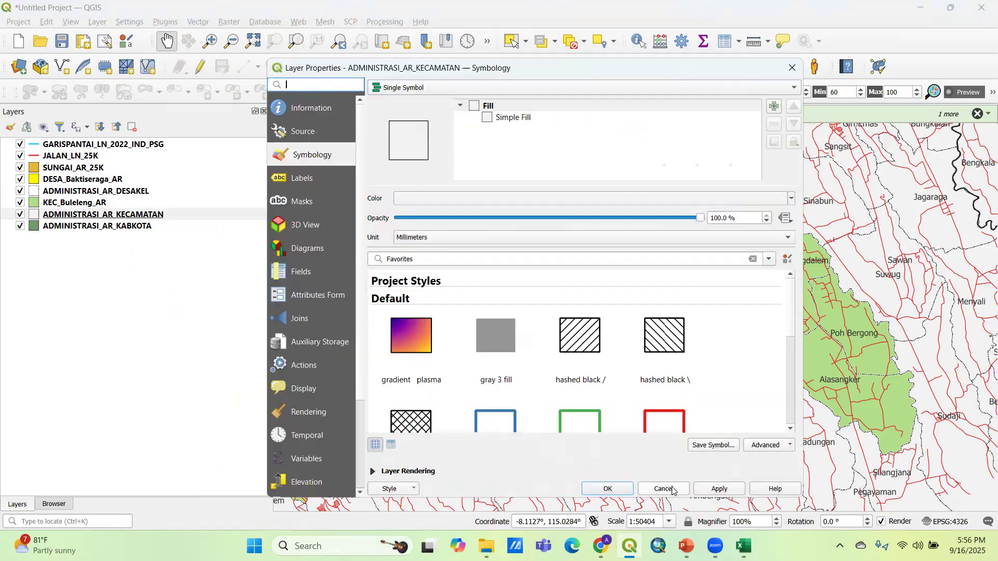
click(665, 490)
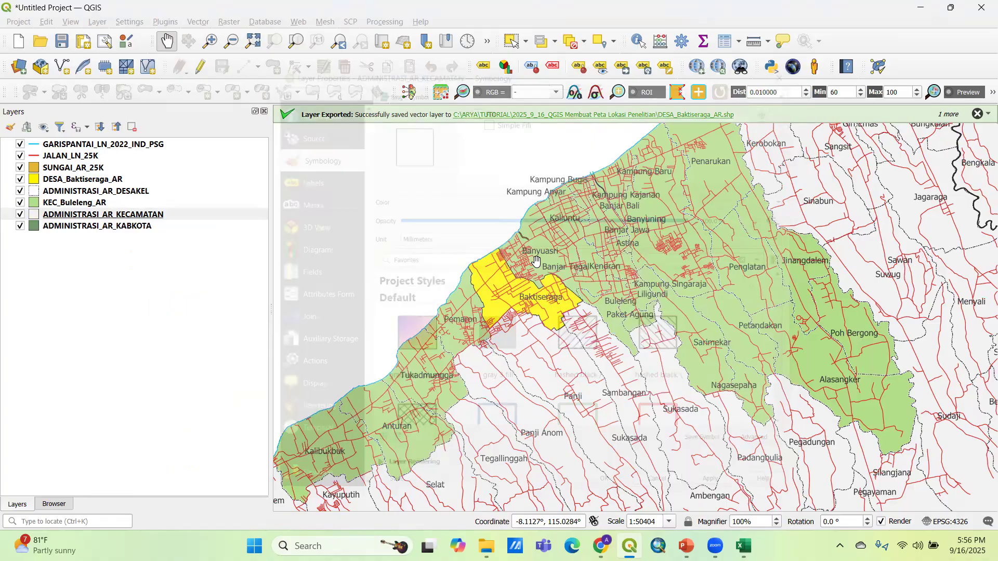
Step: Add a second Simple Fill to the symbology of the ADMINISTRASI_AR_KECAMATAN layer and make its fill transparent
right_click(131, 217)
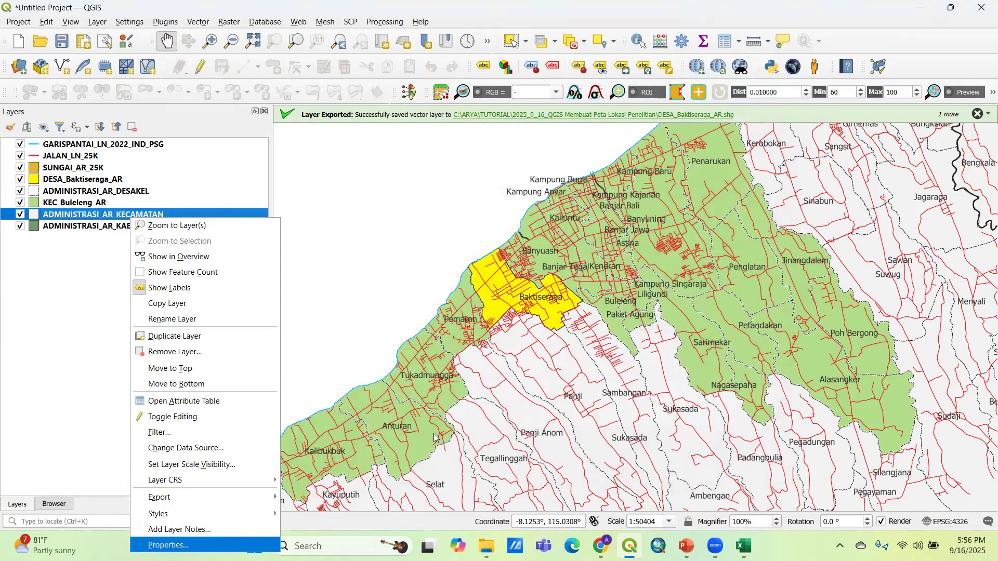
key(Return)
click(509, 119)
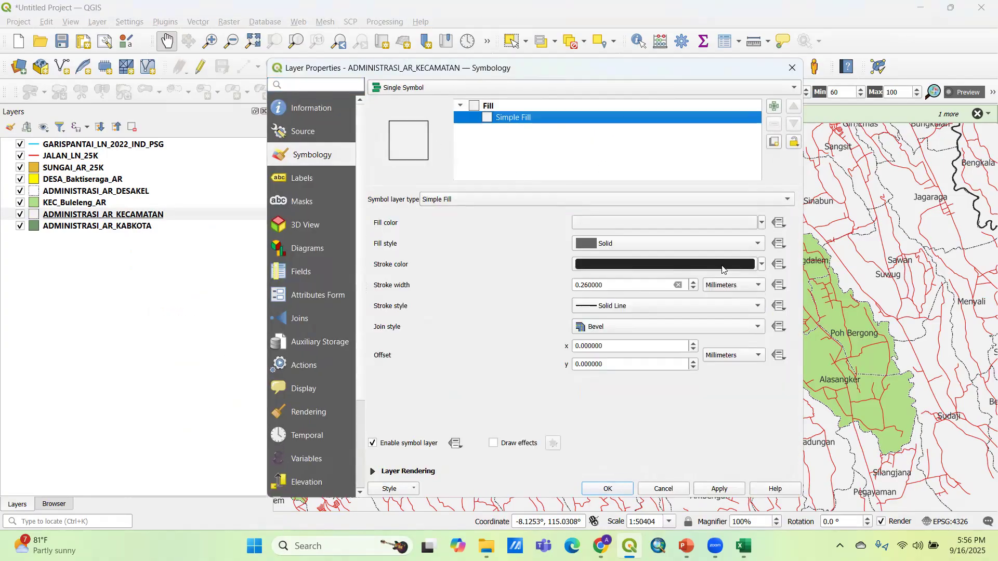
click(775, 106)
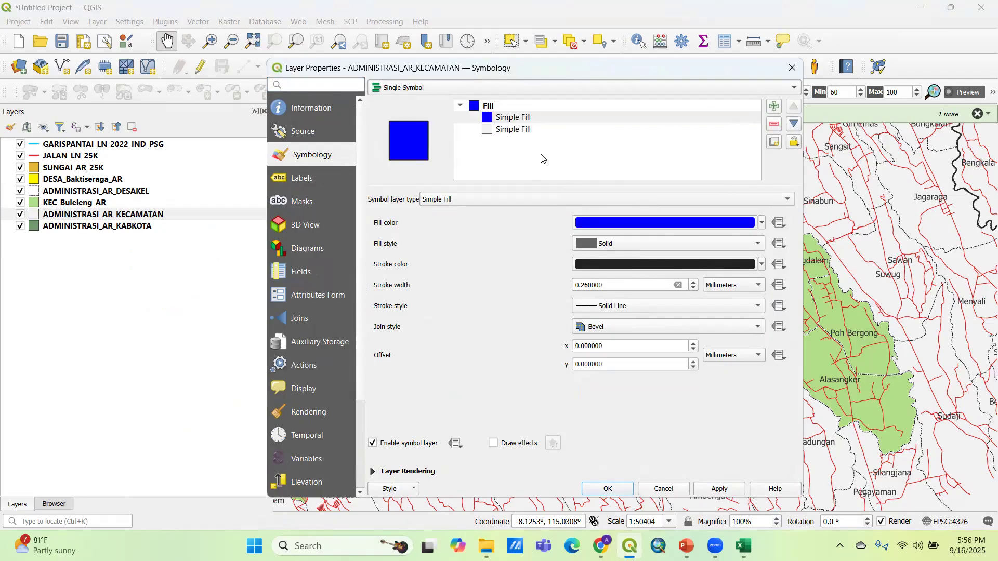
click(764, 223)
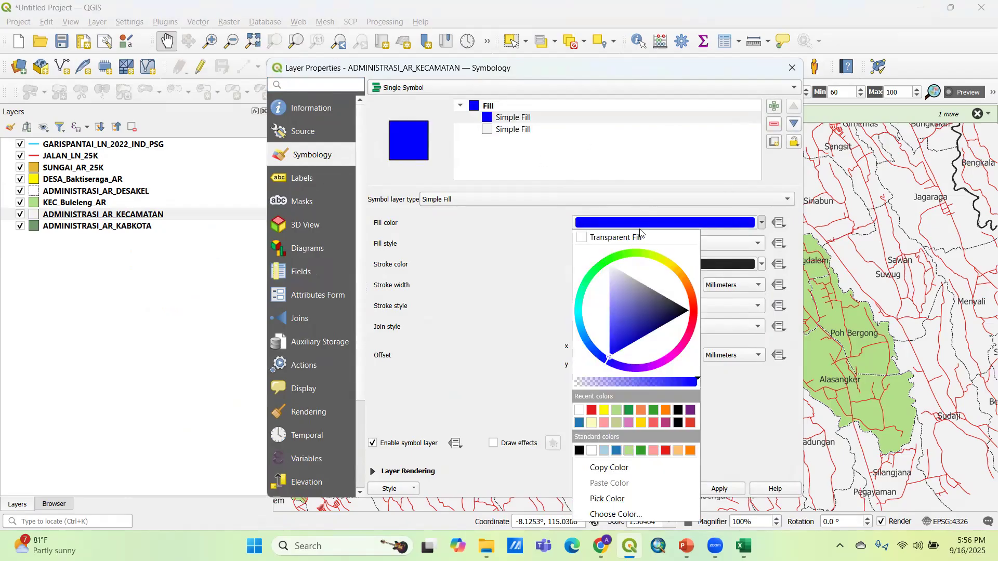
click(644, 237)
Step: Set the stroke style of the upper, transparent Simple Fill to Dash Dot Line
click(763, 266)
click(631, 306)
click(630, 305)
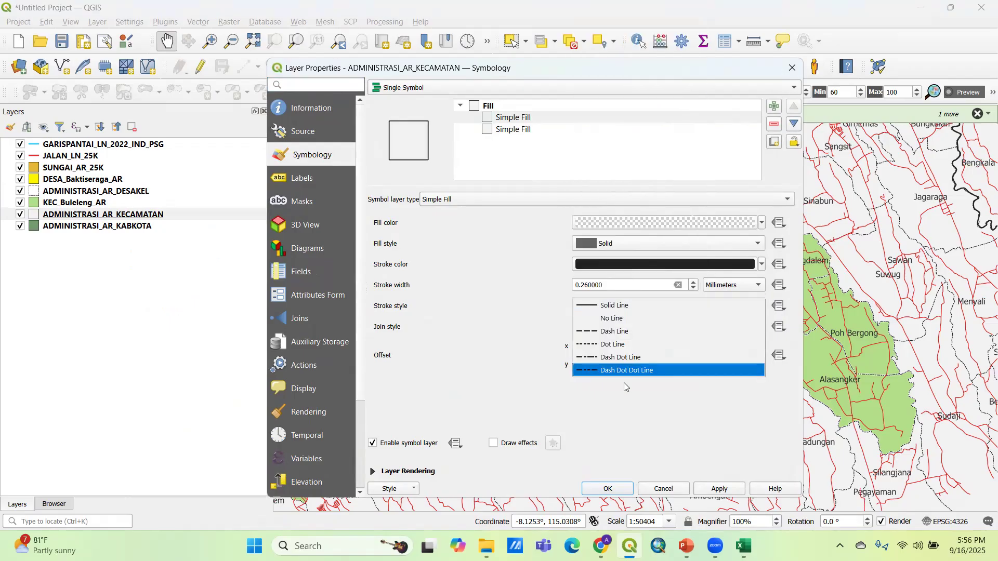
click(609, 359)
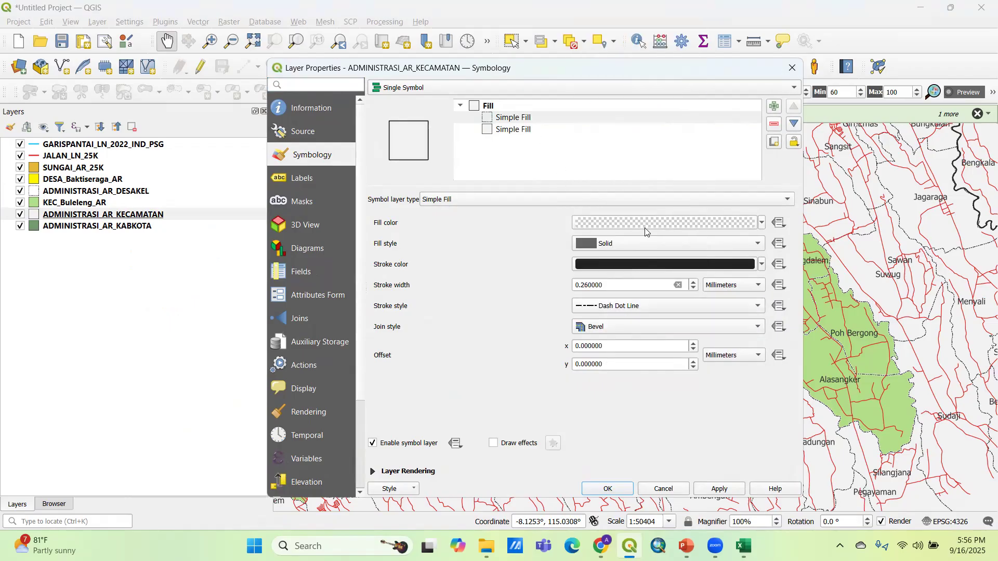
Step: Give the lower Simple Fill of the ADMINISTRASI_AR_KECAMATAN symbol a white stroke 0.46 mm wide
click(513, 130)
scroll(613, 285, up, 1)
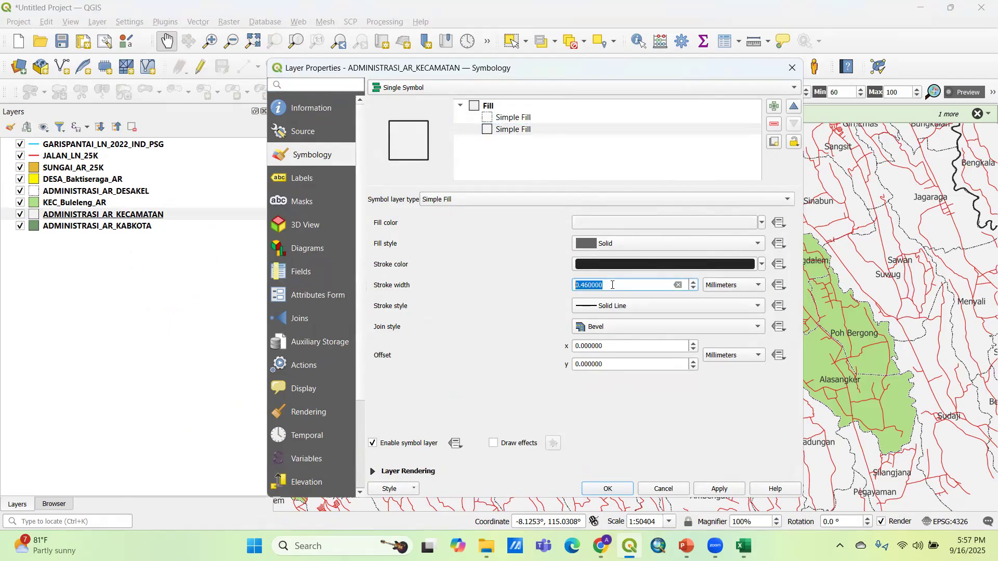
click(762, 267)
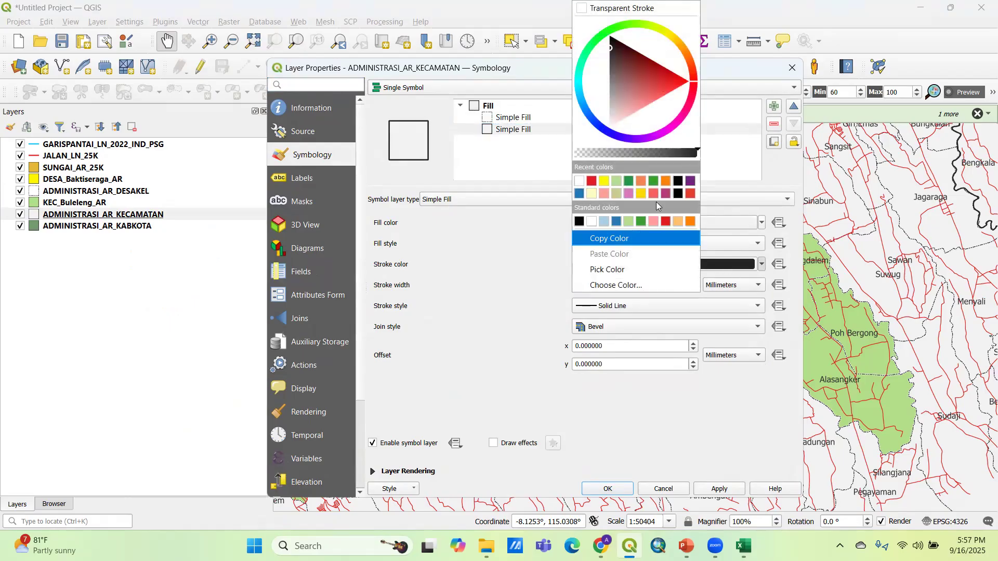
click(579, 185)
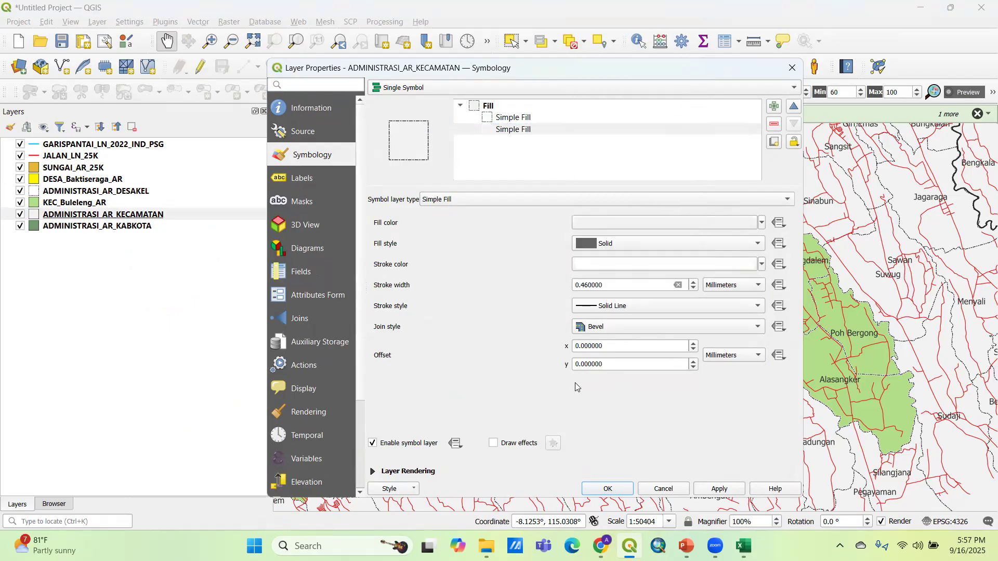
Step: Adjust the upper Simple Fill's stroke width, check the lower fill's stroke, and apply the symbology to the ADMINISTRASI_AR_KECAMATAN layer
click(513, 117)
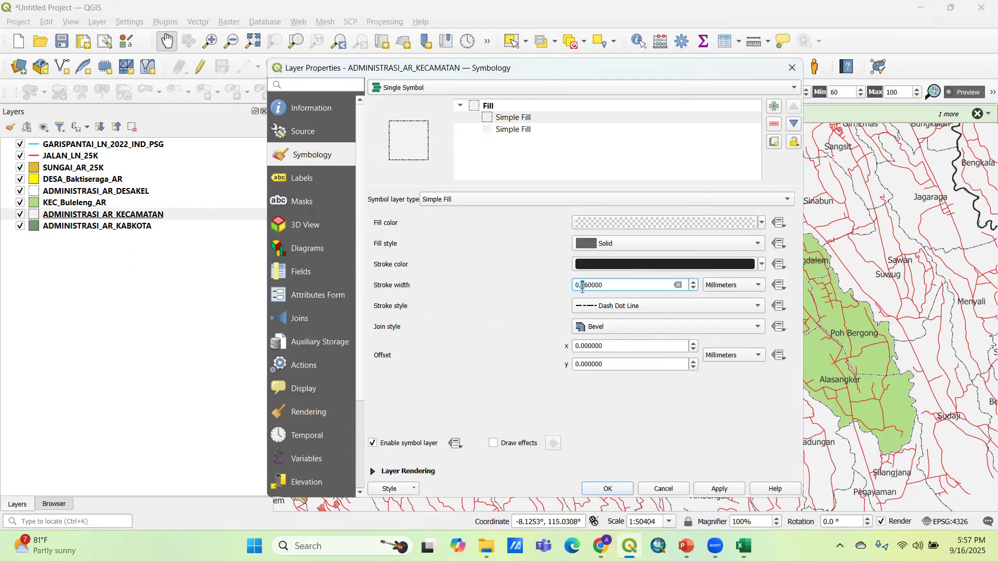
click(524, 130)
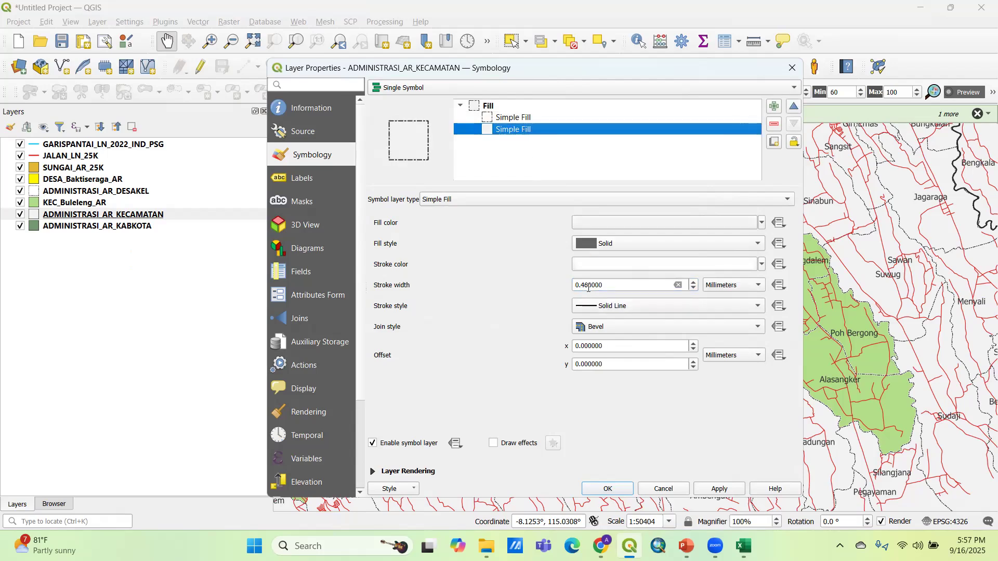
click(613, 491)
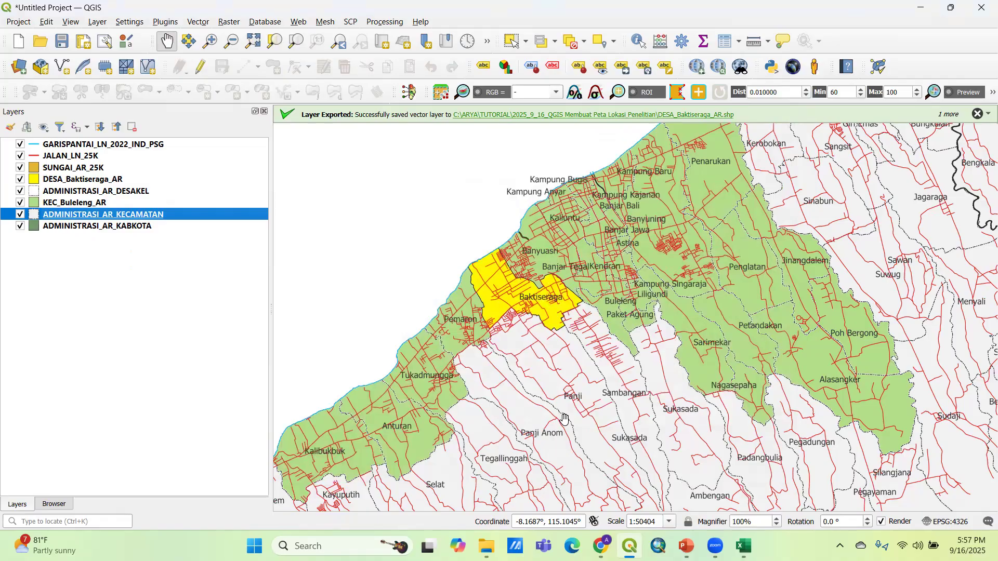
Step: Examine the restyled district boundaries around Buleleng, Sukasada and Sawan on the map and compare them with the village boundaries
drag(816, 300, 529, 219)
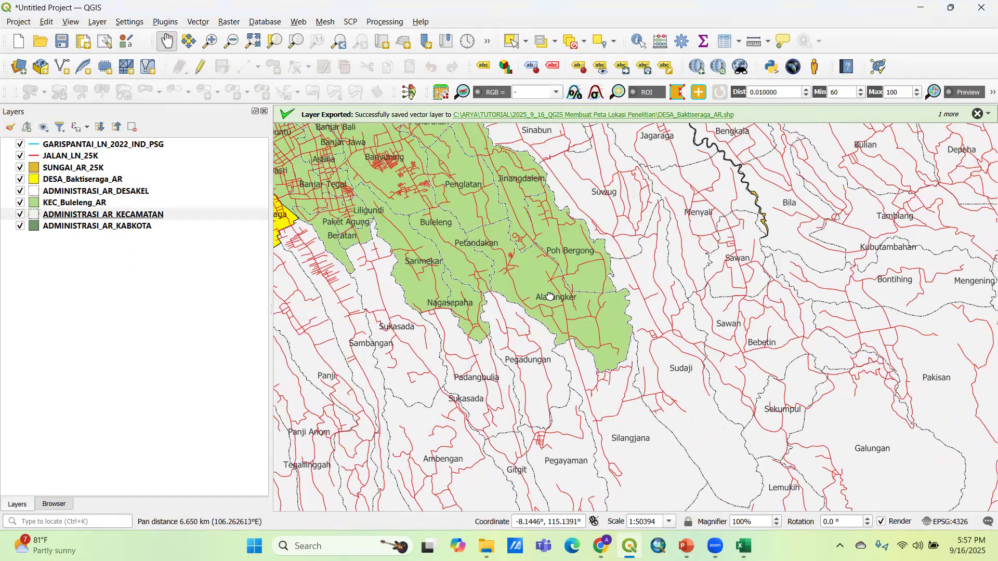
drag(677, 371, 689, 177)
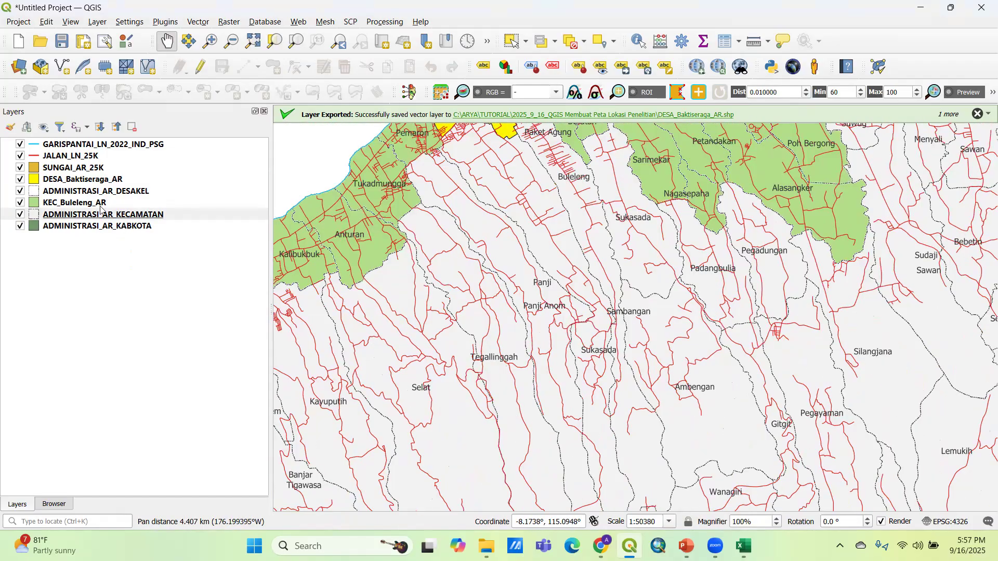
drag(470, 305, 455, 350)
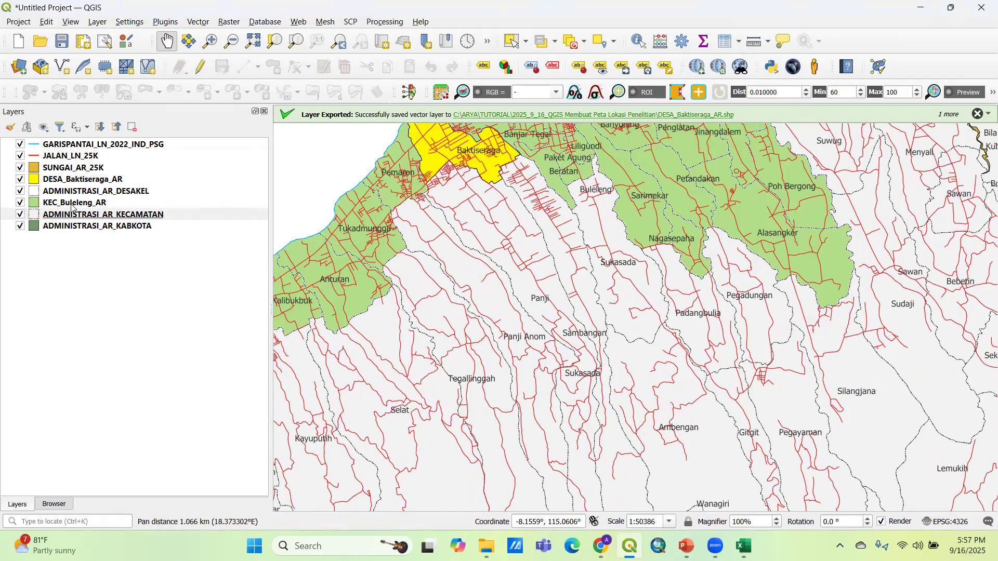
right_click(73, 203)
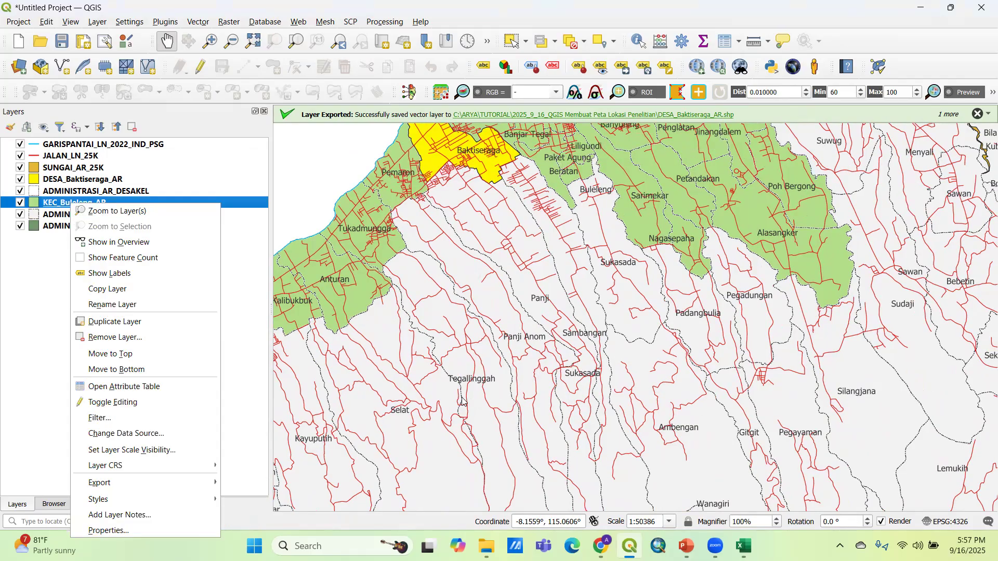
drag(873, 325, 841, 317)
scroll(848, 296, up, 2)
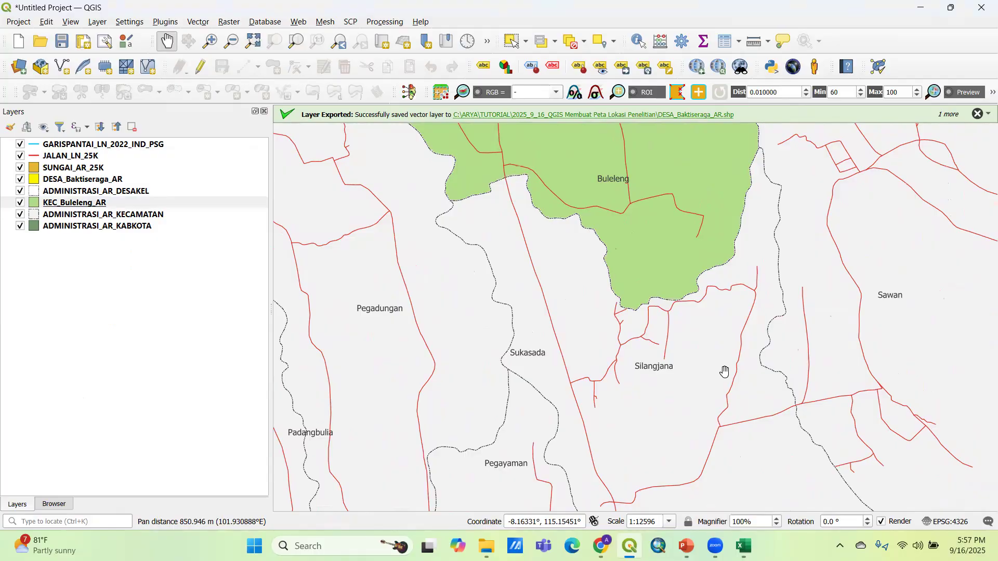
scroll(725, 372, down, 1)
scroll(725, 372, down, 1)
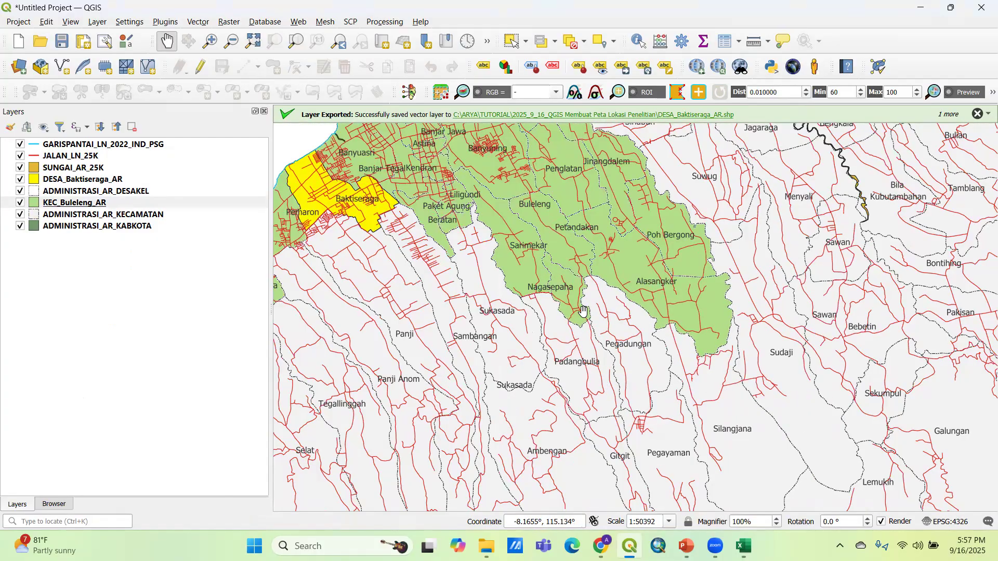
drag(571, 277, 729, 317)
Step: Reopen the symbology settings of the ADMINISTRASI_AR_KECAMATAN layer
click(56, 215)
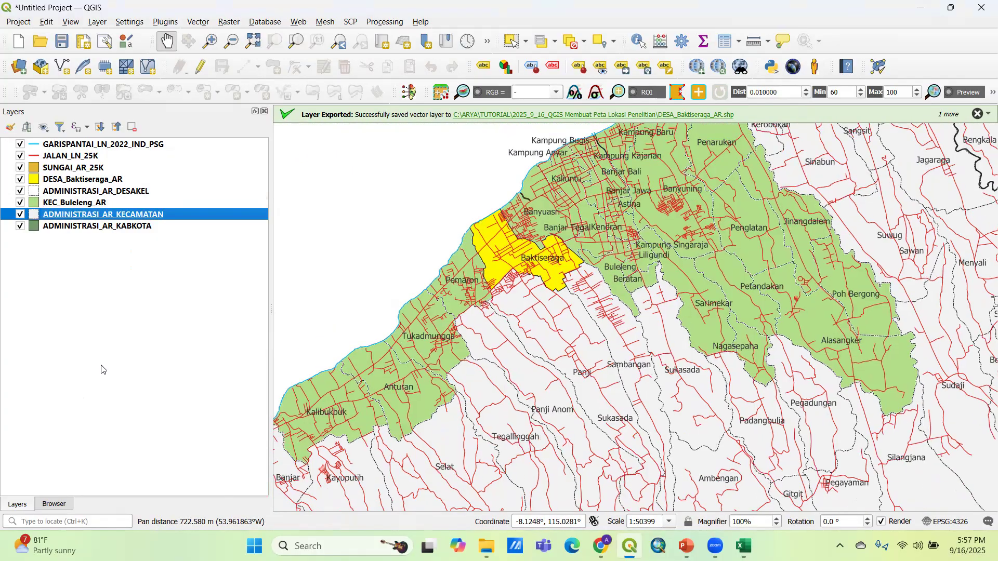
right_click(56, 215)
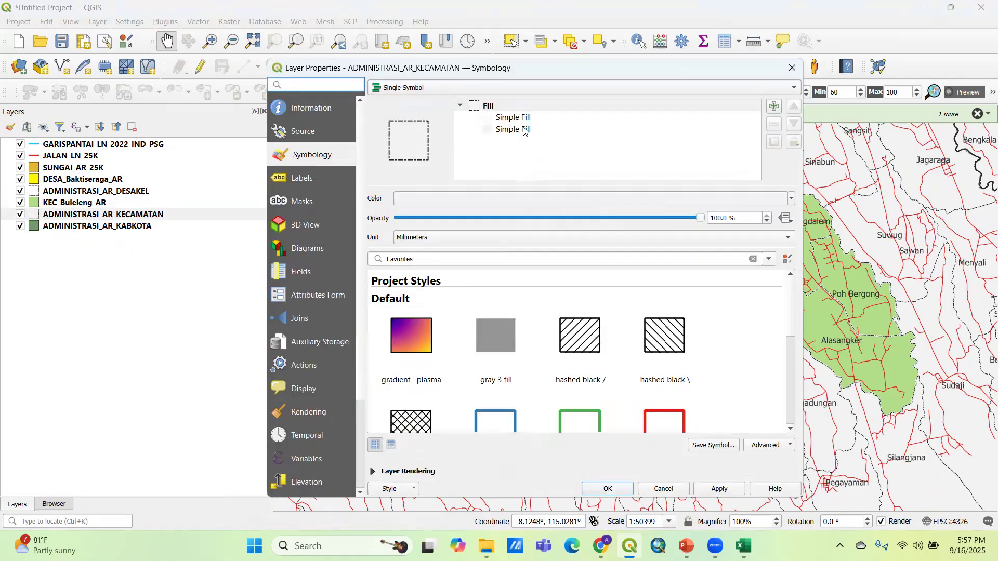
Step: Thicken the dash-dot outline of the ADMINISTRASI_AR_KECAMATAN symbol and set the lower simple fill's stroke width to 0.66 mm
click(522, 119)
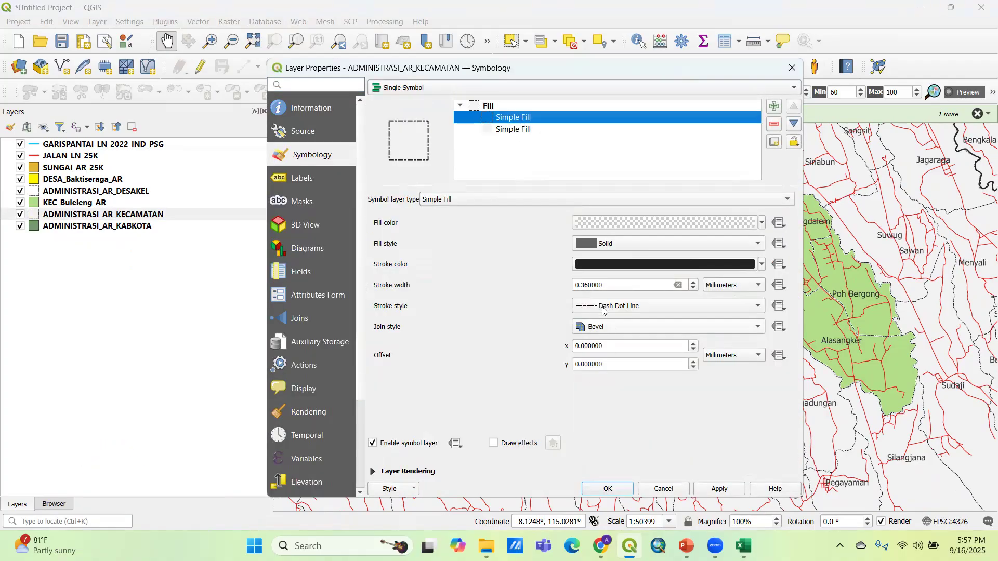
scroll(600, 286, up, 1)
click(531, 131)
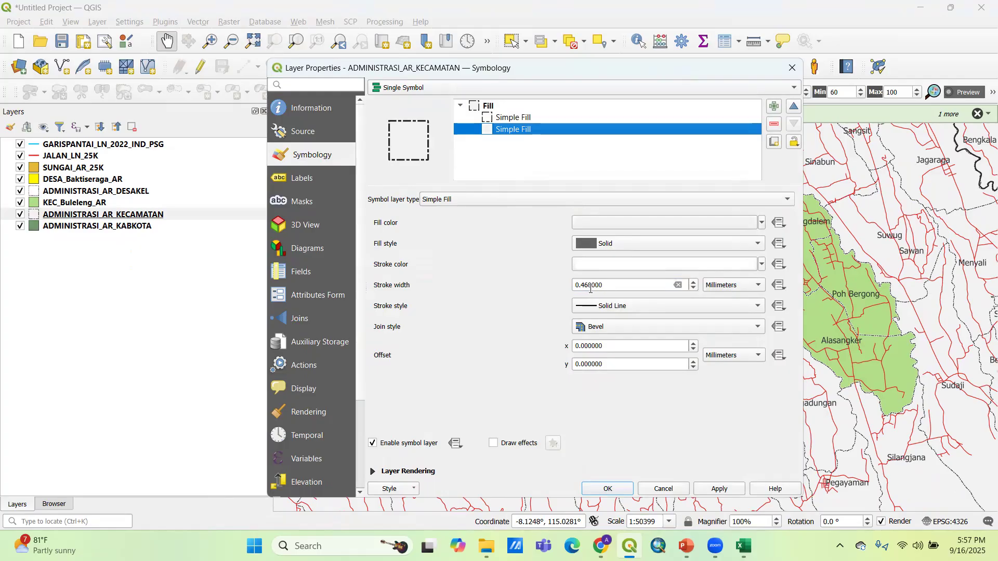
scroll(591, 289, up, 1)
click(607, 490)
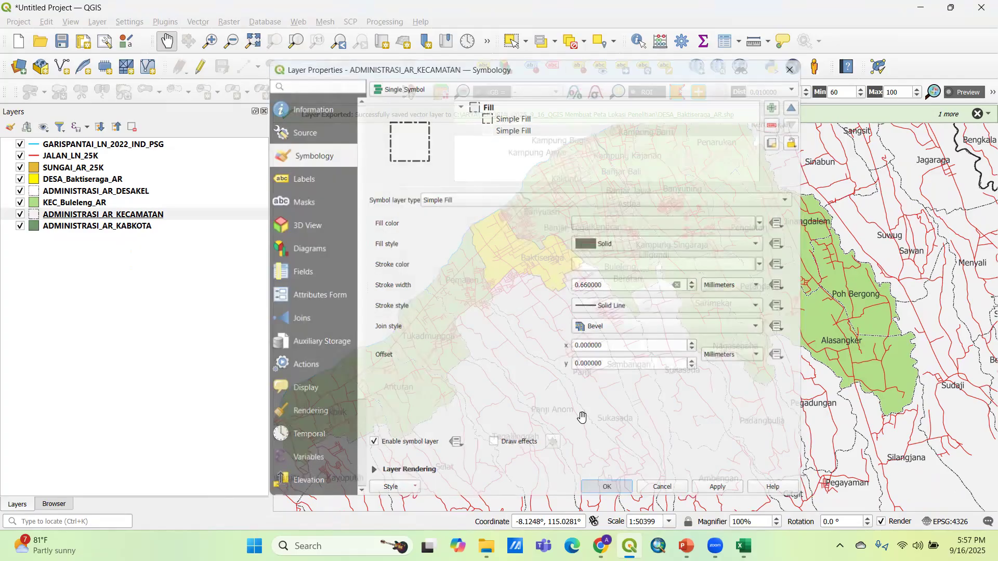
drag(881, 387, 811, 349)
scroll(858, 390, up, 1)
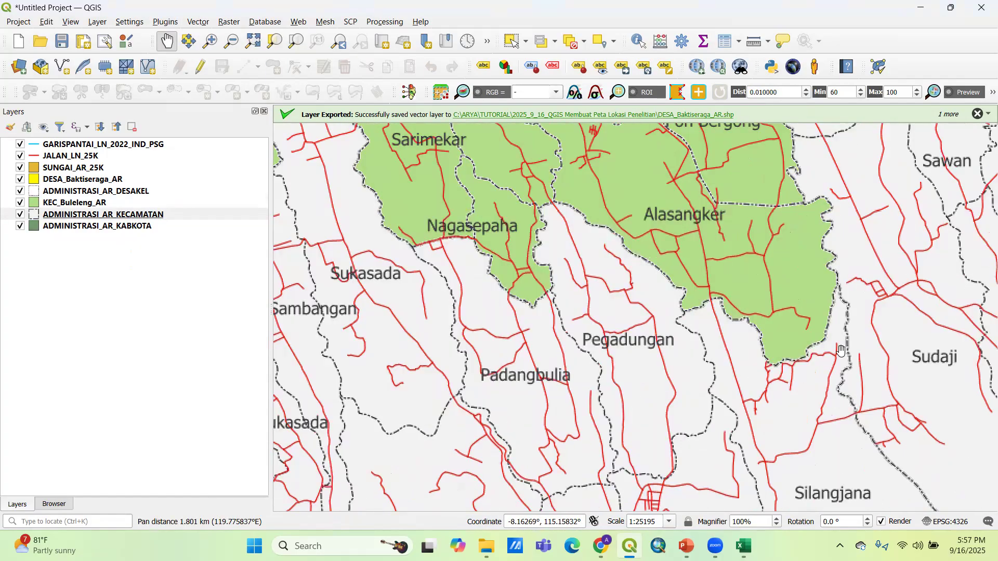
scroll(748, 379, down, 1)
drag(512, 342, 679, 382)
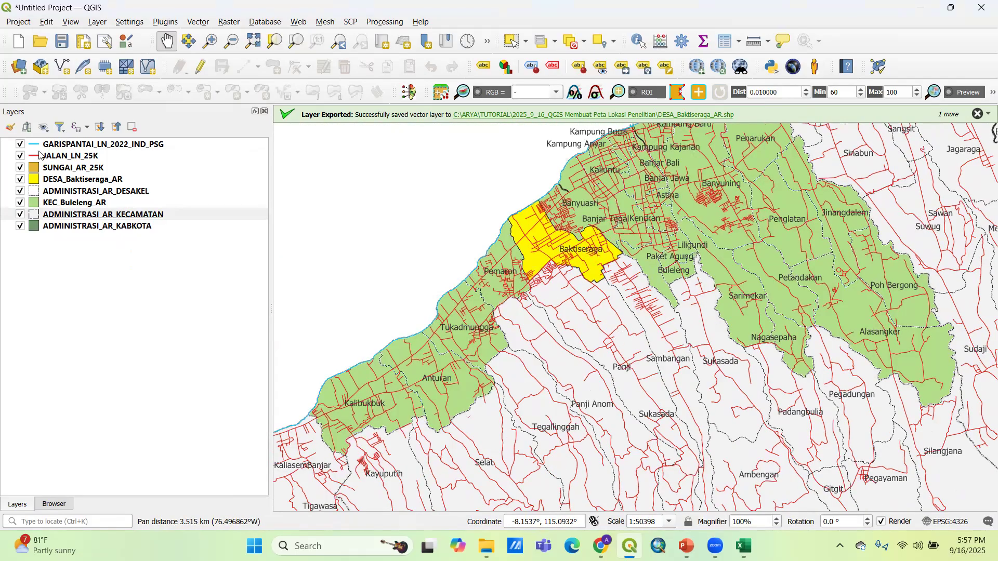
Step: Style the SUNGAI_AR_25K river layer with a transparent stroke and a solid blue fill
right_click(69, 172)
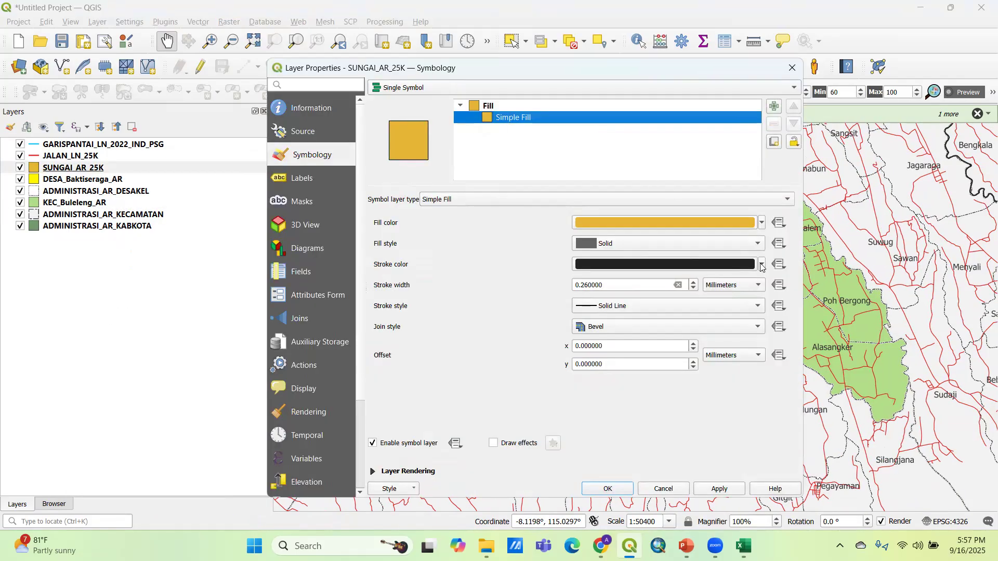
click(762, 267)
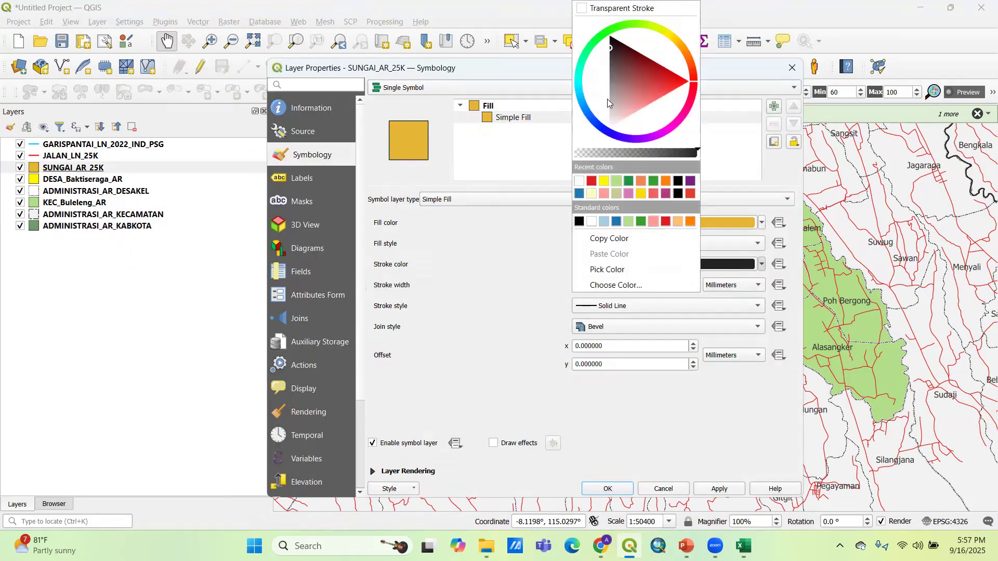
click(613, 9)
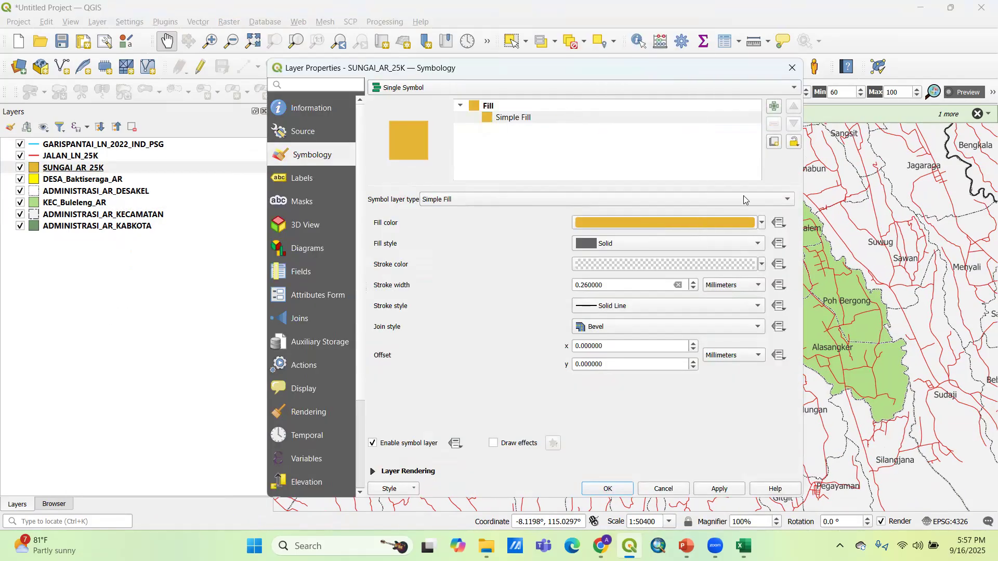
click(763, 224)
click(599, 351)
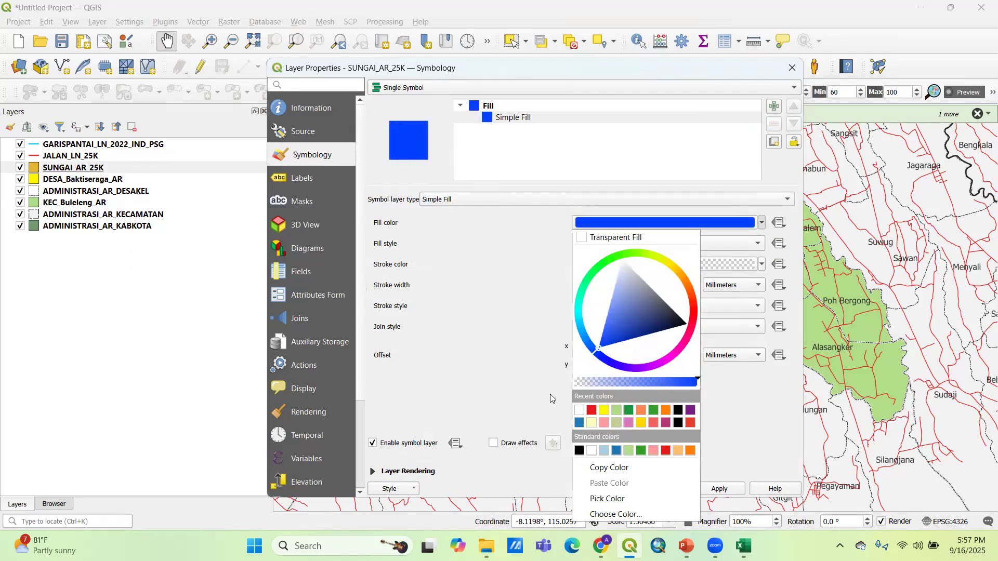
click(518, 380)
click(607, 488)
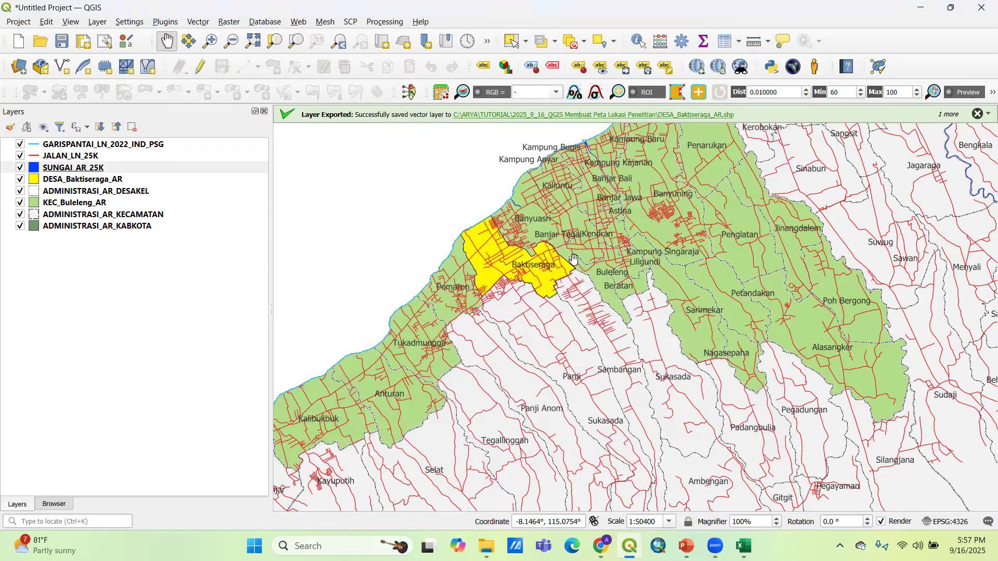
Step: Set the label text size of the ADMINISTRASI_AR_KECAMATAN layer to 14 points
drag(574, 259, 568, 260)
scroll(568, 260, up, 1)
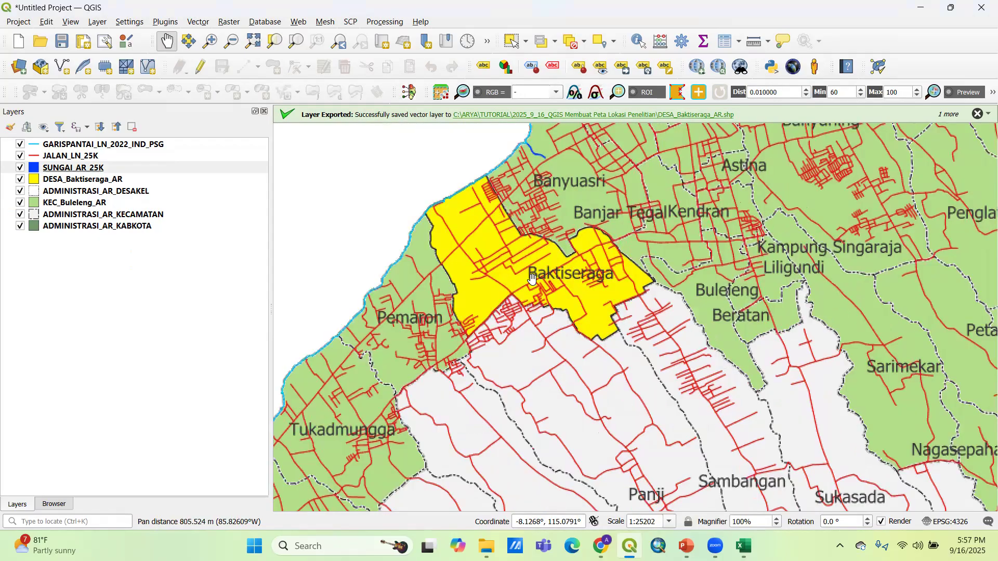
click(74, 193)
click(78, 228)
click(76, 216)
right_click(74, 215)
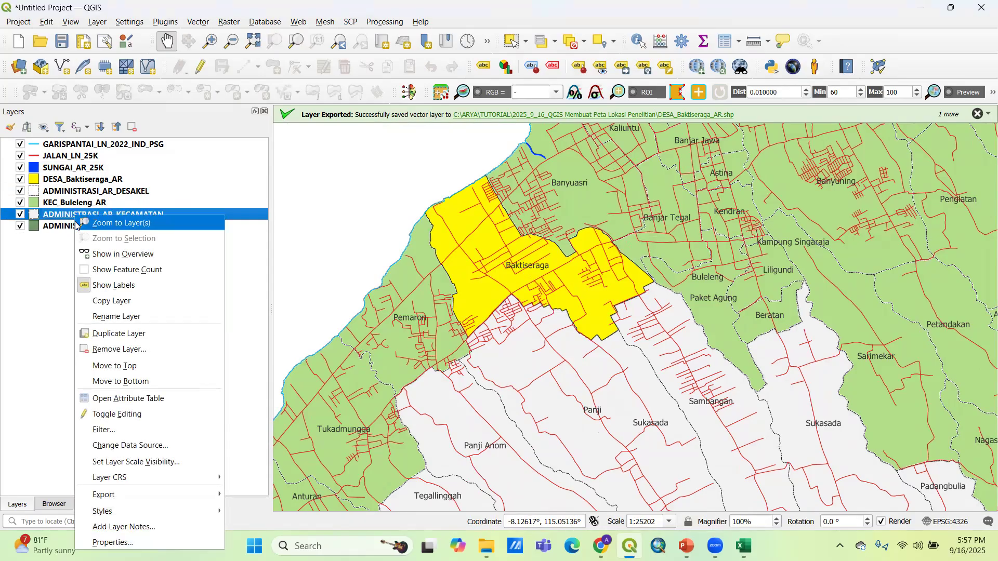
click(125, 542)
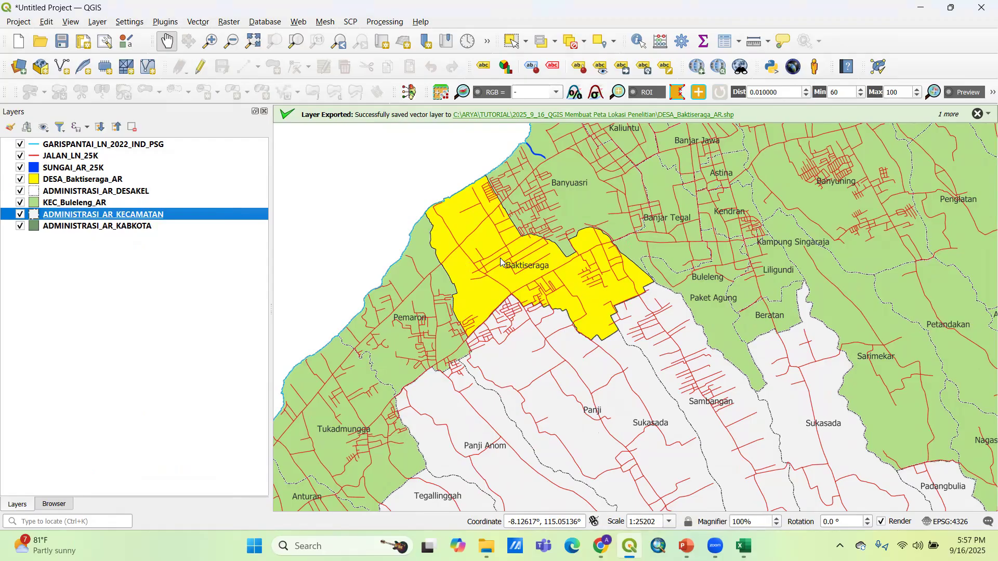
click(301, 178)
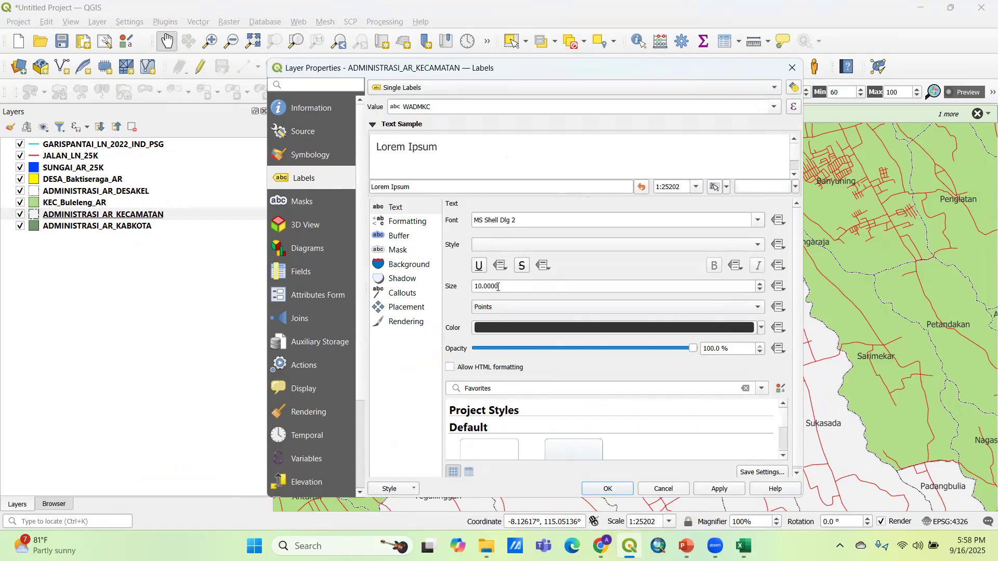
scroll(498, 287, up, 1)
scroll(499, 297, up, 1)
scroll(498, 298, up, 2)
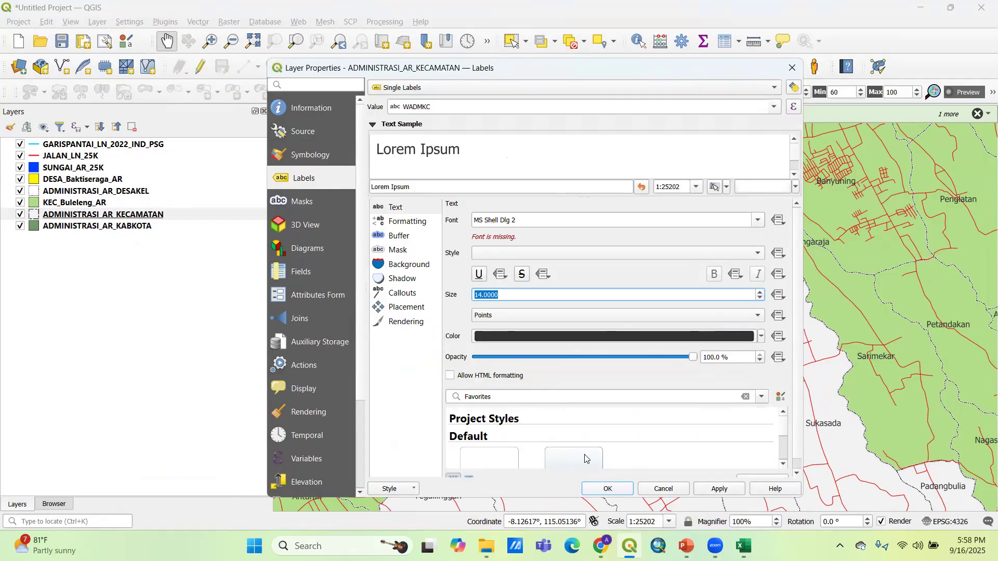
Step: Change the font of the ADMINISTRASI_AR_KECAMATAN labels to Arial
click(490, 252)
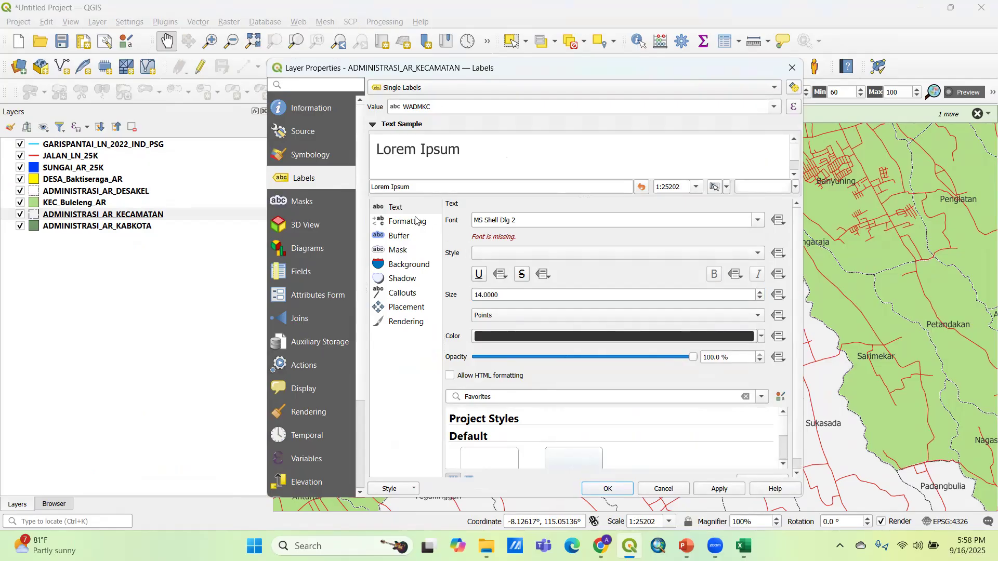
click(406, 209)
click(503, 253)
click(760, 221)
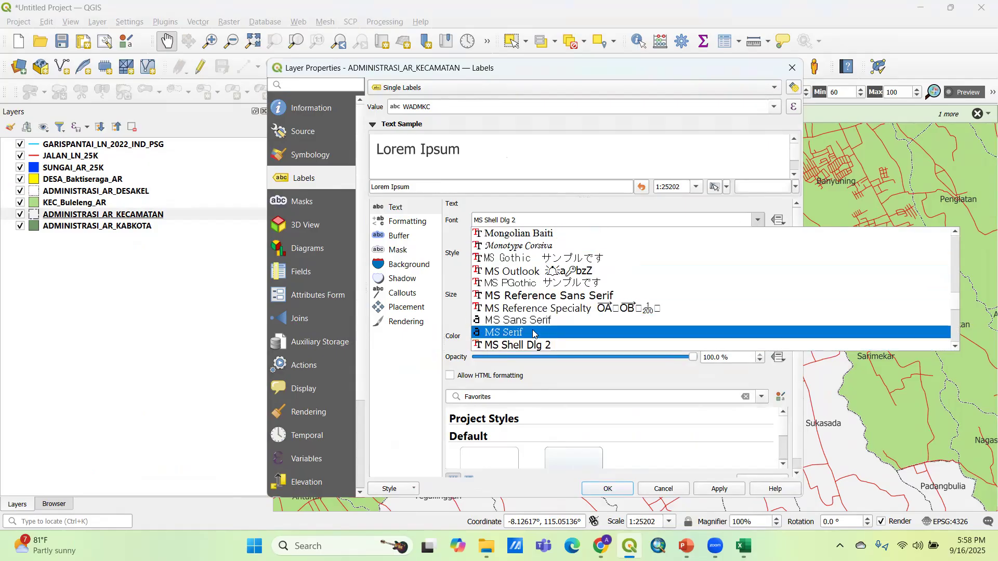
scroll(548, 310, up, 4)
scroll(555, 323, down, 2)
scroll(559, 326, up, 10)
scroll(559, 326, up, 12)
scroll(551, 318, down, 7)
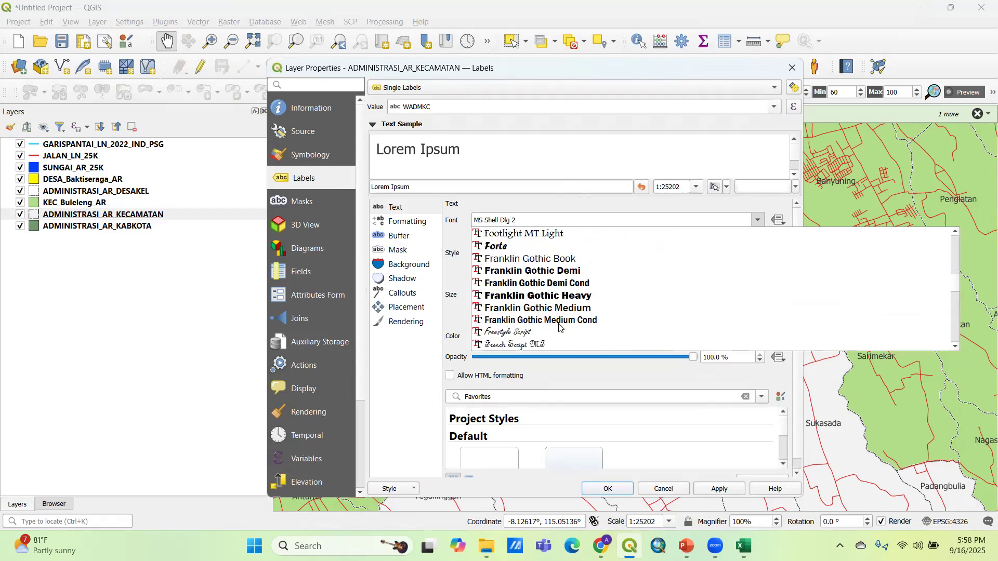
scroll(550, 316, down, 4)
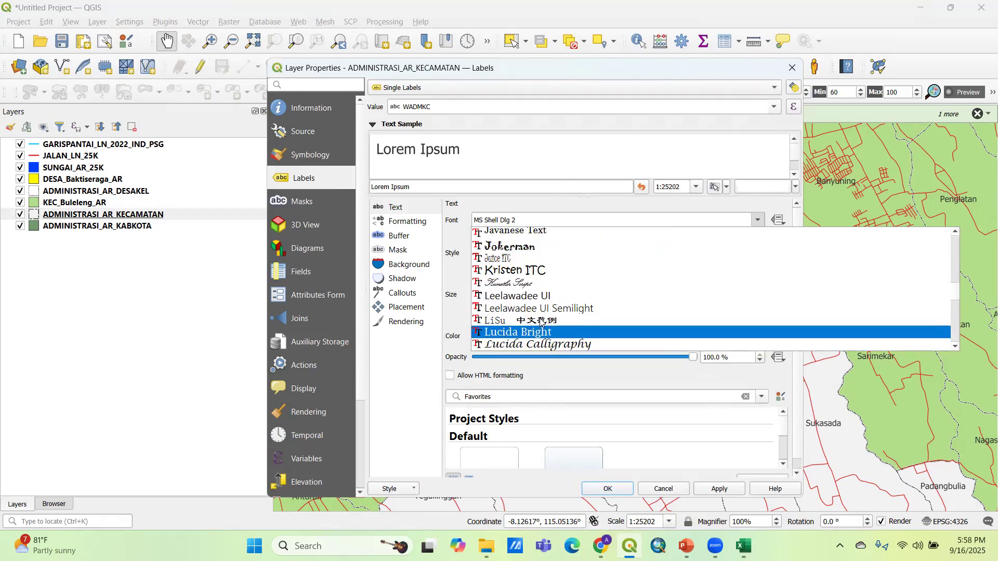
scroll(534, 326, down, 2)
scroll(541, 328, down, 10)
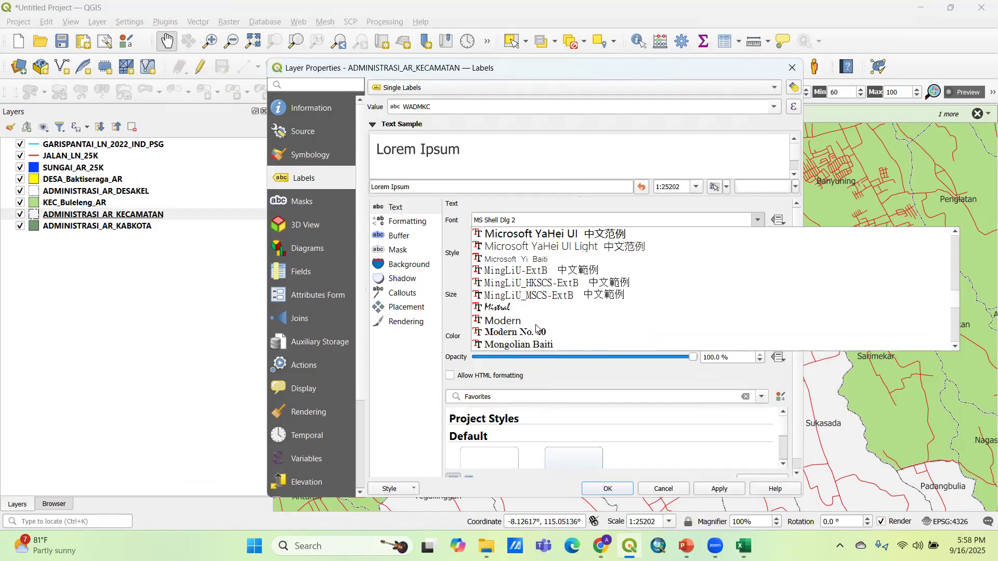
scroll(541, 331, up, 6)
drag(959, 297, 957, 240)
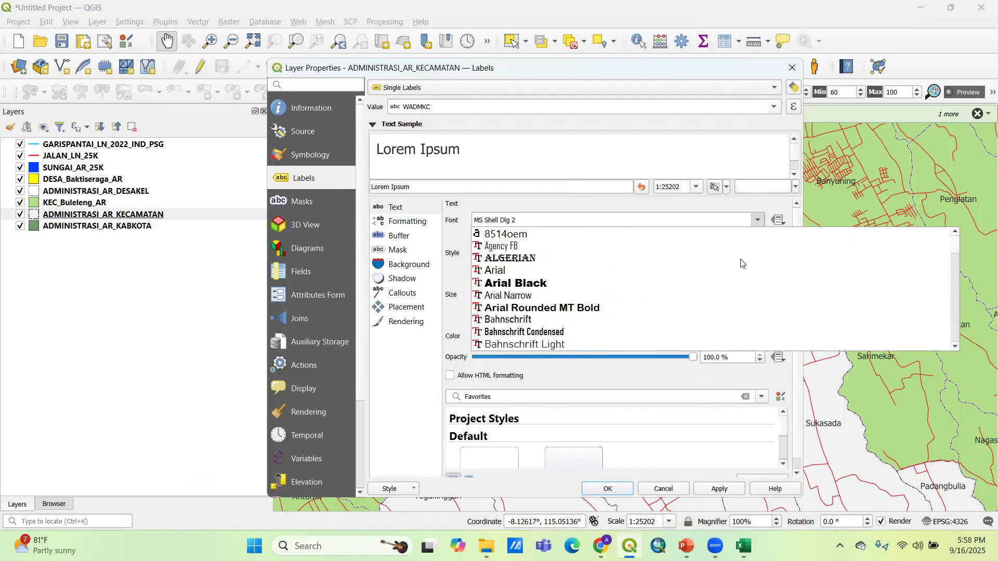
click(531, 273)
Step: Set the ADMINISTRASI_AR_KECAMATAN label style to Bold and accept the layer properties
click(503, 245)
click(505, 256)
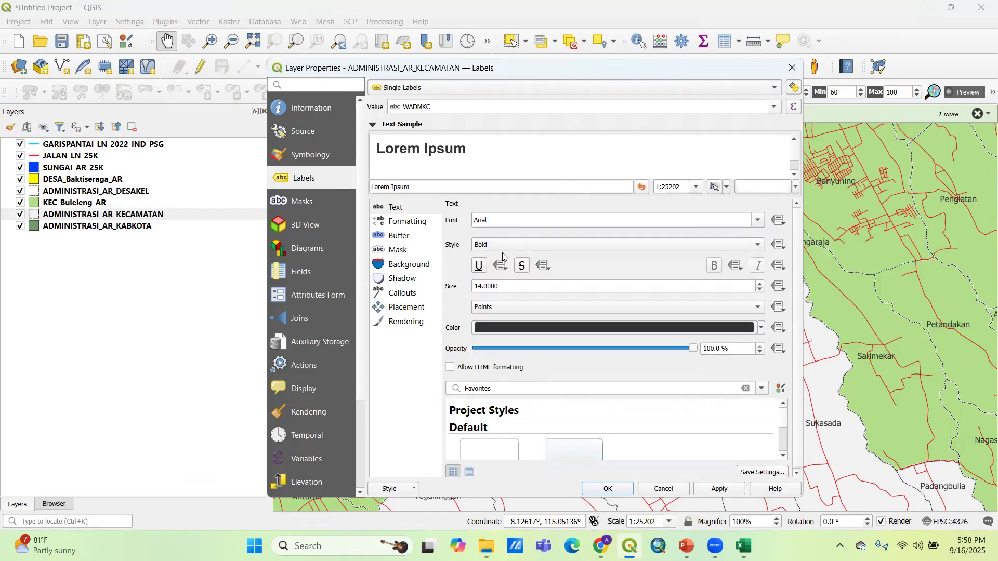
click(603, 488)
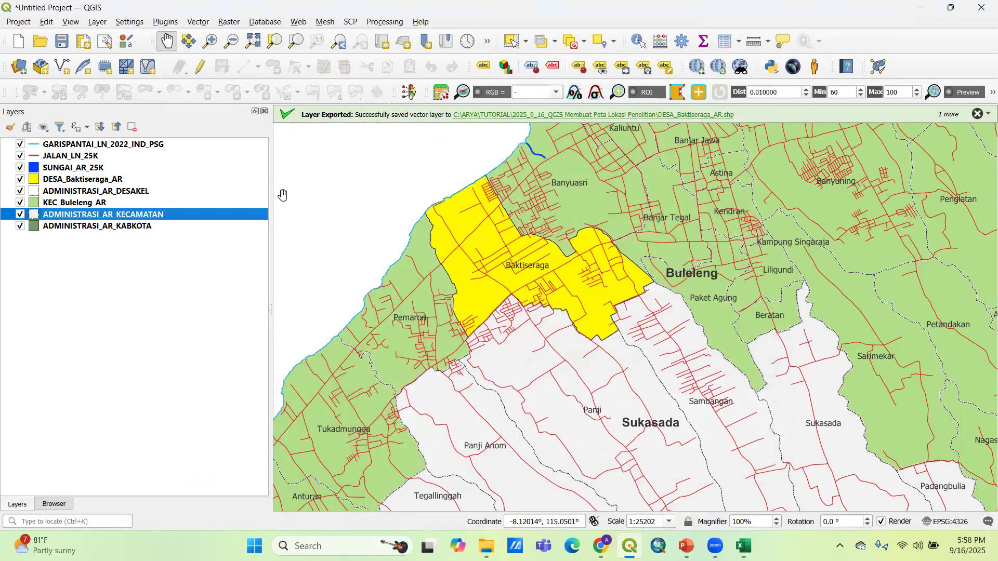
Step: Enable a text buffer for the labels of the ADMINISTRASI_AR_DESAKEL layer
right_click(145, 191)
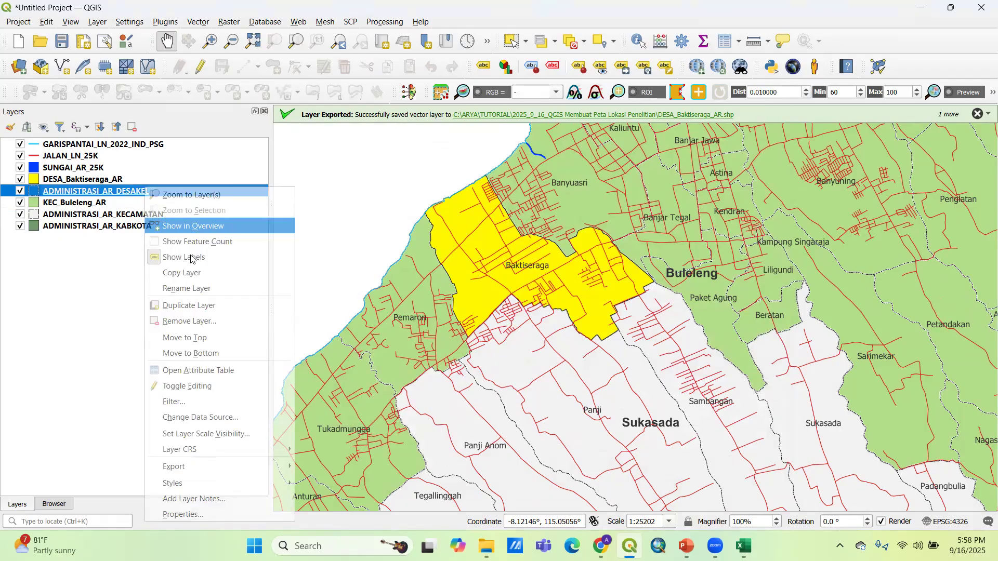
click(185, 513)
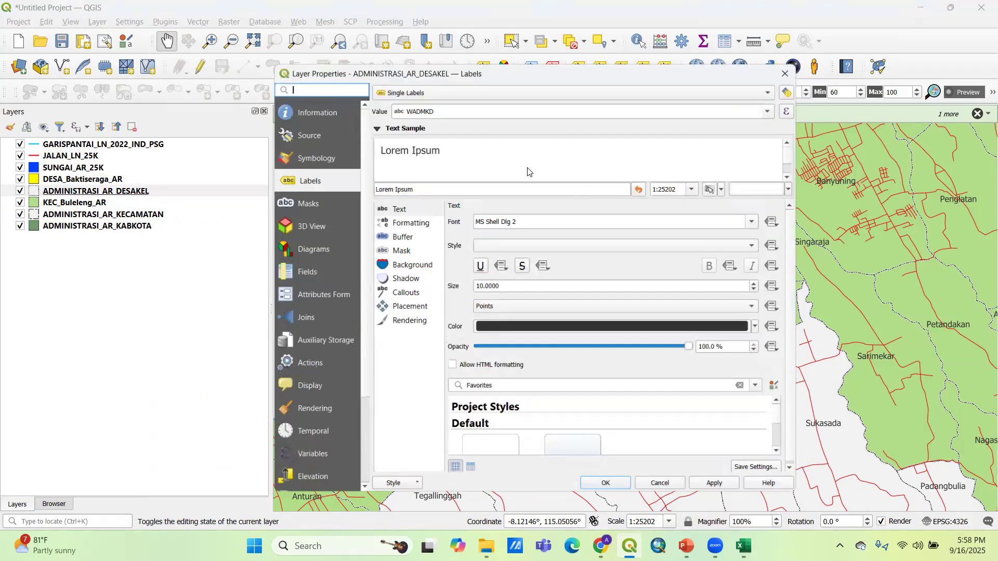
click(399, 236)
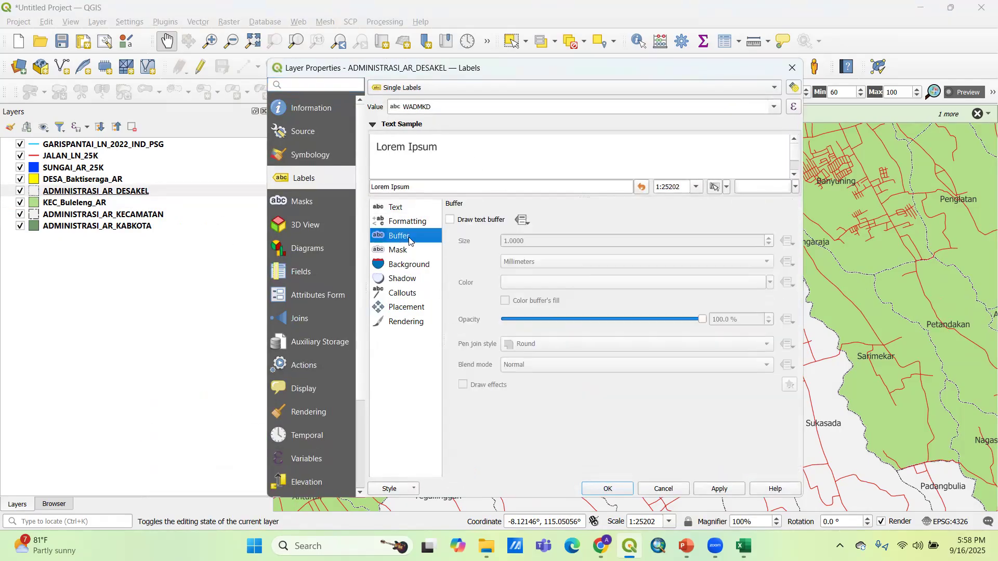
click(451, 220)
click(603, 488)
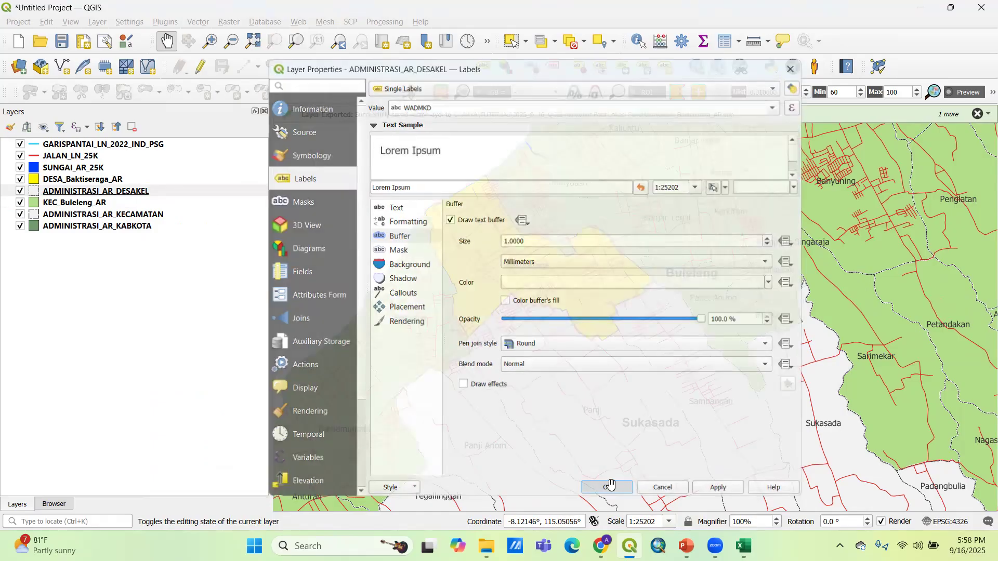
Step: Enable a text buffer for the labels of the ADMINISTRASI_AR_KECAMATAN layer
right_click(92, 202)
click(157, 530)
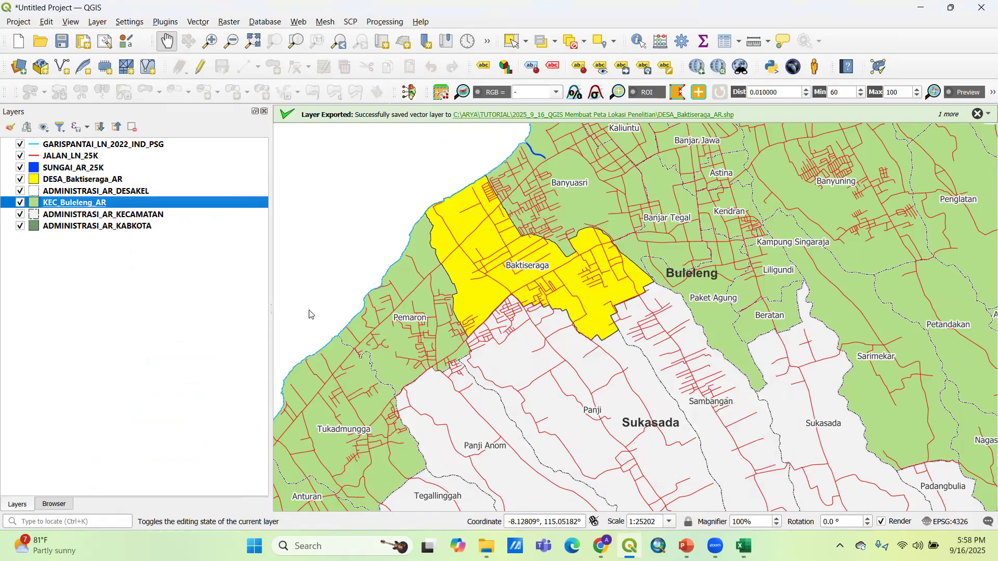
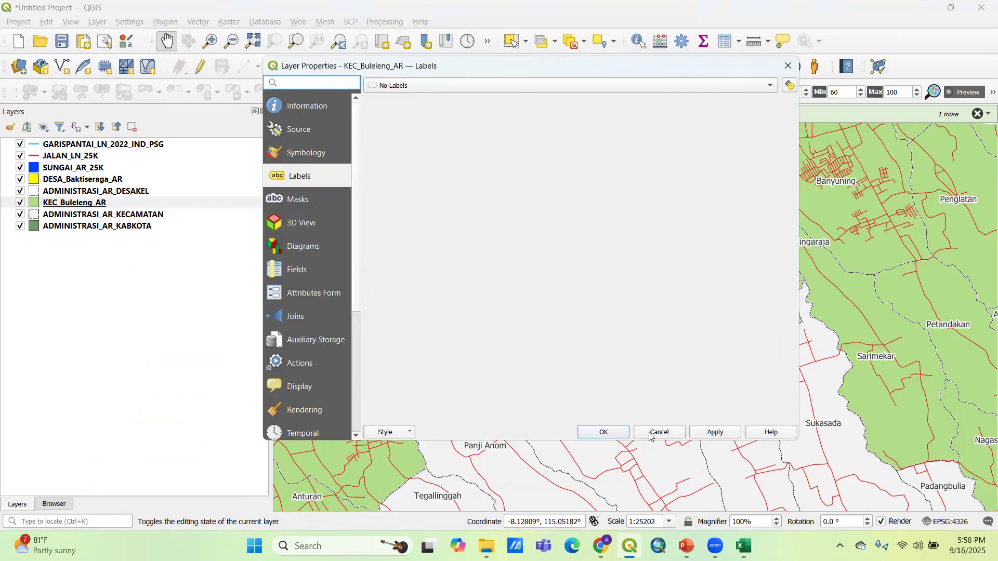
click(130, 227)
right_click(138, 214)
click(188, 540)
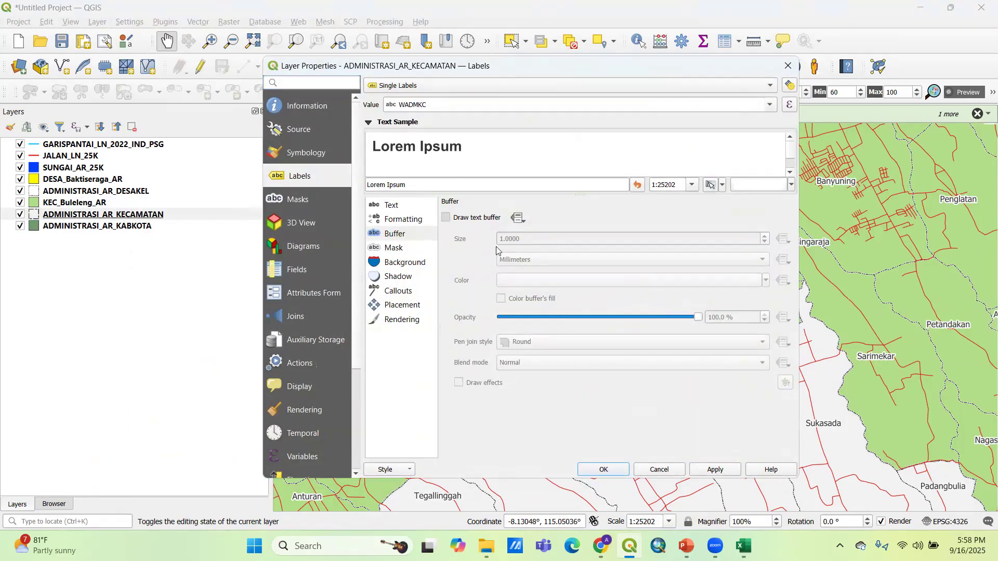
click(446, 217)
click(604, 470)
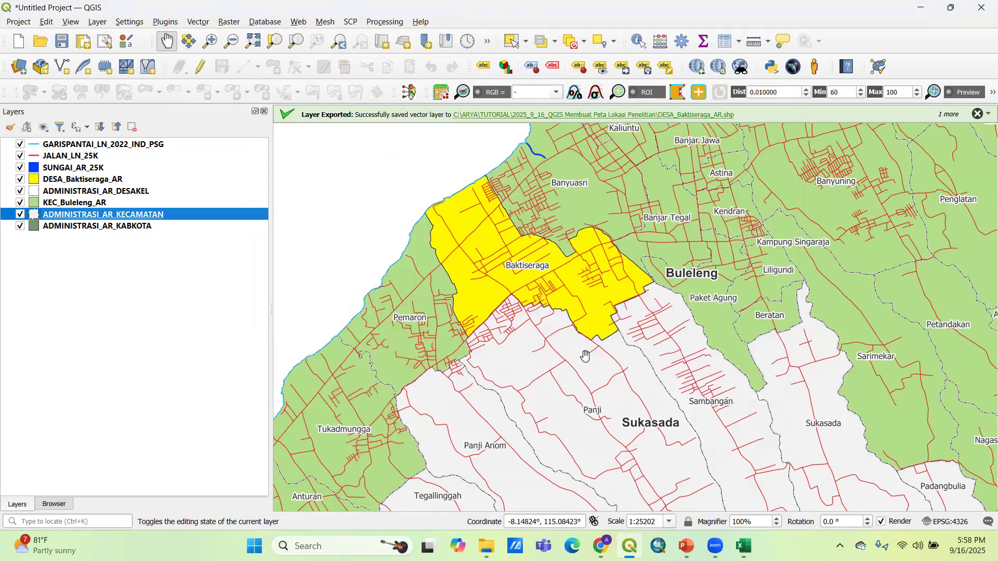
Step: Hide the ADMINISTRASI_AR_KABKOTA layer on the map
click(115, 231)
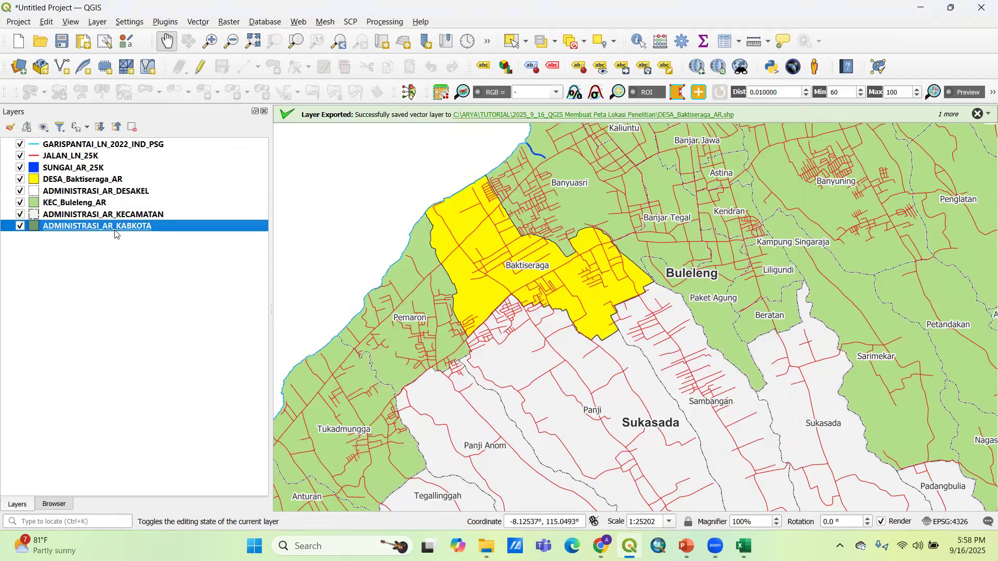
click(21, 226)
scroll(527, 261, down, 1)
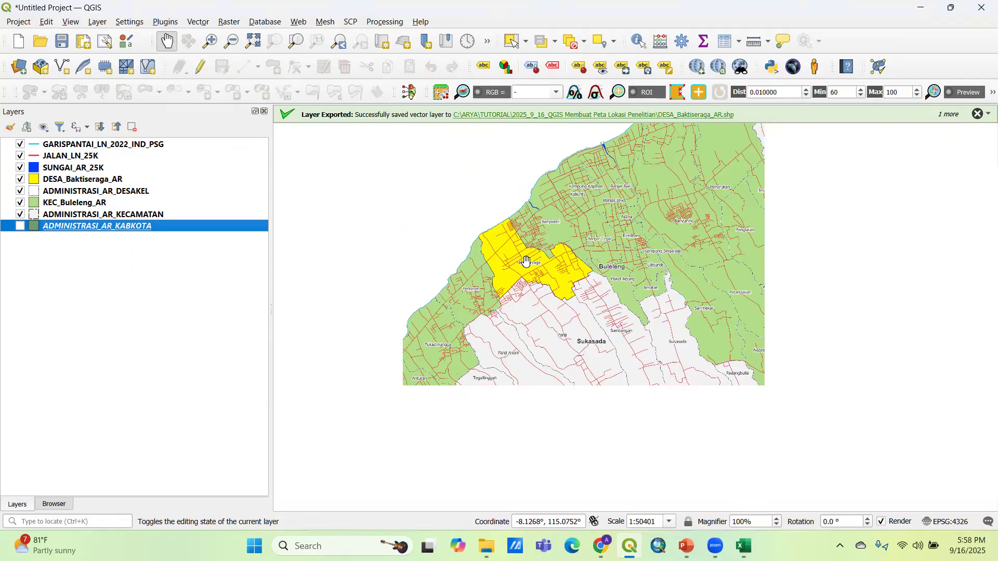
mouse_move(530, 255)
mouse_down()
mouse_move(534, 285)
mouse_move(519, 266)
mouse_up()
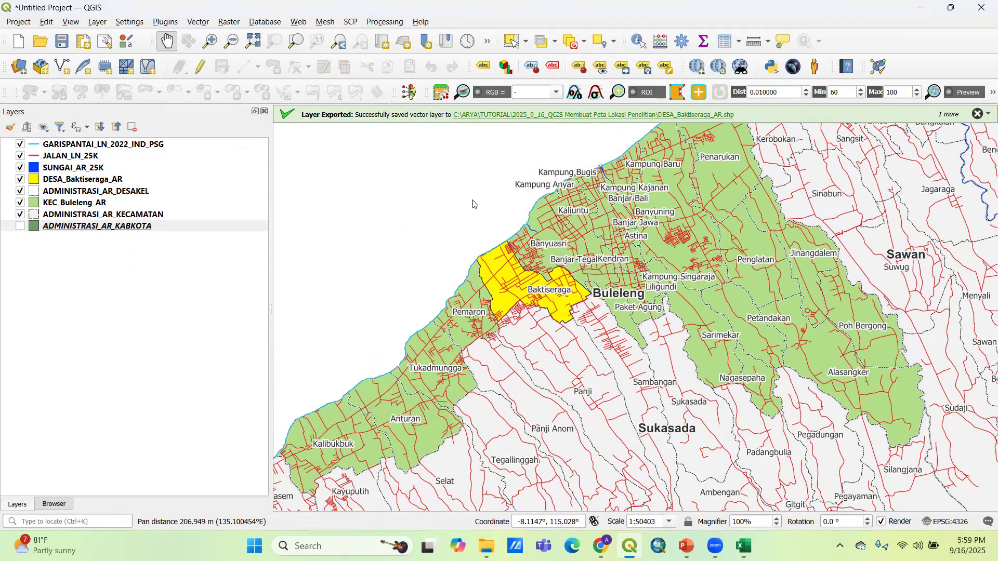
Step: Add the OpenStreetMap XYZ tile layer to the project as a basemap
key(ctrl+l)
click(208, 512)
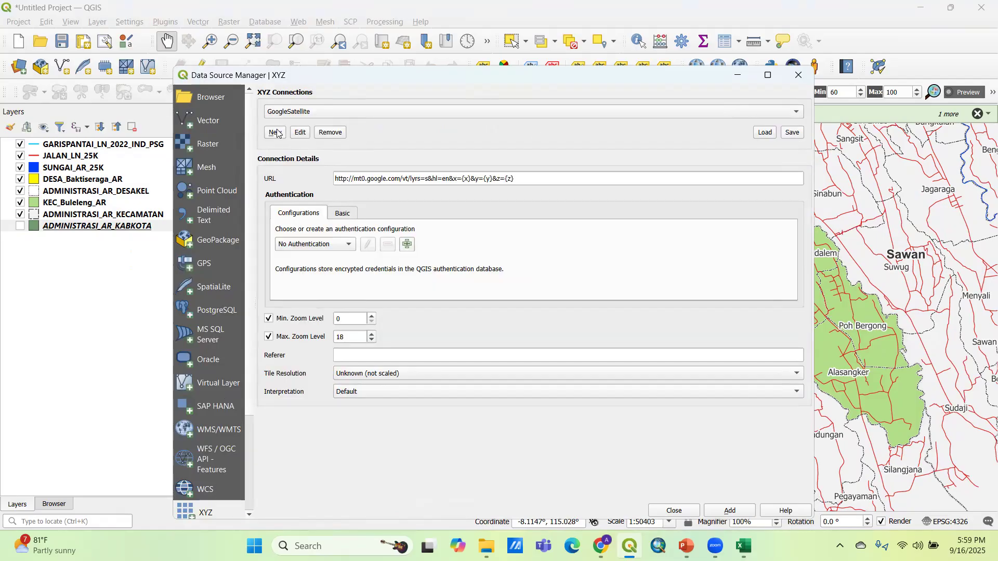
click(318, 111)
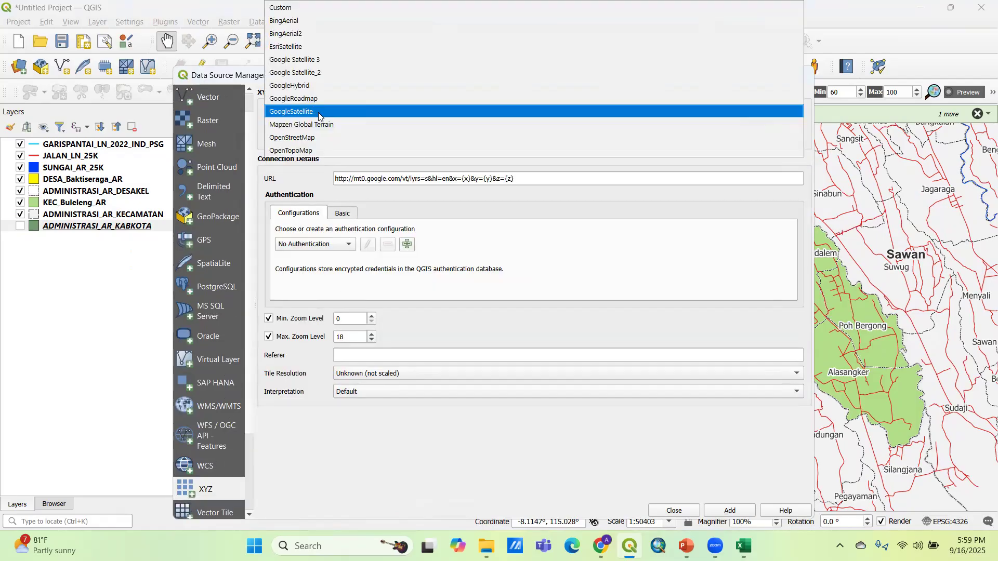
click(306, 138)
click(729, 510)
click(674, 511)
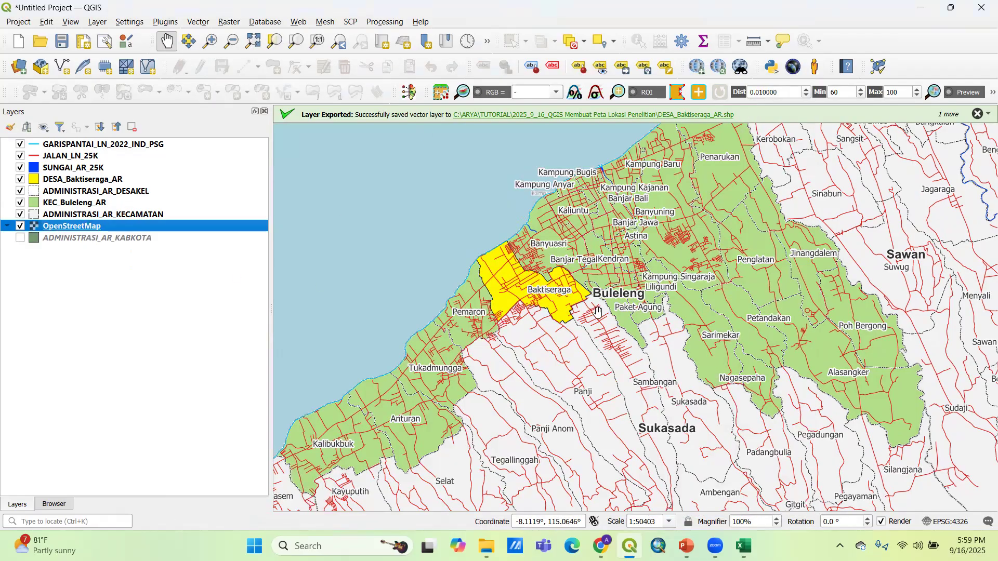
Step: Create an empty print layout titled "Peta Lokasi Penelitian" with the map view centred on Baktiseraga
drag(598, 311, 568, 312)
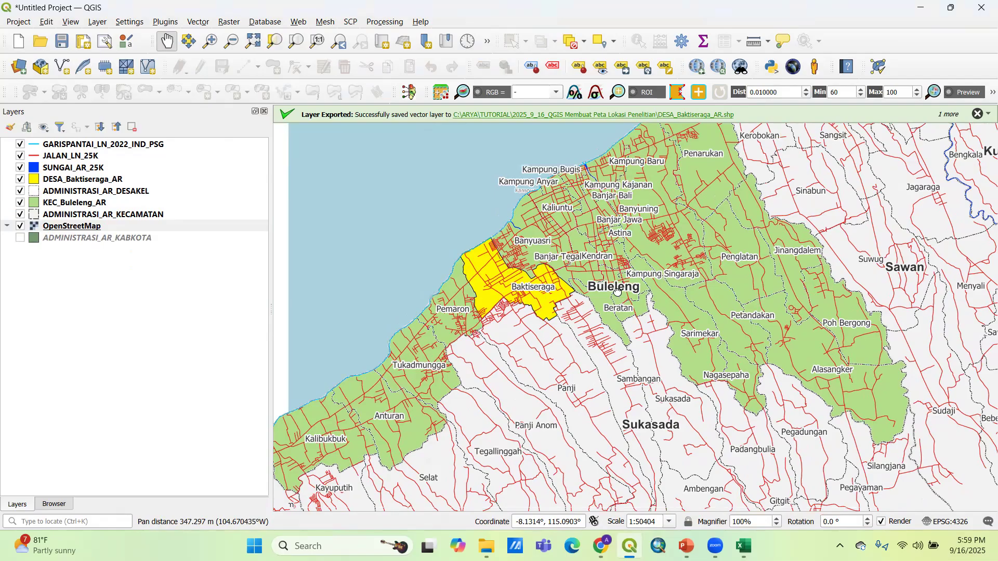
scroll(546, 279, up, 1)
scroll(548, 299, up, 1)
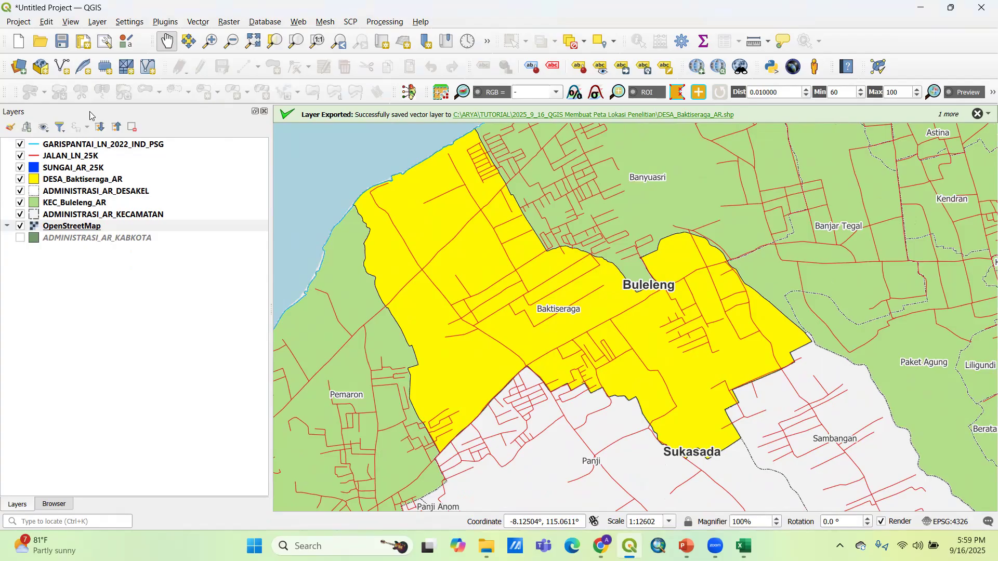
click(102, 49)
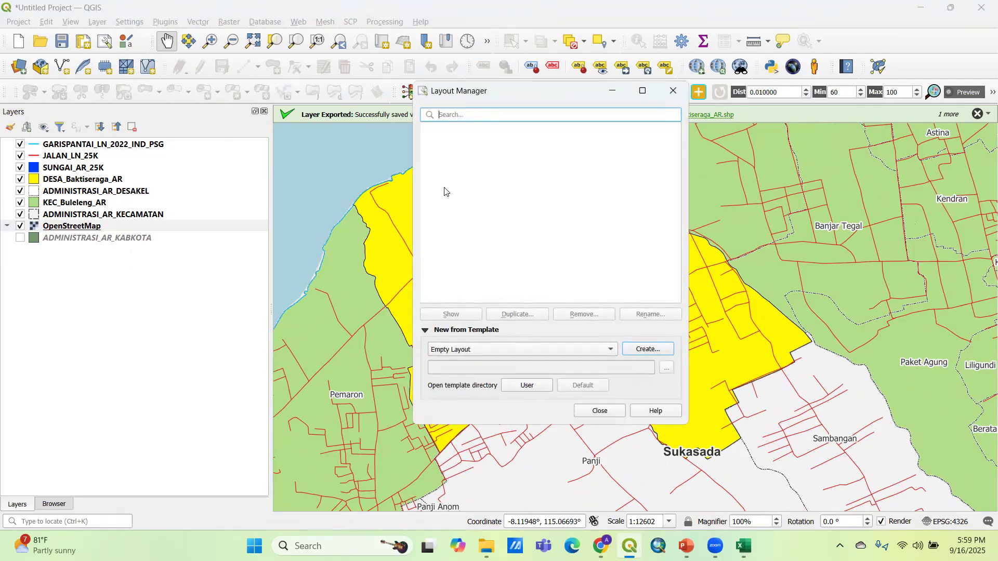
click(671, 350)
text(Peta Lokasi Penelitian)
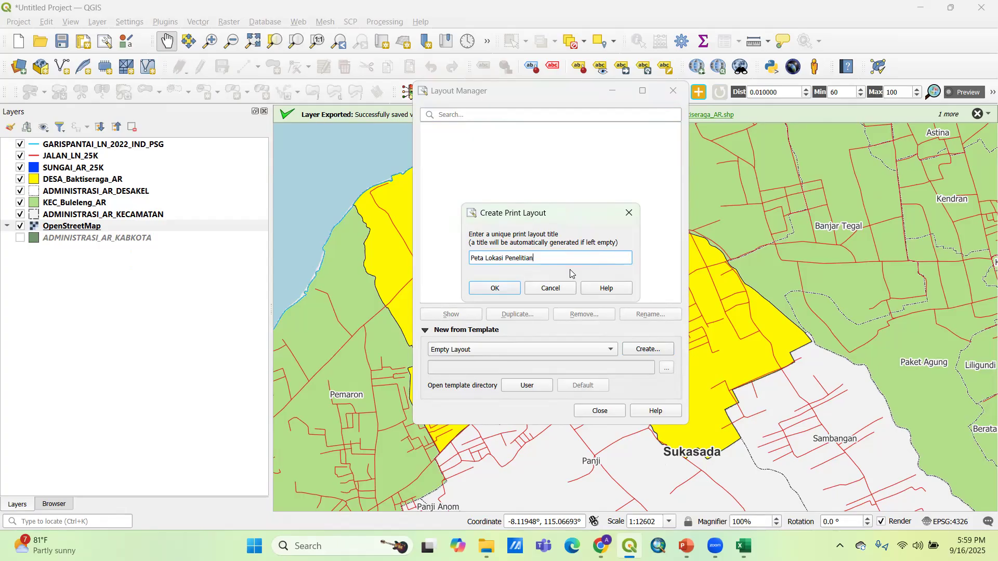
key(Return)
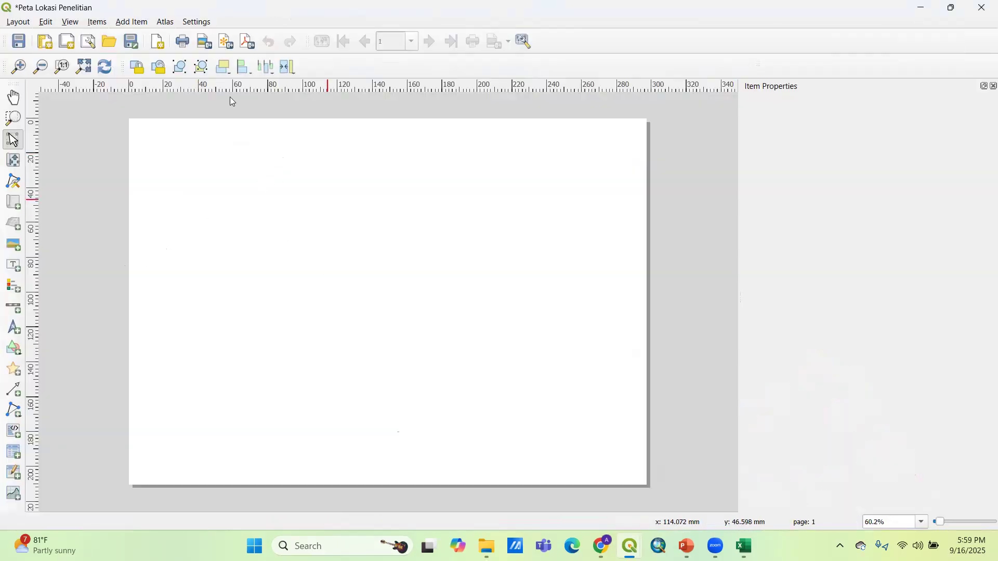
Step: Set the layout page size to A4 in the page properties
right_click(413, 208)
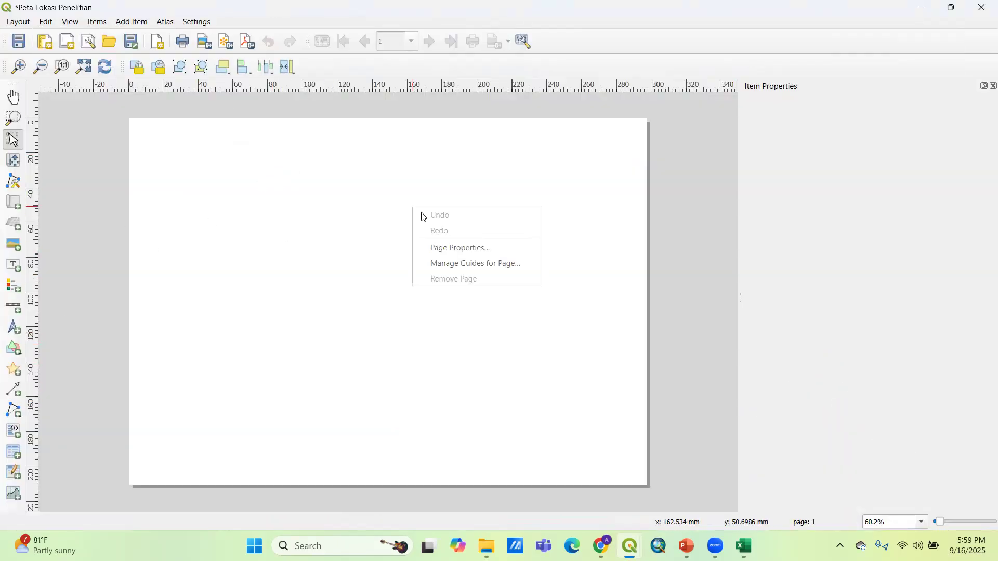
right_click(328, 195)
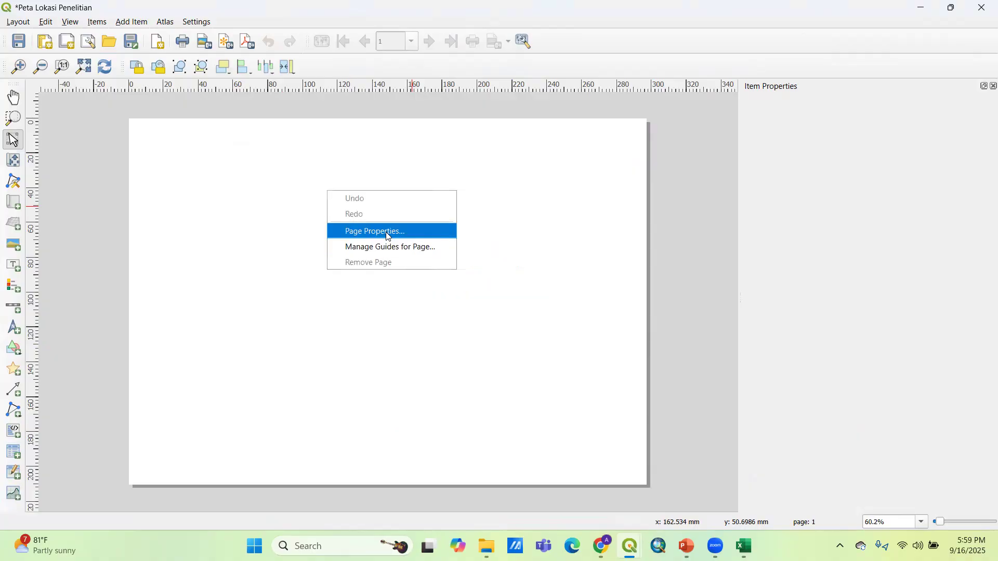
click(367, 231)
click(838, 136)
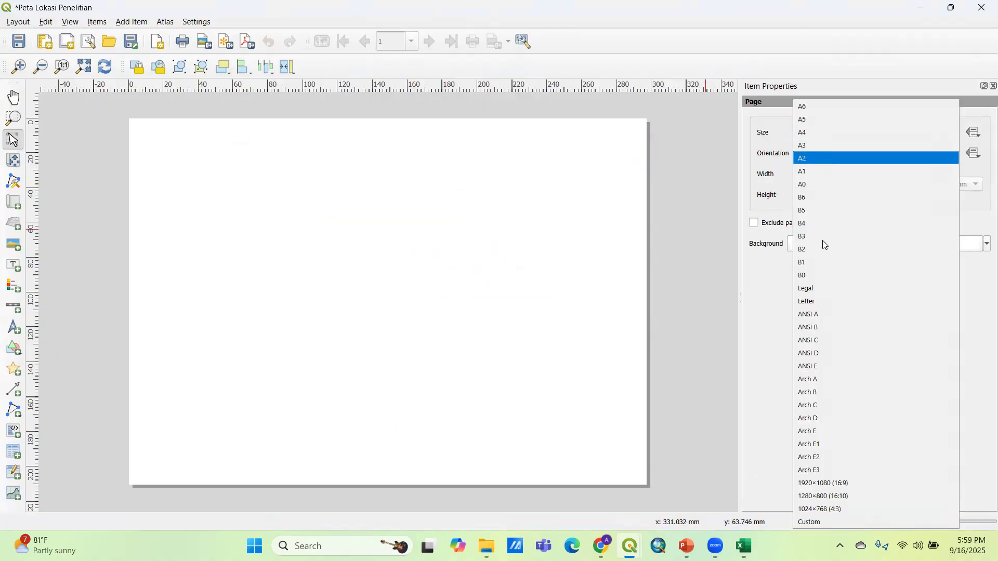
click(848, 133)
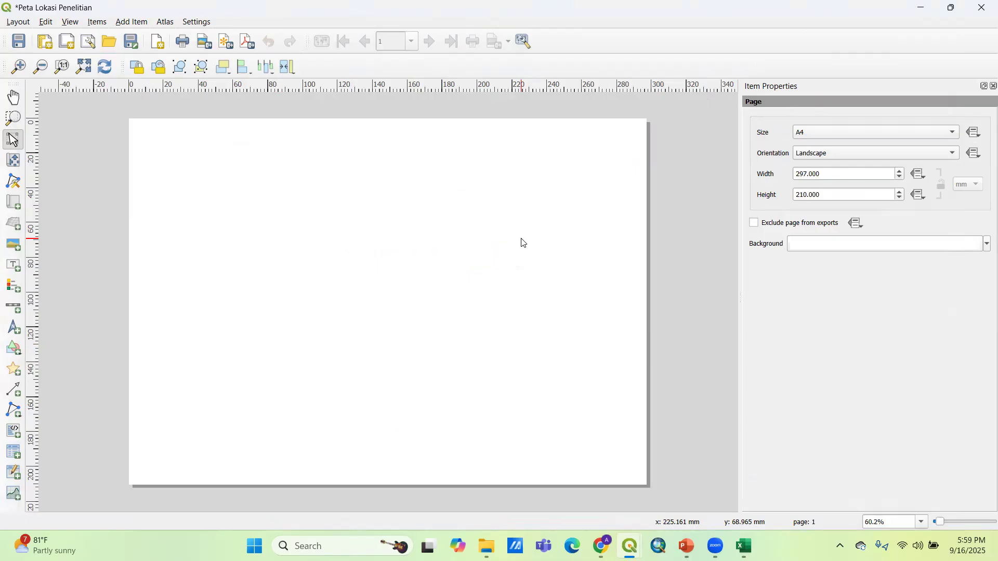
Step: Draw a rectangle along the page edges and a second one slightly inset from it as a double border
click(19, 356)
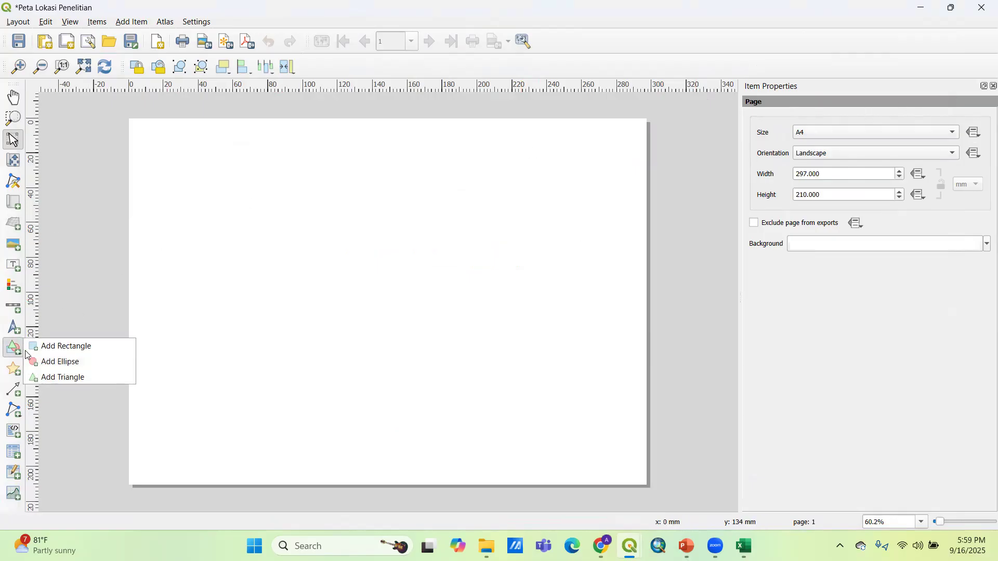
click(42, 347)
drag(126, 117, 651, 491)
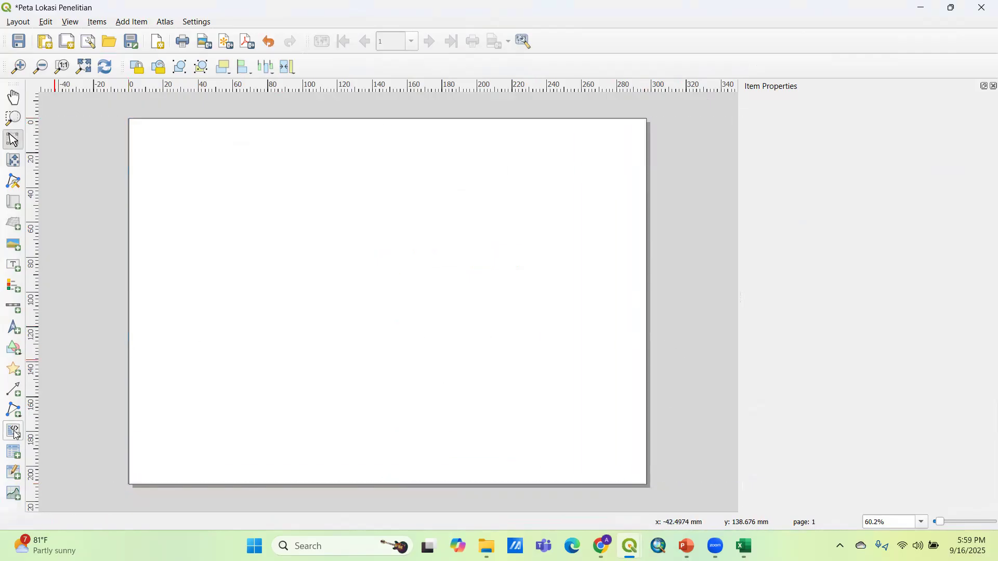
click(20, 352)
click(37, 347)
drag(135, 127, 639, 478)
click(697, 319)
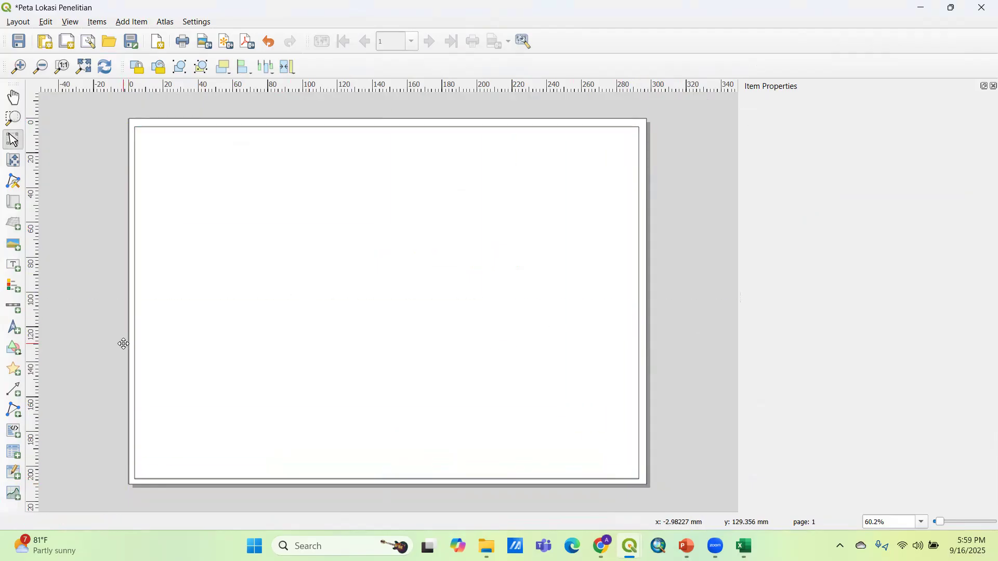
Step: Draw a full-height rectangle about 74 mm wide and 203 mm high along the inner border's right side
click(14, 348)
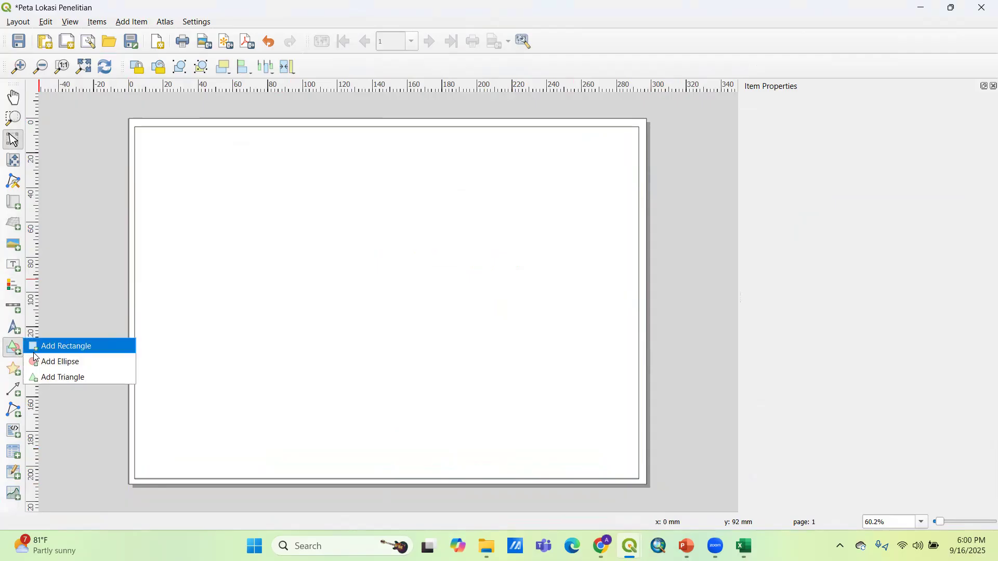
click(39, 346)
drag(639, 126, 504, 479)
click(696, 219)
click(505, 303)
drag(505, 303, 513, 303)
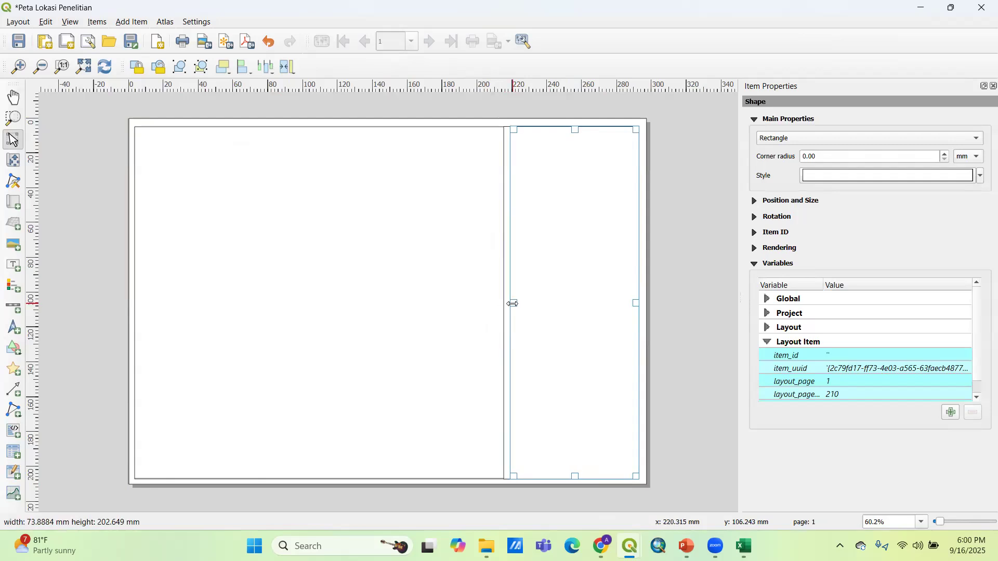
click(78, 279)
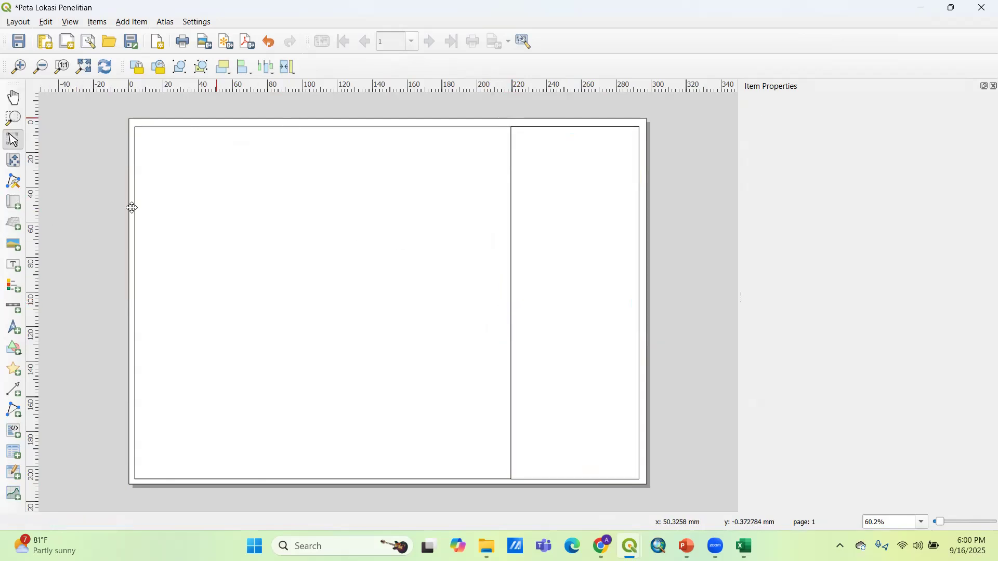
Step: Add a map filling the large empty area beside the side column and shift its content to centre Baktiseraga
click(13, 204)
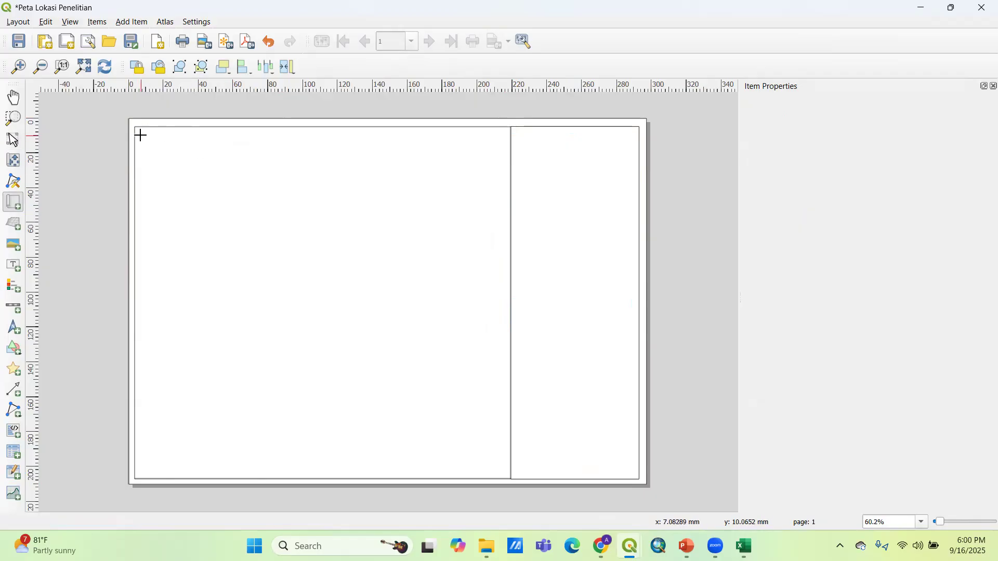
drag(141, 135, 501, 469)
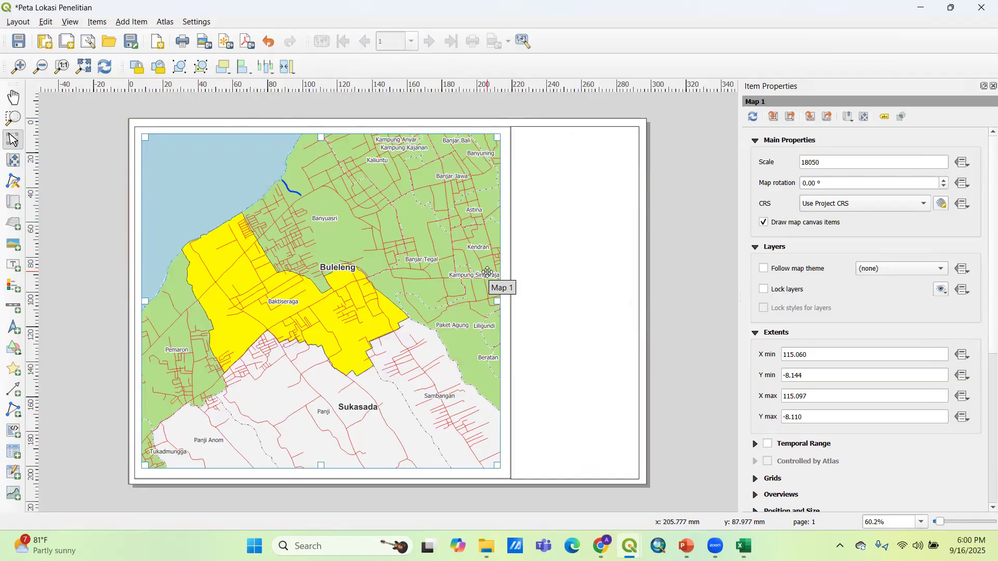
click(13, 160)
drag(304, 333, 356, 337)
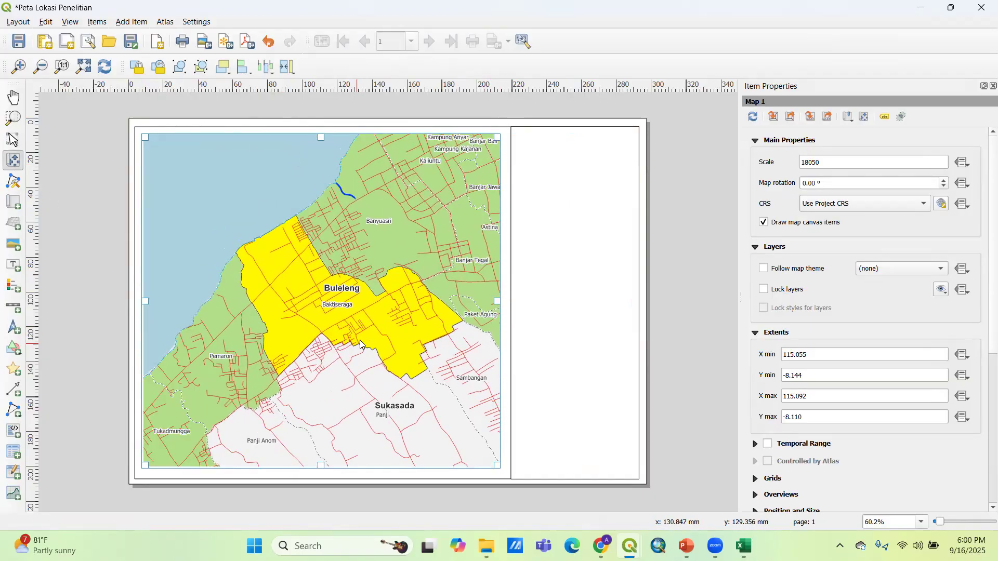
click(14, 141)
Step: Set the map's CRS to the project CRS, EPSG:4326 - WGS 84
click(827, 205)
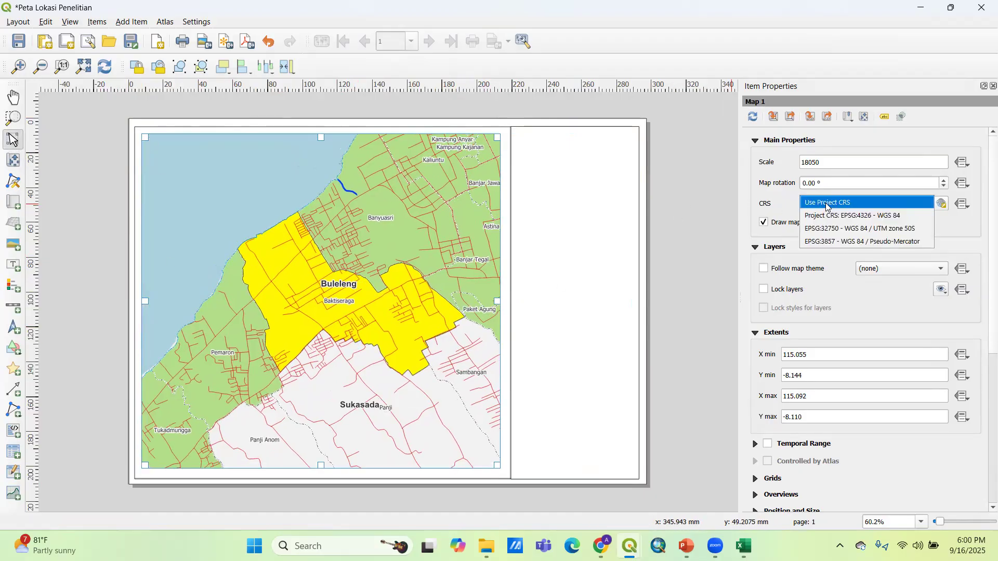
click(794, 201)
click(831, 210)
click(784, 188)
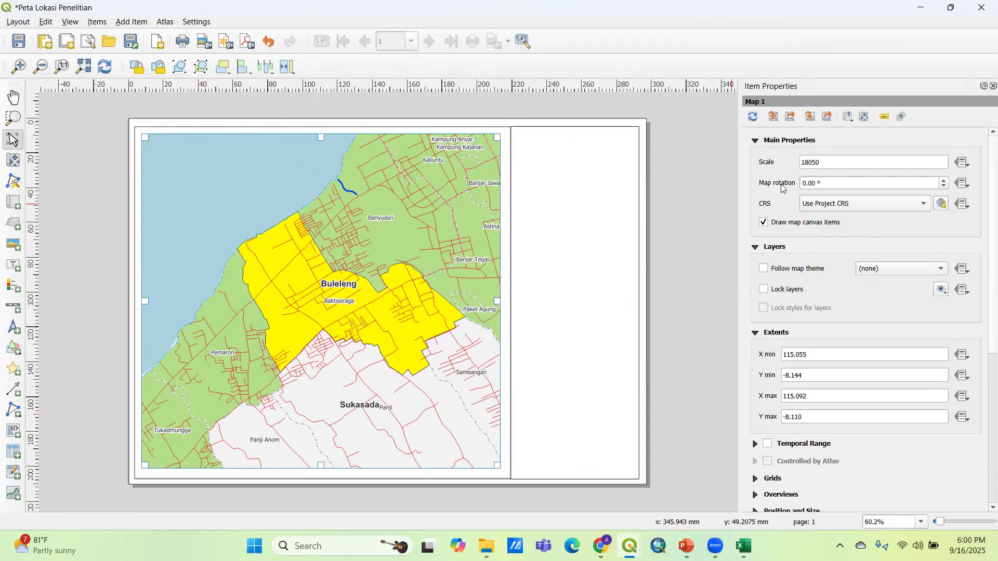
click(829, 205)
click(828, 216)
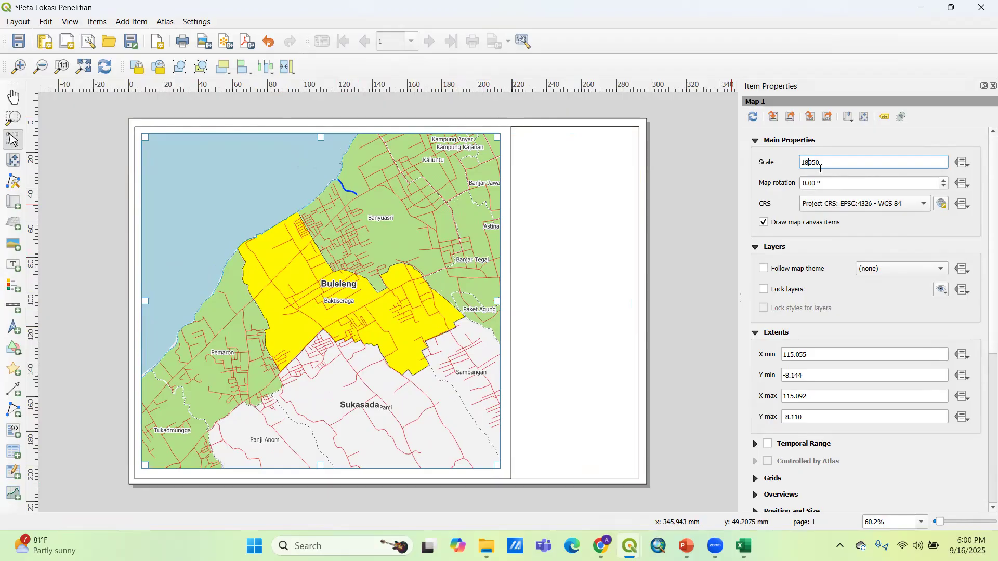
Step: Set the map scale to 15000
double_click(841, 161)
click(806, 163)
key(Return)
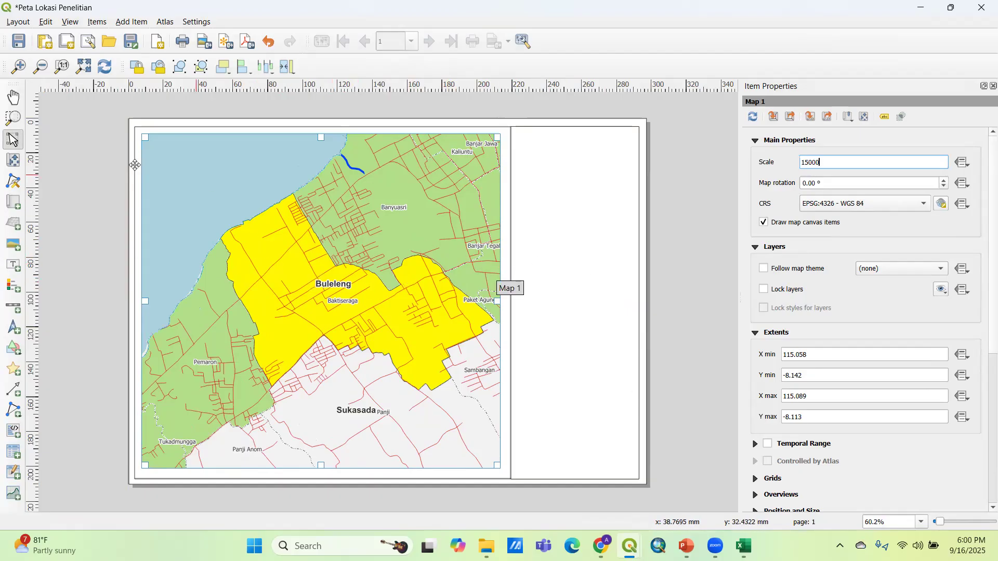
drag(339, 273, 375, 311)
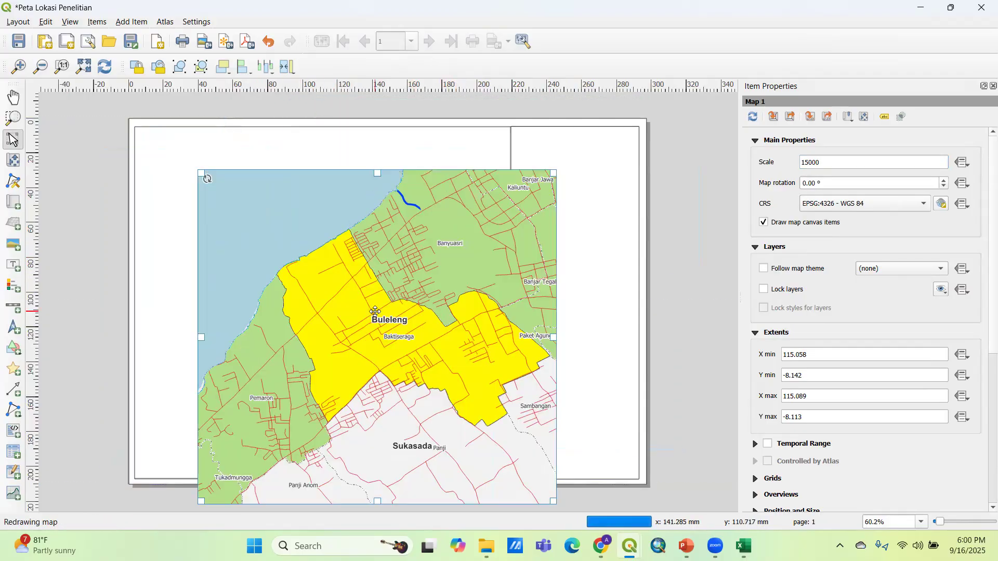
click(270, 44)
click(270, 43)
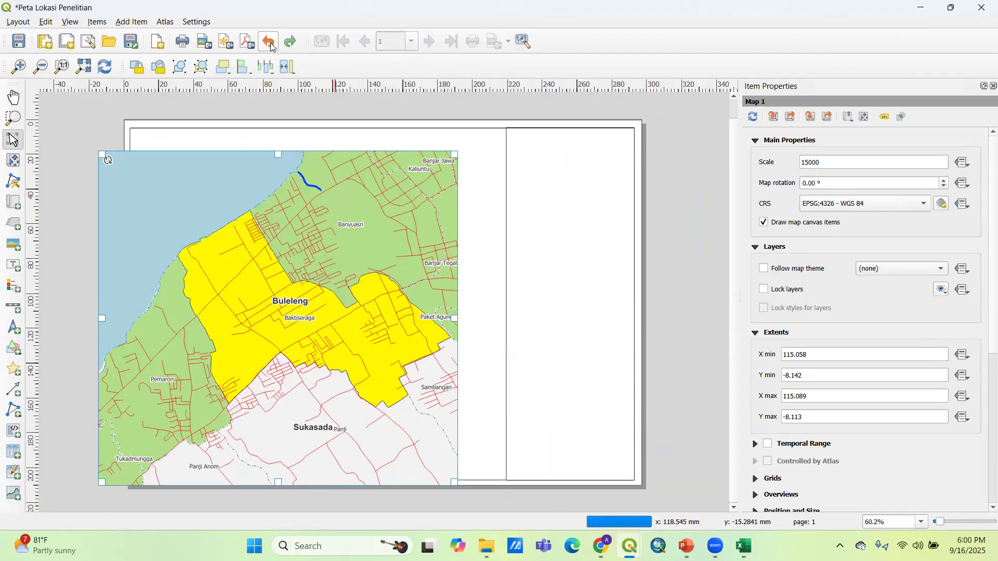
click(270, 44)
click(269, 44)
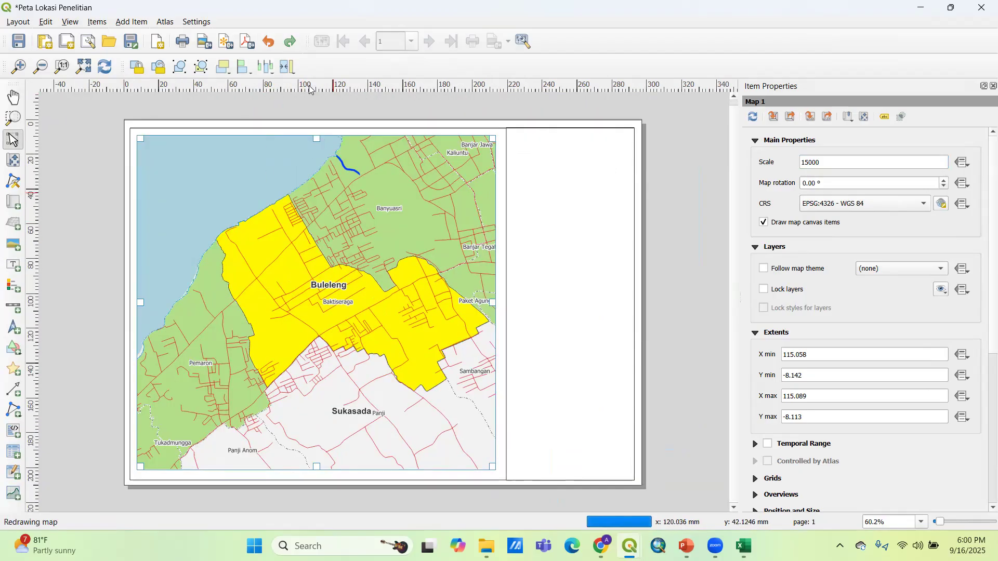
Step: Shift the map content within its frame to balance the Baktiseraga area, leaving the map item in place
click(14, 162)
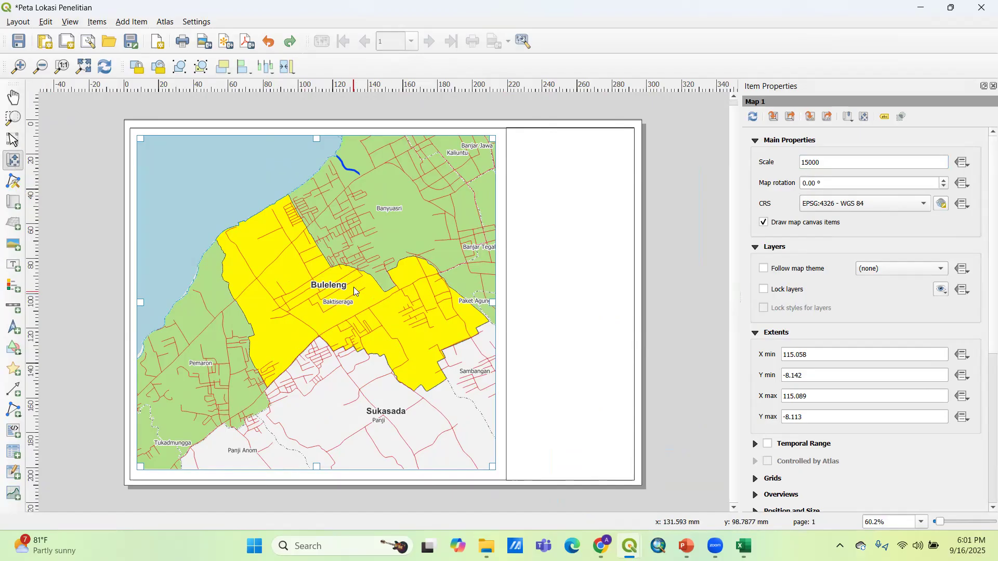
drag(329, 249, 348, 334)
key(v)
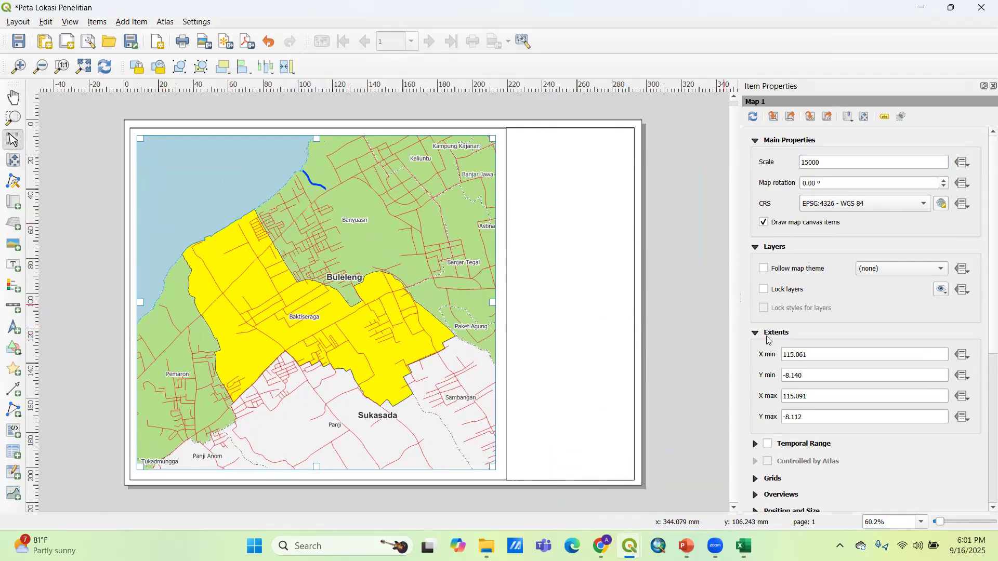
Step: Enable a frame around the map item
scroll(770, 340, down, 3)
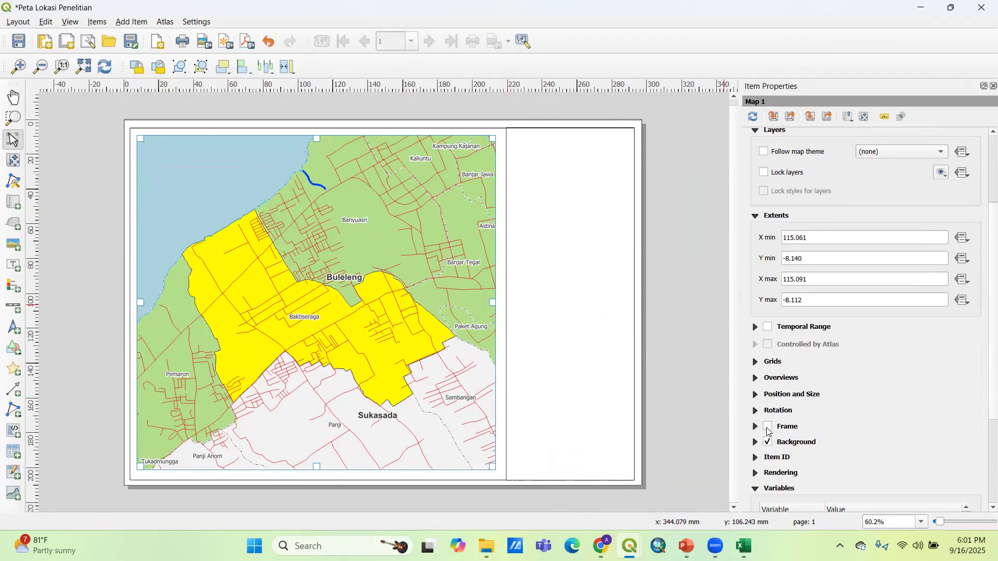
click(768, 428)
scroll(776, 408, down, 4)
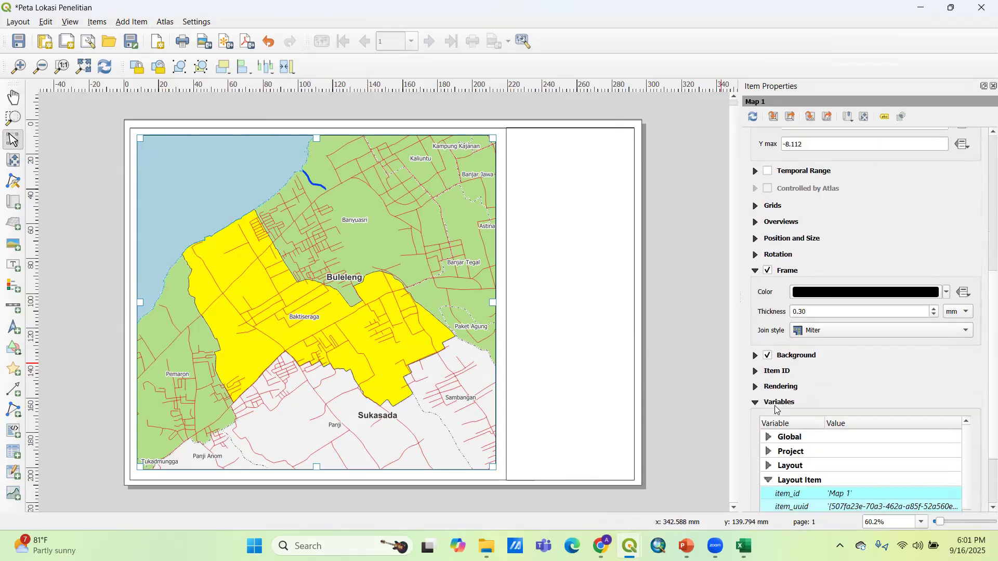
Step: Add a new grid to the map item and select it in the grid list
scroll(766, 211, up, 1)
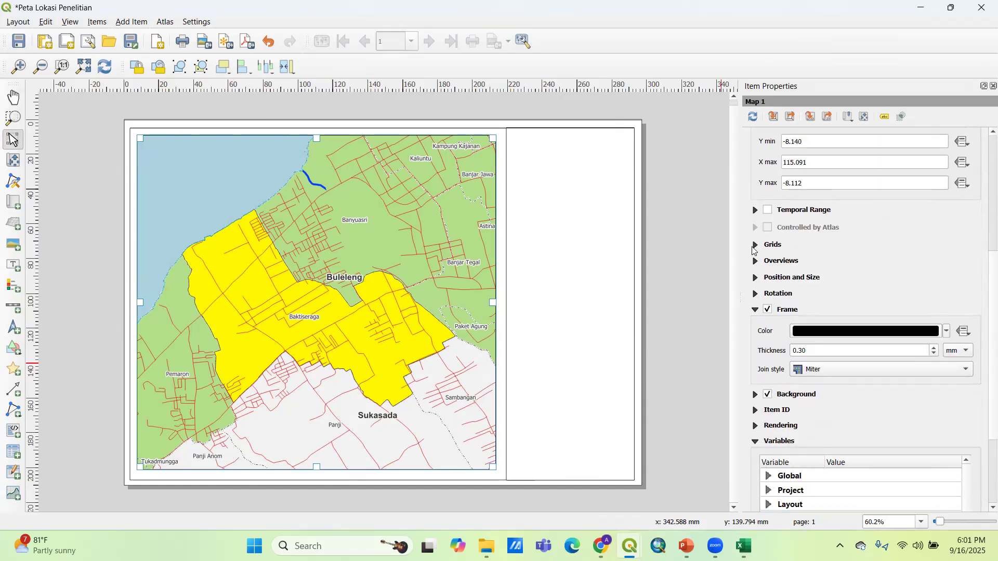
click(755, 245)
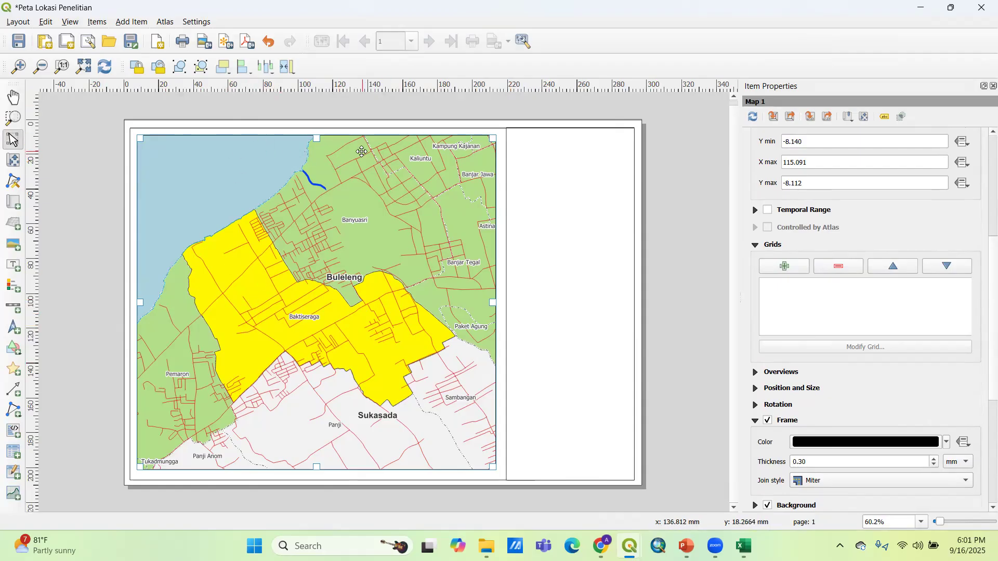
click(785, 265)
click(787, 287)
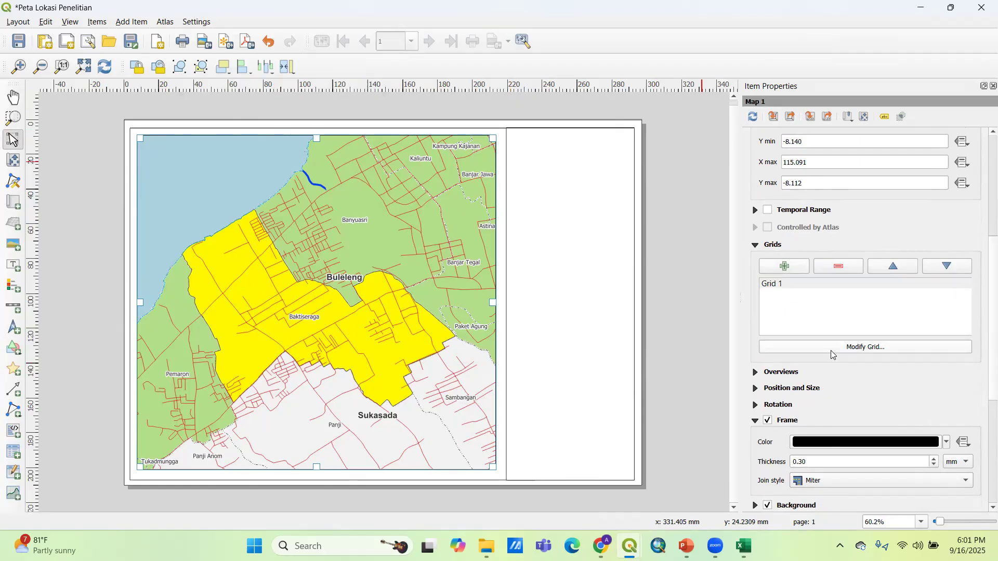
Step: Open the grid's properties and set its CRS to Project CRS: EPSG:4326 - WGS 84, keeping the Solid grid type
click(831, 349)
click(852, 180)
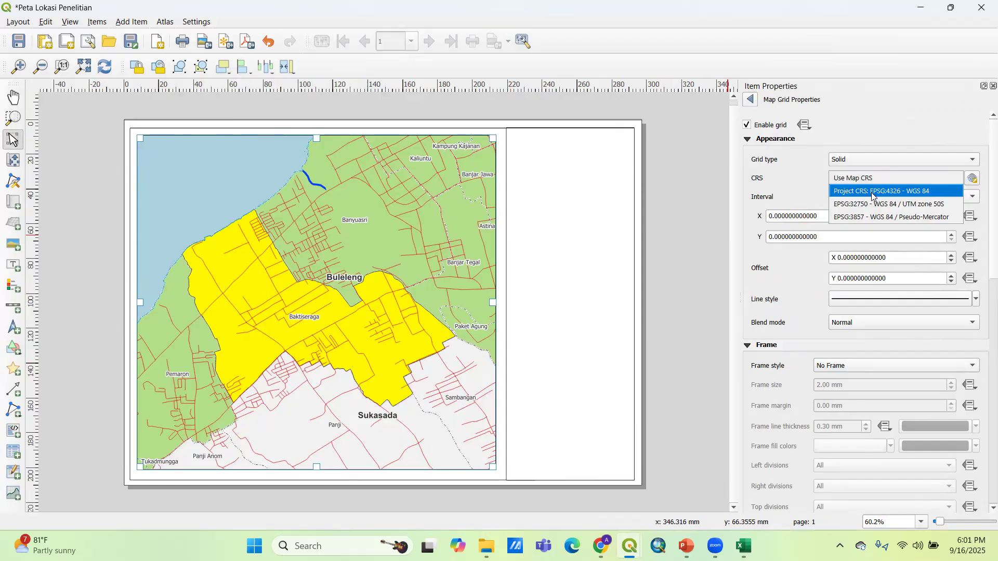
click(874, 196)
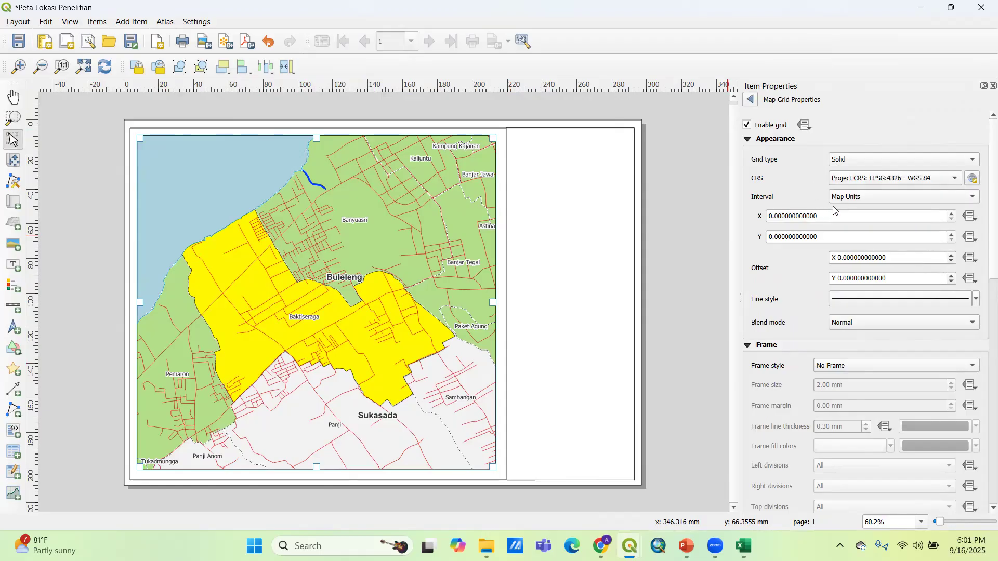
click(843, 160)
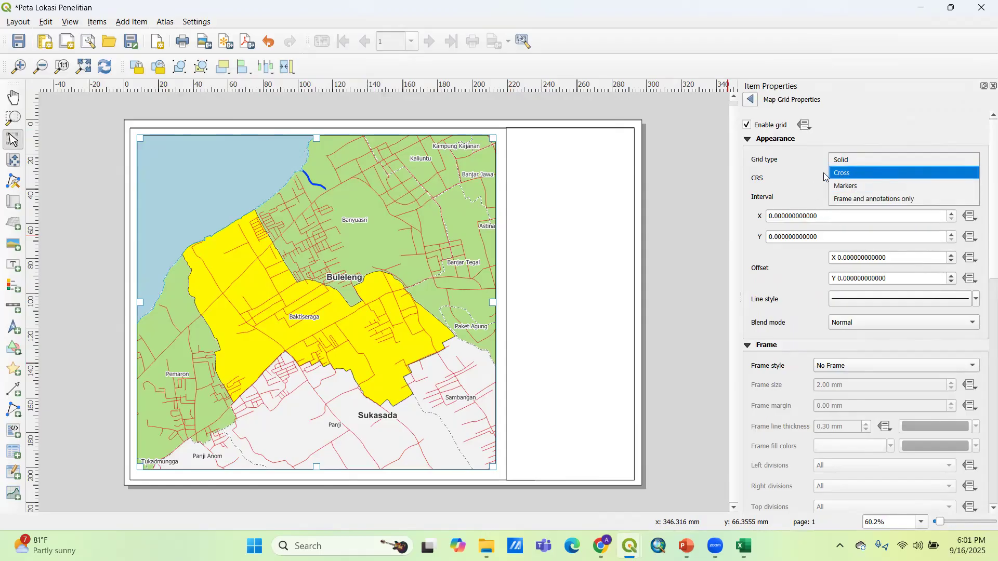
click(837, 165)
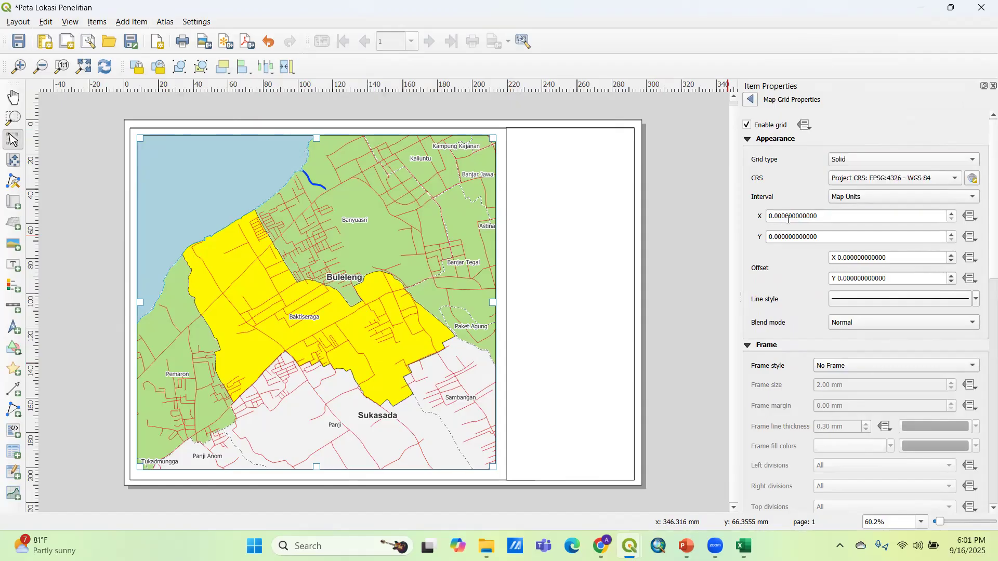
click(785, 217)
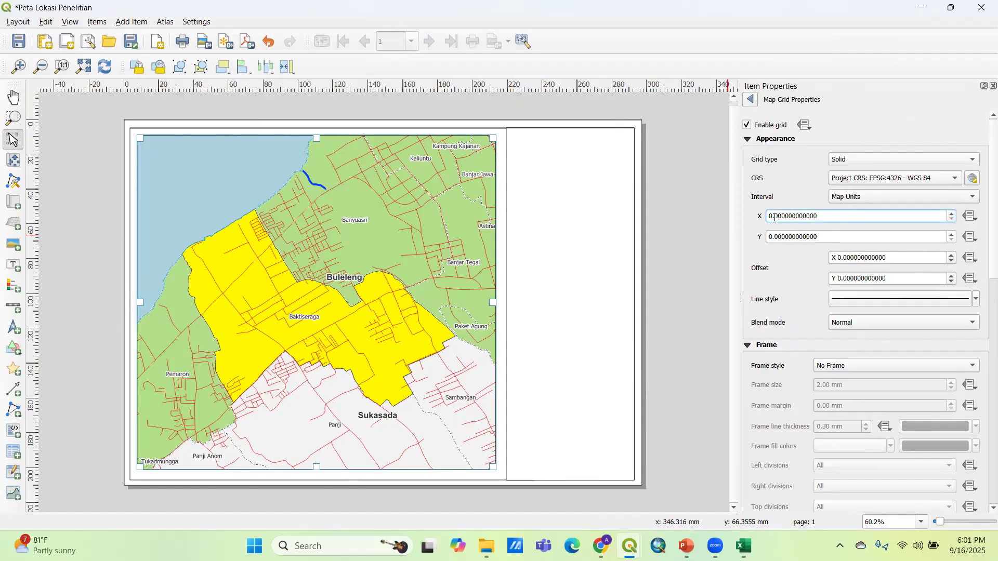
click(873, 176)
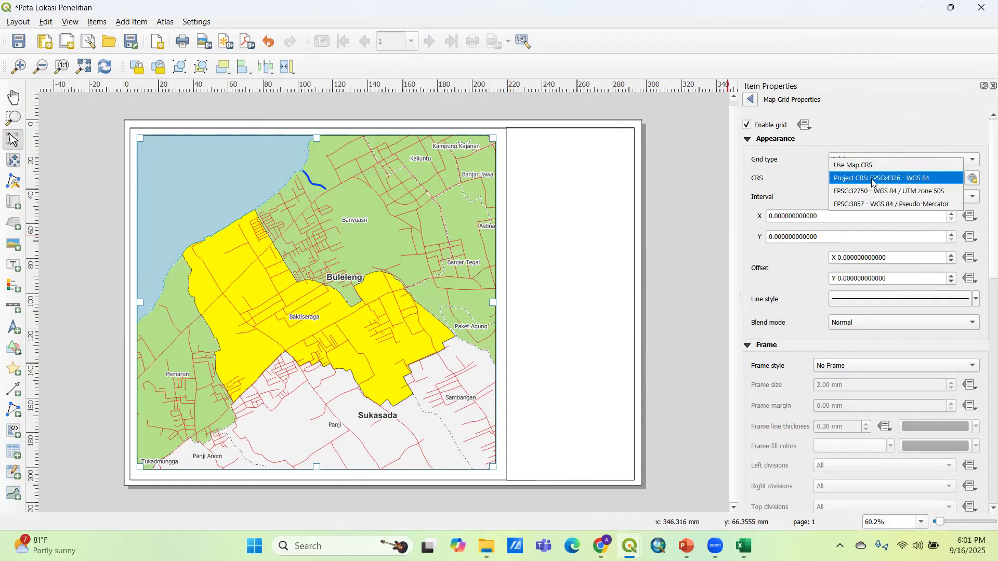
click(873, 182)
click(856, 182)
Step: Set the grid's X interval to 0.01 map units
click(775, 220)
drag(772, 218, 820, 219)
click(819, 218)
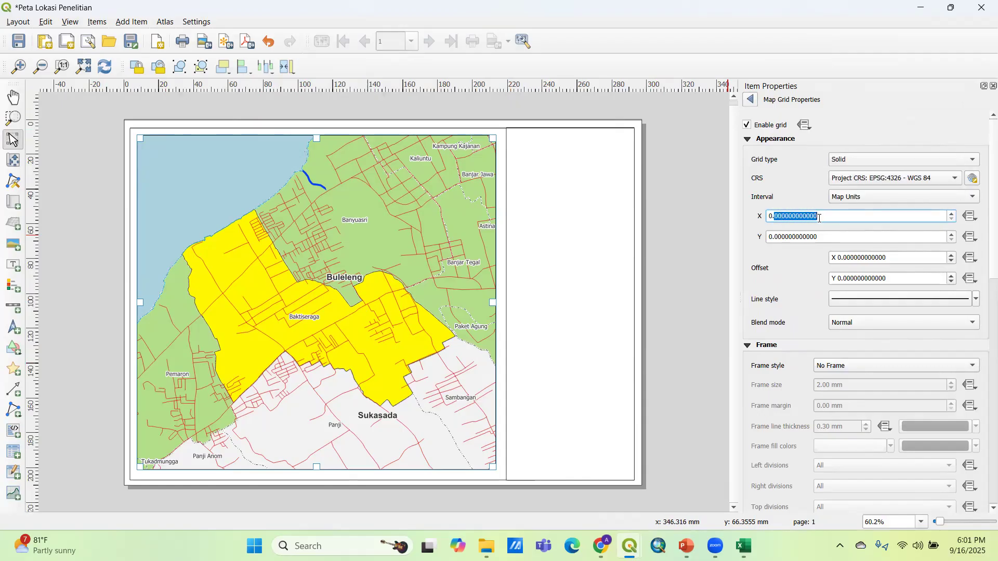
click(808, 216)
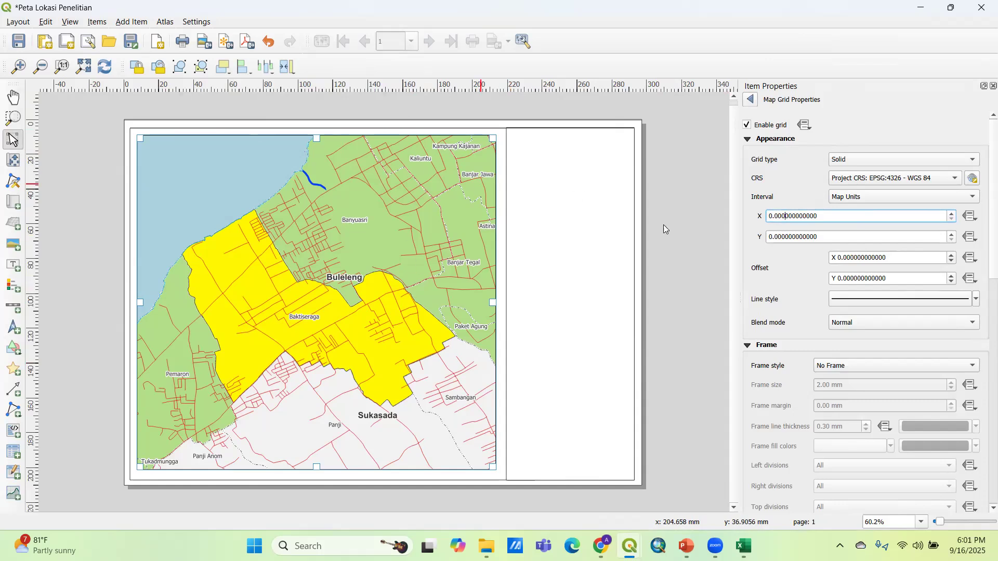
drag(794, 217, 775, 217)
click(775, 217)
text(1)
click(786, 237)
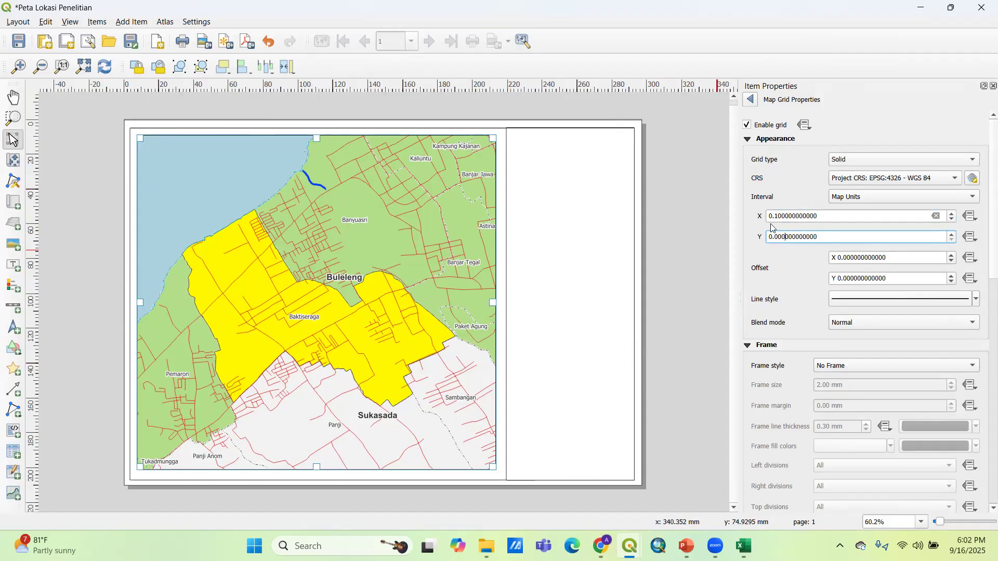
click(778, 218)
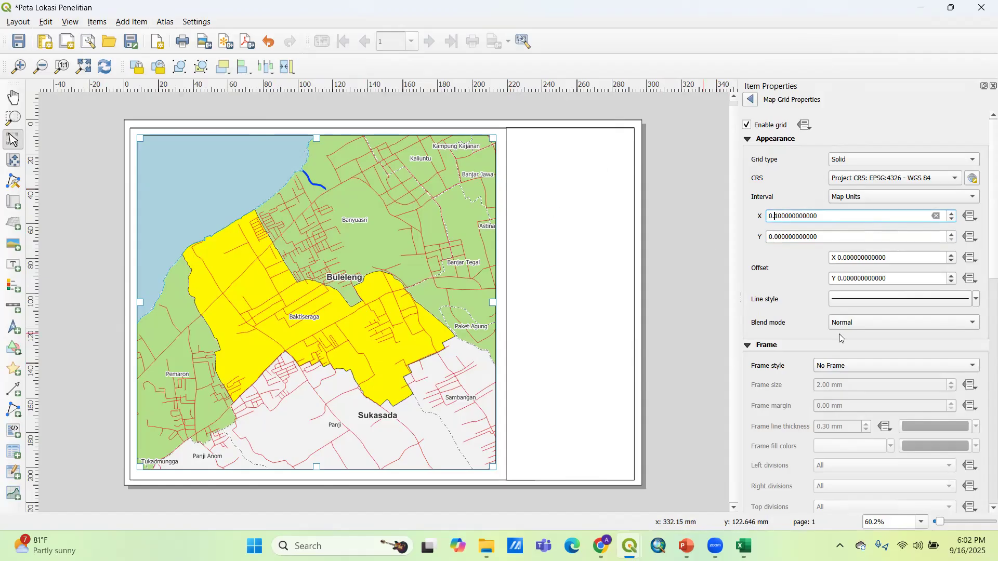
key(shift+Left)
key(Left)
text(0)
Step: Set the grid's Y interval to 0.01 map units
click(790, 237)
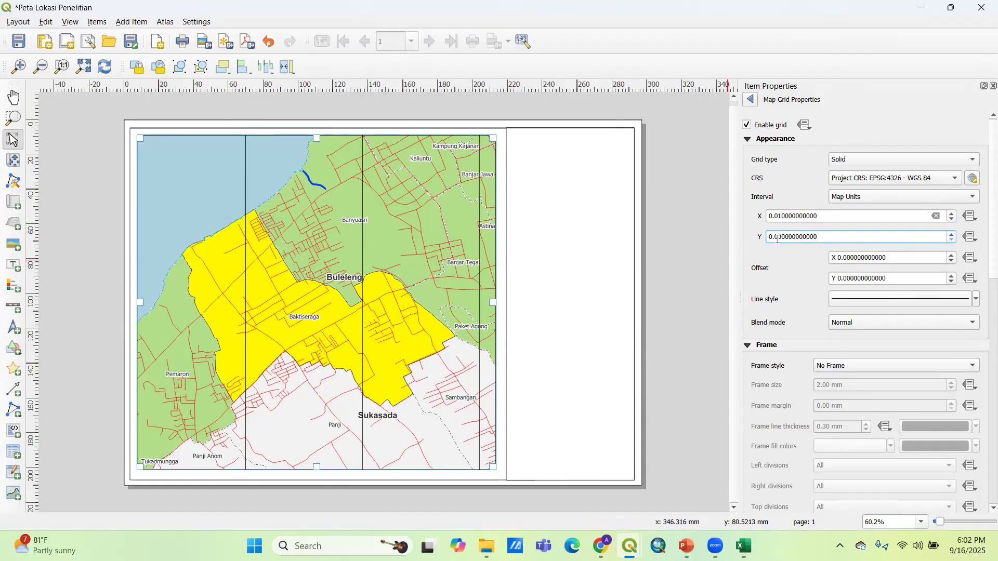
text(1)
click(768, 278)
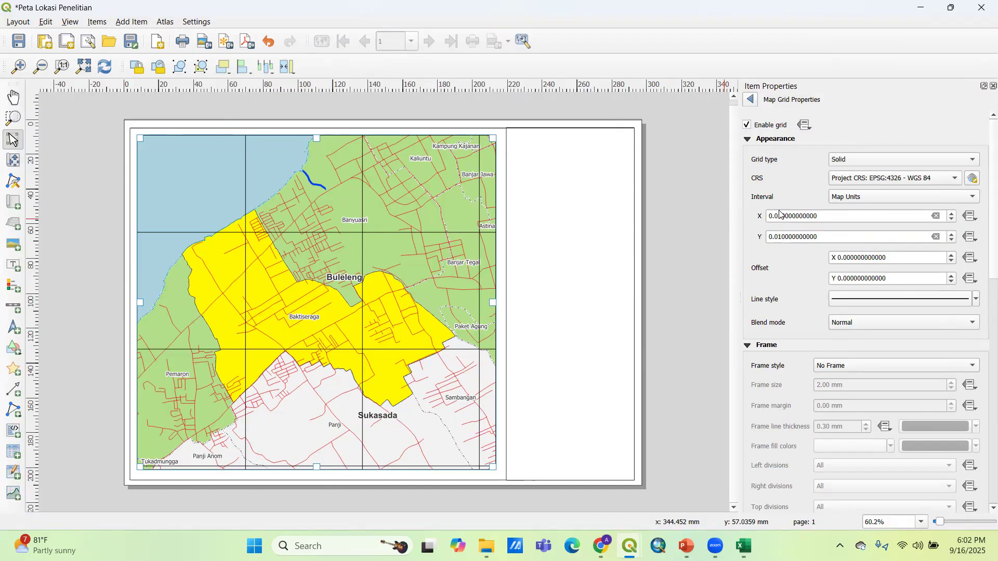
Step: Set the stroke width of the grid's simple line symbol to 0.1 mm
click(896, 301)
click(863, 130)
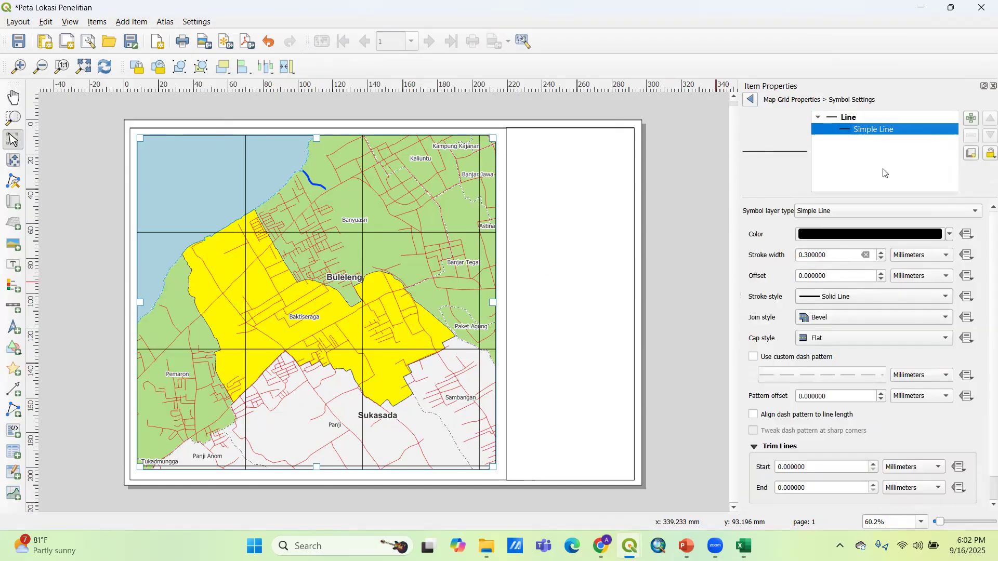
click(881, 260)
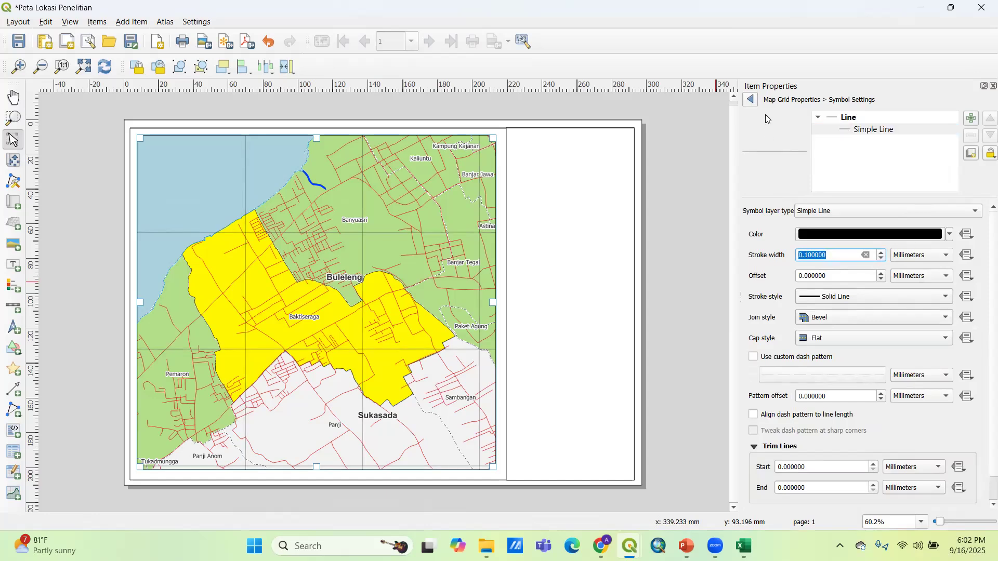
Step: Recolour the grid lines turquoise blue and return to the grid's properties
click(949, 234)
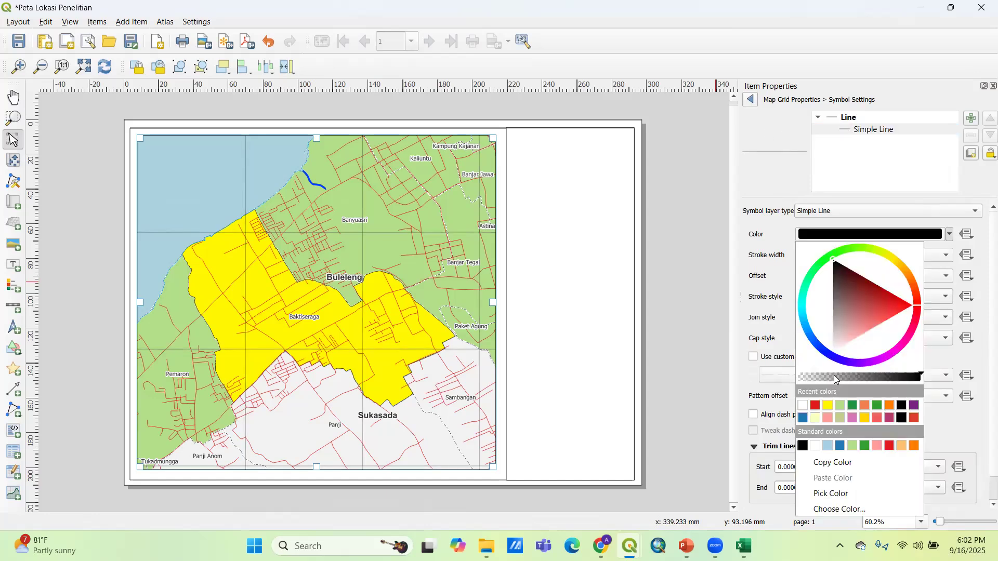
click(828, 445)
mouse_move(806, 326)
mouse_down()
mouse_move(821, 311)
mouse_move(832, 332)
mouse_move(819, 331)
mouse_up()
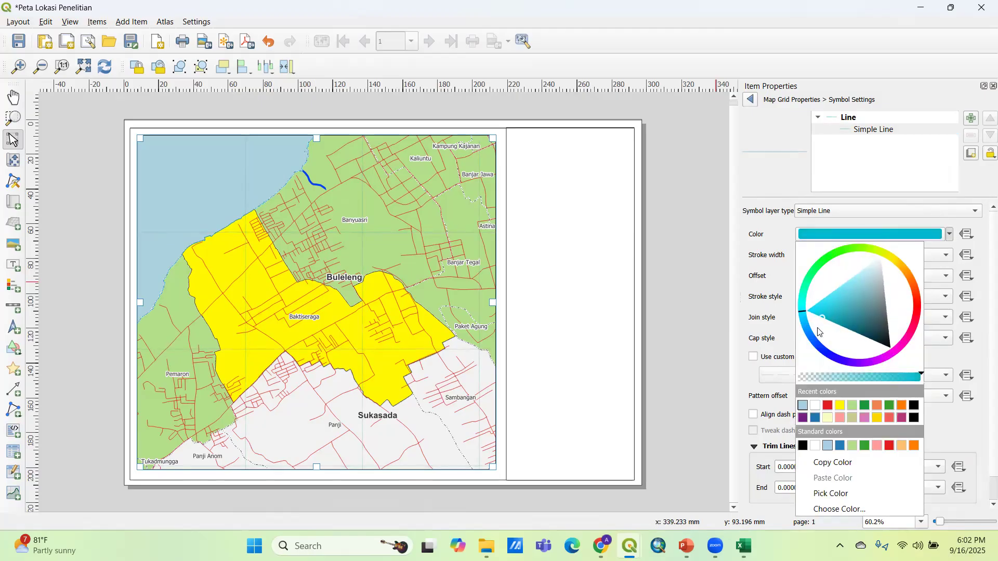
click(767, 286)
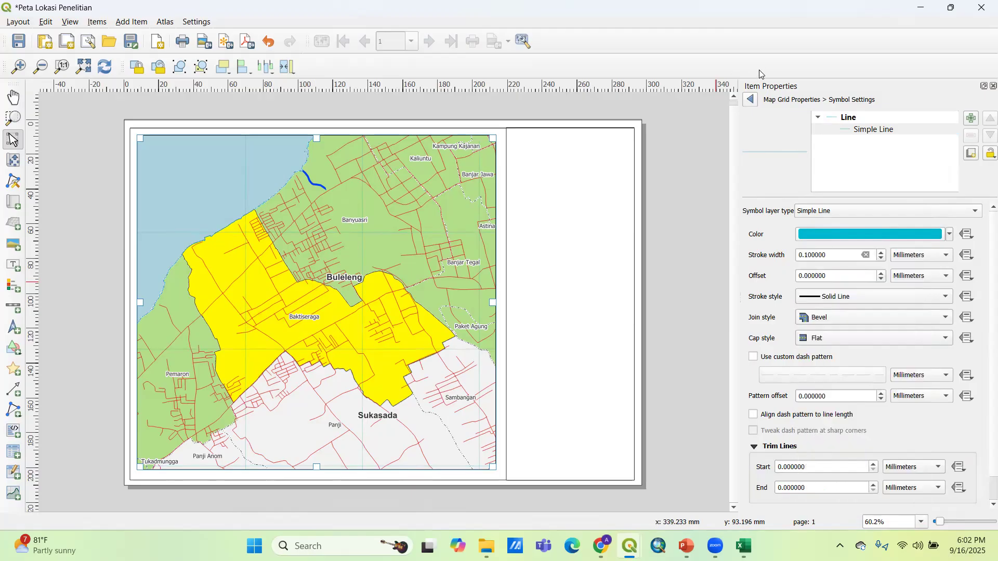
click(752, 100)
Step: Try the Exterior Ticks frame style at the map's upper right corner and set the grid frame to Interior Ticks instead
scroll(783, 337, down, 5)
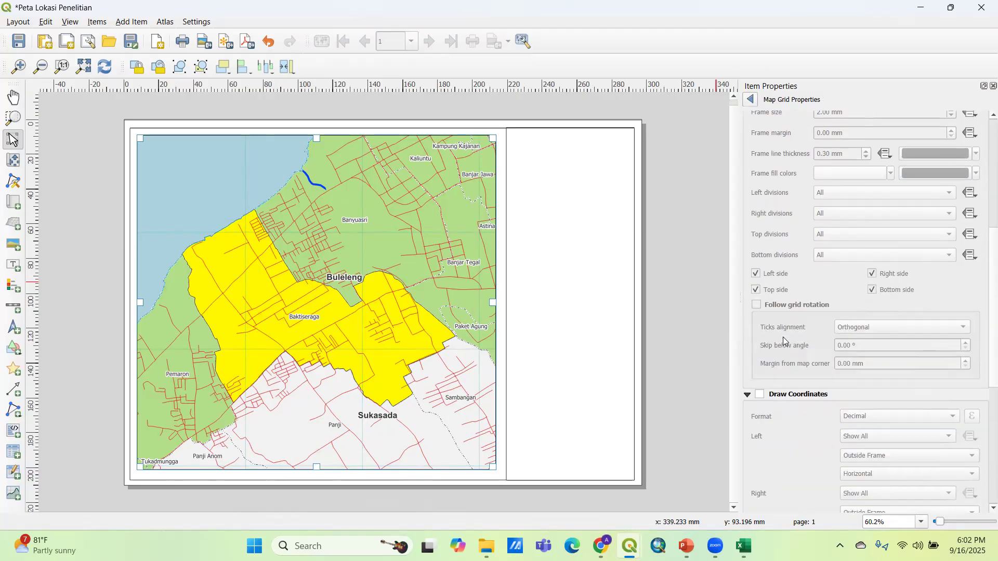
click(833, 174)
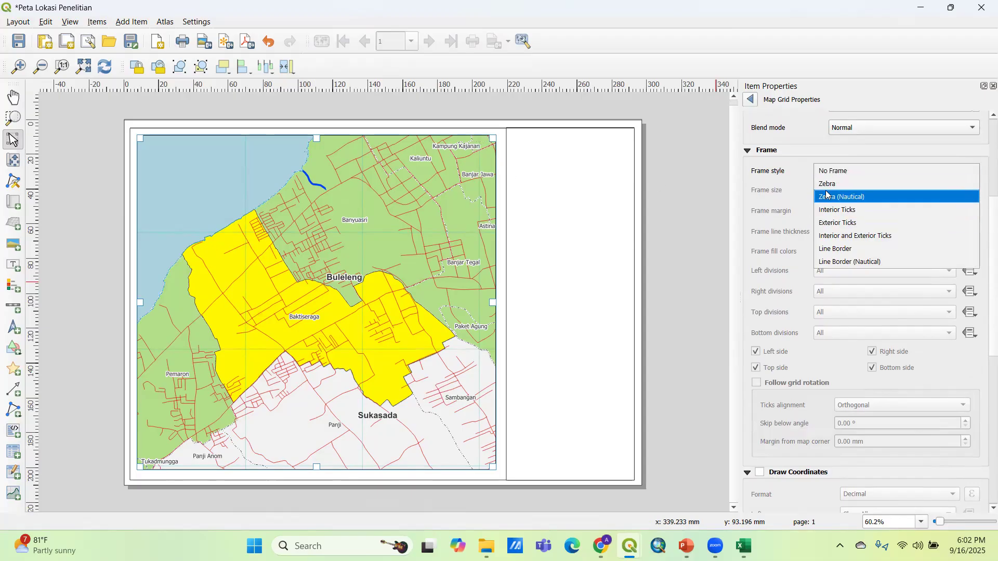
click(797, 198)
scroll(468, 130, up, 5)
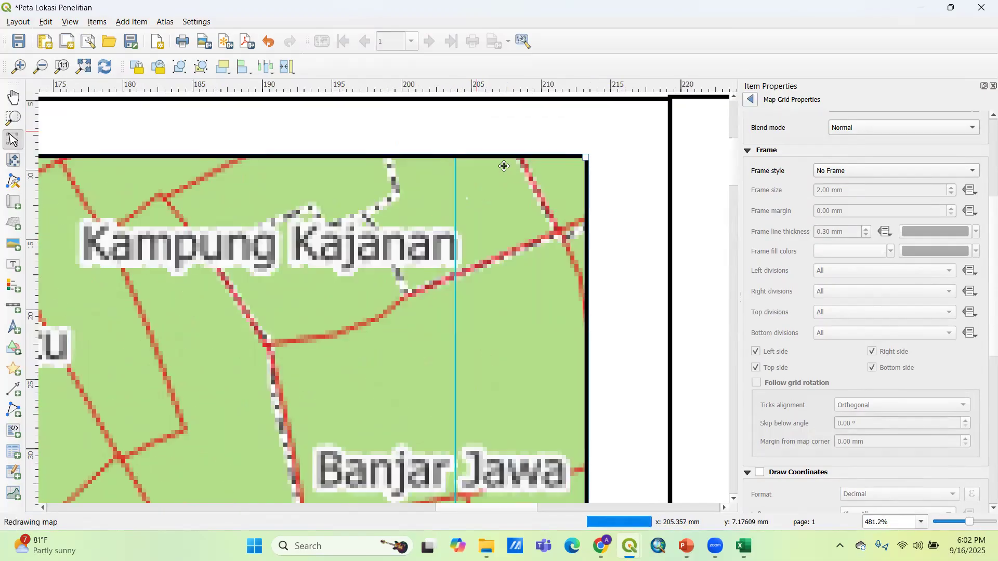
click(829, 174)
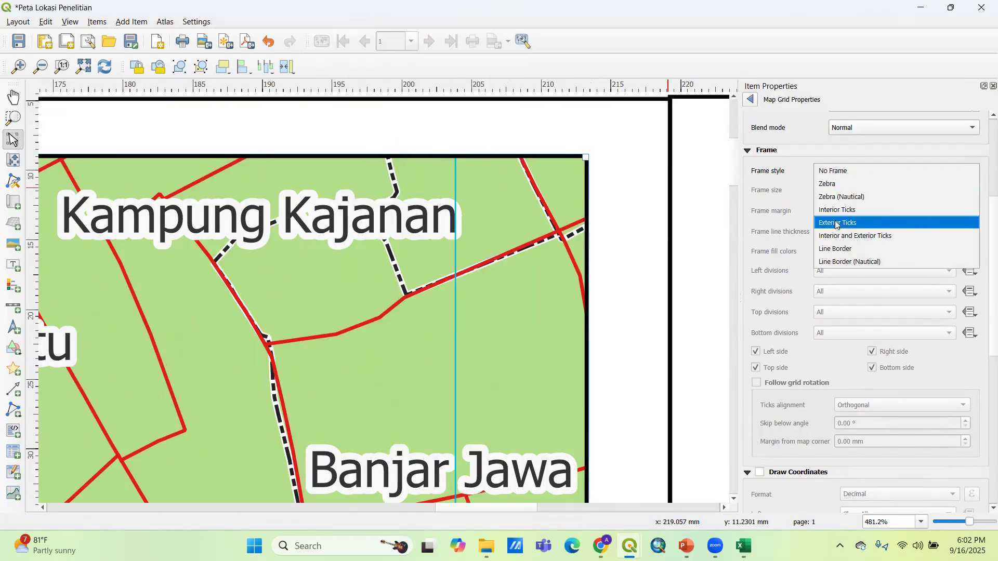
click(837, 223)
click(851, 179)
click(843, 159)
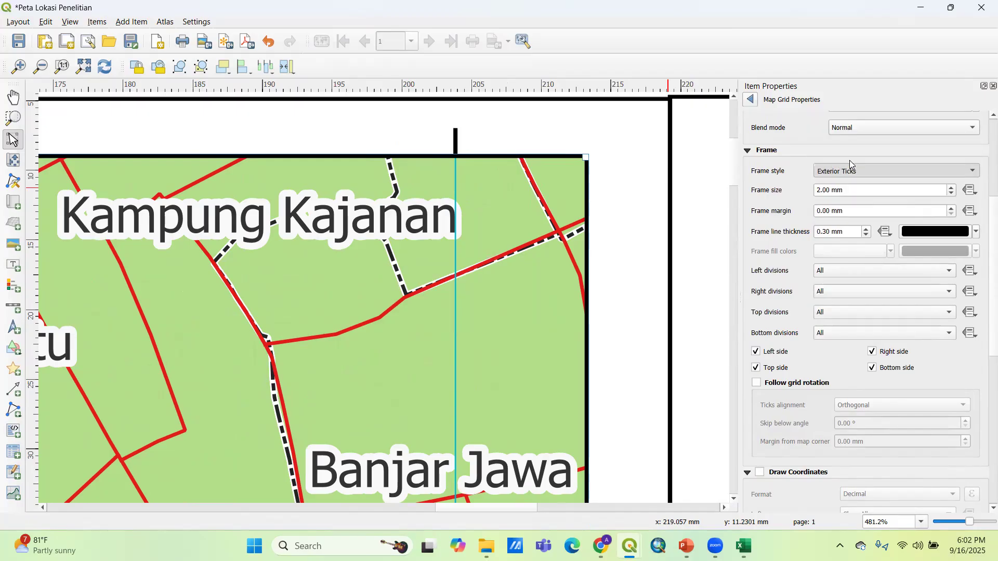
click(843, 177)
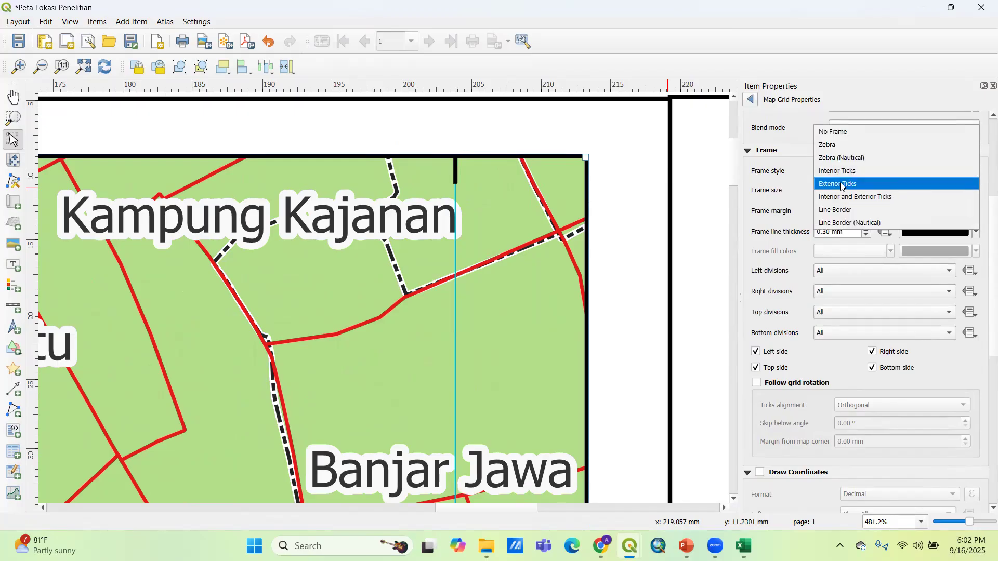
click(780, 201)
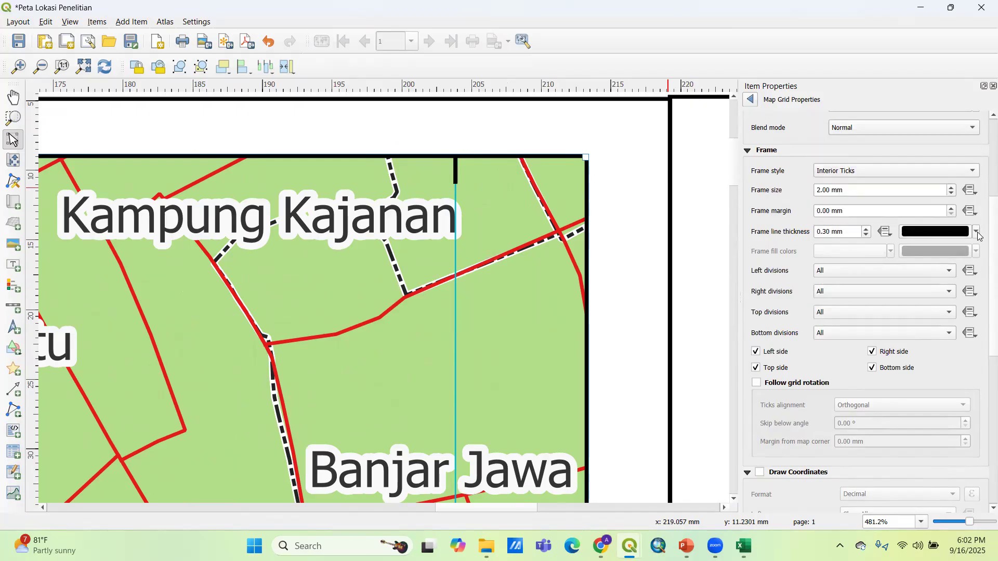
Step: Change the grid frame's line colour to bright cyan
click(977, 232)
click(876, 95)
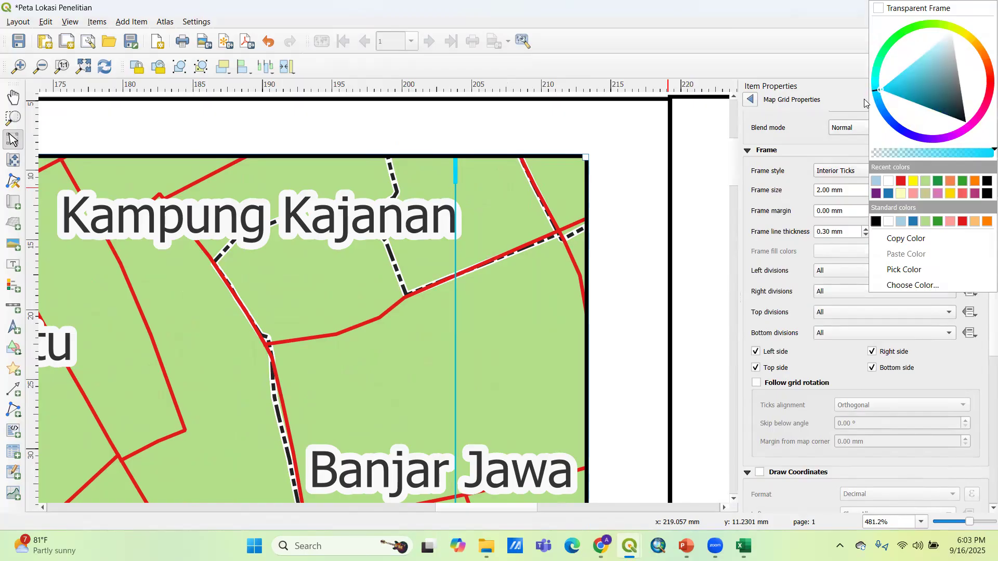
click(804, 166)
Step: Show the whole page again, reselect the map item and reopen the properties of its grid
click(750, 99)
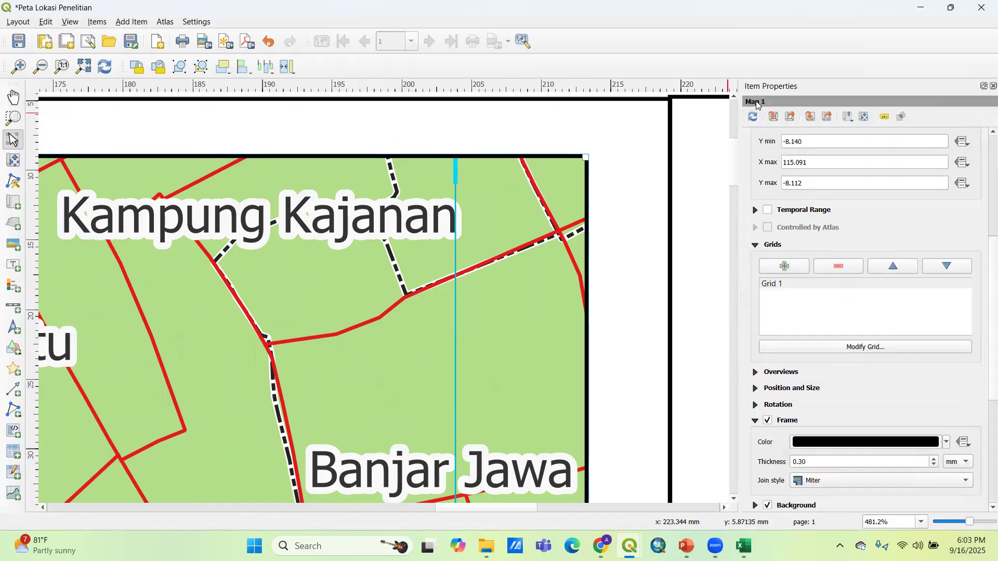
scroll(540, 261, down, 2)
scroll(595, 168, up, 2)
click(574, 177)
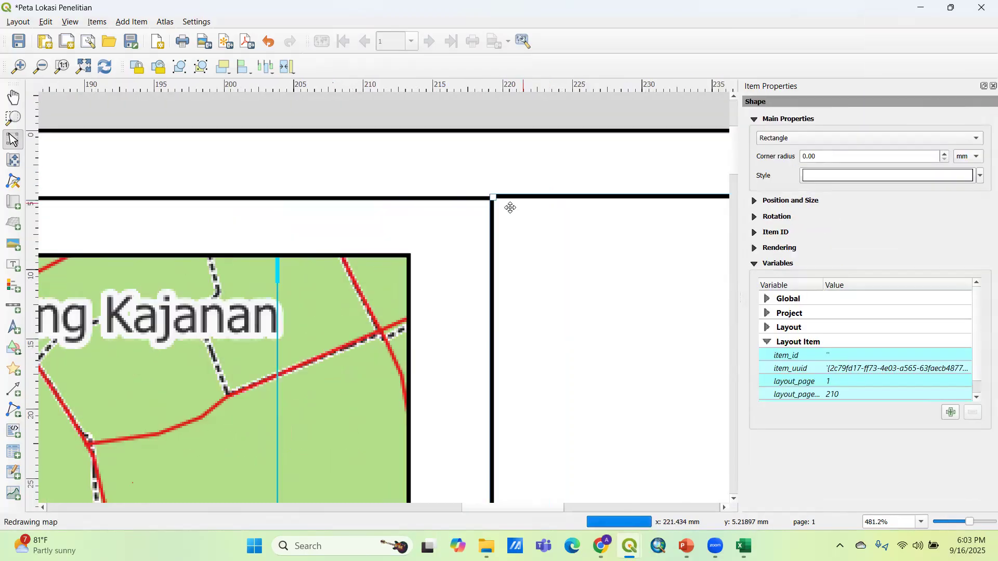
key(ctrl+0)
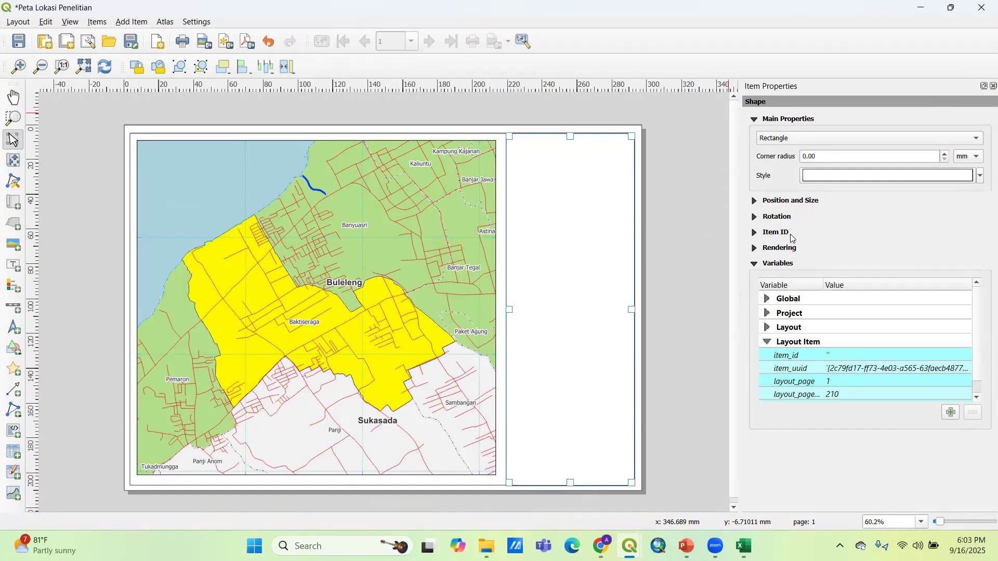
click(702, 192)
click(449, 202)
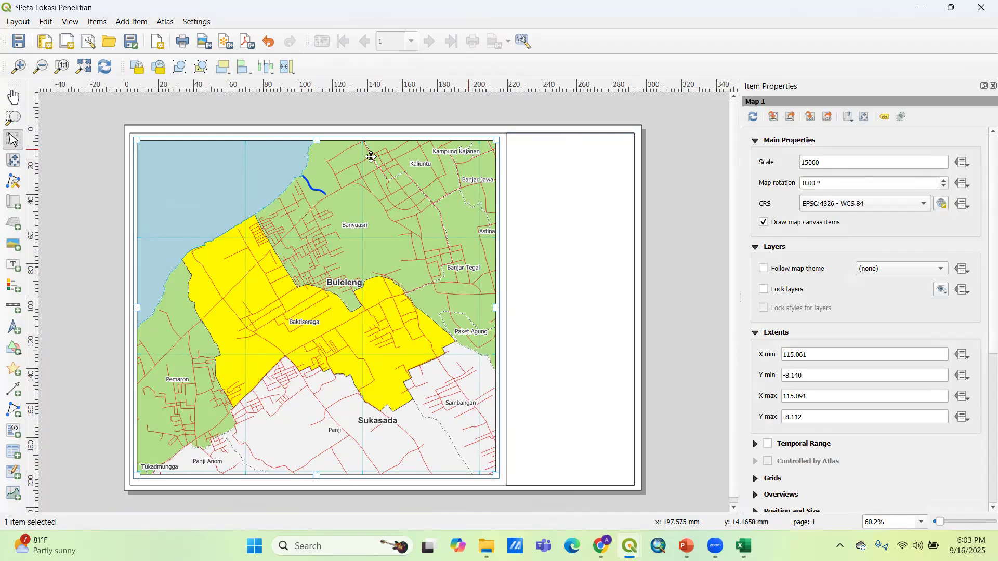
scroll(782, 325, down, 5)
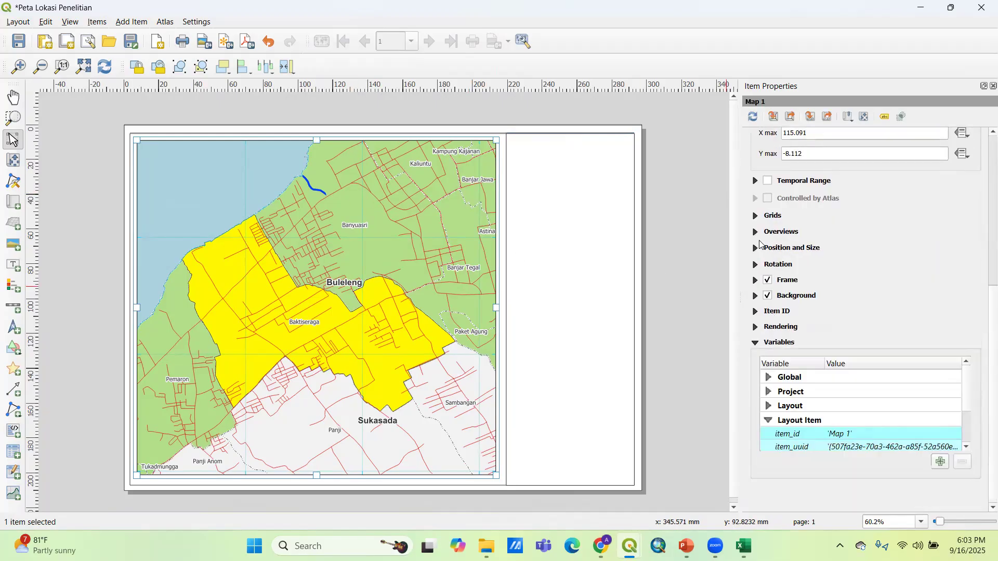
click(756, 216)
click(798, 254)
click(824, 304)
Step: Turn on coordinate labels for the map grid in the Degree, Minute, Second with Suffix format
scroll(777, 332, down, 2)
scroll(777, 331, down, 5)
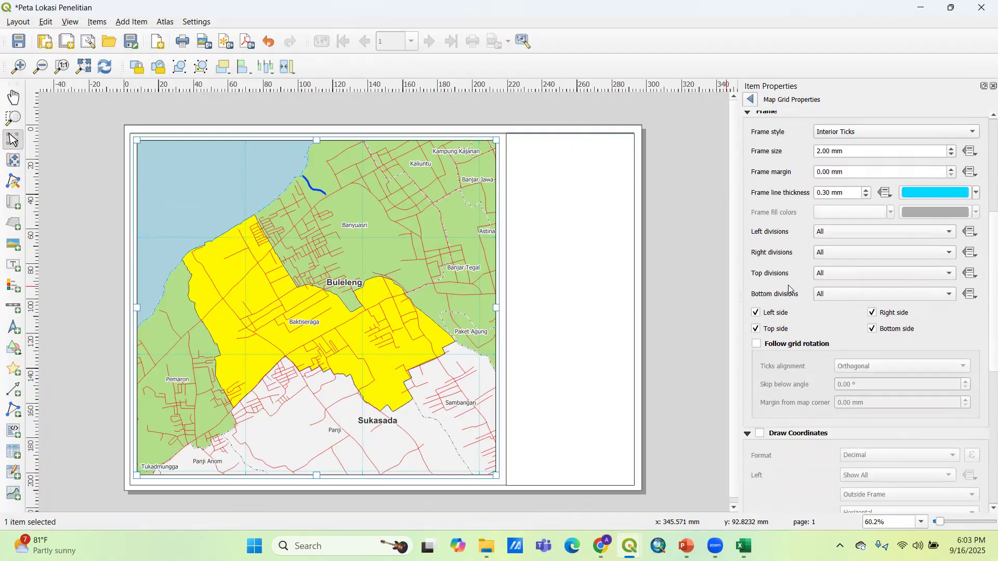
scroll(763, 306, down, 3)
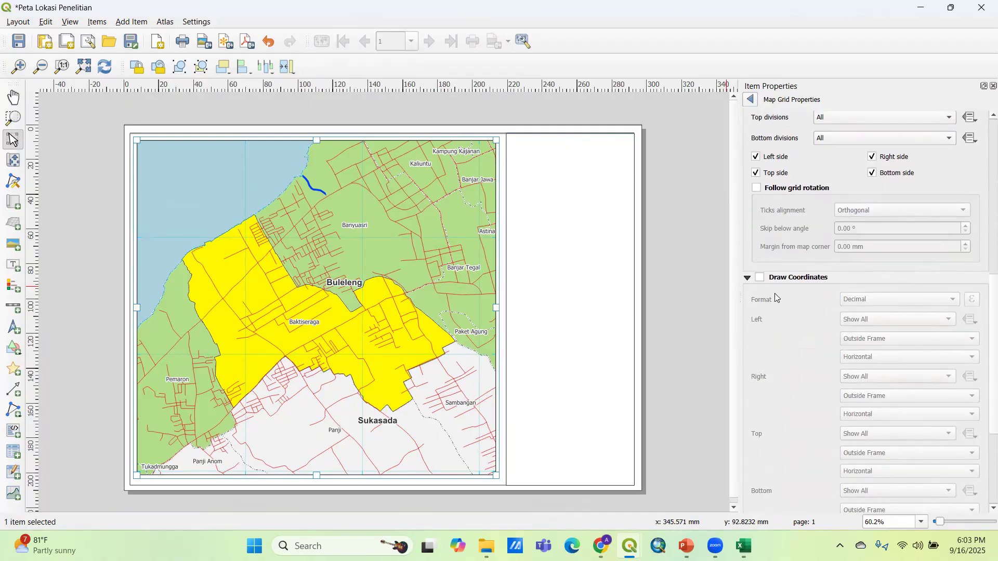
scroll(775, 293, down, 3)
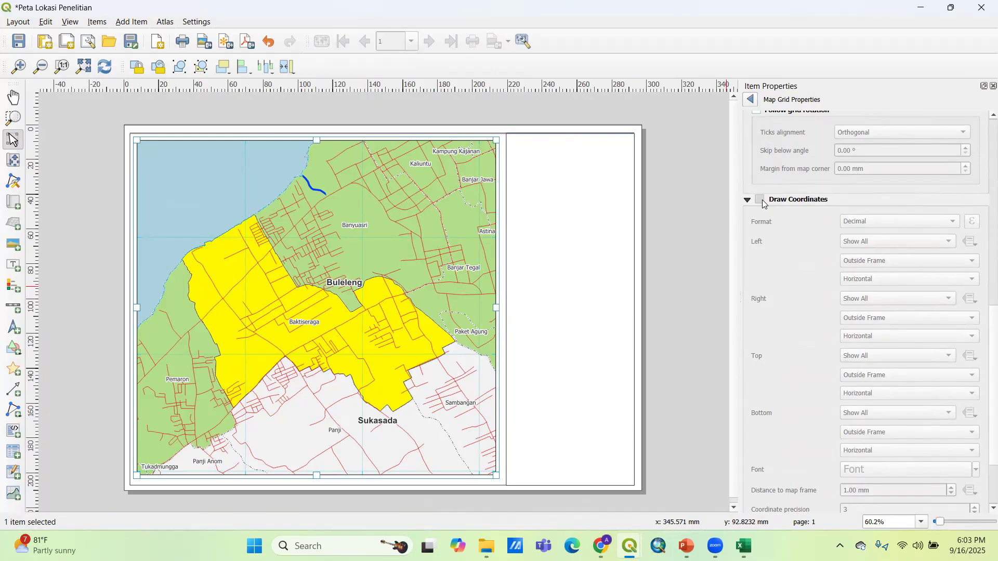
click(761, 201)
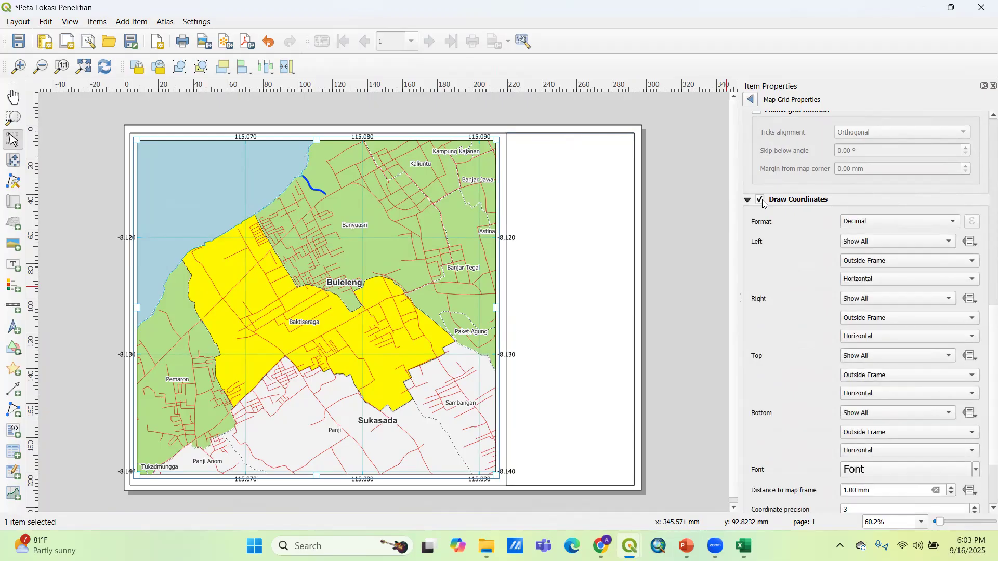
click(868, 223)
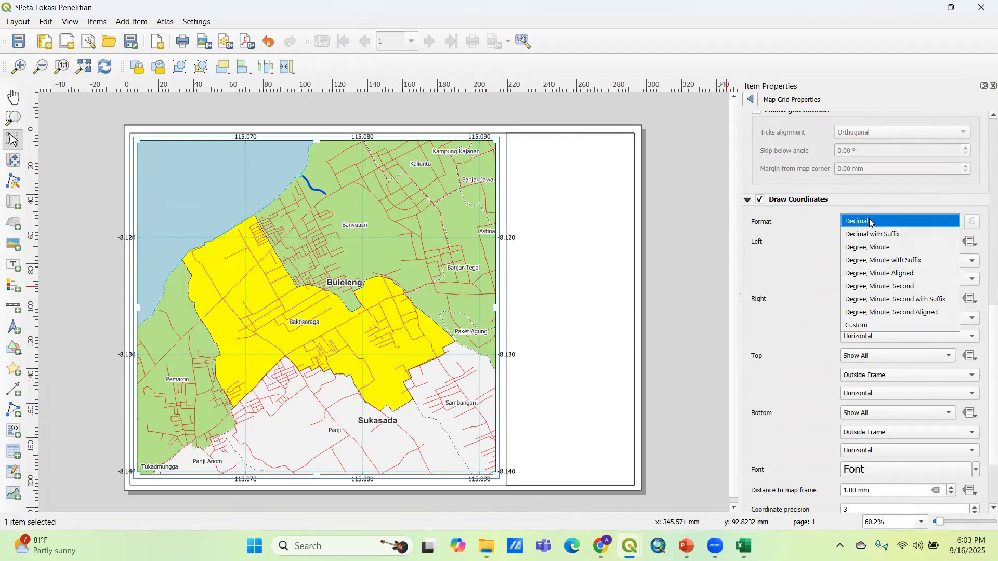
click(892, 300)
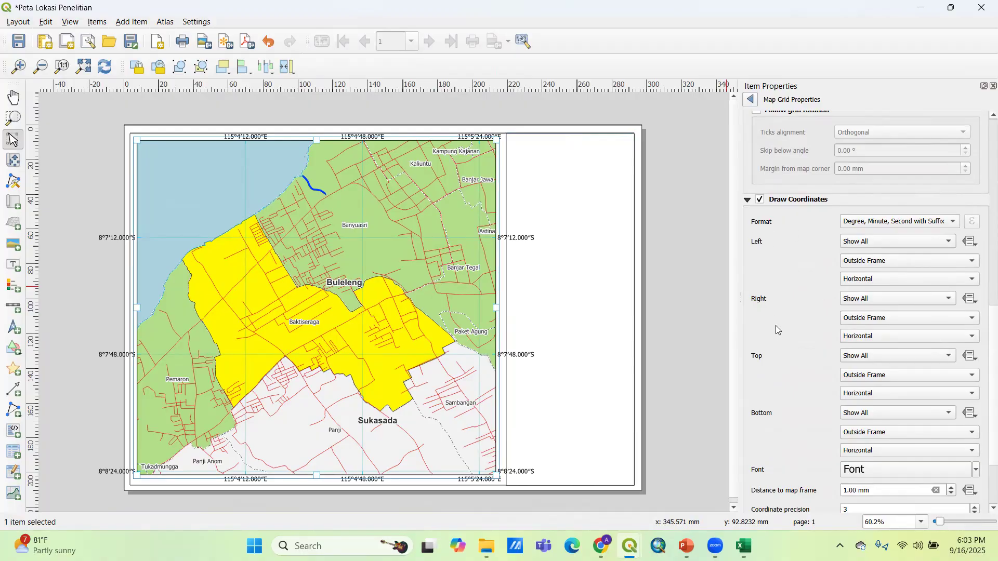
Step: Set the left and right grid coordinates to the Vertical Ascending orientation
click(858, 280)
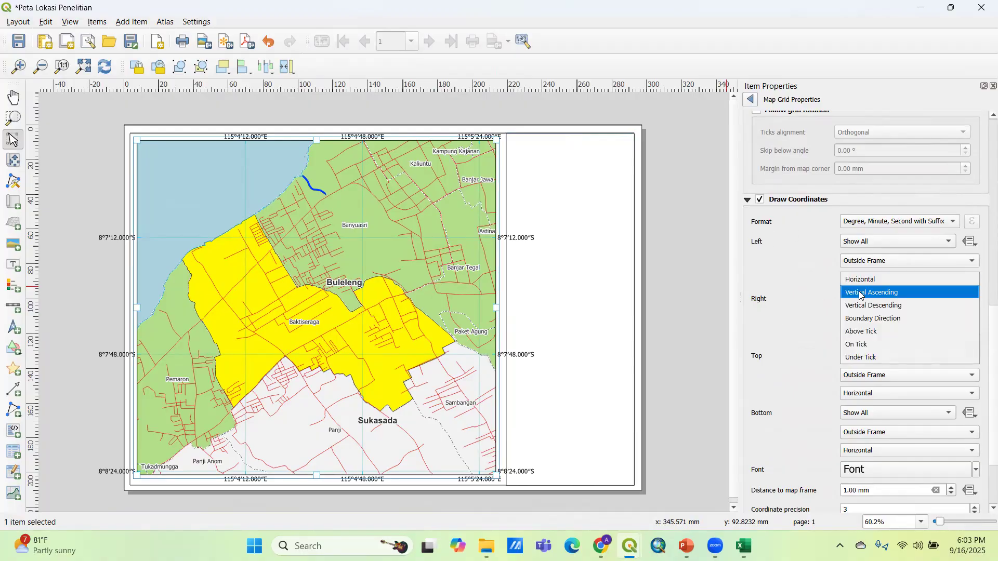
click(861, 293)
click(859, 338)
click(860, 350)
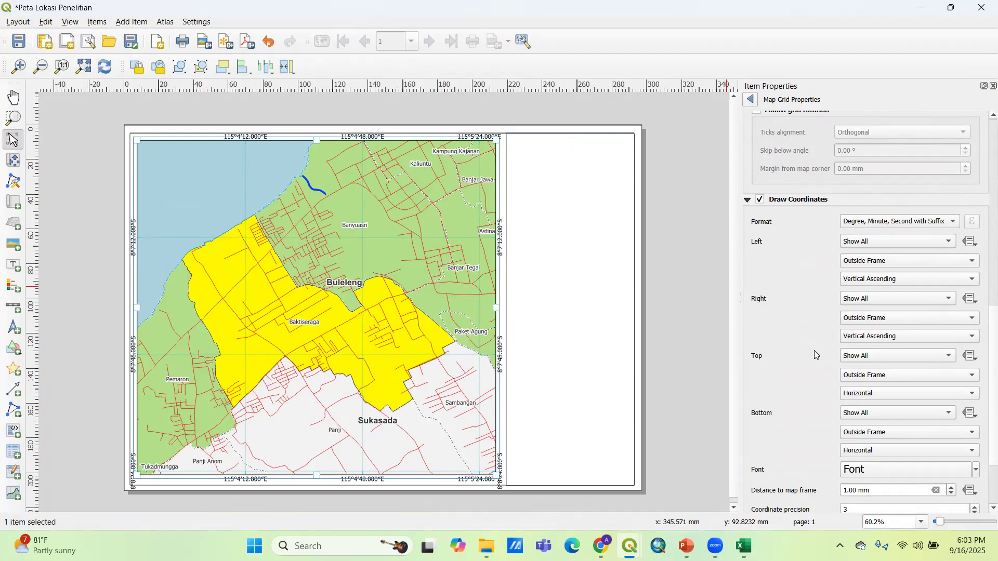
Step: Set the grid coordinate precision to 0
scroll(795, 364, down, 3)
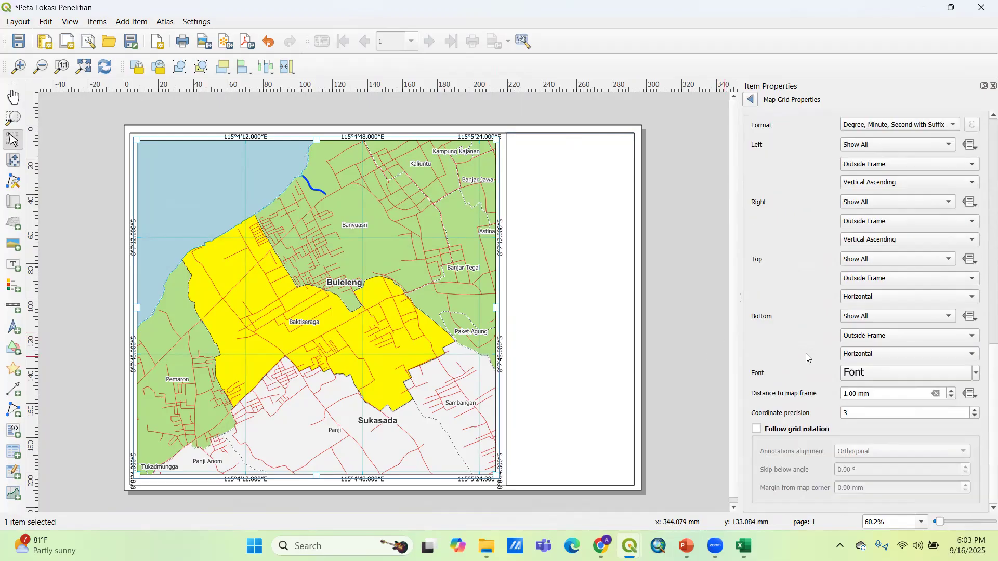
double_click(855, 412)
text(0)
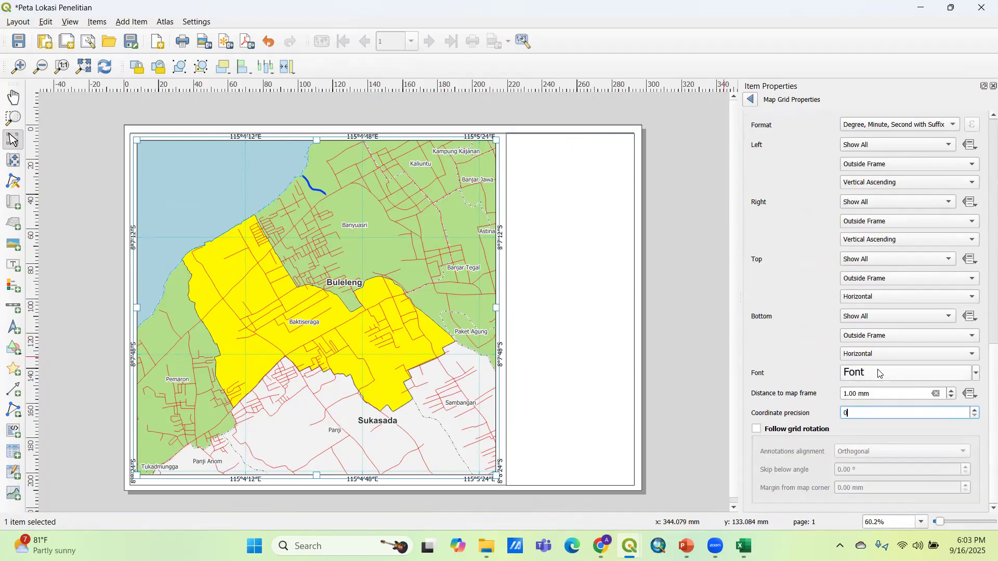
click(815, 374)
Step: Reduce the grid coordinate font to 8 points, colour it bright sky blue and deselect the map
scroll(871, 370, down, 1)
scroll(875, 376, down, 1)
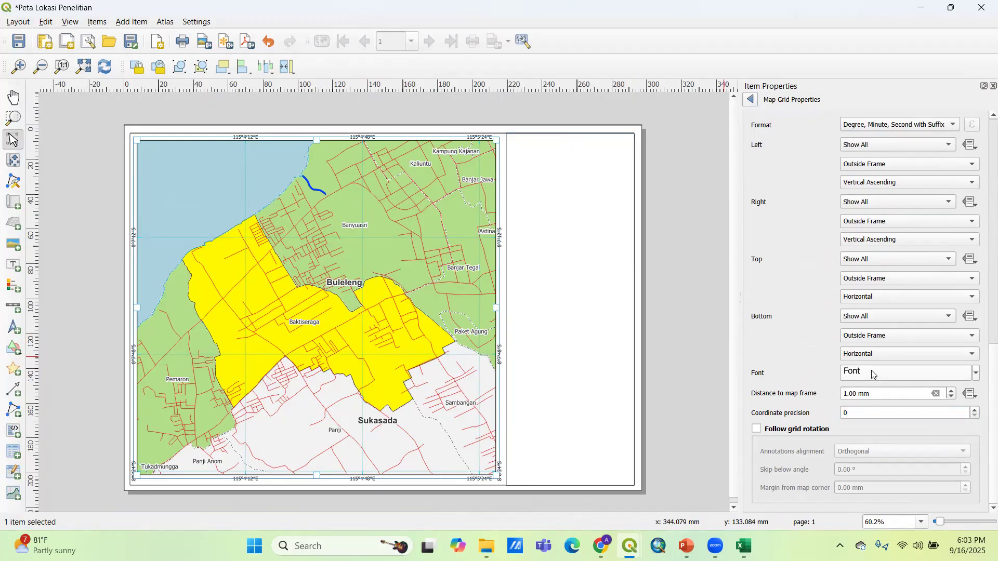
click(978, 375)
click(846, 199)
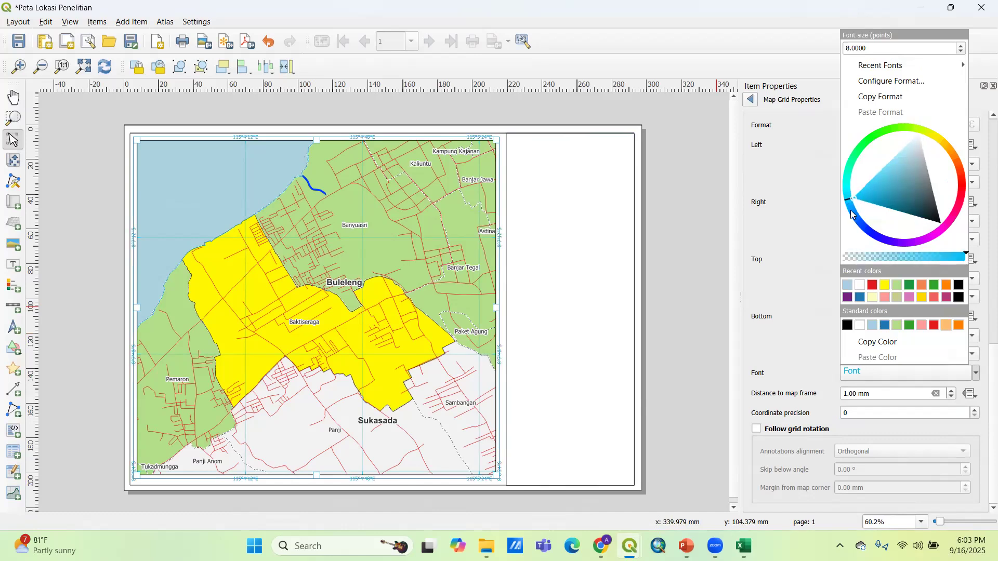
click(753, 236)
click(639, 269)
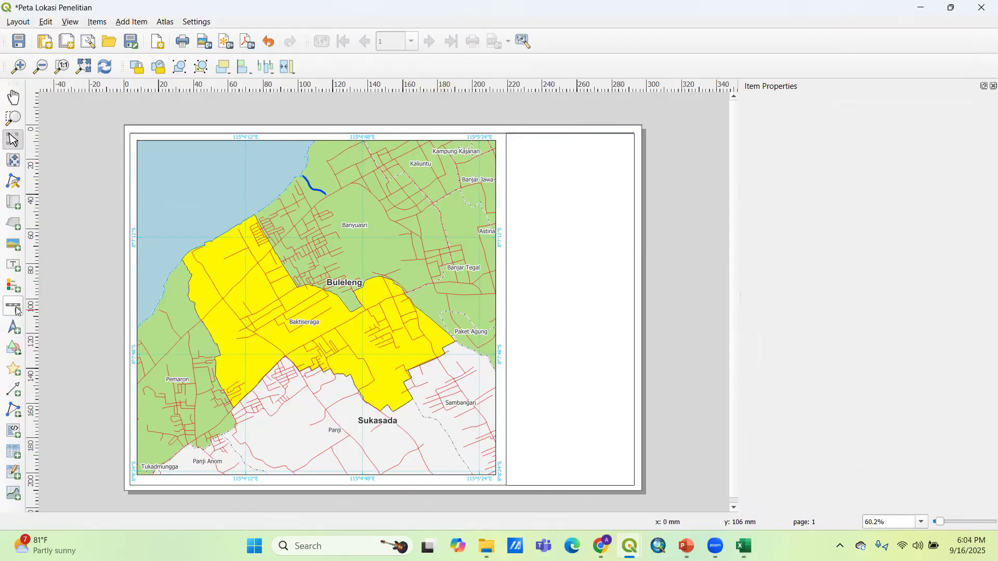
Step: Add a label across the upper part of the empty side panel with the text PETA LOKASI PENELITIAN
click(13, 265)
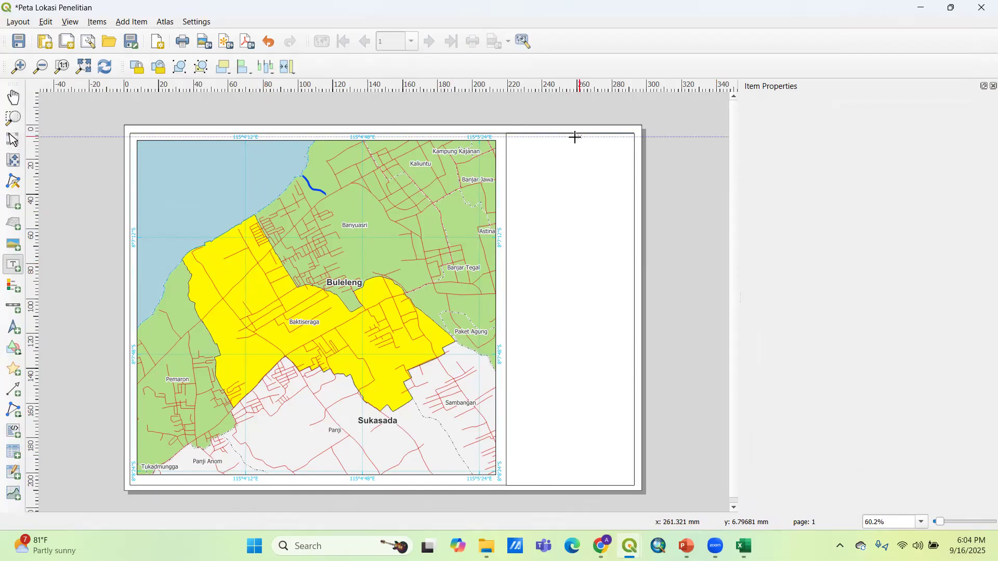
drag(511, 137, 628, 180)
text(PE)
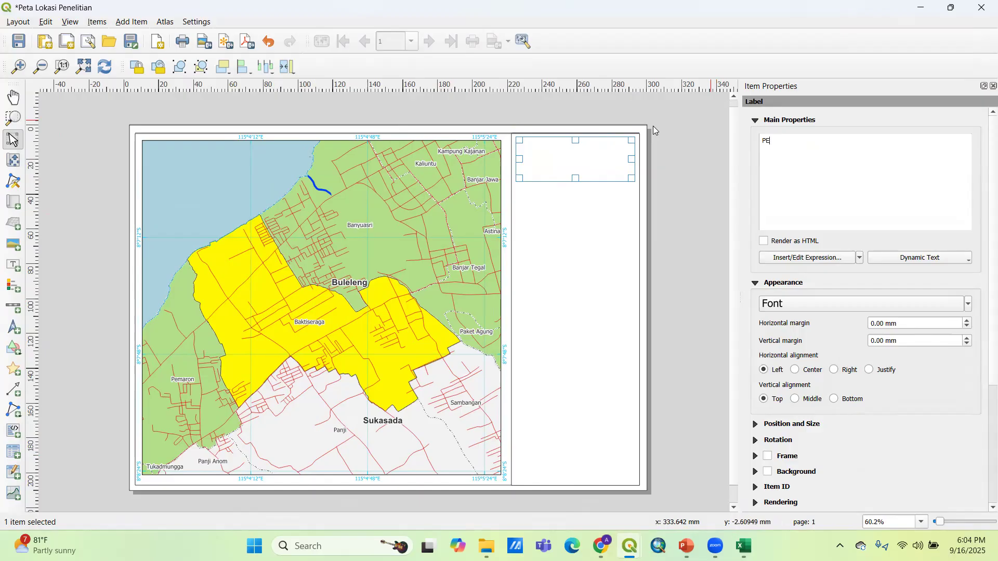
text(TA LOKASI PENE)
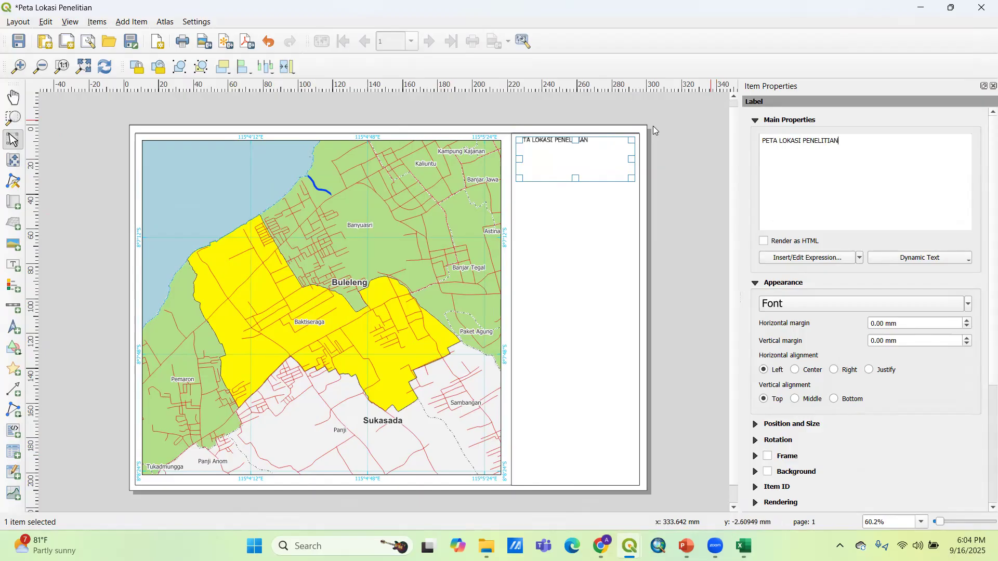
text(LITIAN)
Step: Add the title lines DESA BAKTISERAGA and KECAMATAN BULELENG, KABUPATEN BULELENG, PROVINSI BALI to the label
key(Return)
text(DESA BAKTISERAGA)
key(Return)
text(KEC)
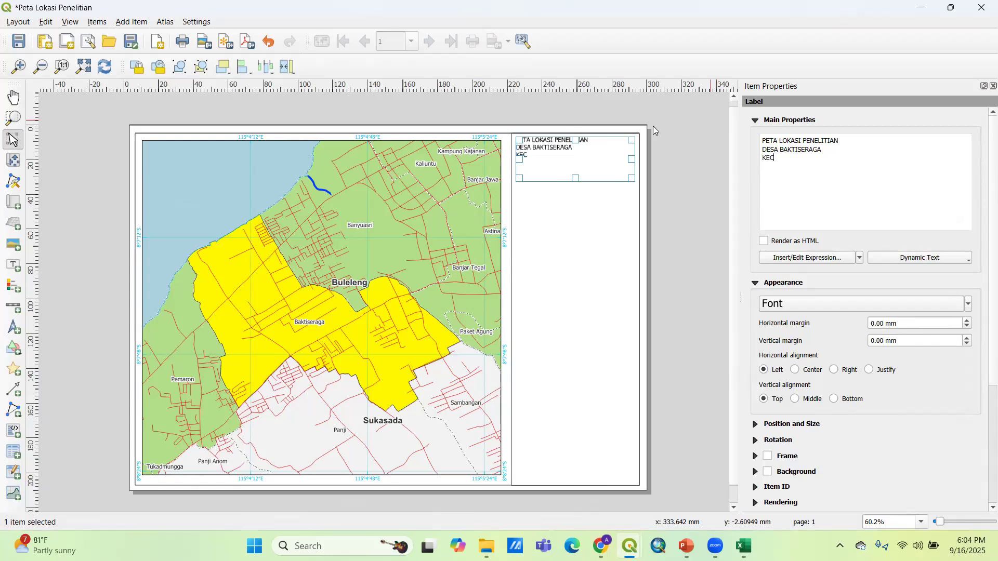
text(AMATAN BULELENG)
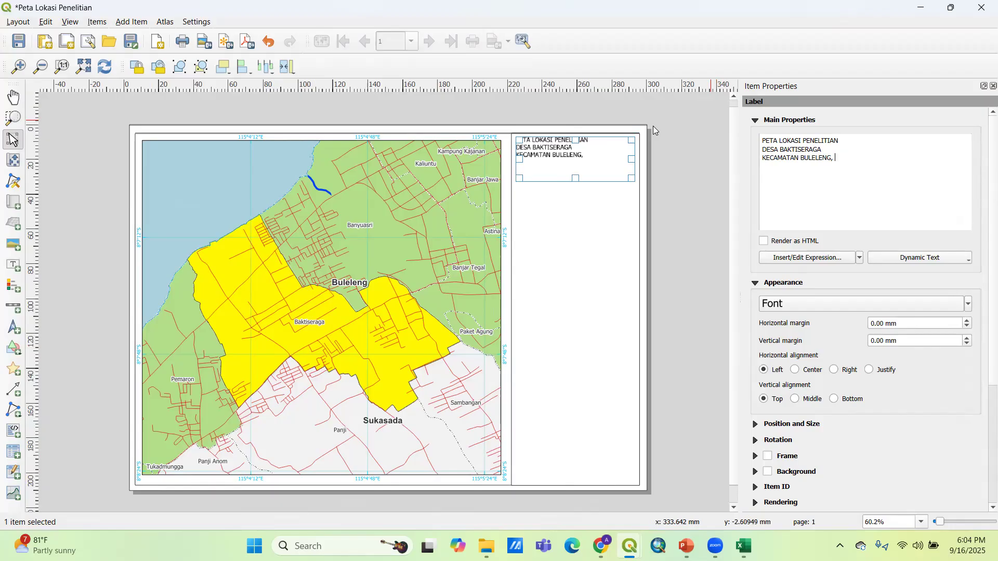
text(, KABUPATEN BULELENG, PR)
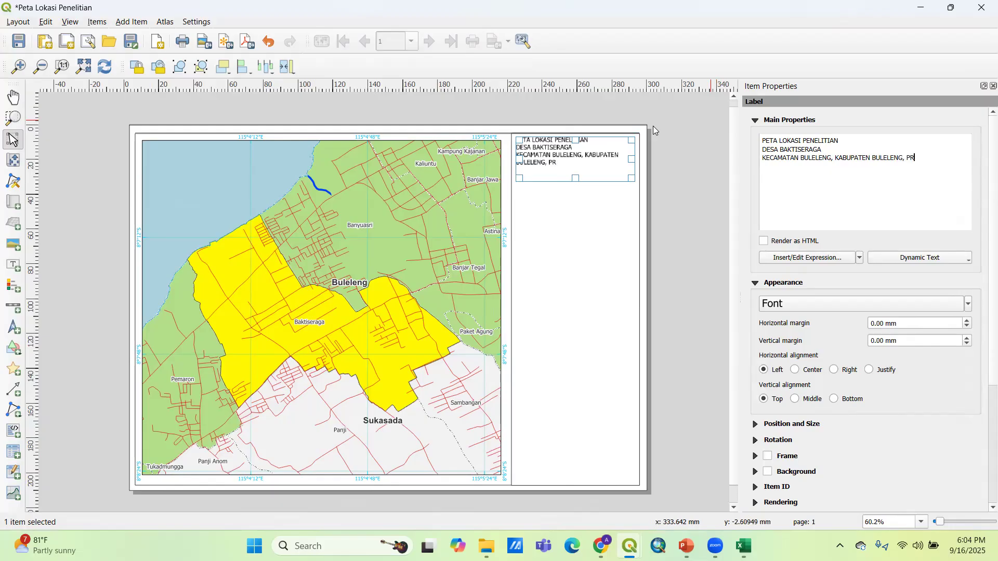
text(OVINSI BALI)
Step: Align the title label to Center horizontally and Middle vertically, and set its font style to Bold
click(796, 370)
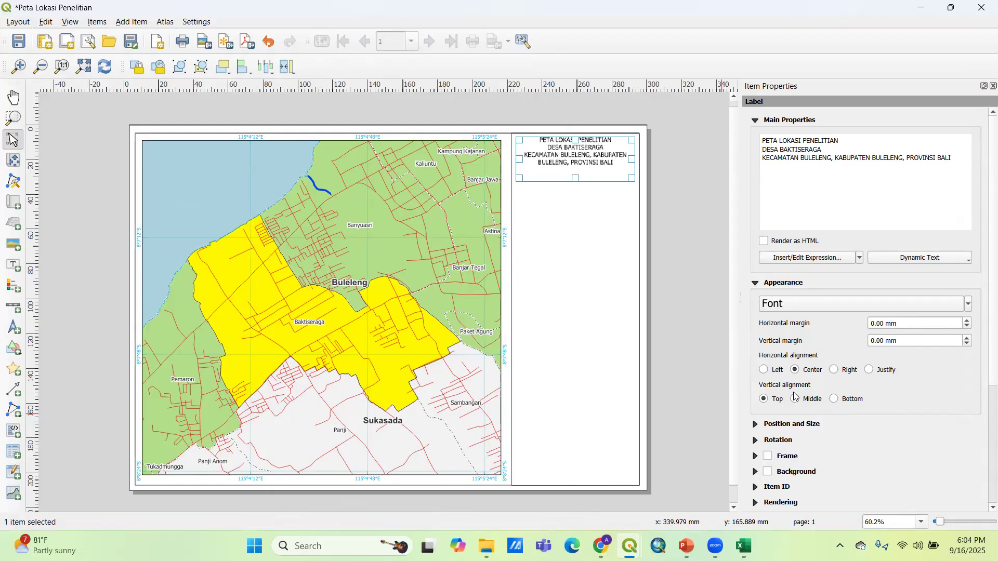
click(794, 399)
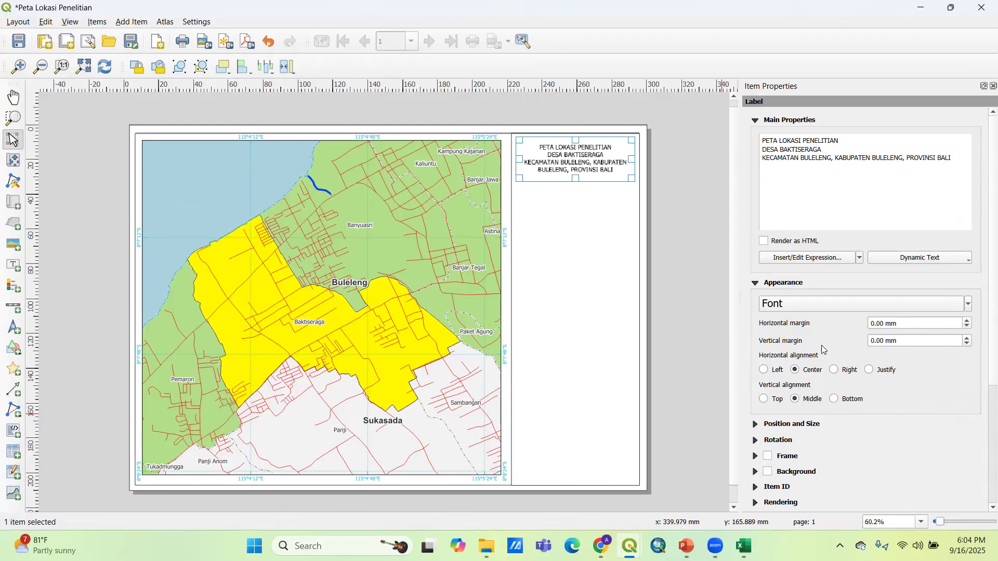
click(805, 304)
click(755, 125)
click(815, 181)
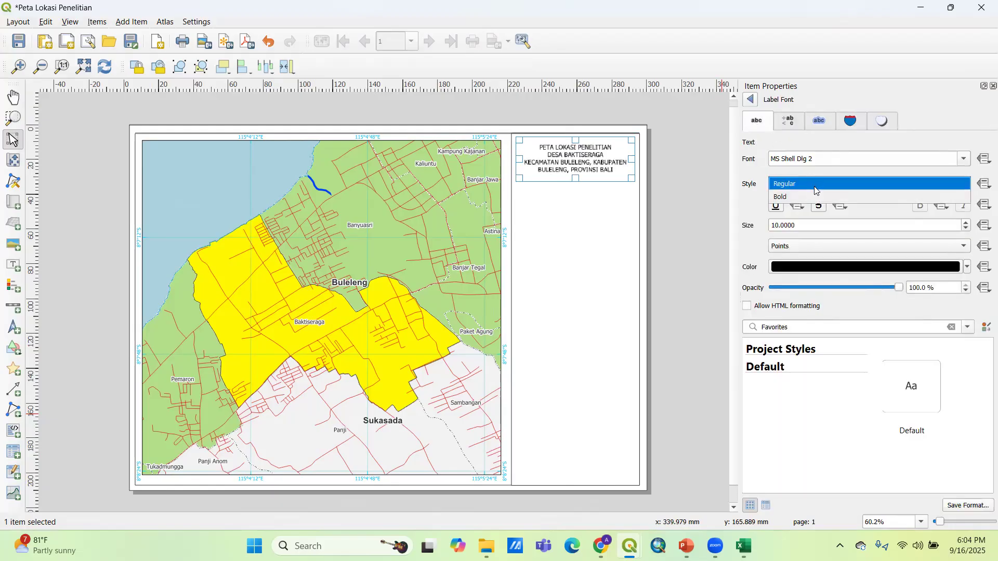
click(816, 196)
click(615, 152)
click(616, 151)
Step: Shorten the title label's box from below so it fits closely around the text, then deselect it
scroll(583, 156, up, 1)
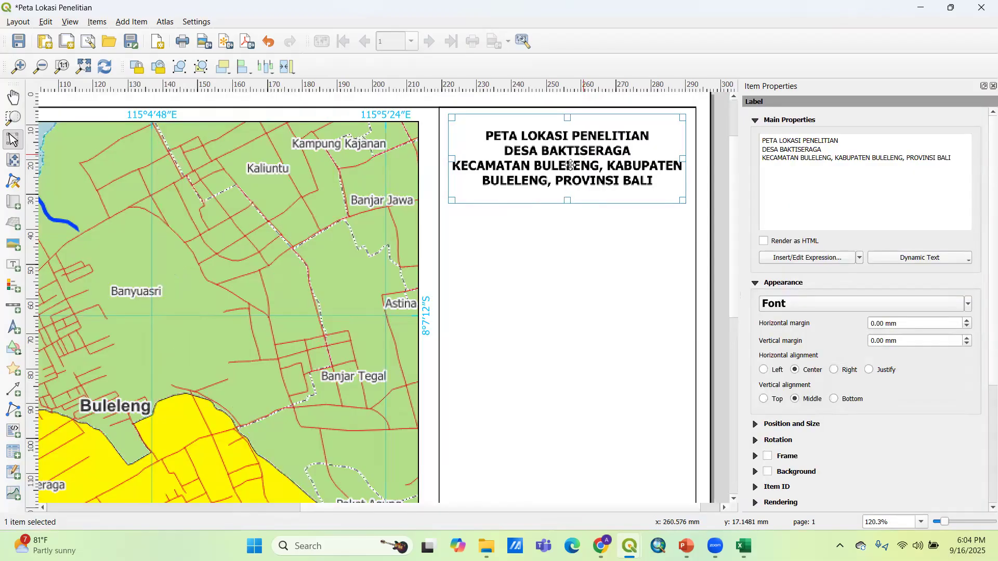
drag(572, 183, 586, 151)
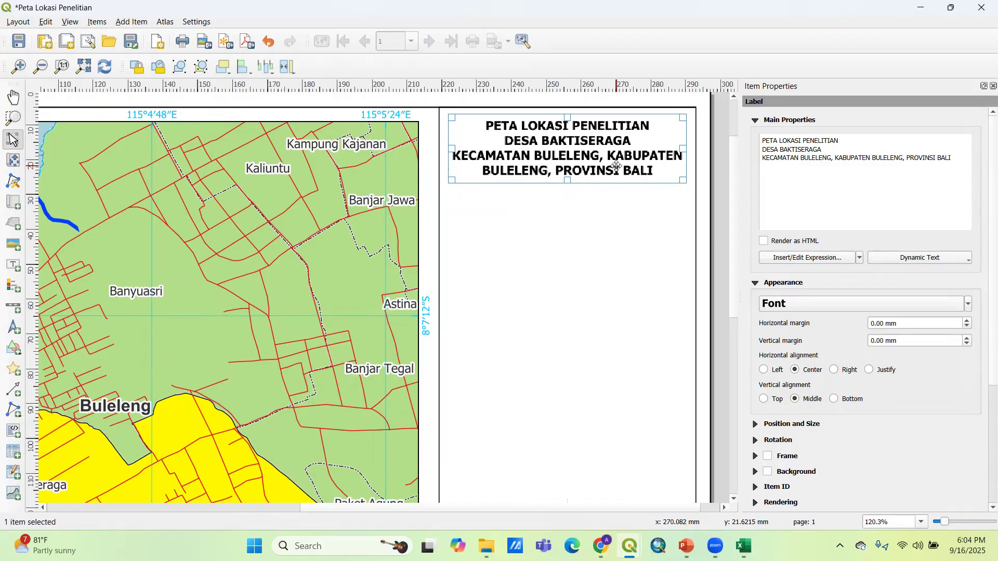
scroll(676, 197, down, 1)
scroll(673, 198, up, 1)
click(698, 186)
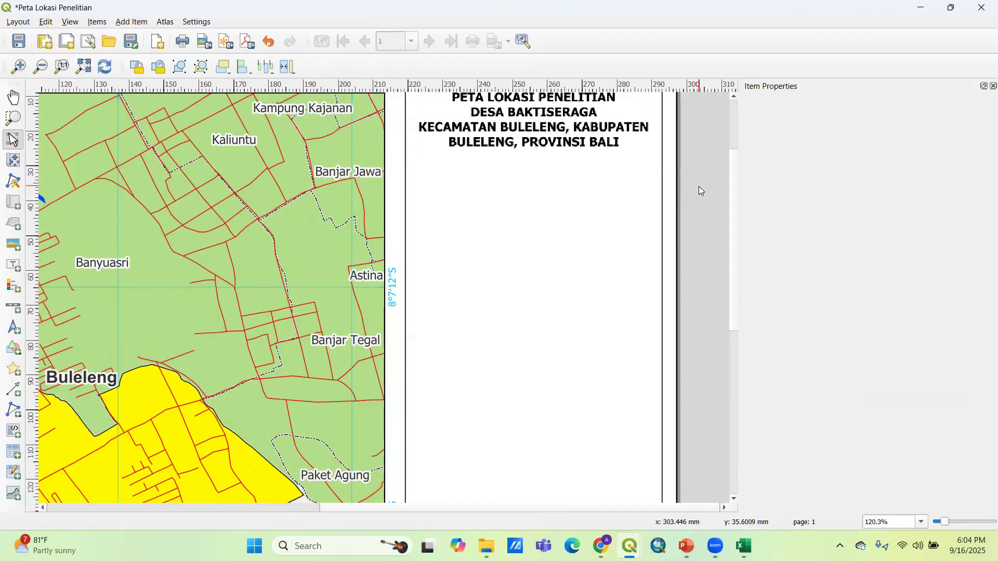
scroll(699, 186, down, 1)
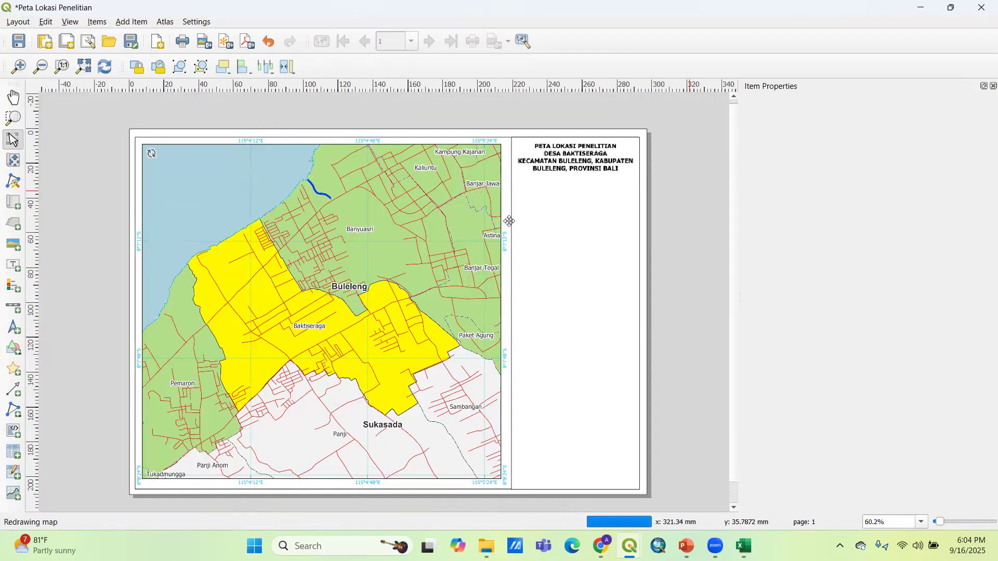
Step: Add a north arrow below the title at the side panel's left edge, using the NorthArrow_10 symbol, and shrink it slightly
click(13, 329)
mouse_move(544, 189)
mouse_down()
mouse_move(520, 217)
mouse_move(525, 202)
mouse_up()
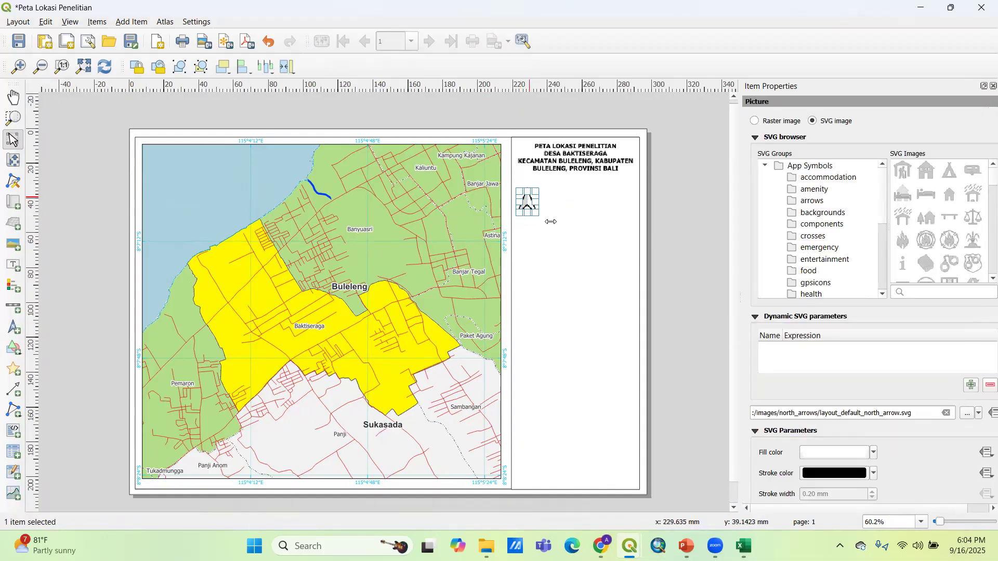
scroll(952, 244, down, 5)
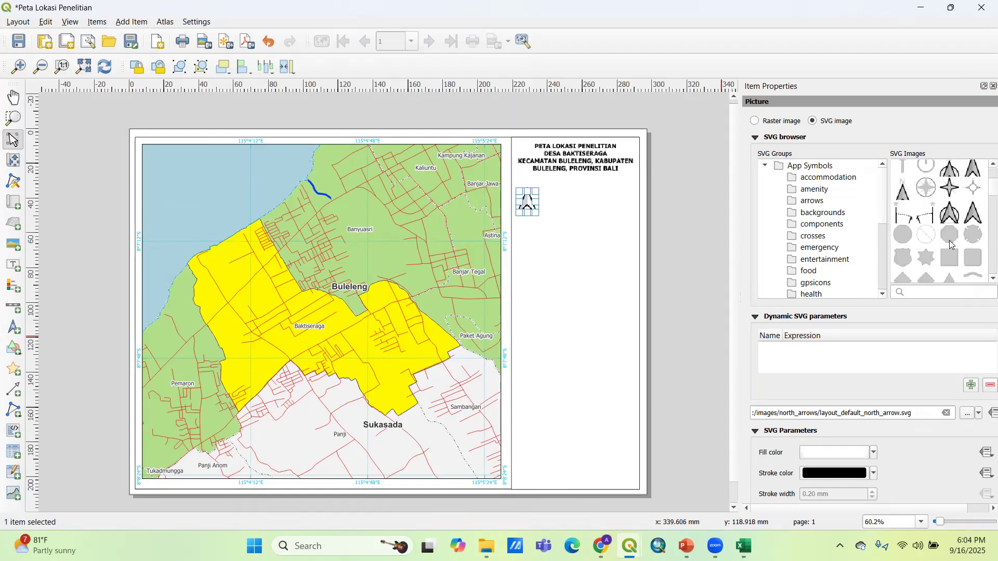
click(952, 213)
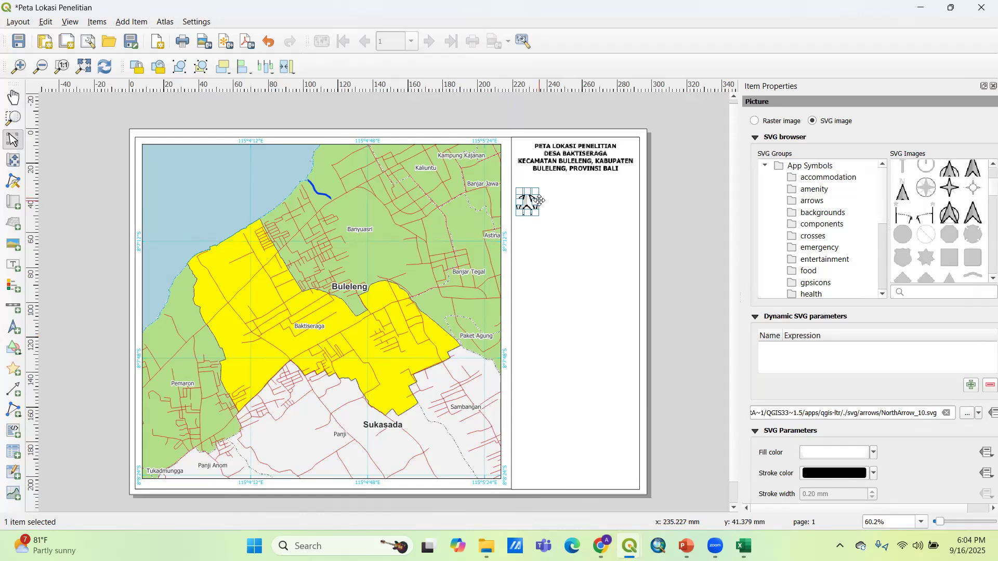
scroll(528, 207, up, 1)
drag(537, 177, 531, 185)
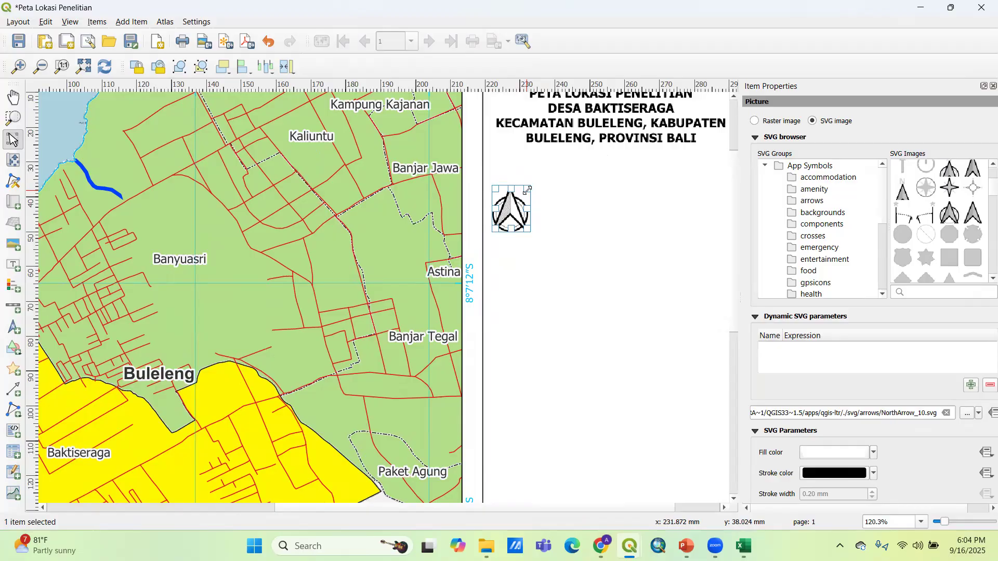
Step: Add a scale bar for Map 1 beside the north arrow and give it 4 right segments
click(14, 309)
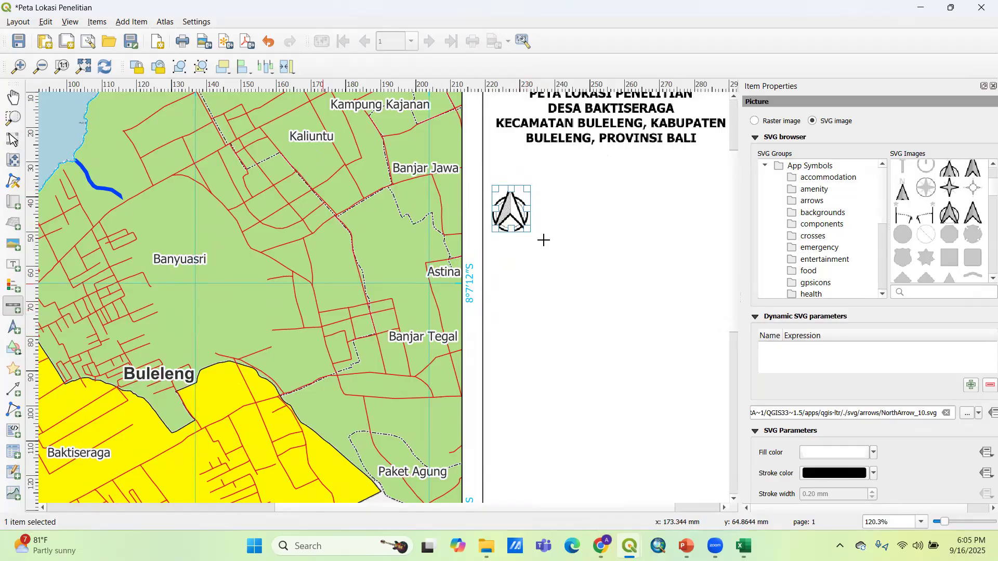
mouse_move(555, 207)
mouse_down()
mouse_move(644, 241)
mouse_move(642, 222)
mouse_up()
double_click(874, 329)
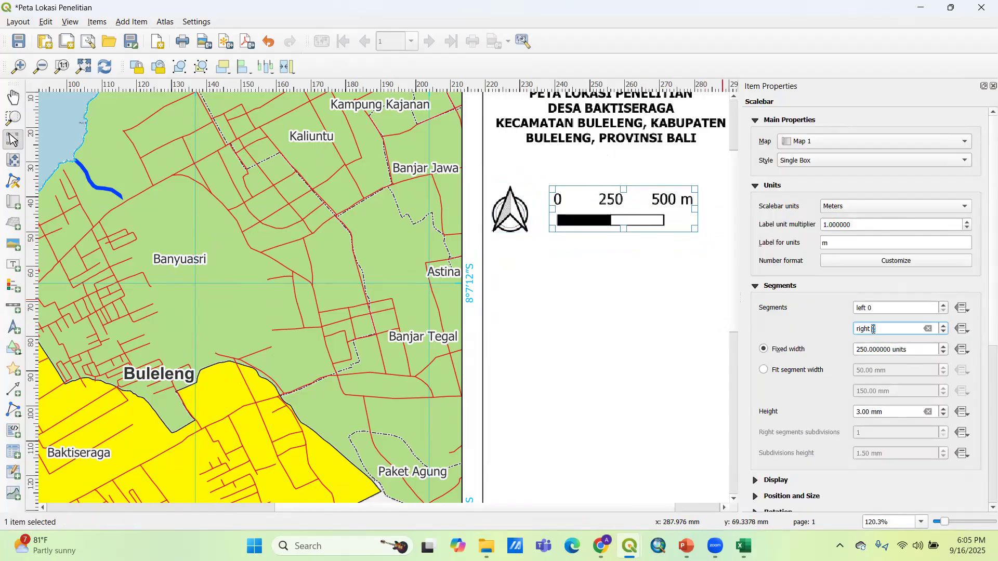
text(4)
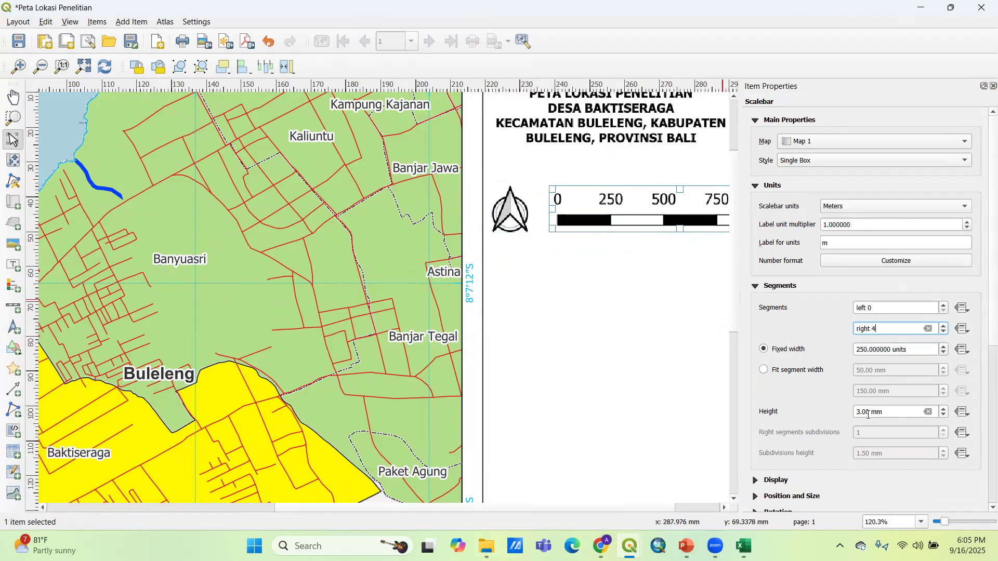
Step: Set the scale bar's height to 2 mm and nudge it slightly downward
scroll(870, 414, down, 1)
drag(671, 211, 670, 215)
Step: Try fixed segment widths of 100 and 500 units on the scale bar, and restore 250 units
drag(864, 351, 858, 351)
text(1)
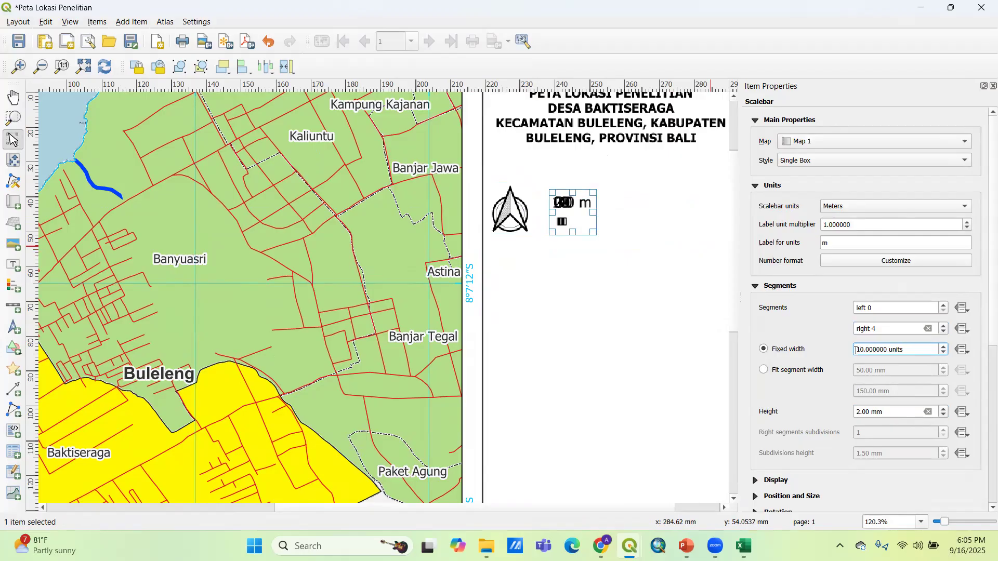
text(0)
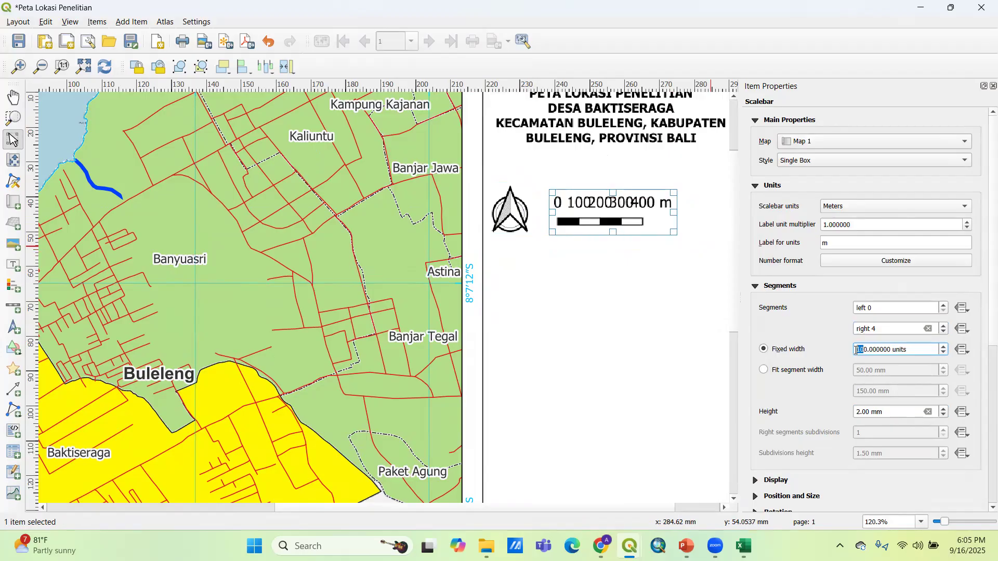
text(5)
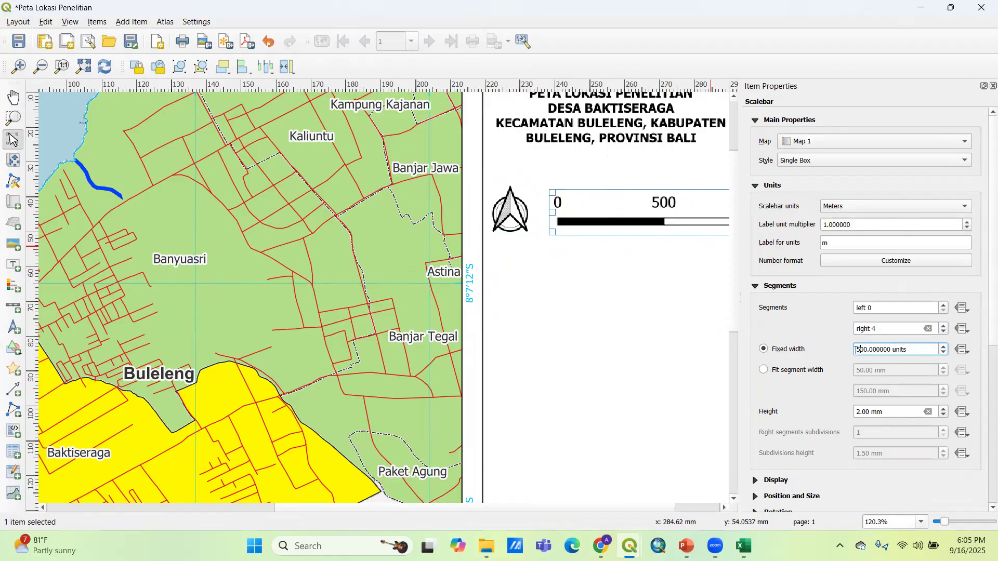
text(25)
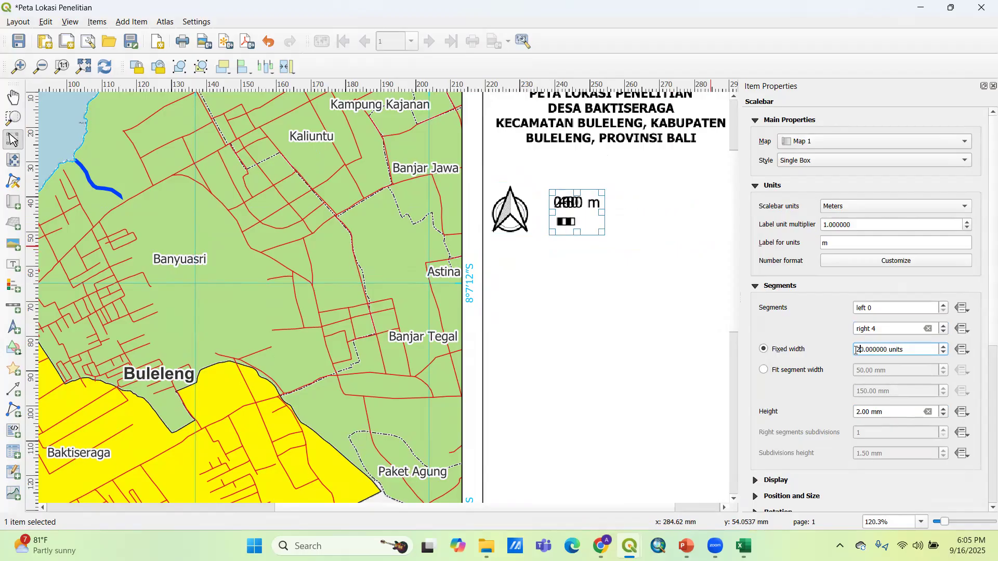
scroll(600, 208, down, 1)
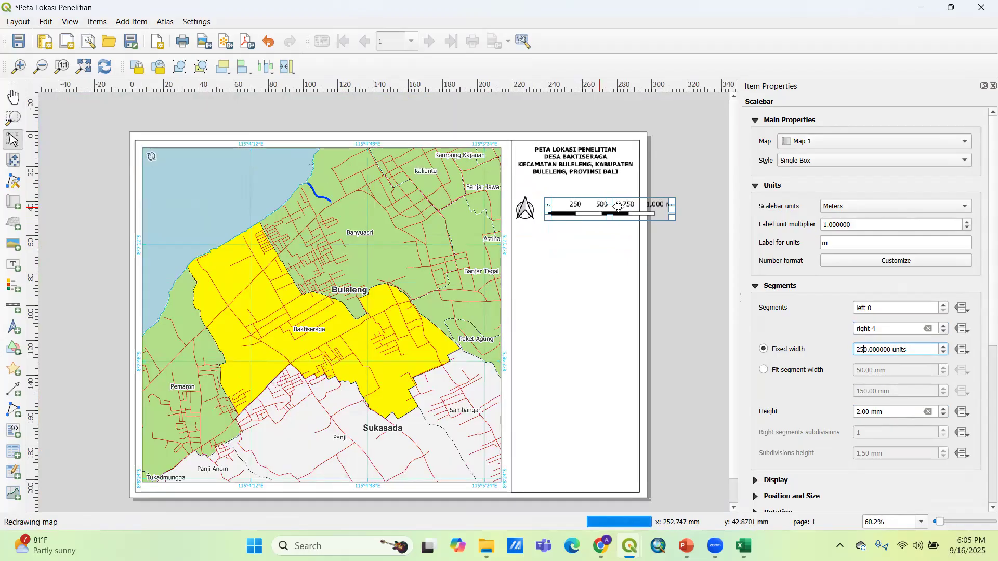
scroll(670, 202, up, 1)
scroll(674, 209, down, 1)
scroll(696, 207, up, 1)
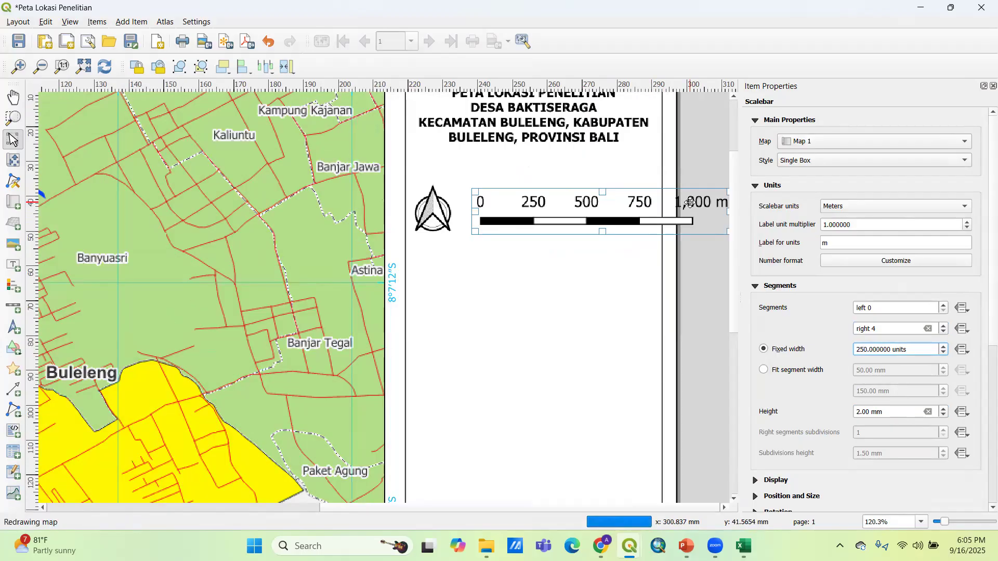
Step: Reduce the scale bar to 3 right segments and move it closer to the north arrow so it fits inside the side panel
click(879, 329)
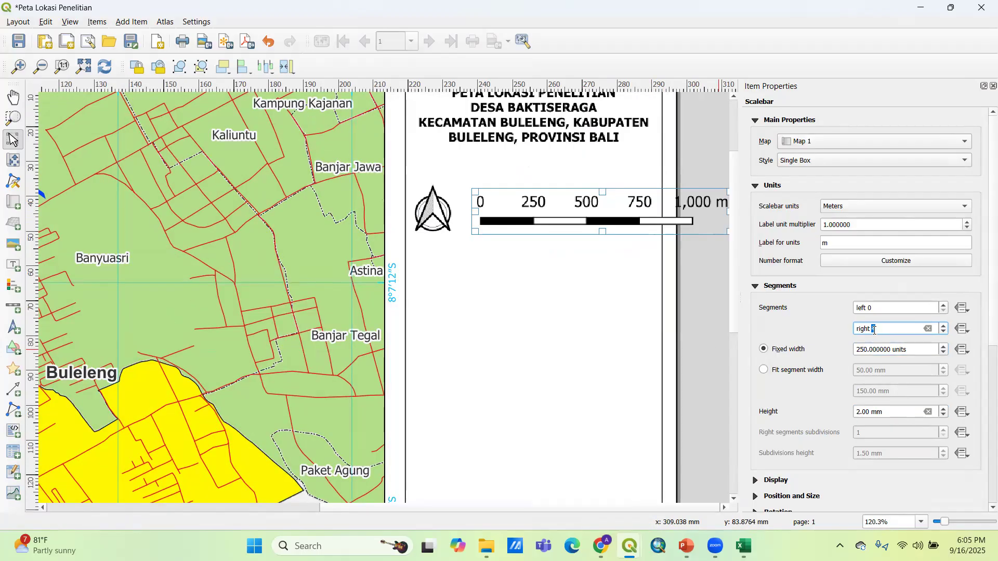
text(3)
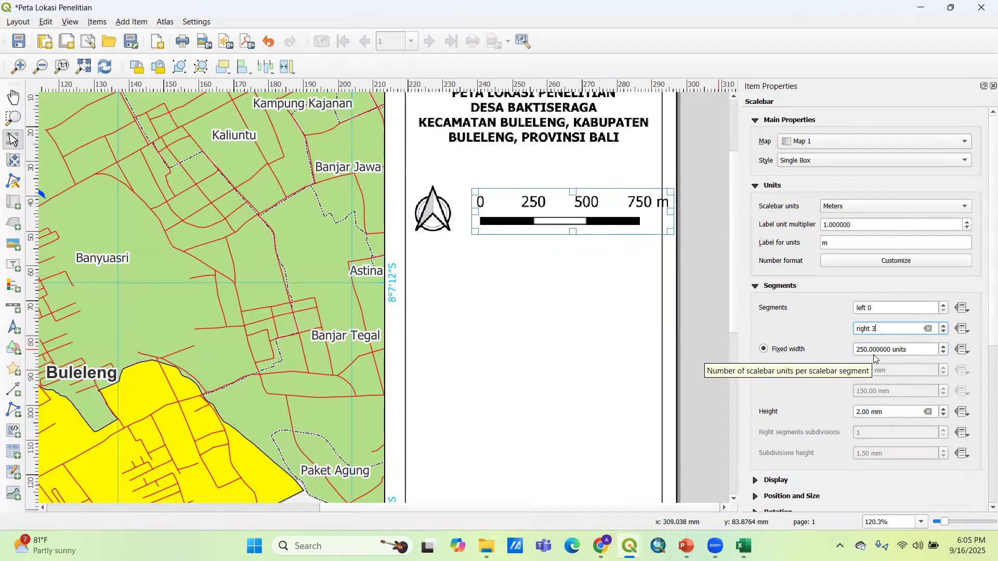
drag(563, 212, 551, 215)
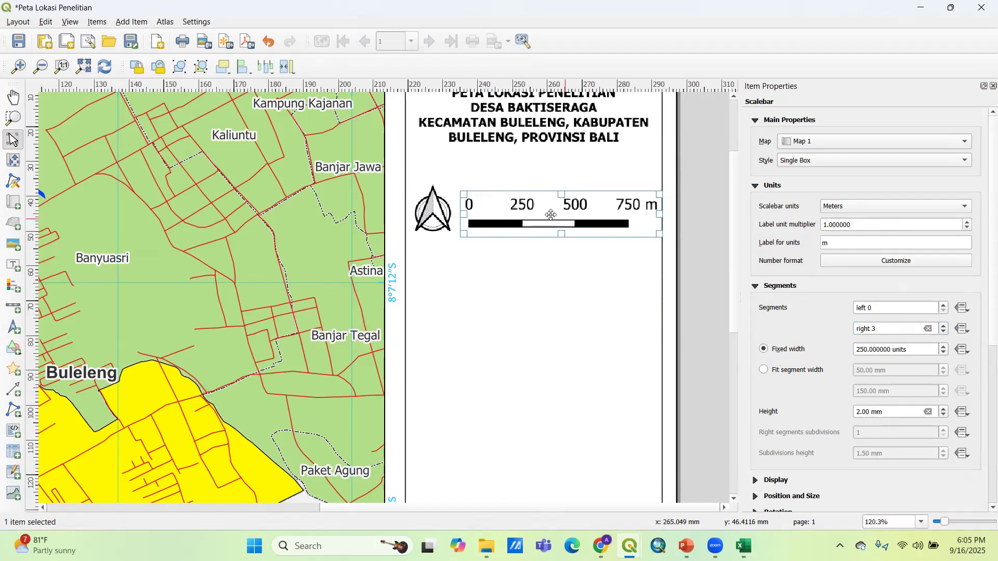
click(691, 202)
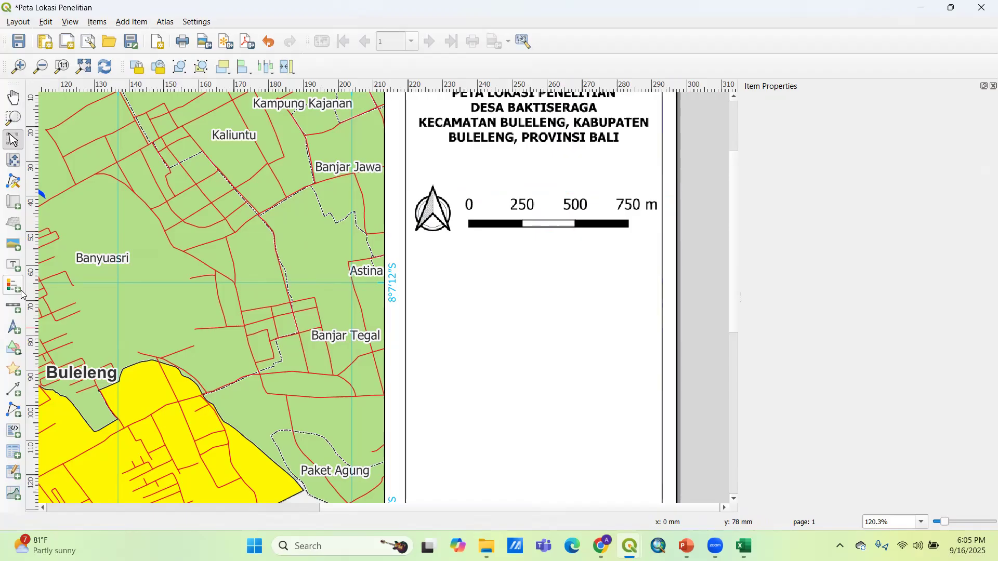
Step: Add a label reading "U" above the north arrow, aligned Center and Middle, and narrow its box to the arrow's width
click(13, 265)
drag(414, 163, 483, 185)
text(u)
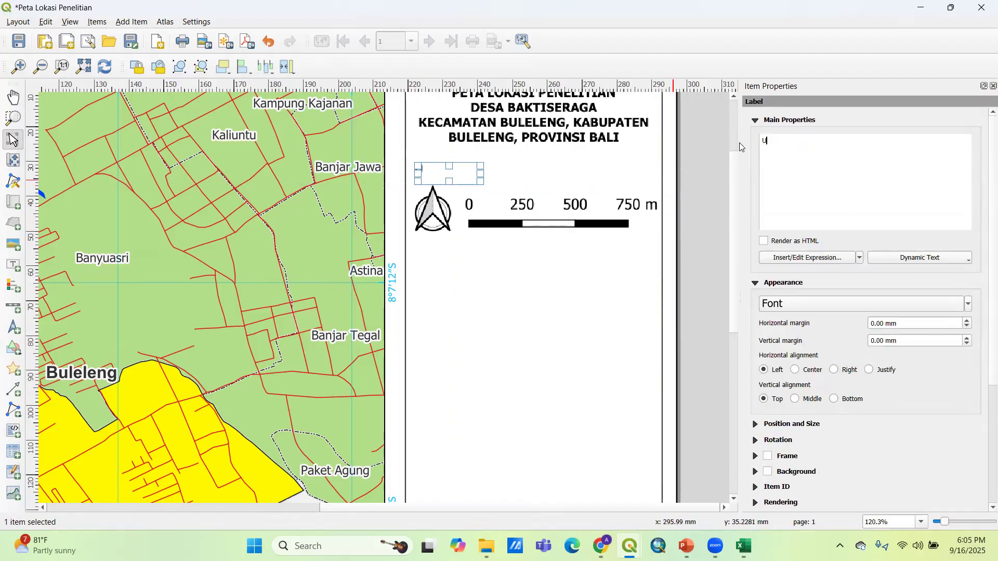
click(796, 370)
drag(484, 174, 452, 178)
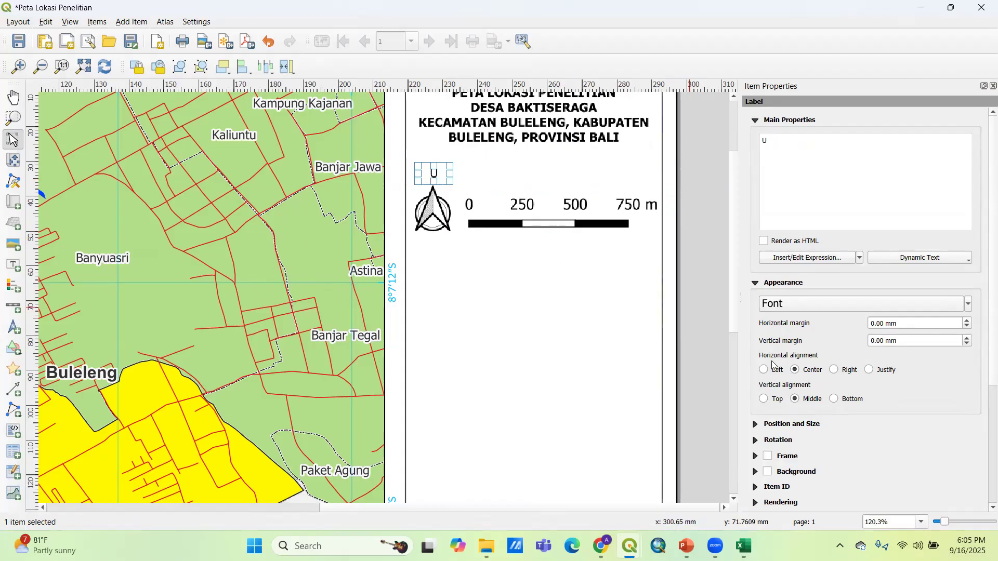
Step: Set the U label's font to Bold at 15 points and deselect all items
scroll(796, 309, up, 3)
click(796, 304)
click(804, 185)
click(805, 198)
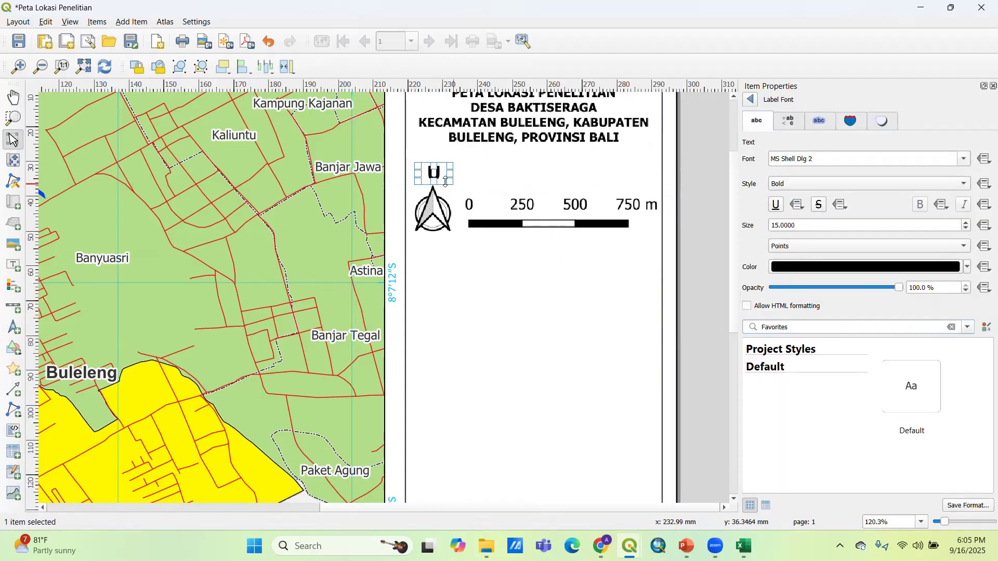
scroll(446, 182, up, 1)
scroll(447, 182, down, 1)
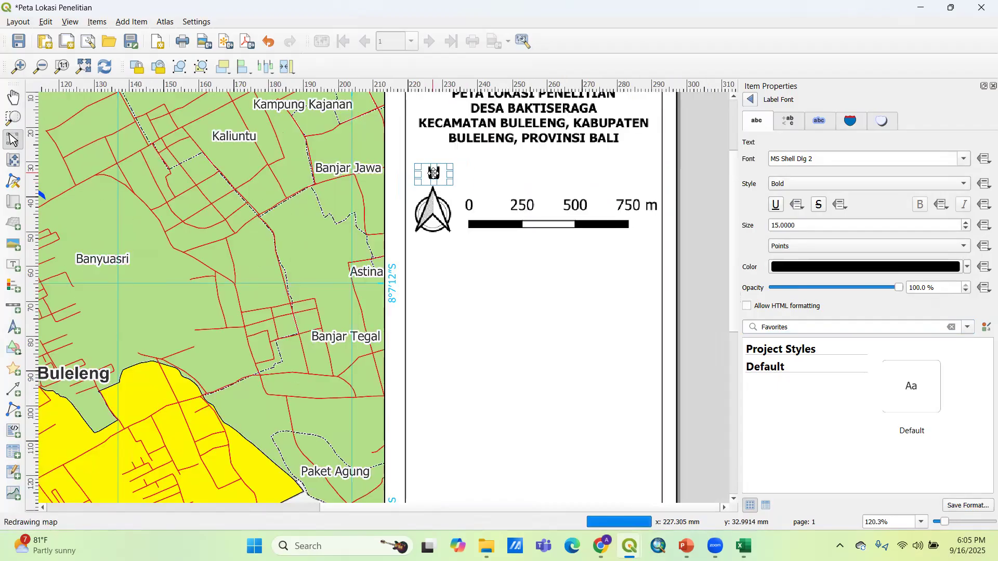
click(538, 208)
scroll(621, 250, down, 1)
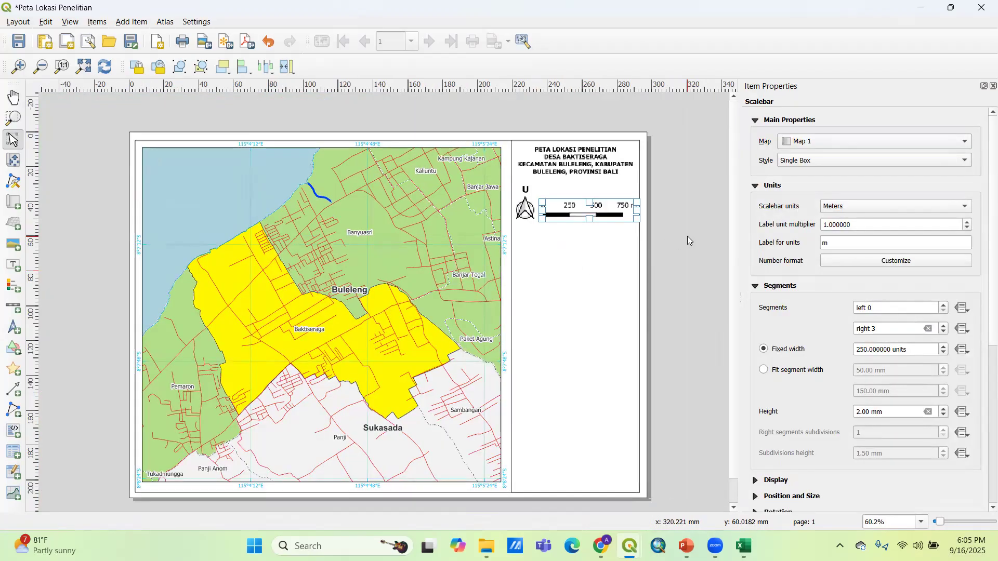
scroll(688, 236, up, 1)
click(687, 236)
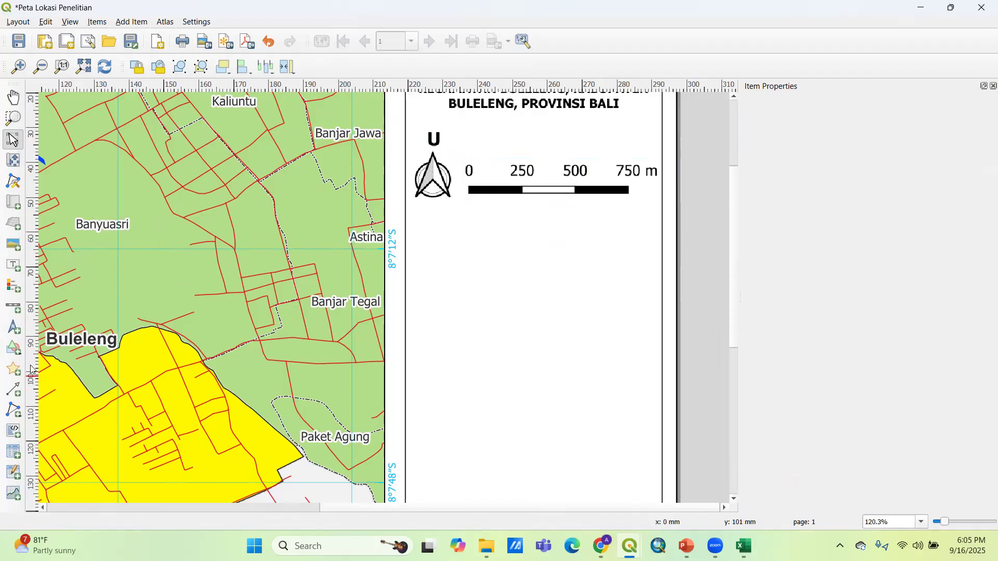
Step: Add a second scale bar above the existing one, switch its style to Numeric, and align it with the bar below
click(13, 307)
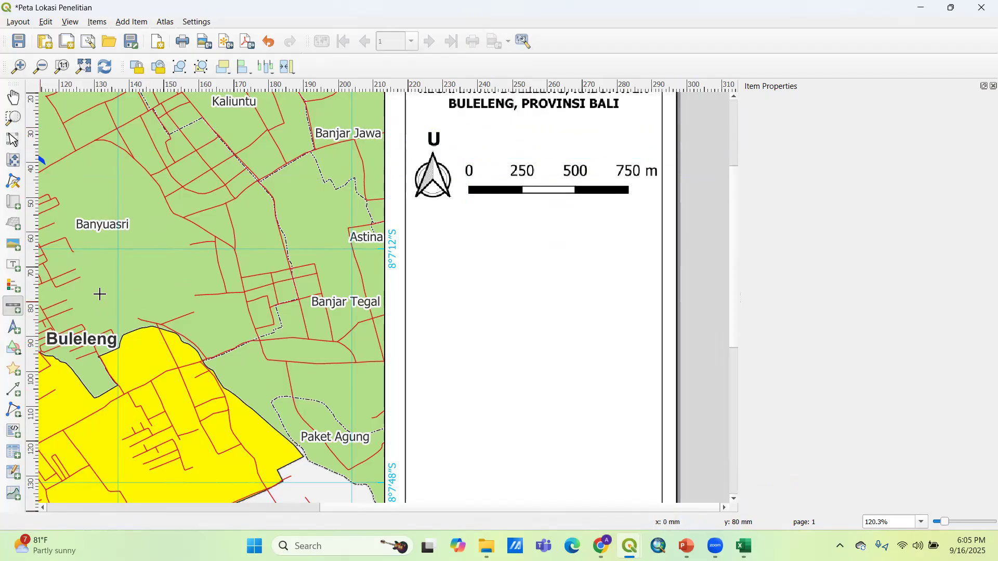
drag(464, 130, 617, 174)
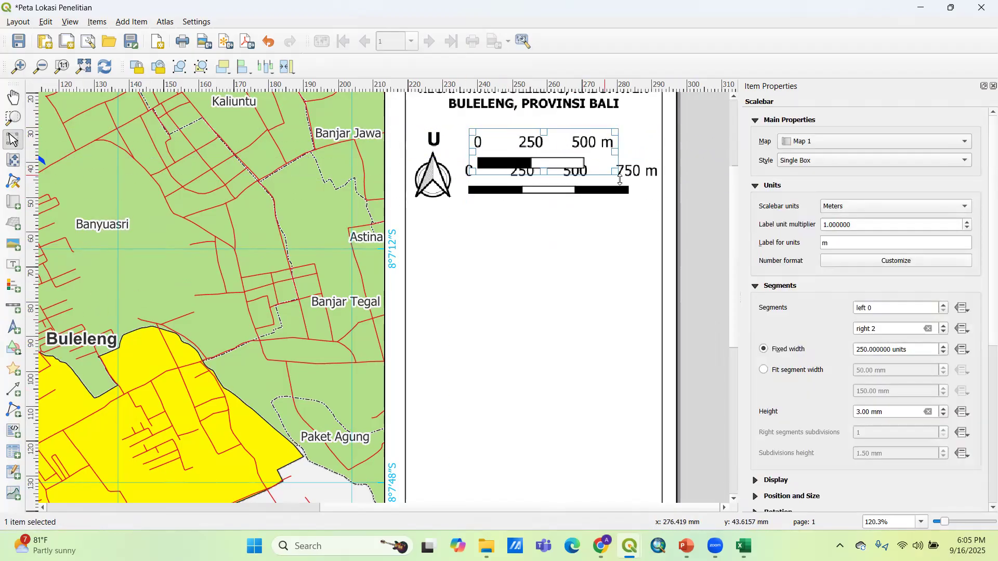
click(813, 160)
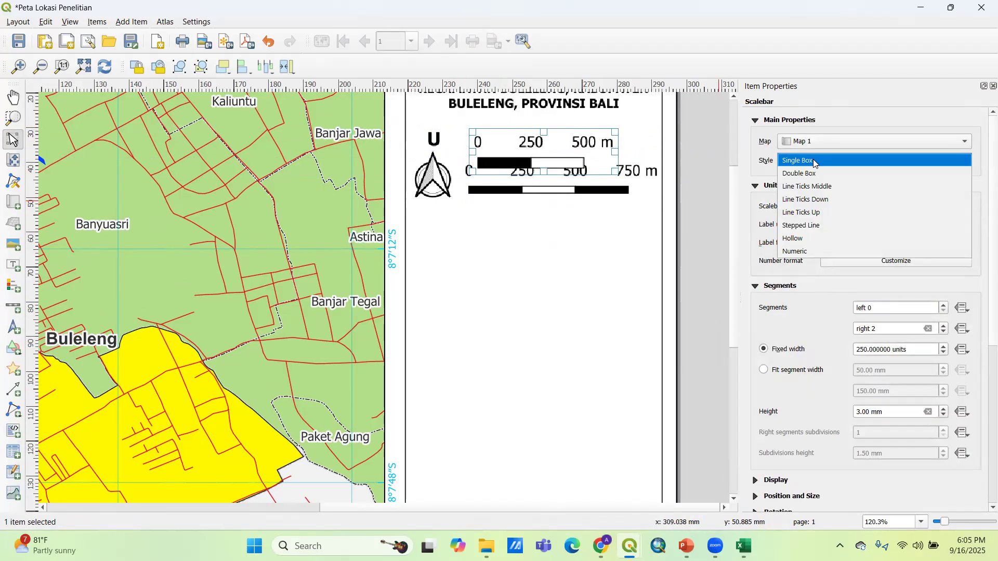
click(813, 252)
drag(570, 144, 561, 144)
Step: Round the numeric scale's number format to 0 decimal places and shift the item slightly
click(756, 122)
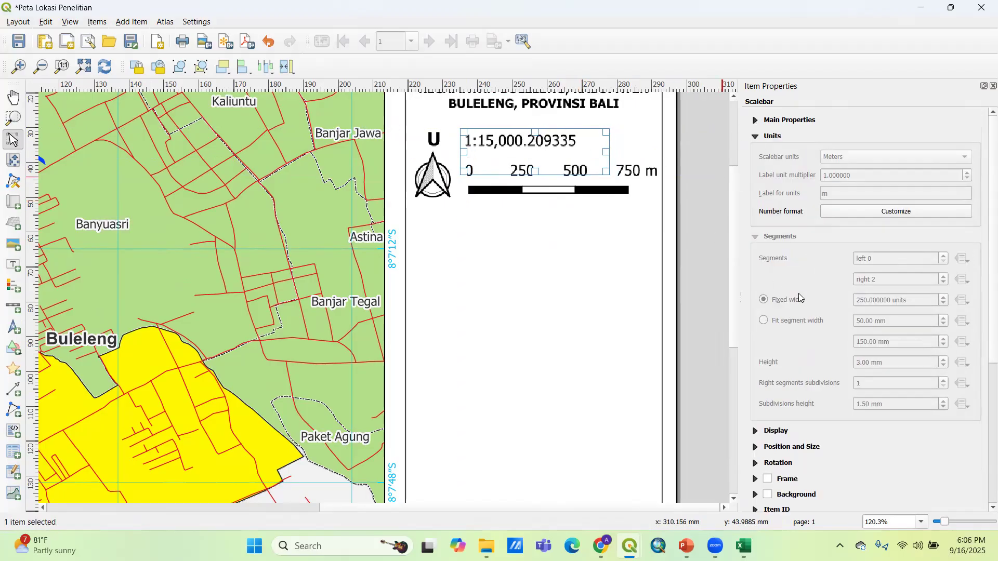
scroll(798, 293, down, 1)
scroll(690, 281, down, 1)
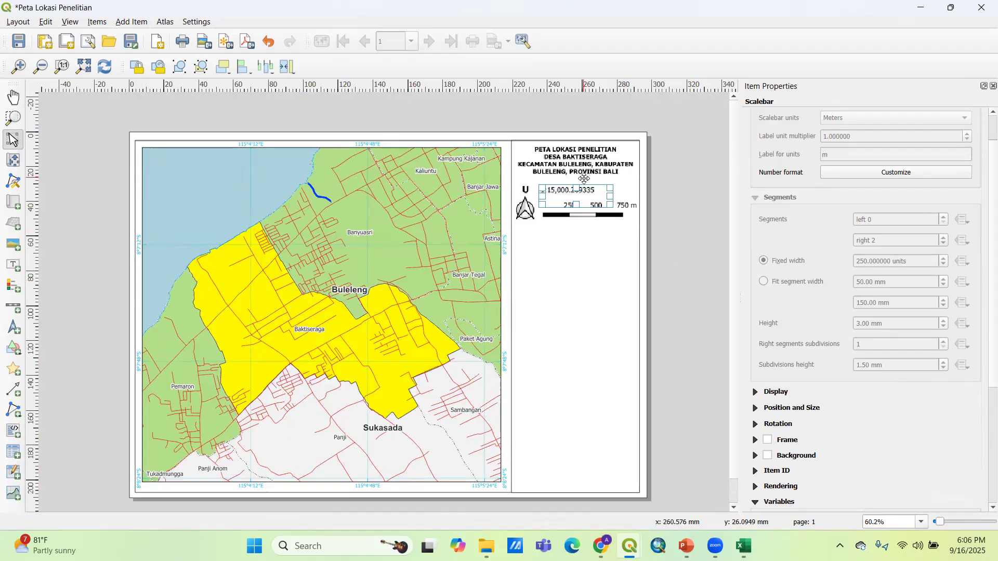
scroll(585, 179, up, 1)
click(859, 174)
click(833, 141)
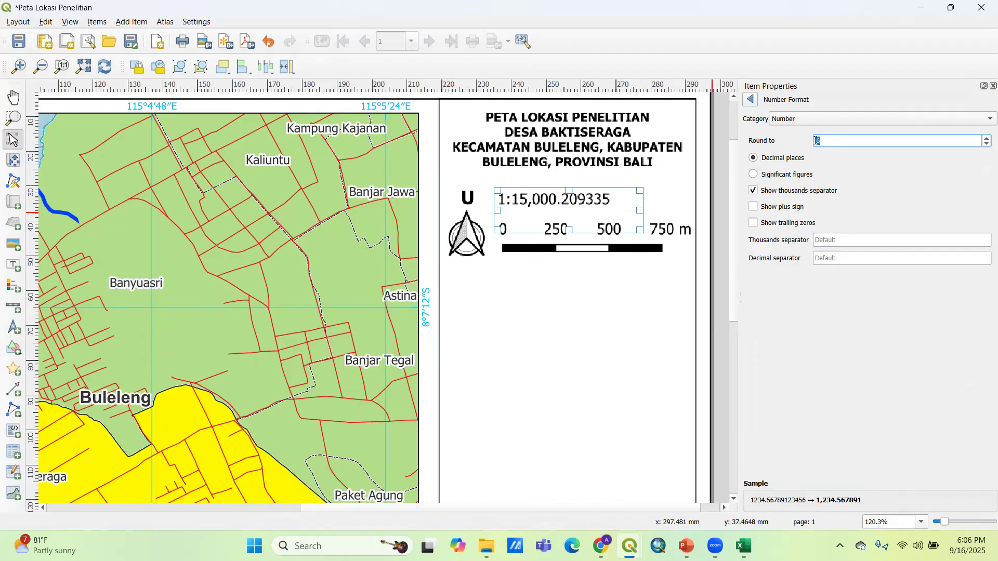
text(0)
mouse_move(585, 201)
mouse_down()
mouse_move(574, 212)
mouse_move(601, 204)
mouse_up()
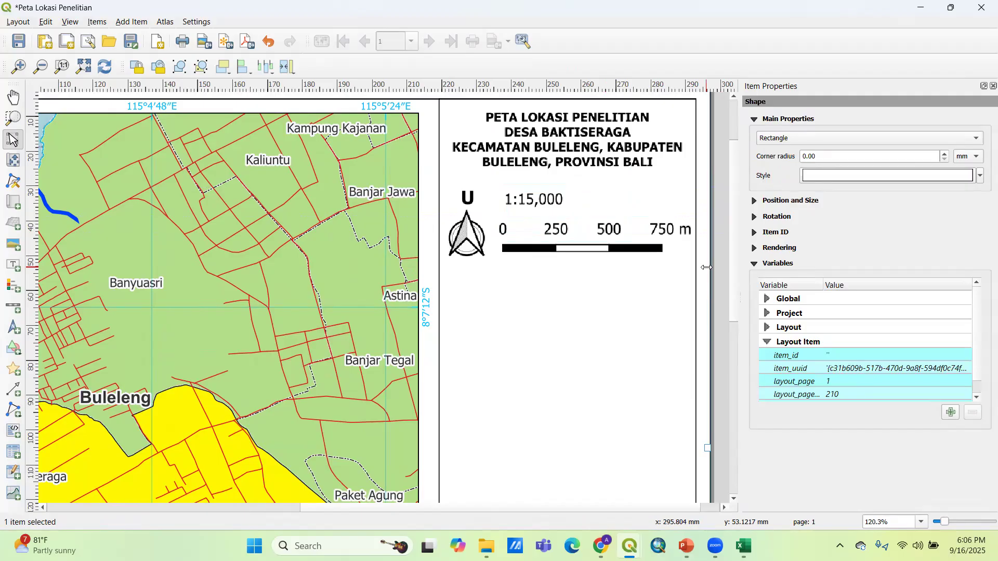
scroll(593, 198, down, 1)
scroll(589, 195, up, 1)
Step: Review the numeric scale's number format categories and delete that scale bar from the layout
click(529, 186)
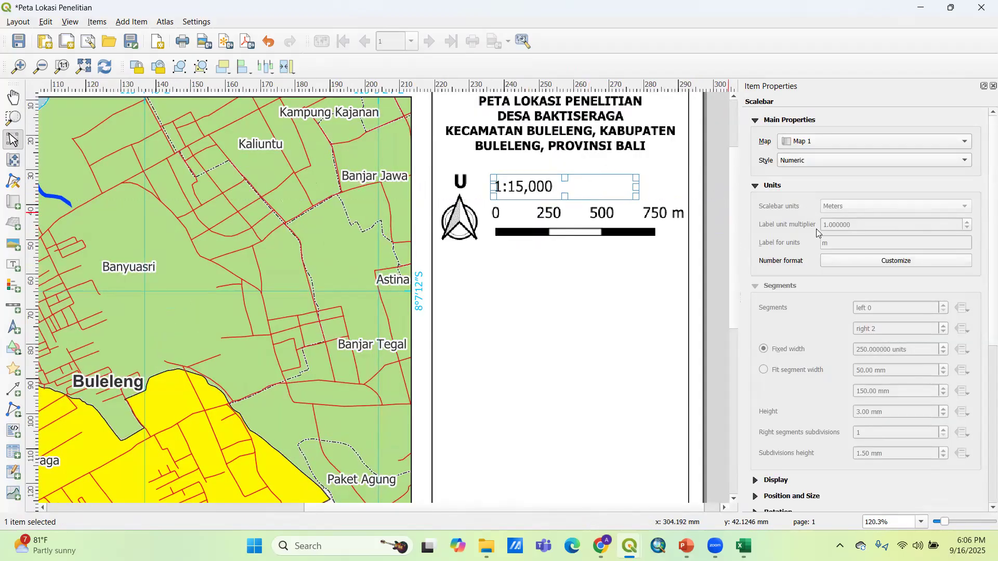
click(844, 262)
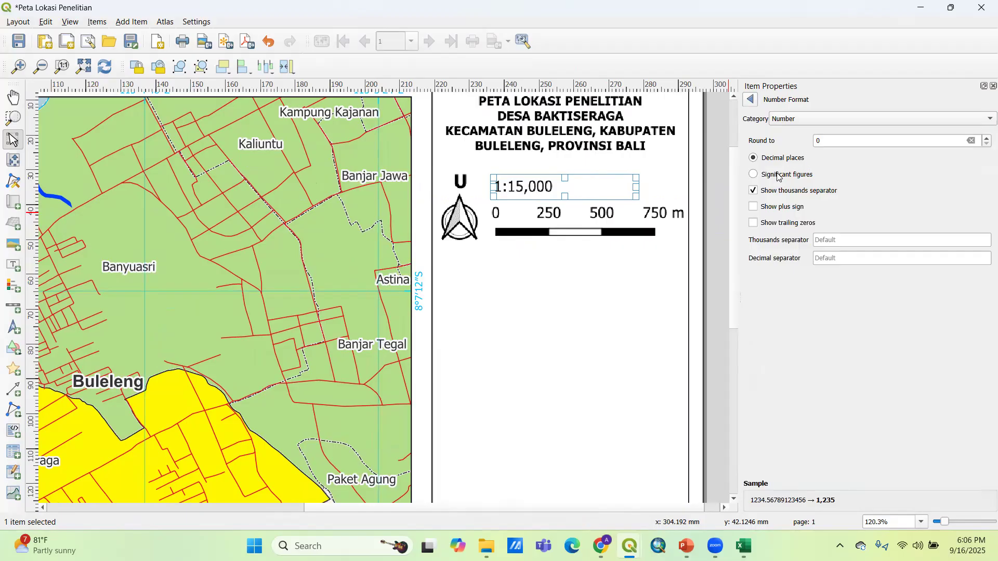
click(789, 120)
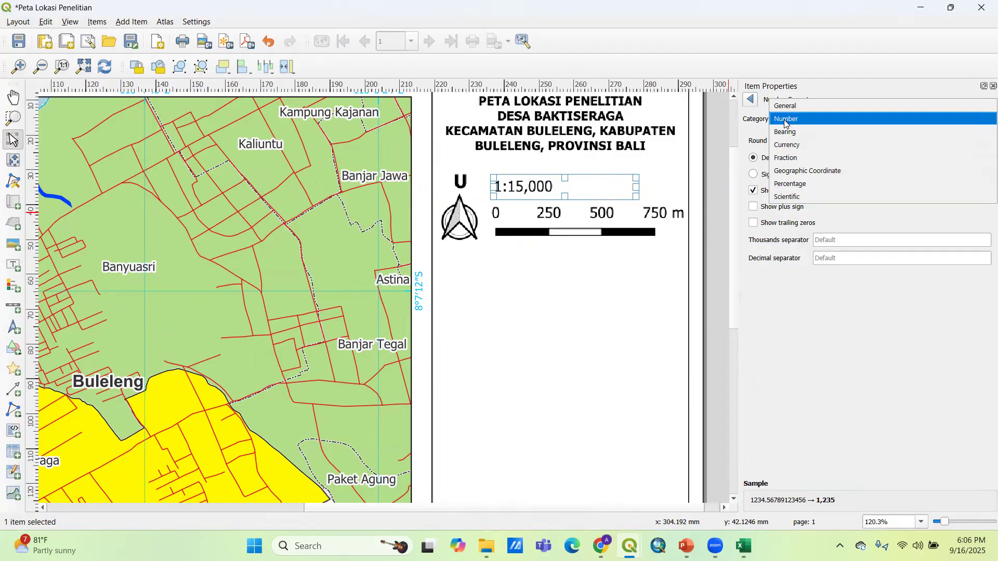
click(761, 124)
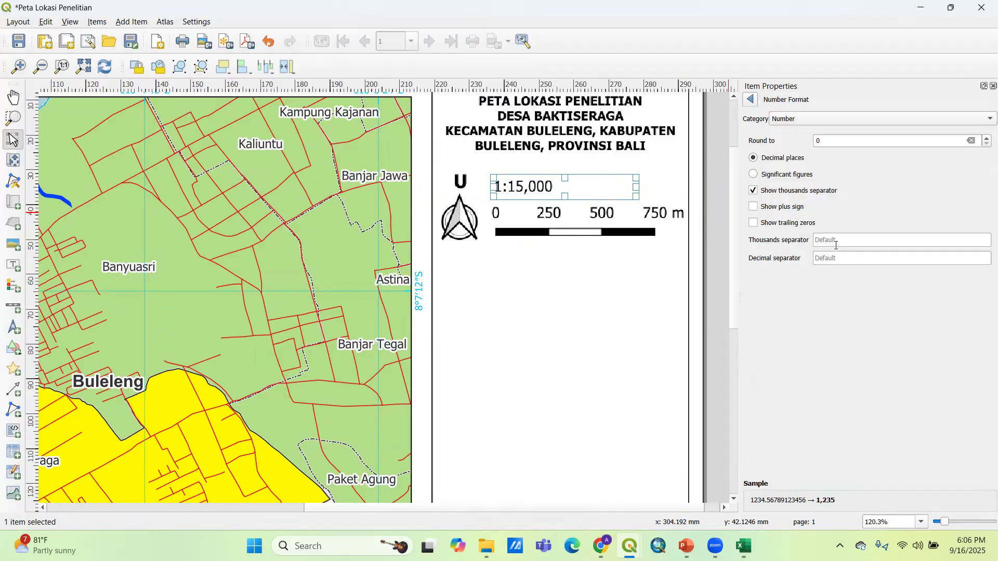
click(751, 100)
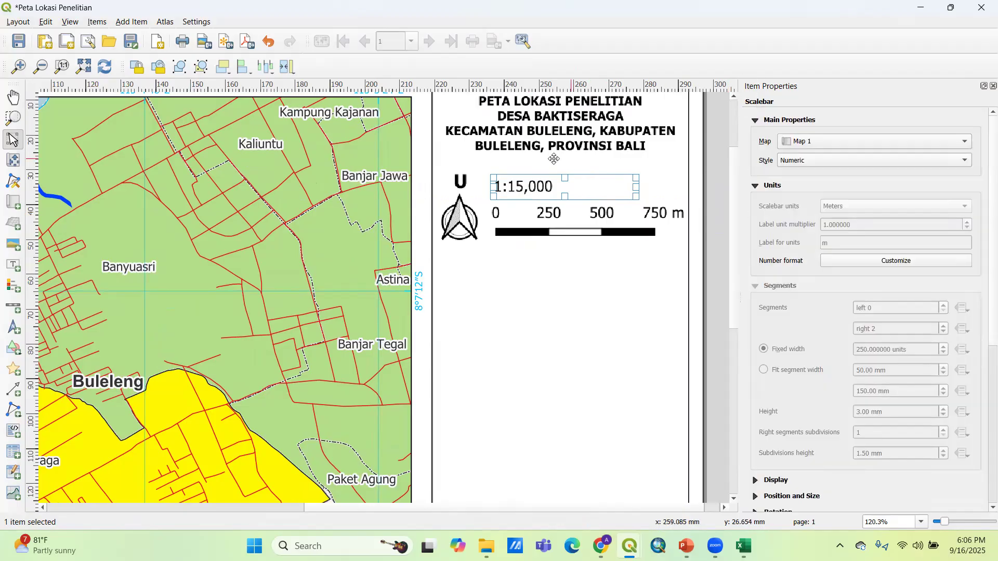
scroll(501, 221, up, 1)
scroll(501, 221, down, 1)
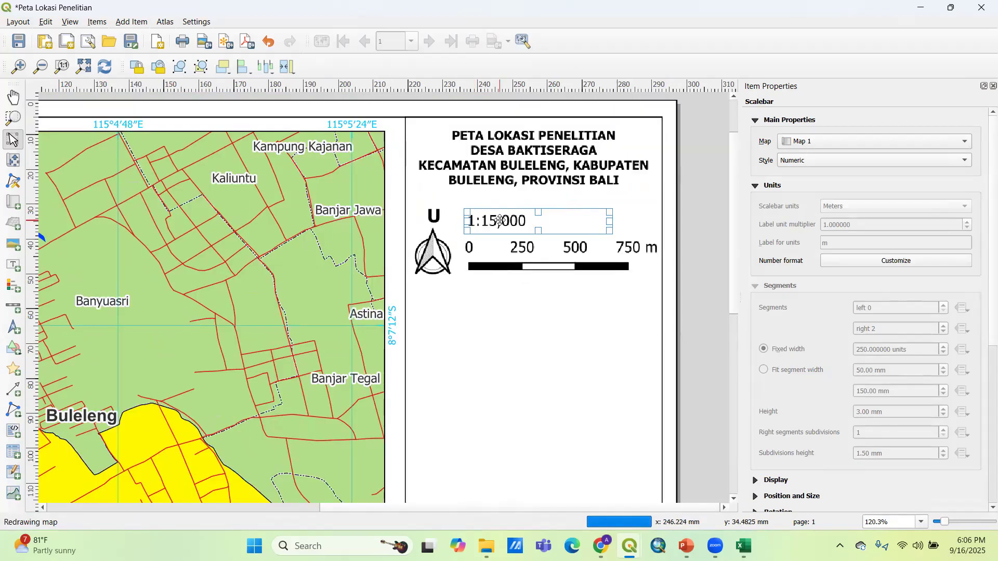
key(Delete)
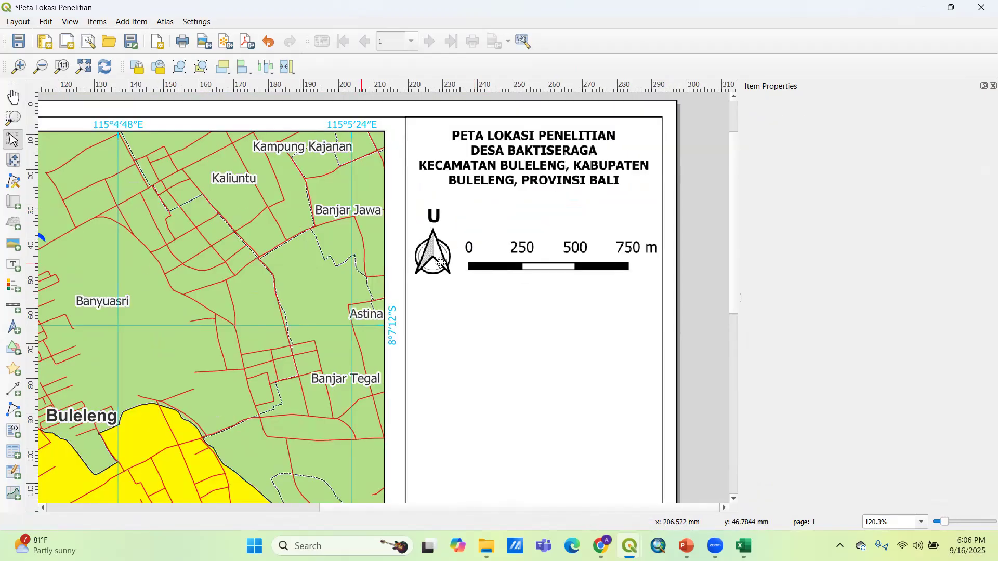
Step: Add a label reading "Skala 1:15.000" above the graphic scale bar
click(6, 269)
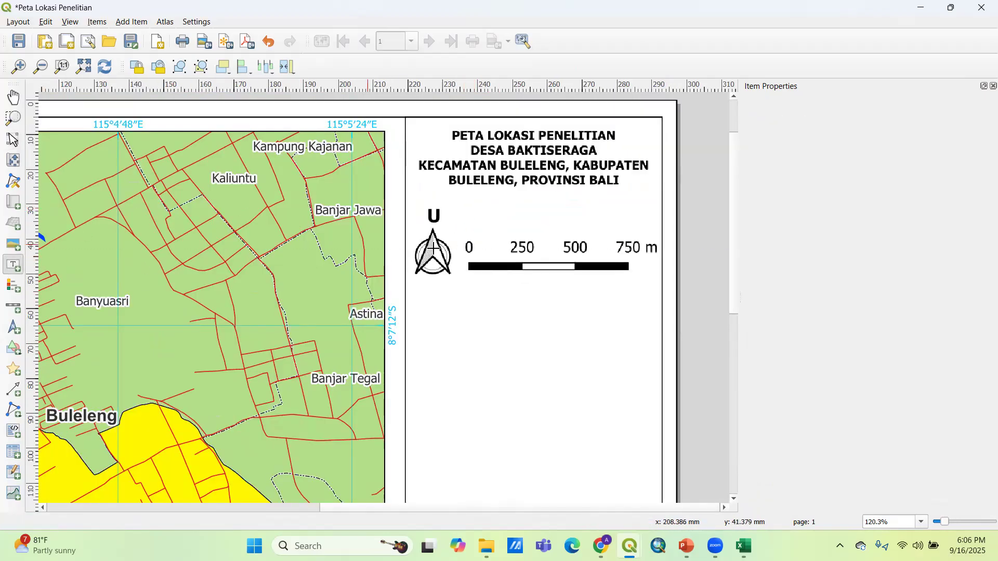
drag(466, 211, 627, 234)
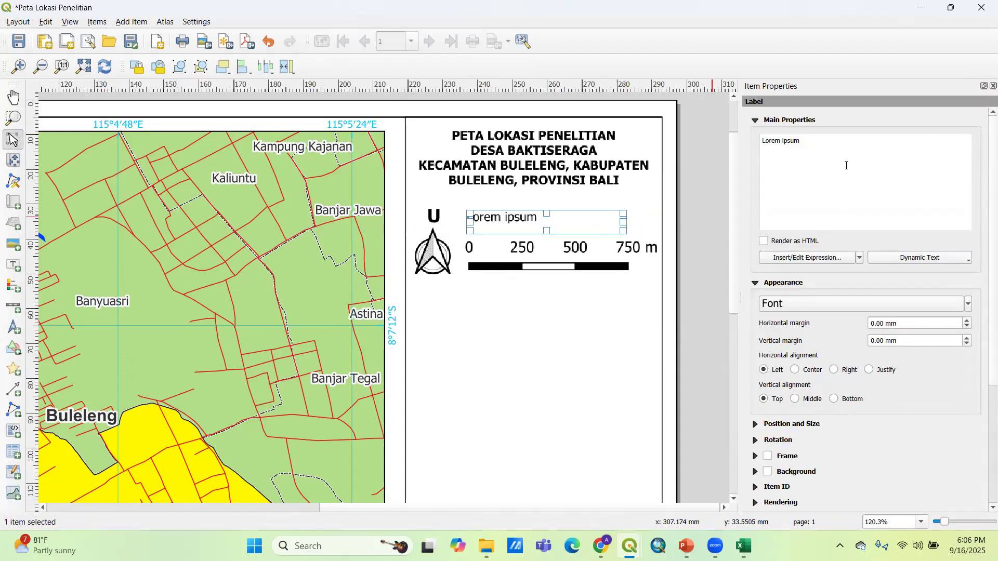
text(Skala 1:15.000)
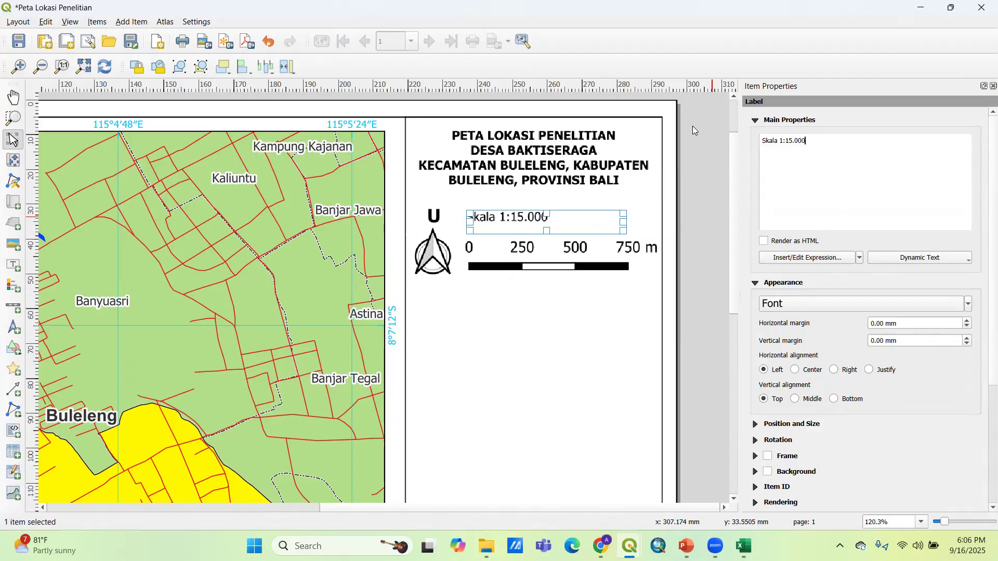
Step: Slightly reduce the label font size of the graphic scale bar in the side panel
click(601, 253)
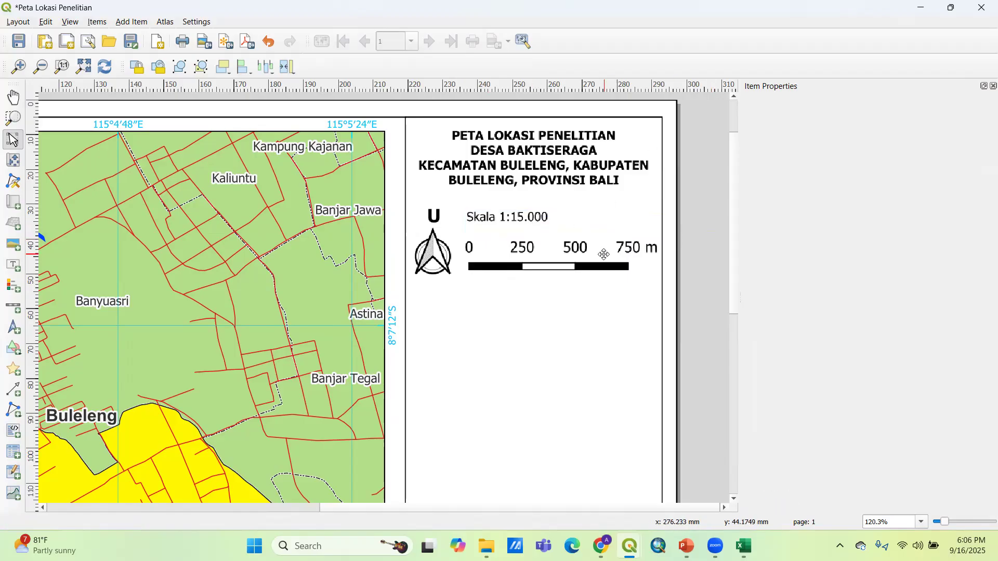
scroll(789, 383, down, 3)
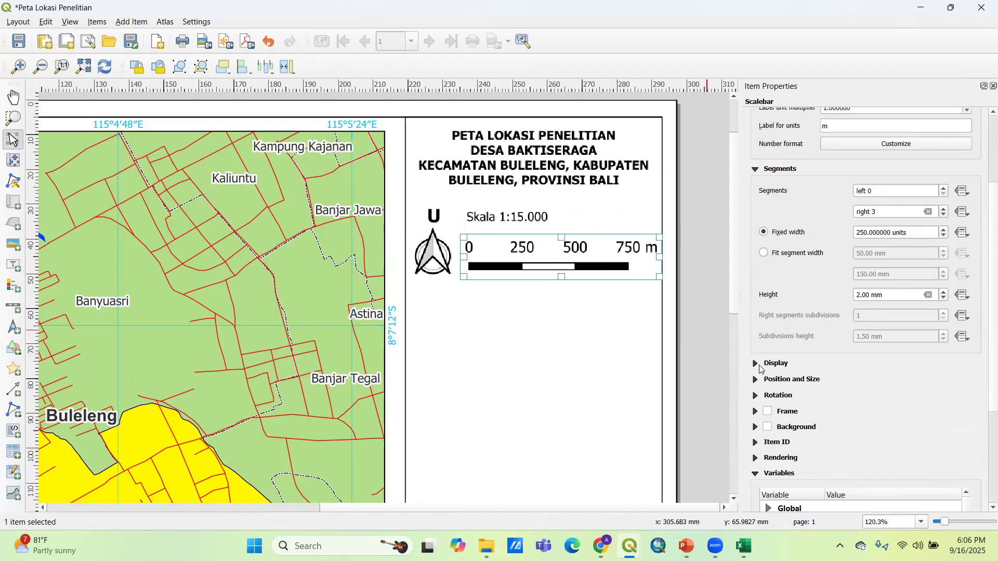
click(760, 368)
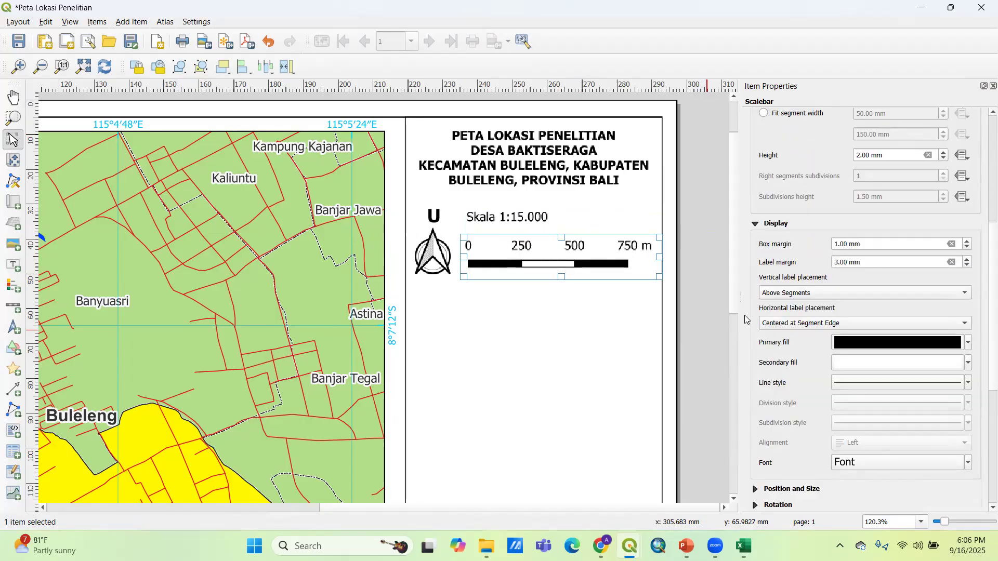
click(716, 301)
key(ctrl+0)
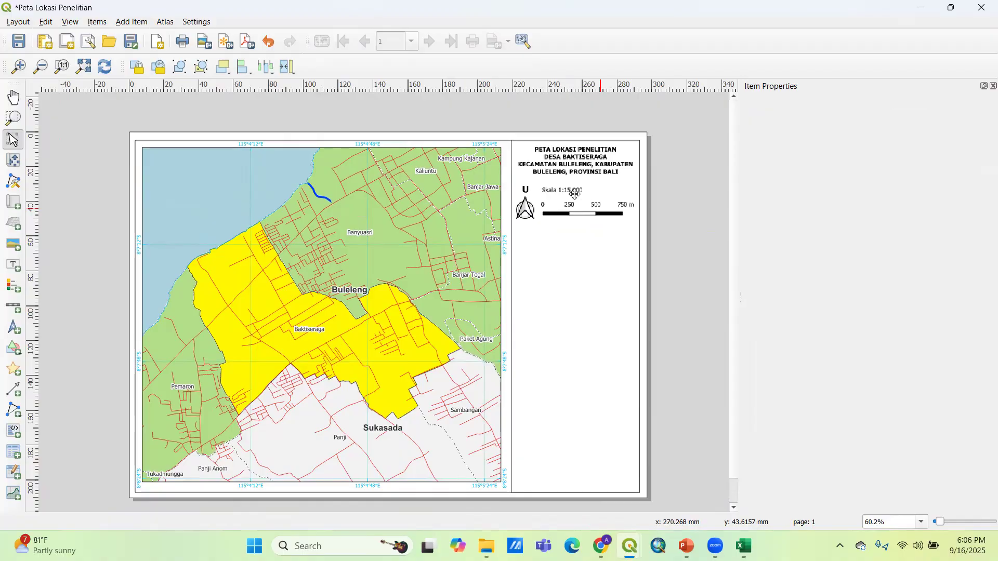
Step: Add a label below the north arrow and scale bar with the first line "Proyeksi : Transversa Mercator"
scroll(576, 196, up, 1)
click(15, 265)
drag(444, 242, 655, 306)
text(Sistem)
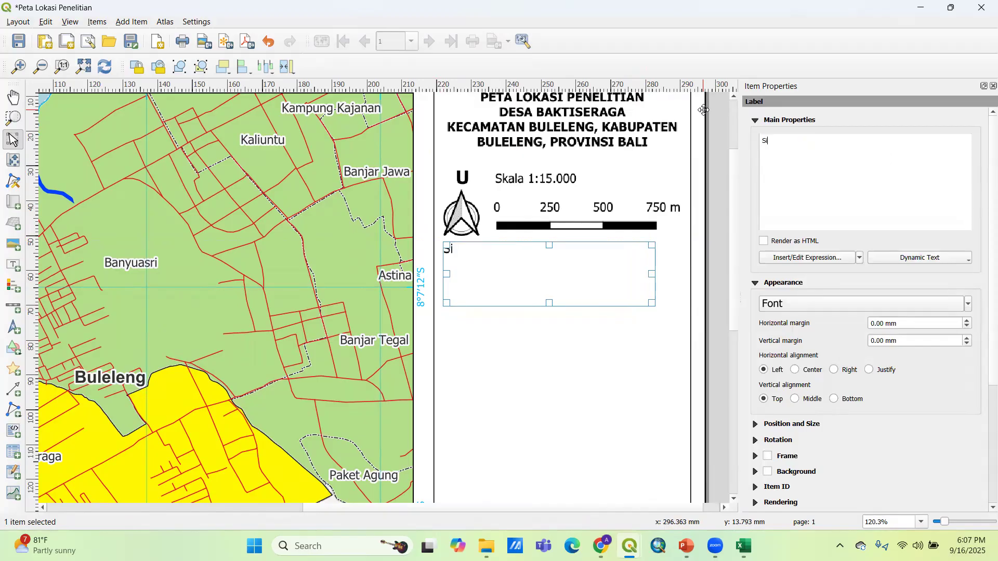
key(BackSpace)
key(BackSpace)
key(BackSpace)
key(BackSpace)
text(Proyeksi : Transversa Me)
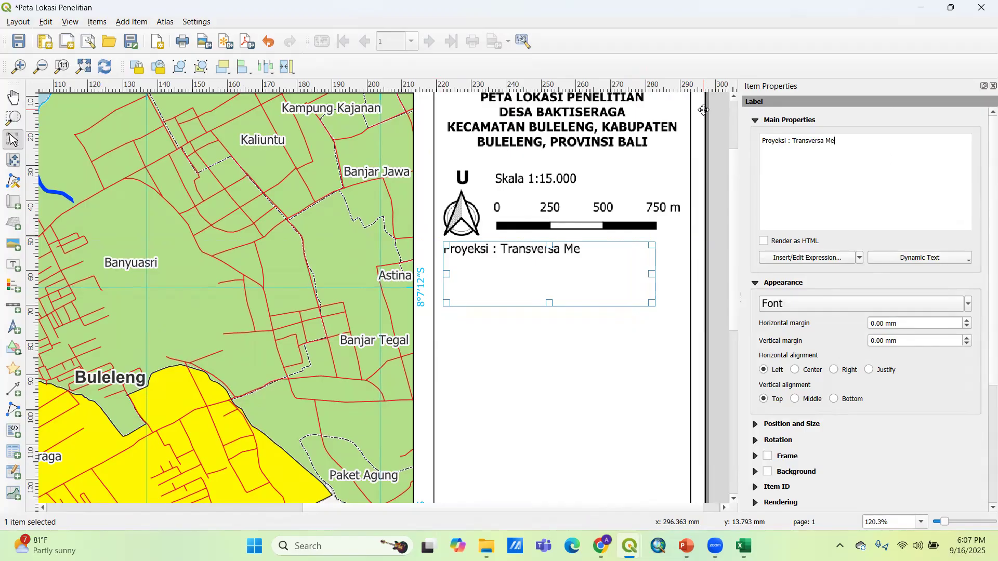
text(rcator)
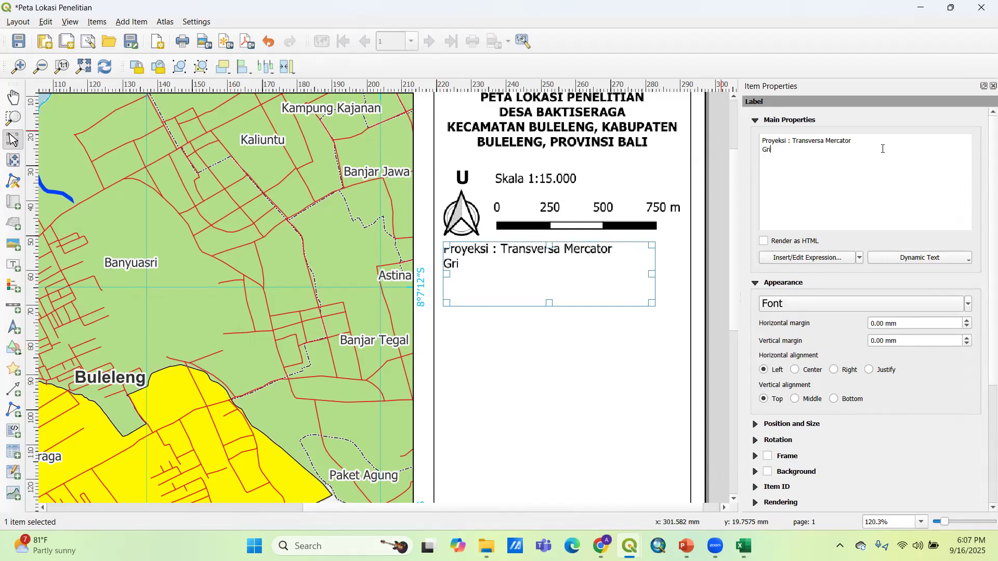
Step: Add the lines "Grid : Geografis" and "Datum : WGS 1984" to the projection label
text(Grid : Geograf)
key(BackSpace)
key(BackSpace)
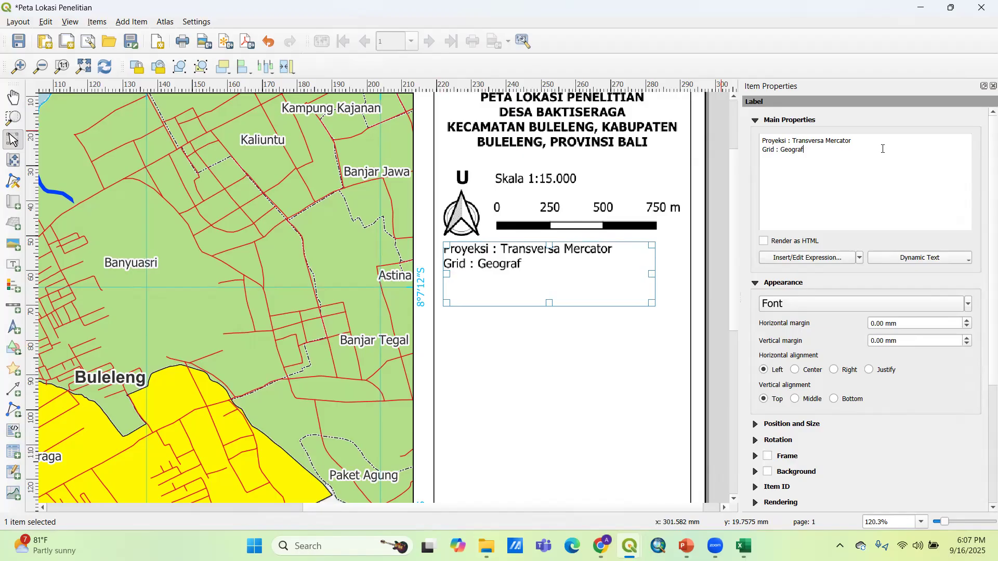
text(Datum : WGS 1984)
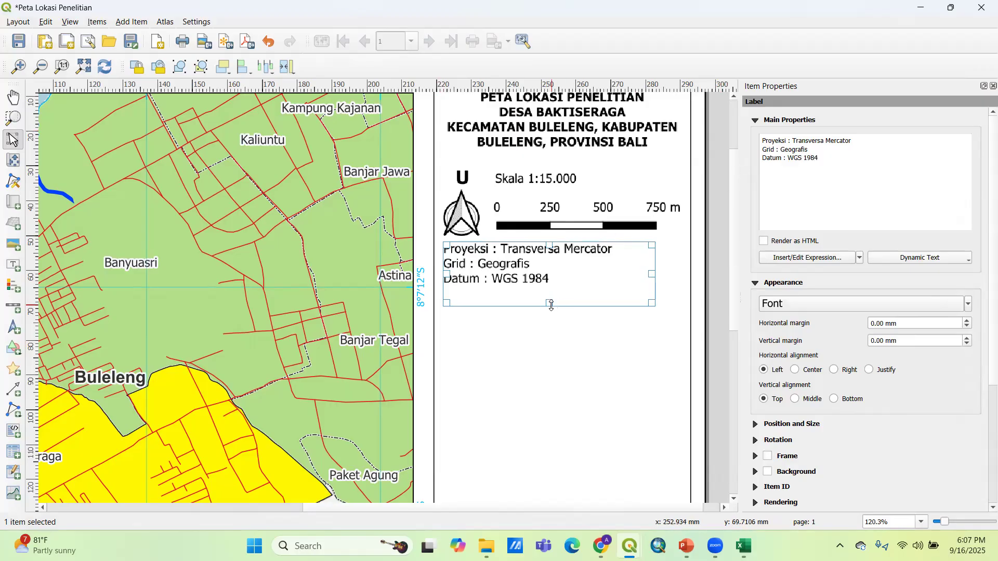
Step: Shorten the projection label's box to fit its three lines and slightly reduce its font size
drag(549, 303, 577, 279)
scroll(577, 279, down, 1)
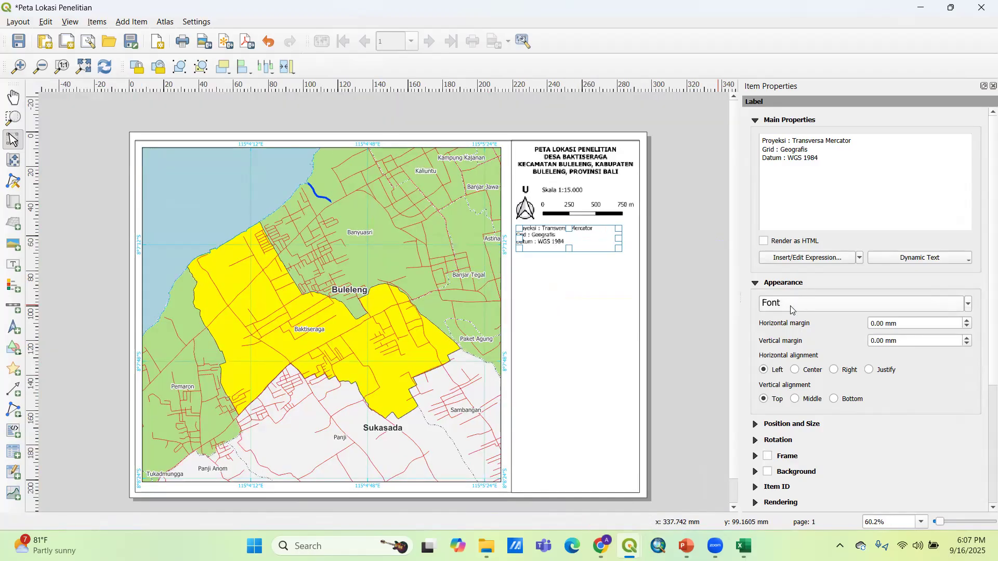
scroll(589, 239, up, 1)
drag(550, 258, 550, 250)
click(561, 136)
scroll(560, 136, down, 1)
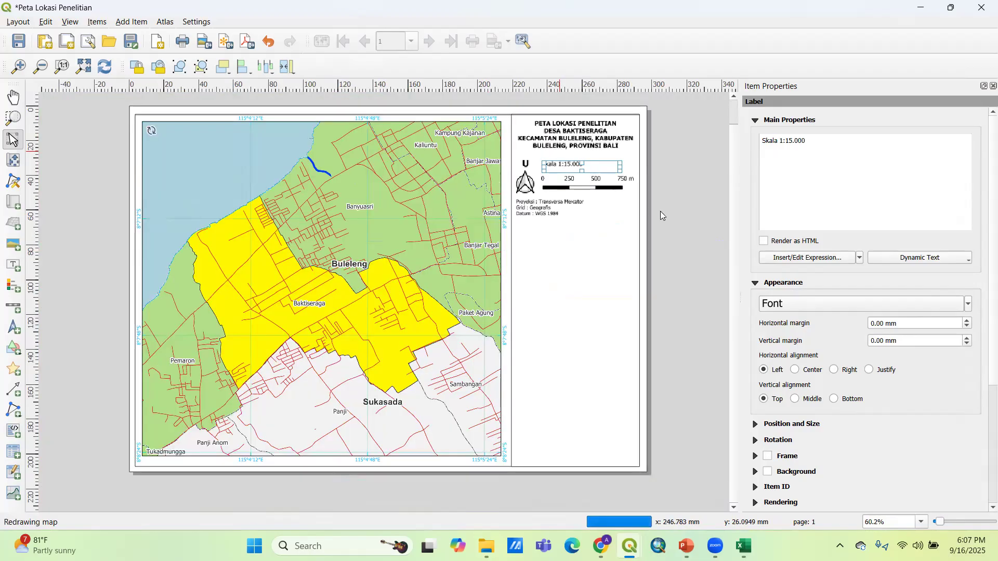
Step: Align the projection label's text to Center and Middle, and shift the label to sit centred under the title
click(550, 213)
click(796, 370)
click(795, 399)
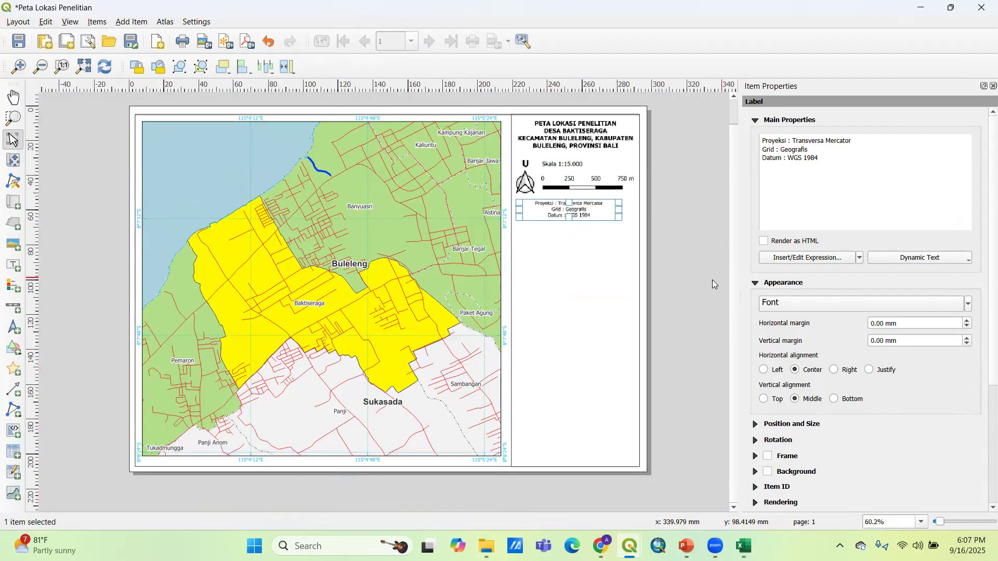
drag(583, 202, 590, 204)
click(658, 211)
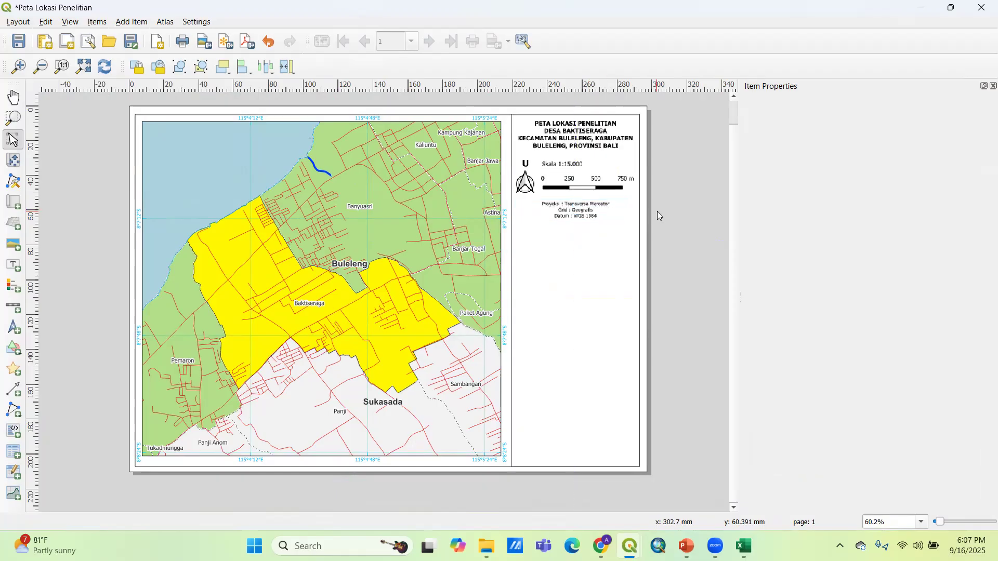
Step: Add a legend below the projection label and title it "LEGENDA"
click(13, 285)
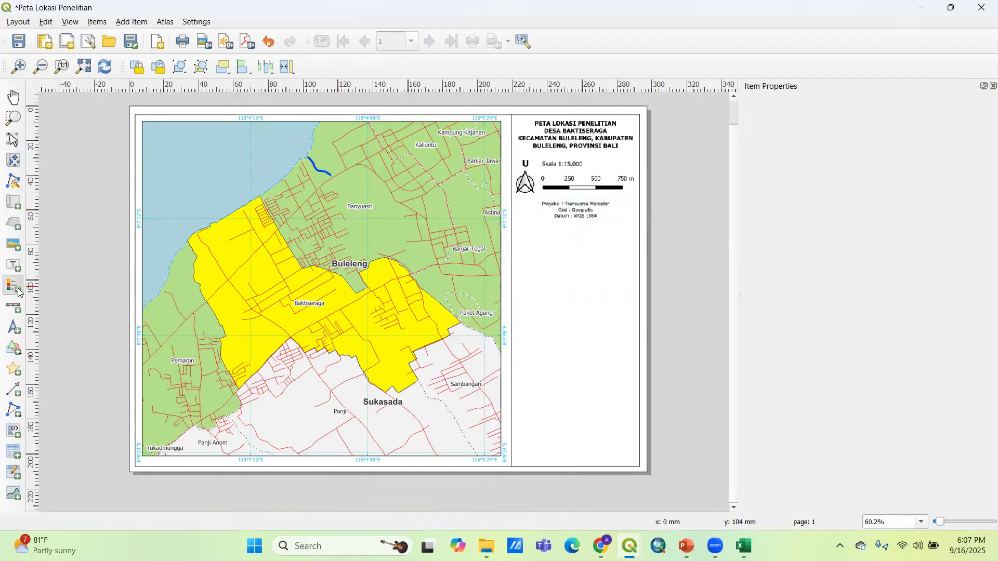
mouse_move(519, 236)
mouse_down()
mouse_move(581, 305)
mouse_move(614, 312)
mouse_move(562, 283)
mouse_up()
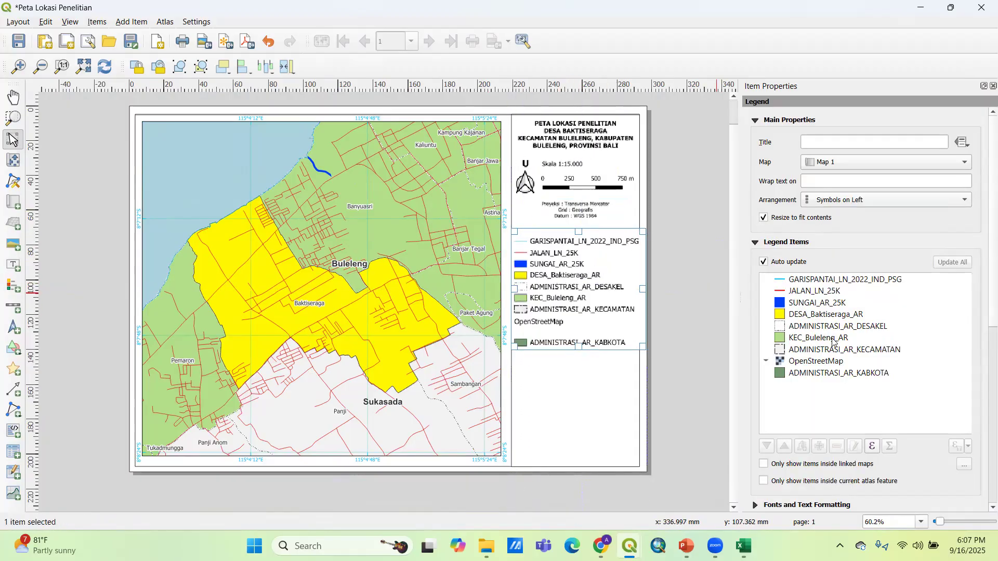
click(837, 375)
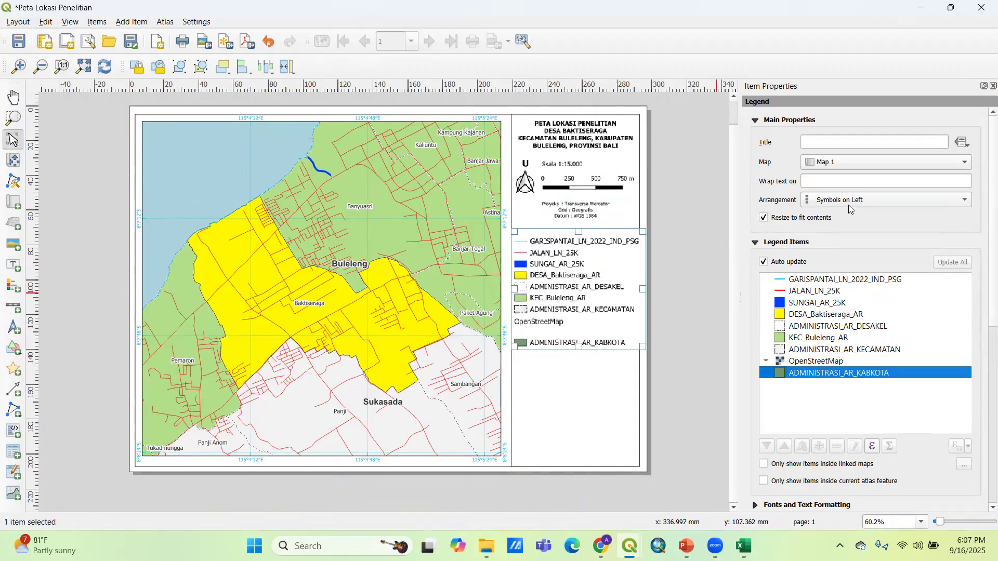
click(835, 144)
text(LEGENDA)
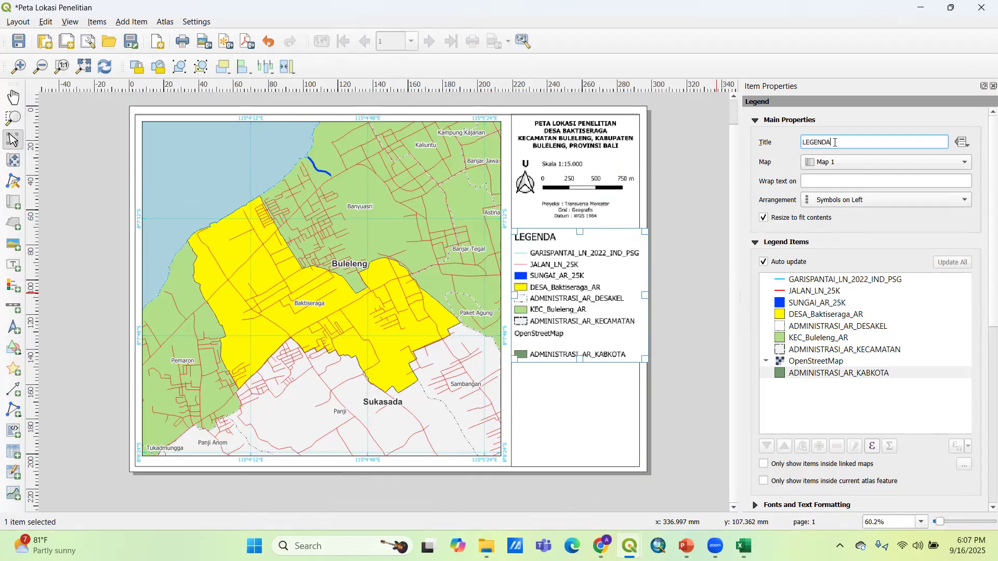
Step: Set the legend title font to Bold at 14 points
scroll(797, 320, down, 5)
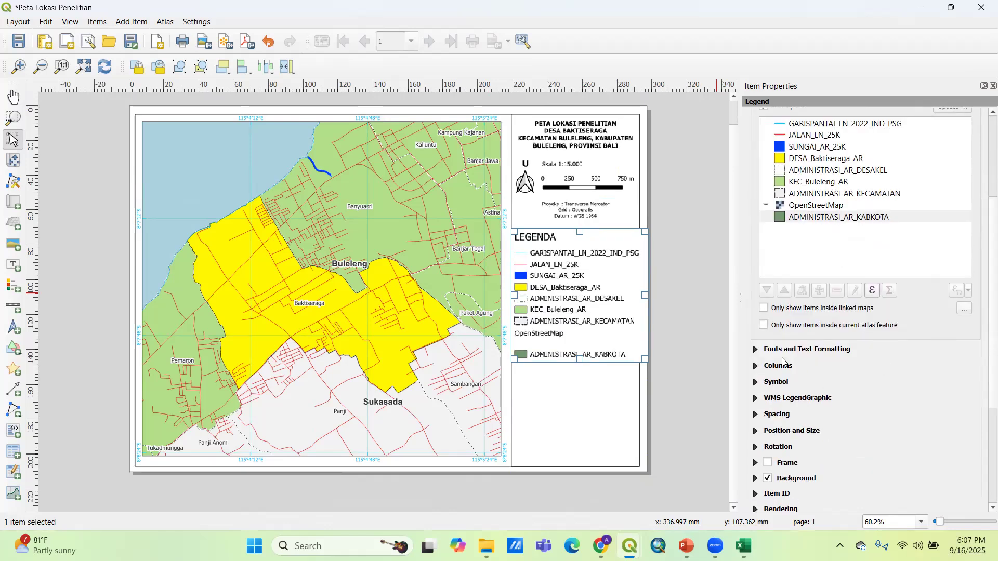
click(757, 350)
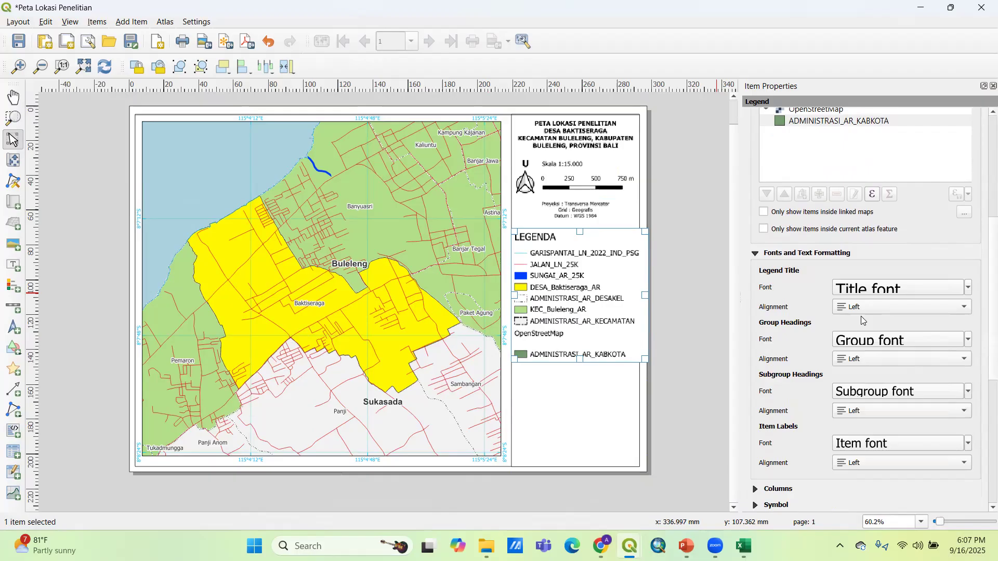
click(857, 282)
click(810, 183)
click(805, 198)
scroll(796, 225, down, 2)
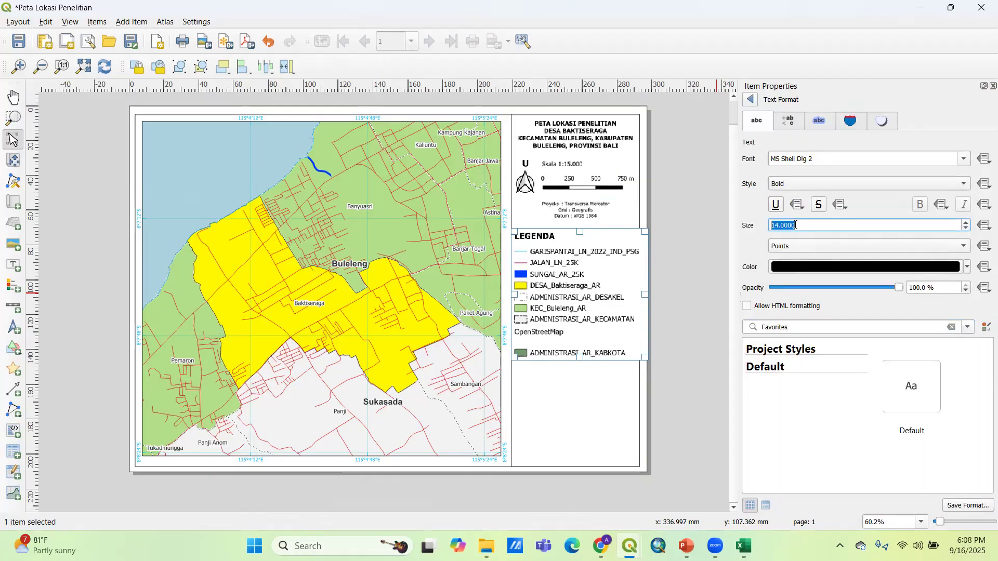
click(750, 99)
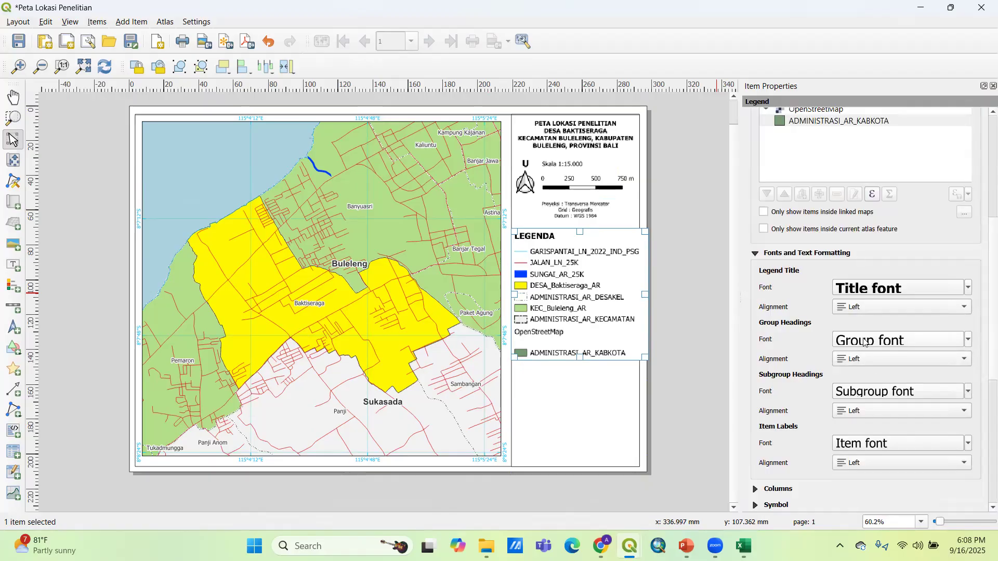
Step: Reduce the legend's item label font size and nudge the legend to fit inside the side panel frame
scroll(864, 391, down, 2)
scroll(860, 448, down, 1)
scroll(860, 450, down, 1)
drag(595, 315, 598, 311)
scroll(779, 291, up, 3)
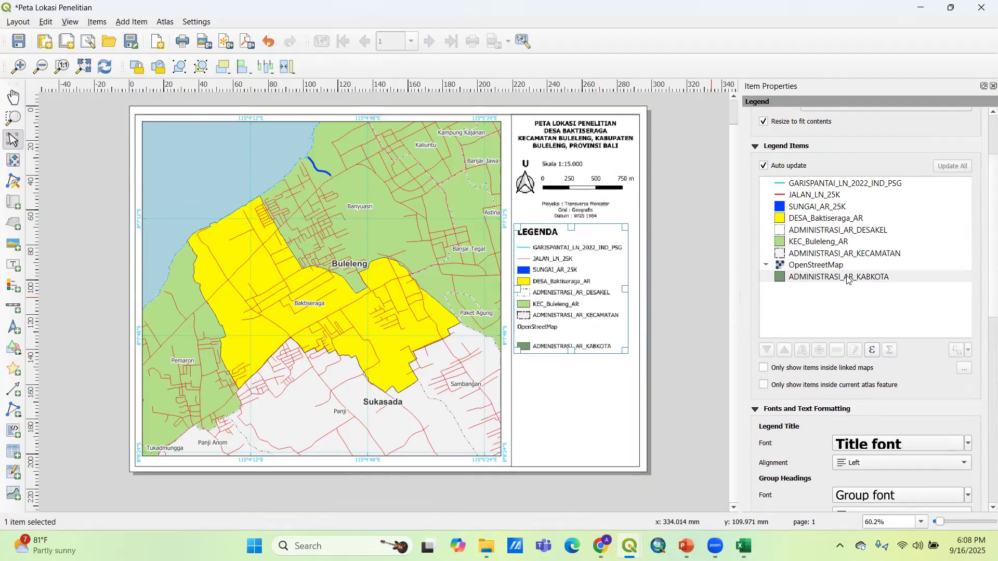
Step: Turn off the legend's auto update and remove the OpenStreetMap and ADMINISTRASI_AR_KABKOTA entries
click(764, 166)
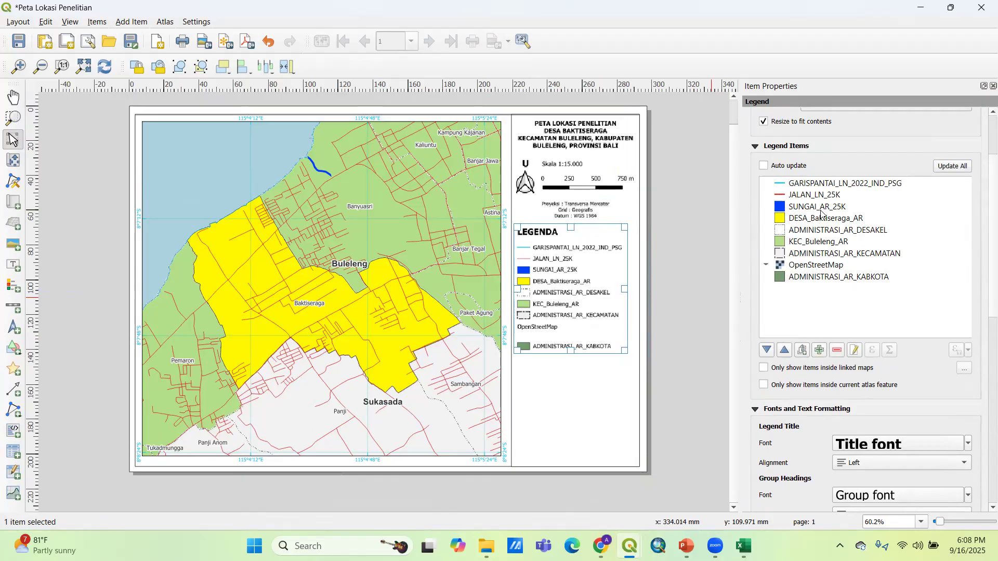
click(814, 268)
shift+click(814, 280)
click(837, 350)
Step: Move the KEC_Buleleng_AR legend entry above ADMINISTRASI_AR_DESAKEL
click(825, 257)
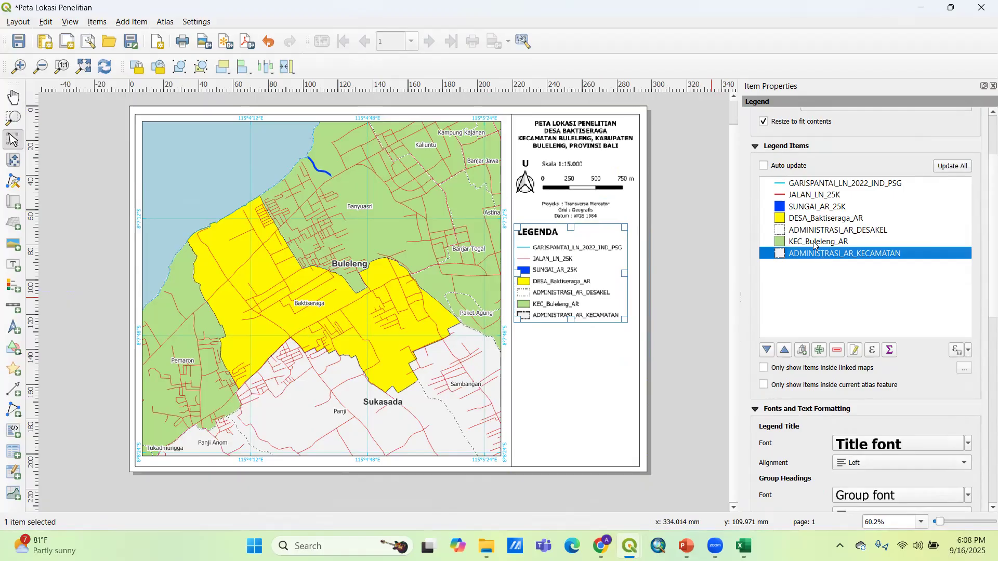
click(814, 241)
drag(834, 232, 832, 229)
Step: Rename the legend entries DESA_Baktiseraga_AR to "Lokasi Penelitian" and KEC_Buleleng_AR to "Kecamatan Buleleng"
double_click(826, 219)
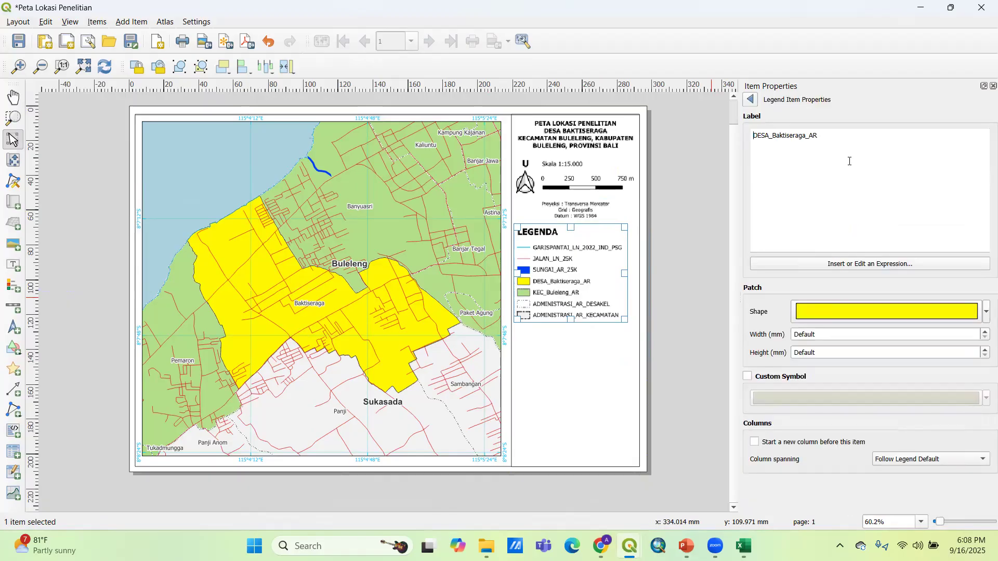
text(Lokasi)
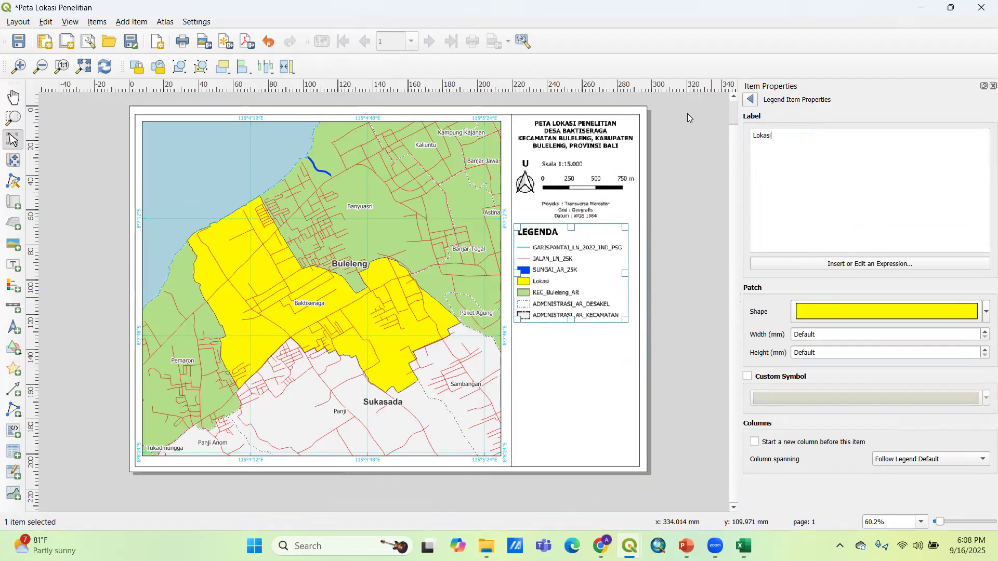
text( Penelitian)
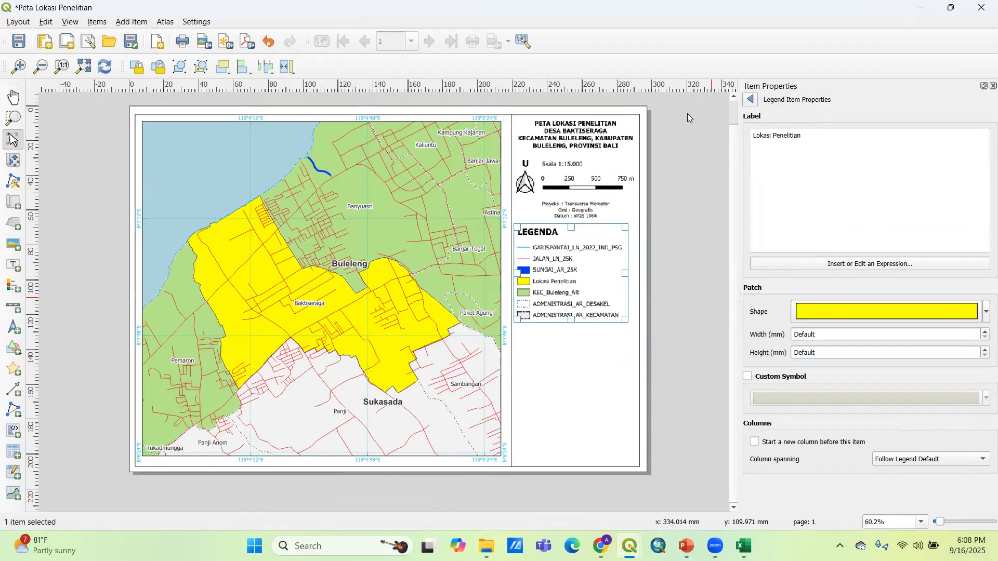
click(749, 99)
double_click(831, 227)
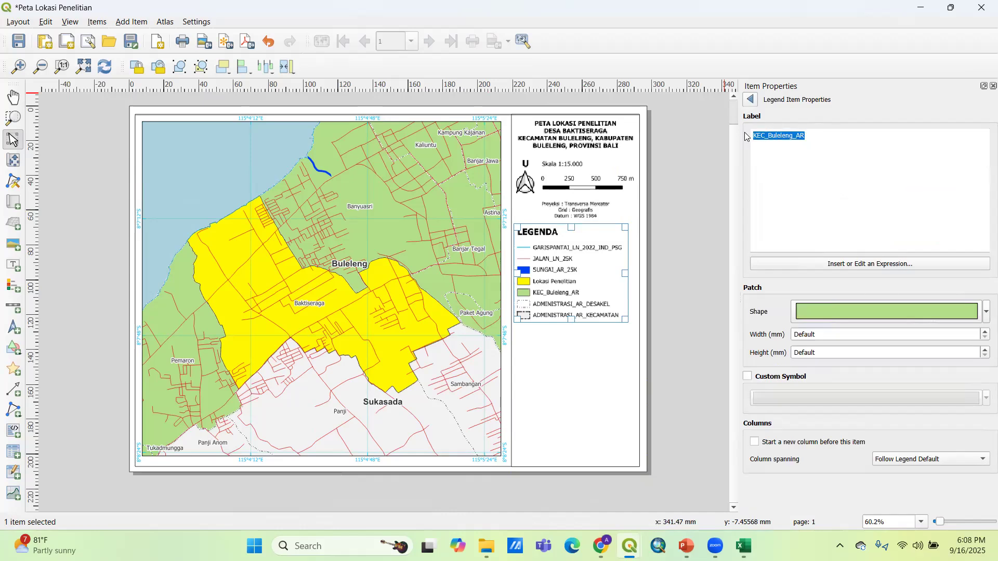
text(Kecamatan Buleleng)
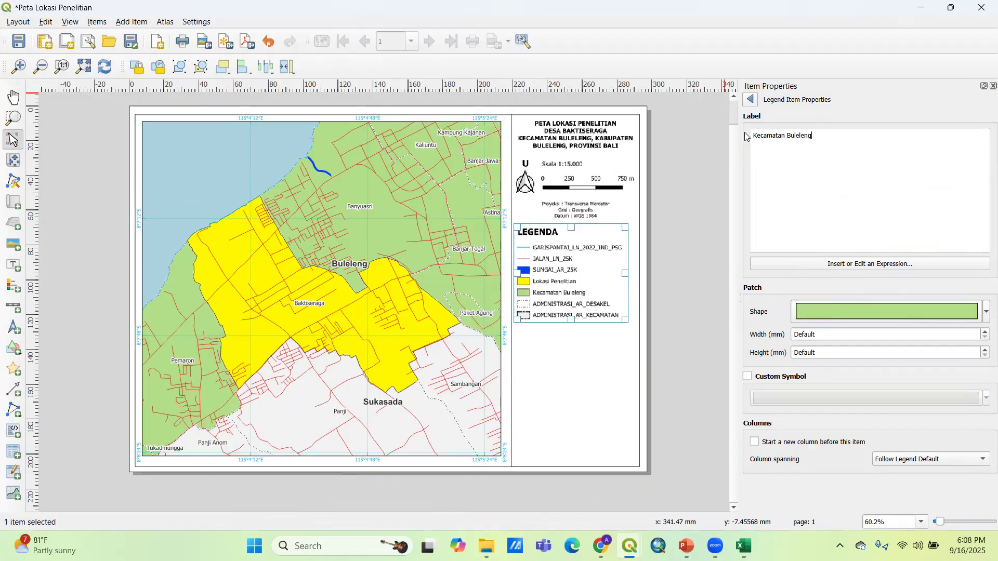
click(750, 99)
Step: Rename the ADMINISTRASI_AR_DESAKEL legend entry to "Batas Administrasi Desa/Kelurahan"
click(818, 242)
double_click(817, 242)
key(ctrl+a)
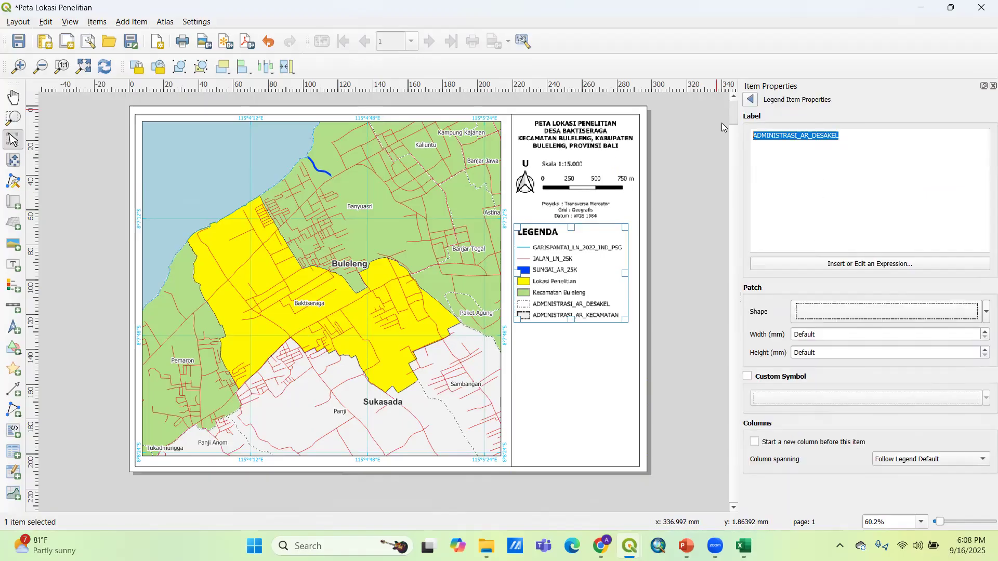
text(Batas Ad)
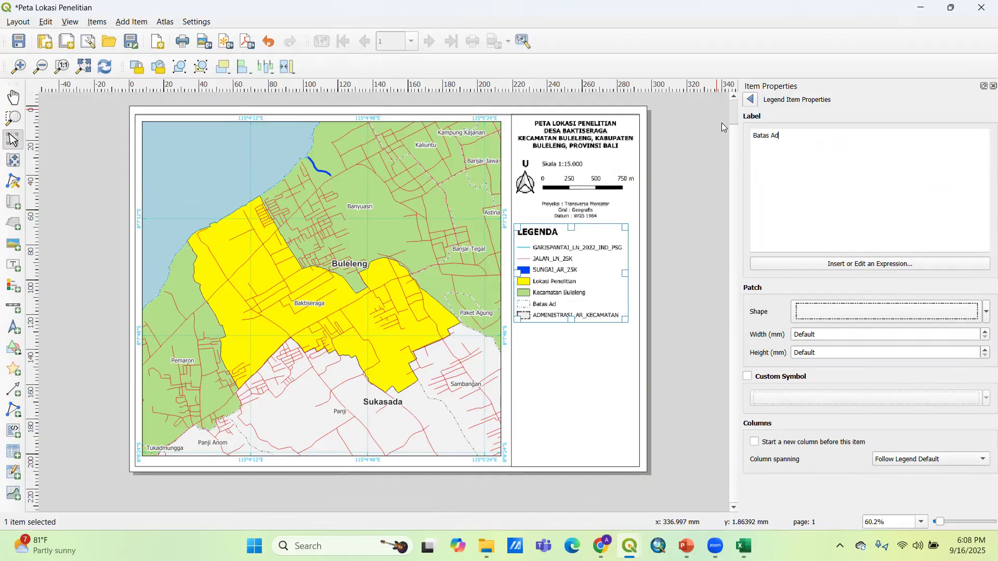
text(ministrasi Desa/Kelurahan)
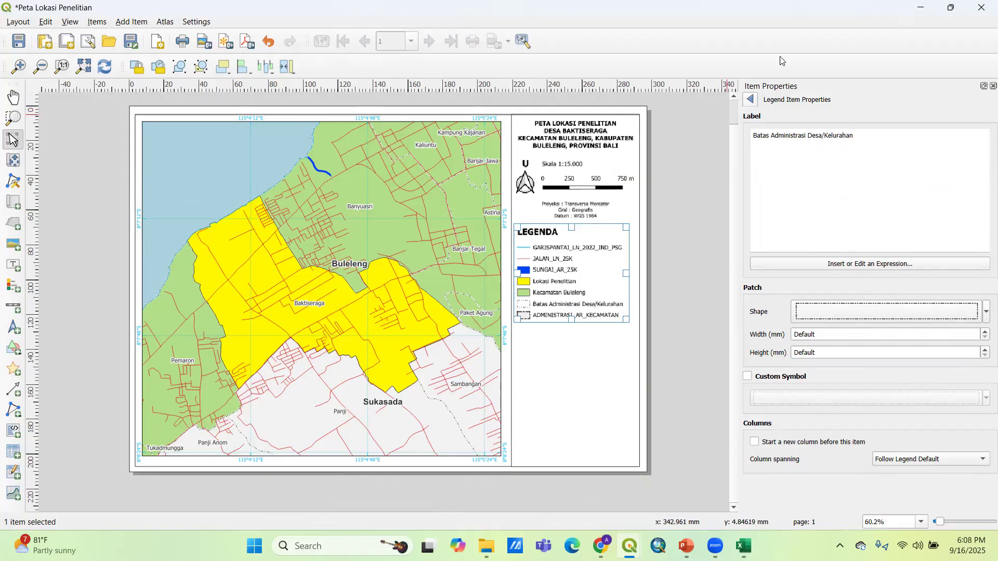
click(749, 100)
Step: Rename the ADMINISTRASI_AR_KECAMATAN legend entry to "Batas Kecamatan"
double_click(877, 252)
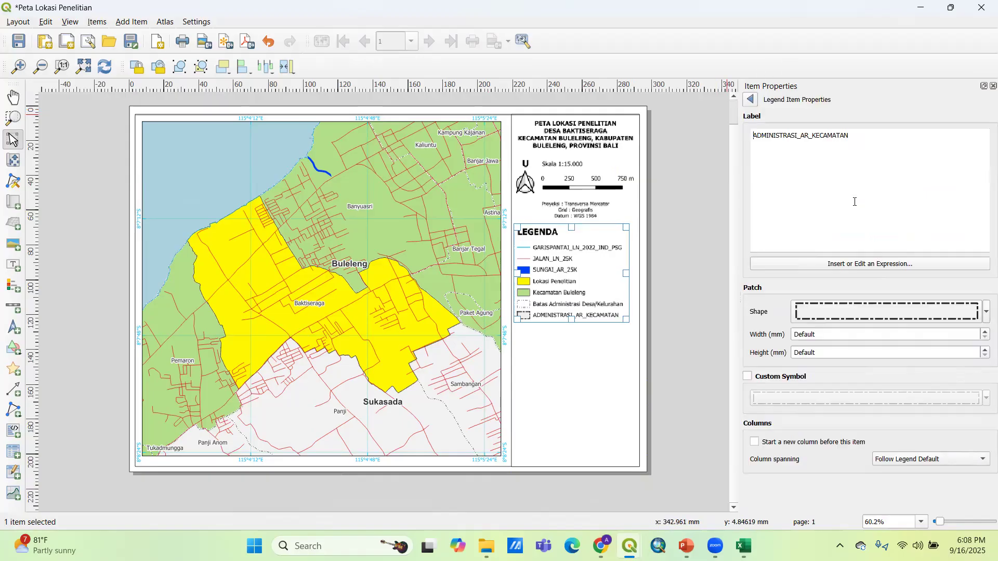
text(Batas )
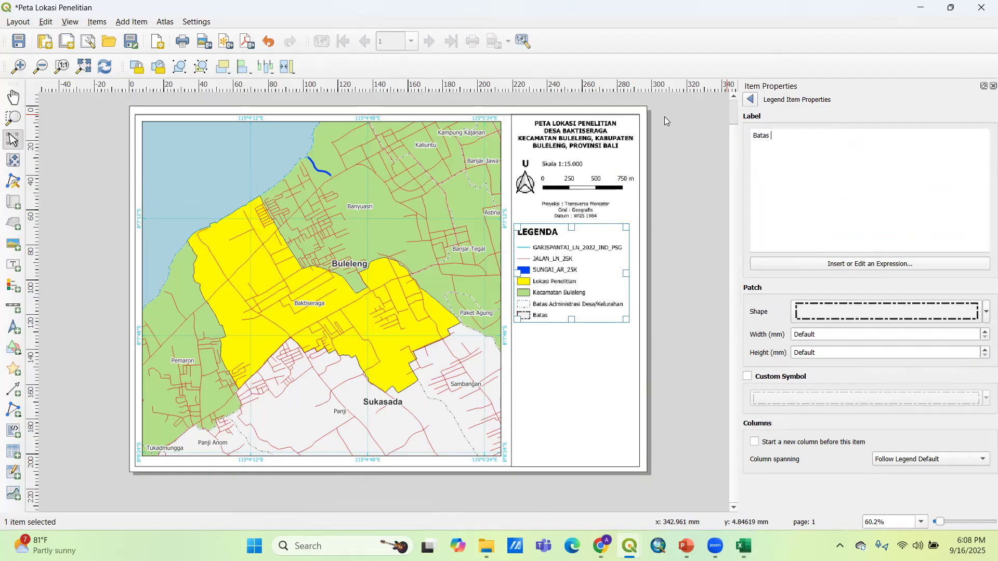
text(Kecamatan)
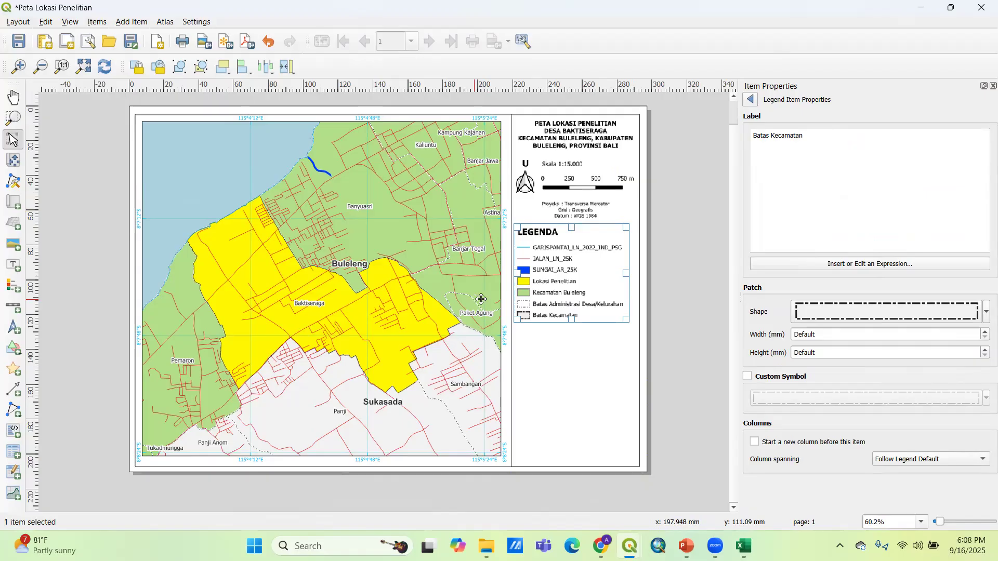
scroll(372, 358, up, 2)
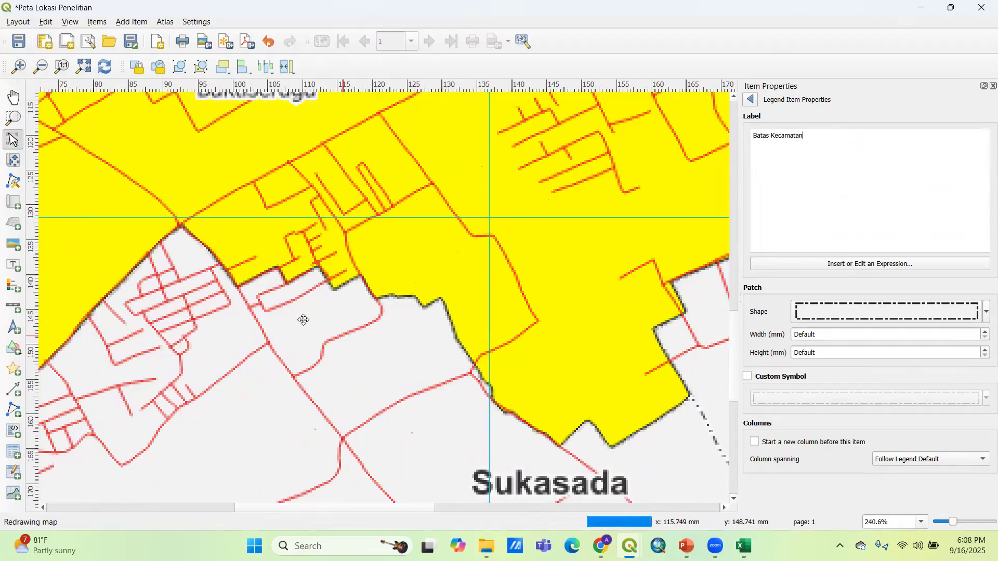
scroll(189, 401, down, 1)
scroll(185, 406, up, 1)
scroll(193, 400, down, 1)
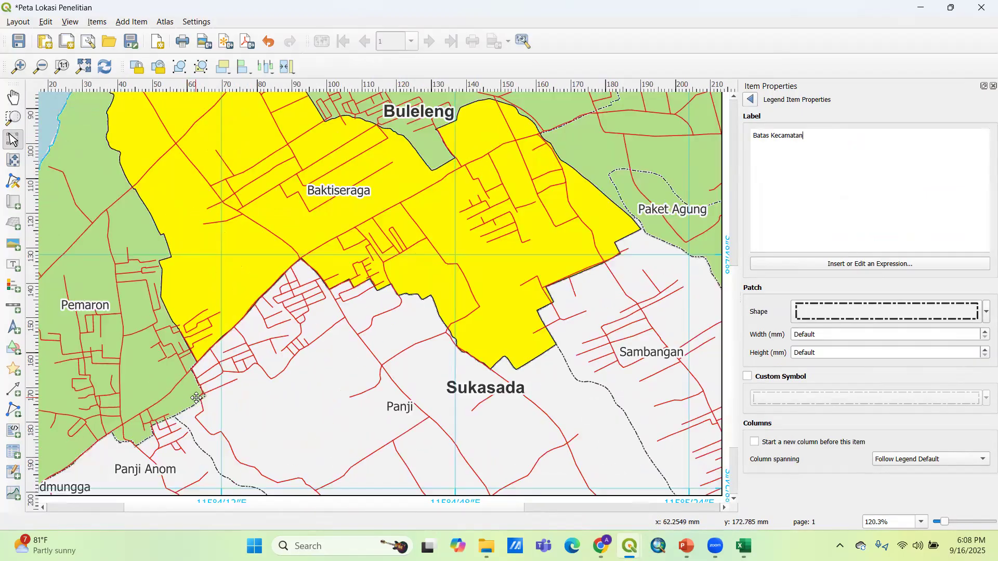
scroll(488, 335, down, 1)
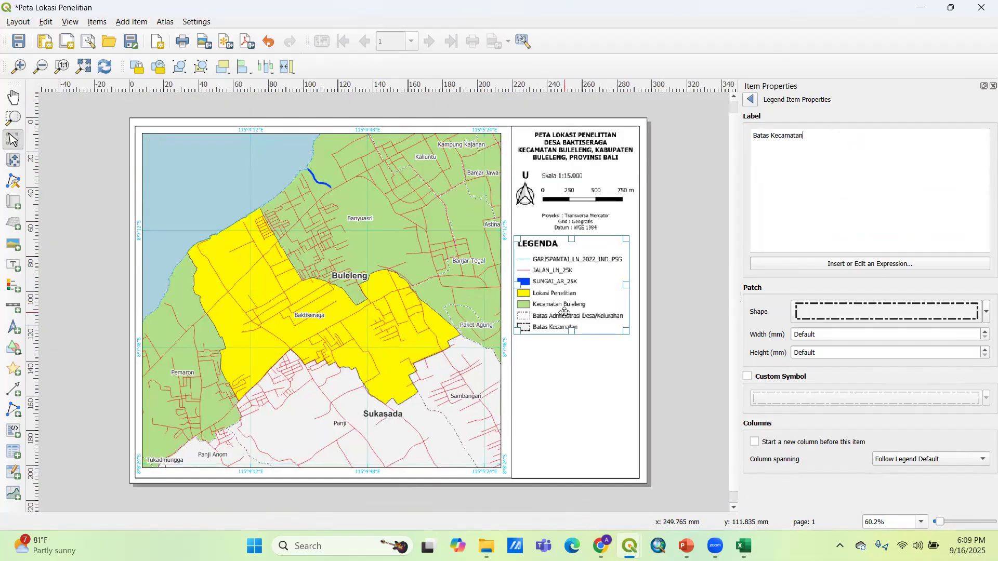
scroll(565, 312, up, 1)
scroll(565, 312, down, 1)
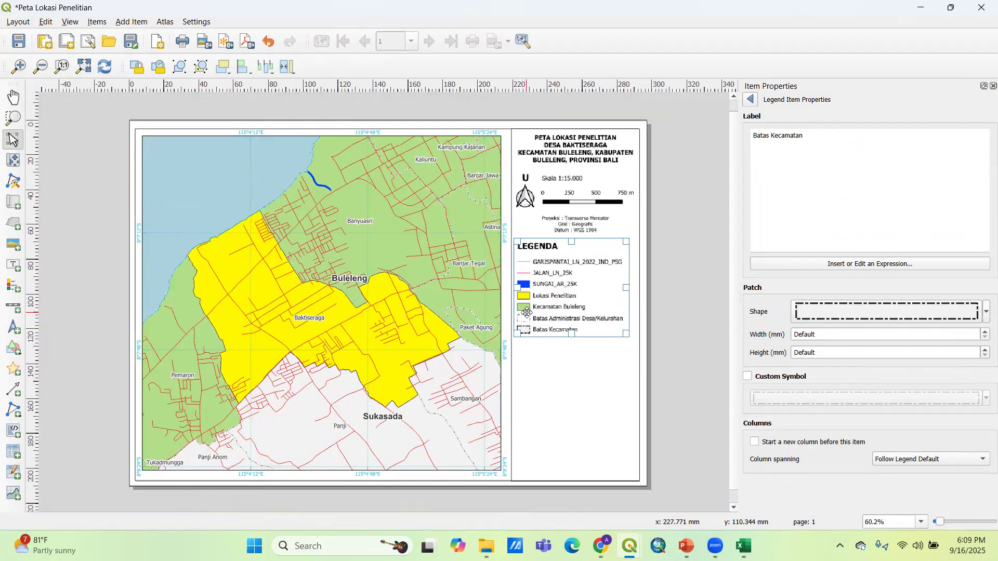
Step: Rename the SUNGAI_AR_25K legend entry to "Sungai"
click(652, 327)
click(563, 292)
double_click(817, 311)
text(Sungai)
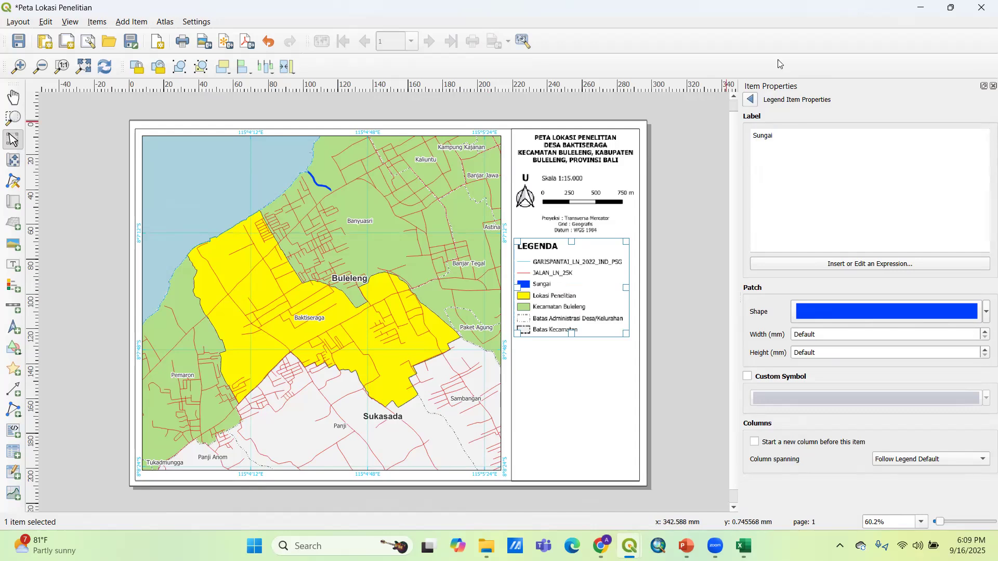
click(750, 99)
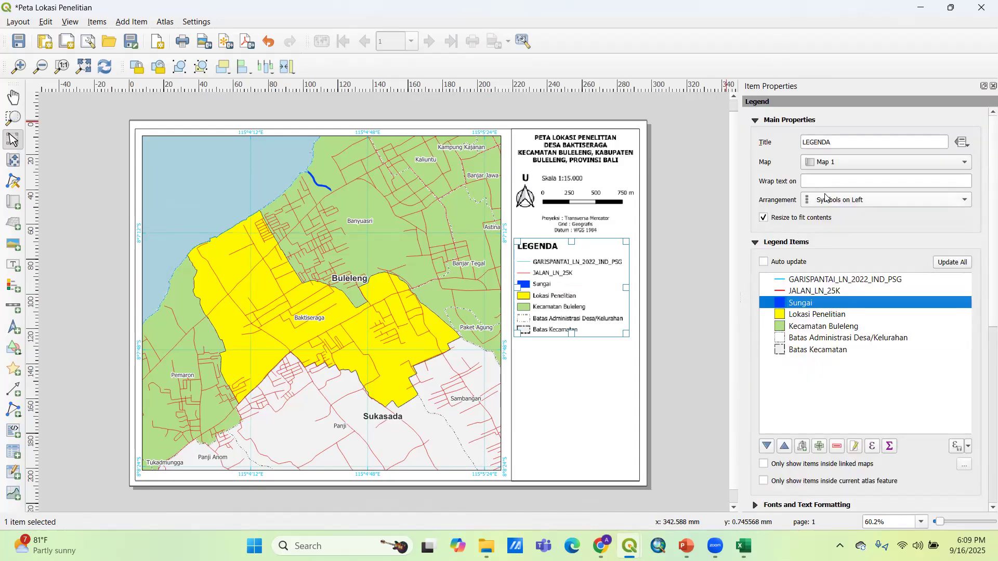
Step: Rename the legend entries JALAN_LN_25K to "Jaringan Jalan" and GARISPANTAI_LN_2022_IND_PSG to "Garis Pantai"
double_click(822, 292)
text(Jaringan Jalan)
click(750, 99)
double_click(832, 280)
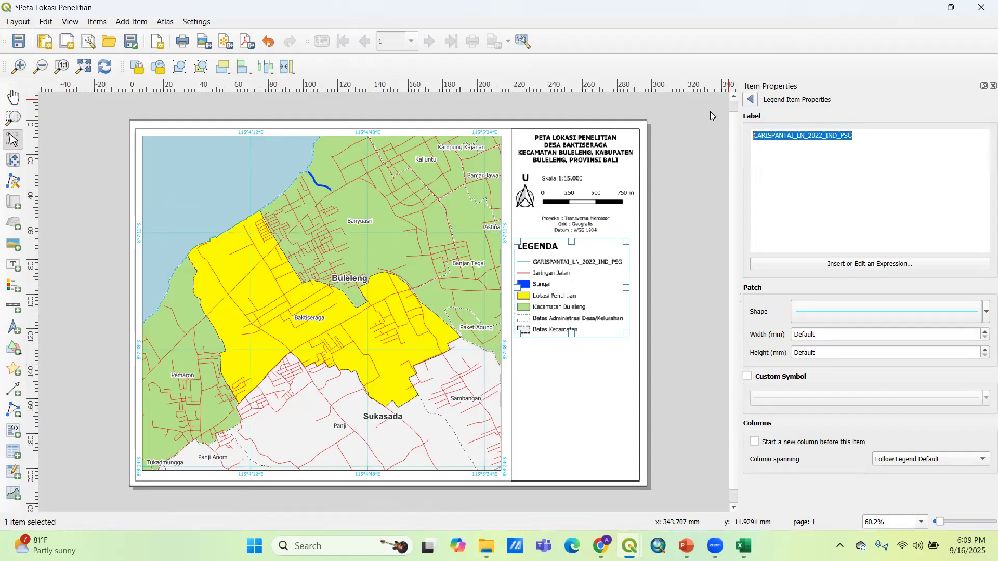
text(Garis Pantai)
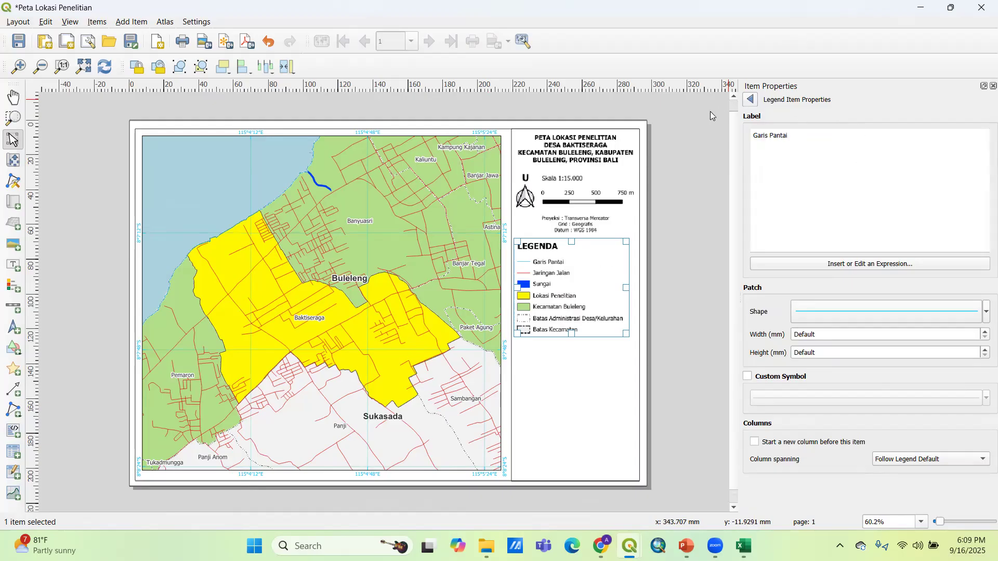
click(441, 276)
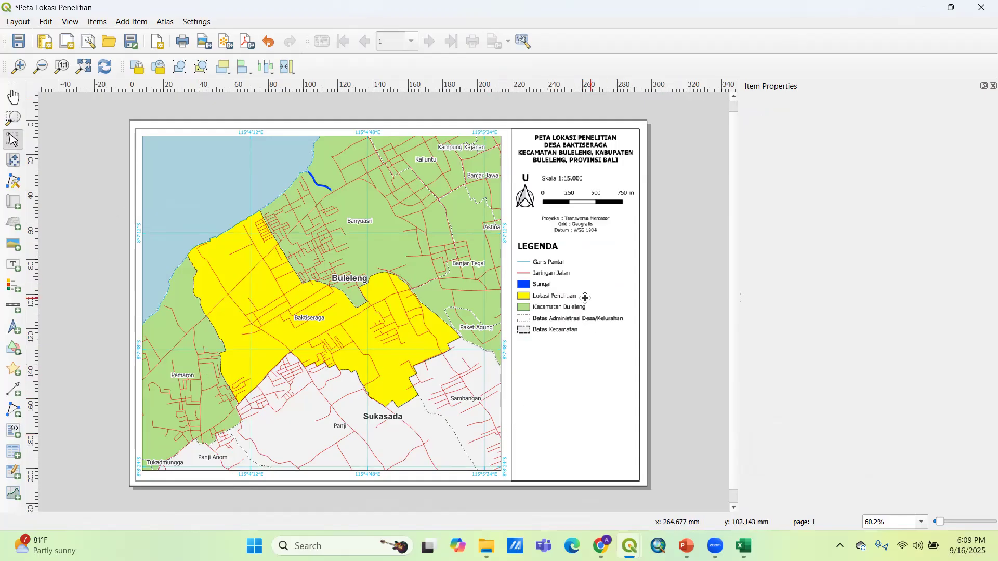
Step: Draw a rectangle about 74 mm wide below the legend, spanning the side column, and extend its lower edge slightly downward
click(16, 350)
click(34, 349)
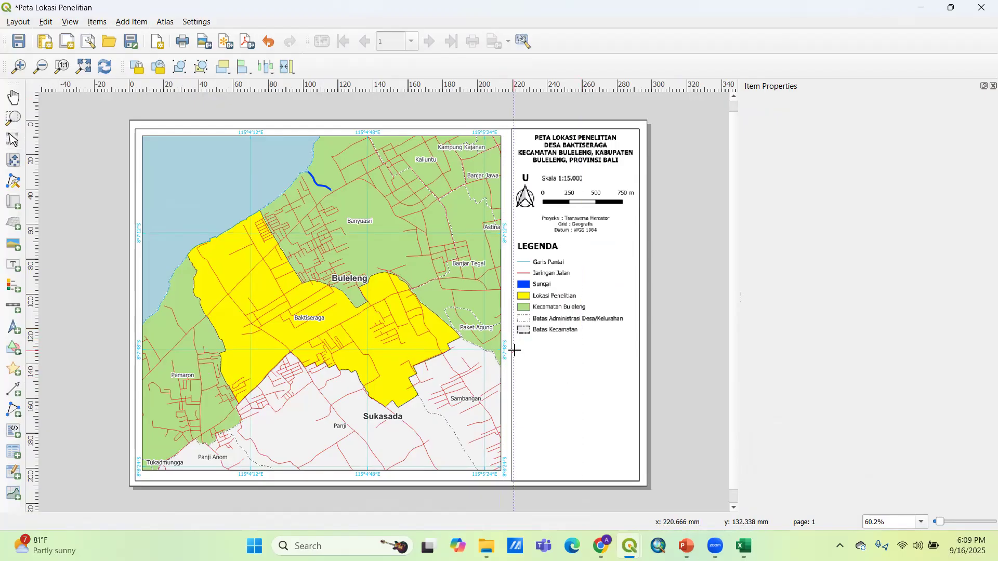
drag(512, 346, 640, 407)
drag(513, 378, 512, 378)
click(662, 366)
click(625, 379)
click(638, 379)
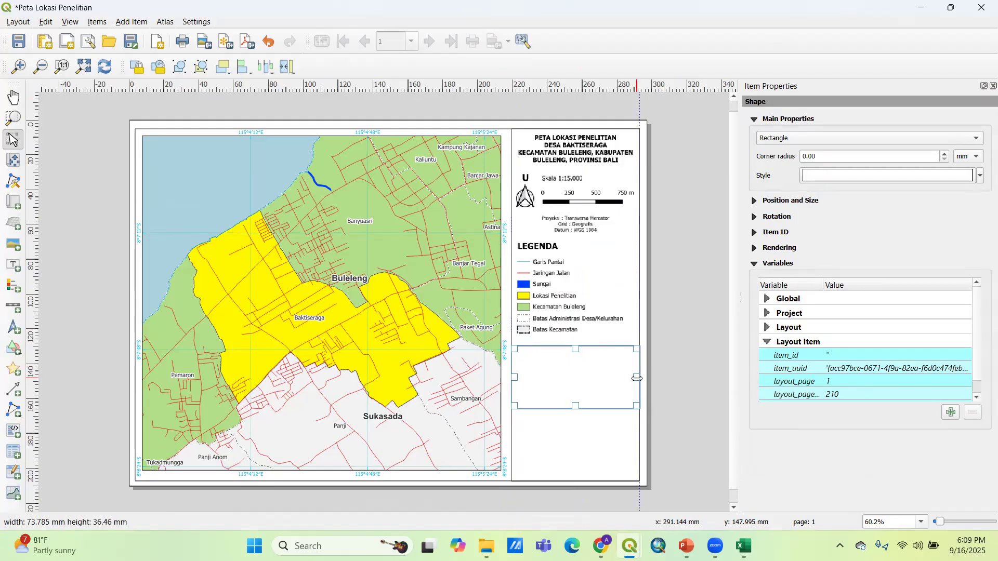
drag(576, 406, 575, 415)
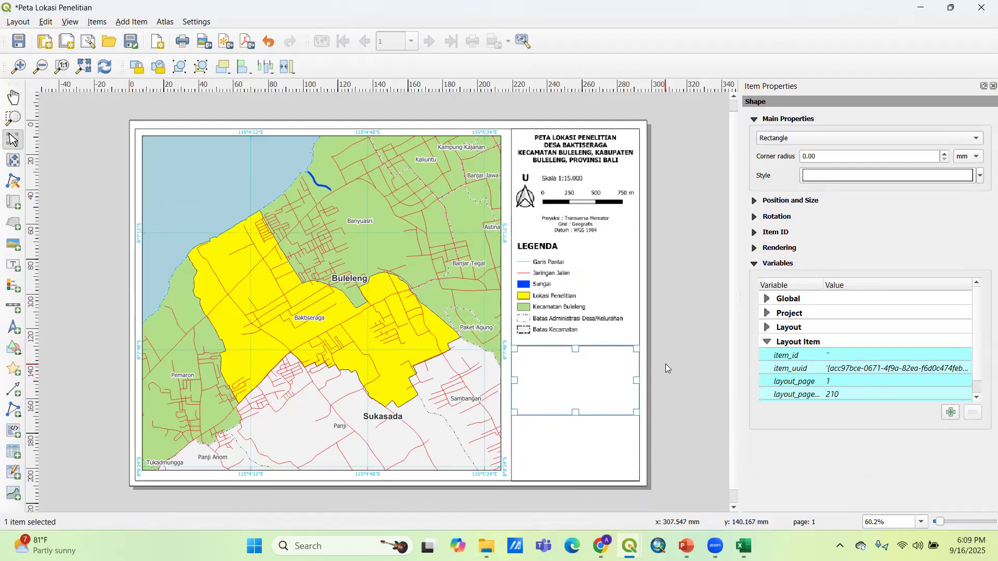
click(665, 364)
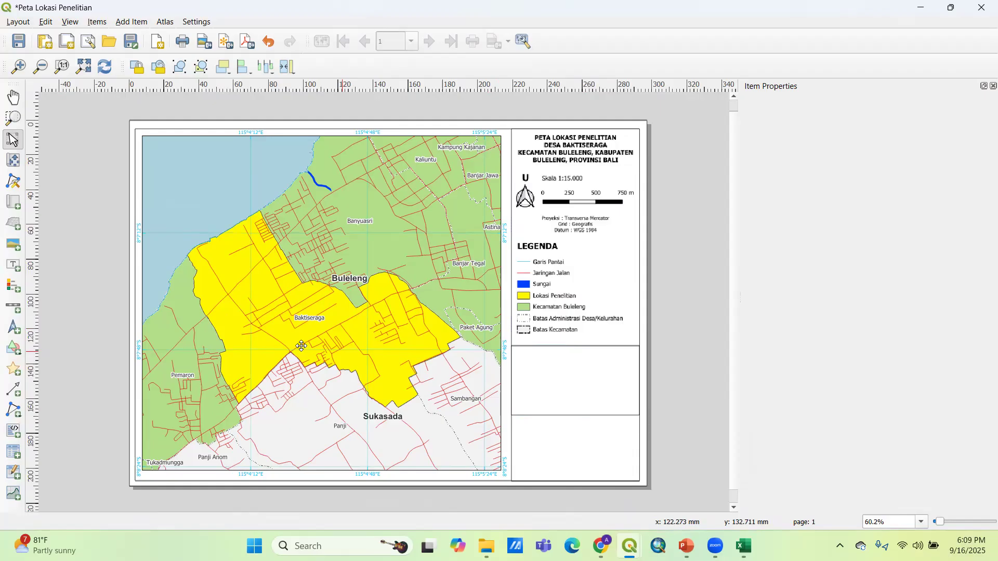
Step: Add a label below the rectangle reading "Sumber data:" and "- Peta RBI Skala 1:25.000 Tahun 2022 Badan Informasi Geospasial", and shorten its box
click(13, 266)
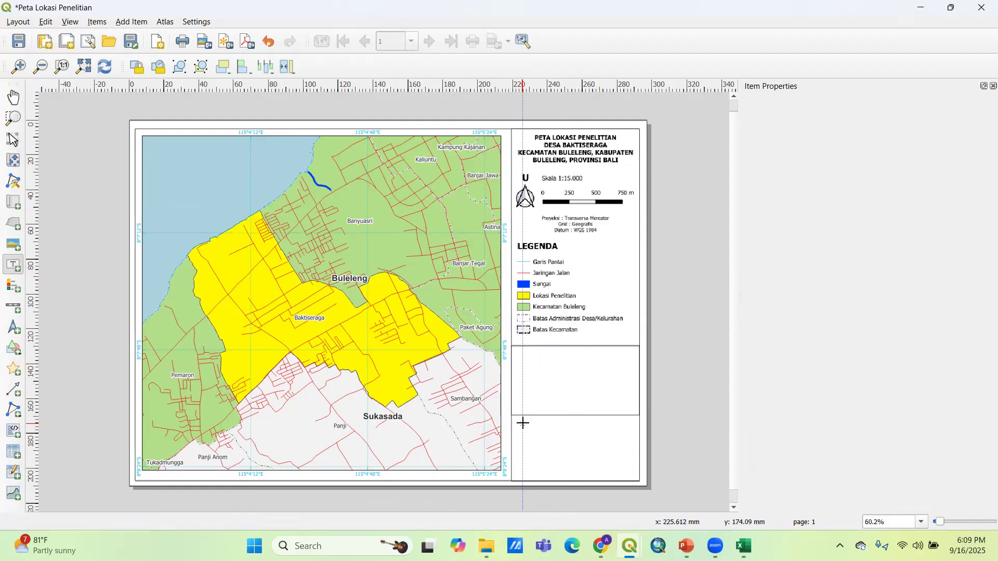
drag(523, 425, 627, 471)
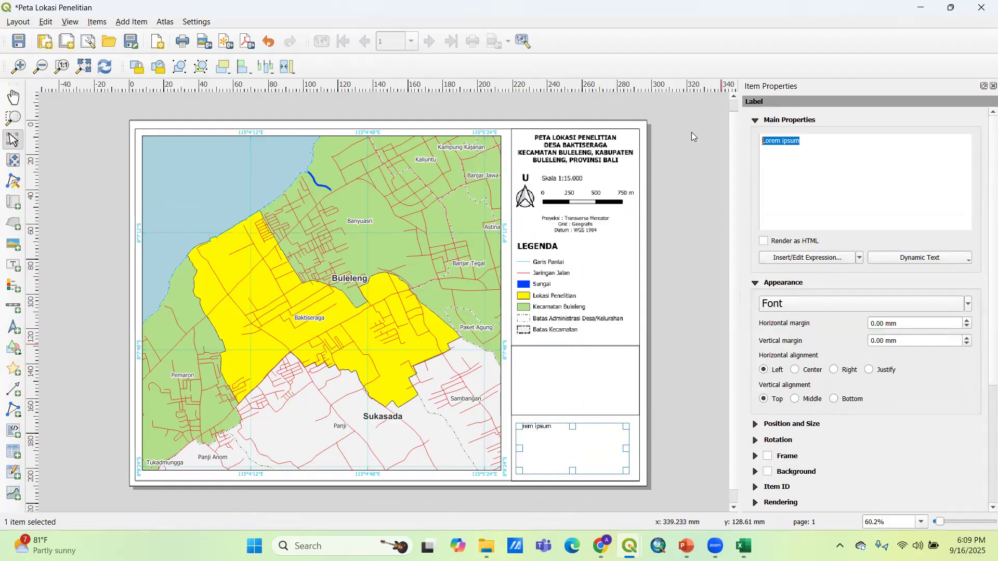
text(Sumber data: )
text(- P)
text(eta)
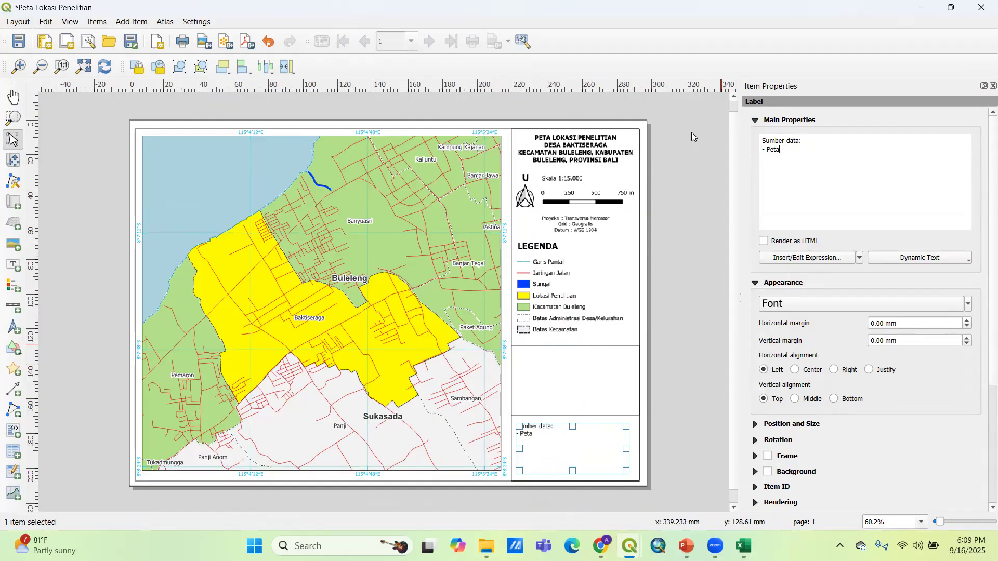
text( RBI Skala 1:25.000 Tahun 2022)
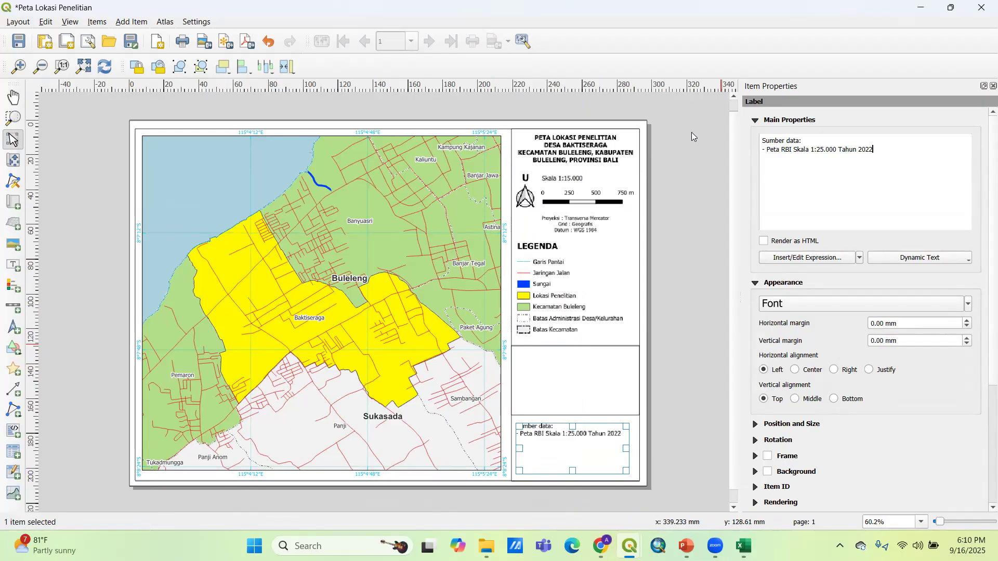
text( Badan Informasi Geospasial)
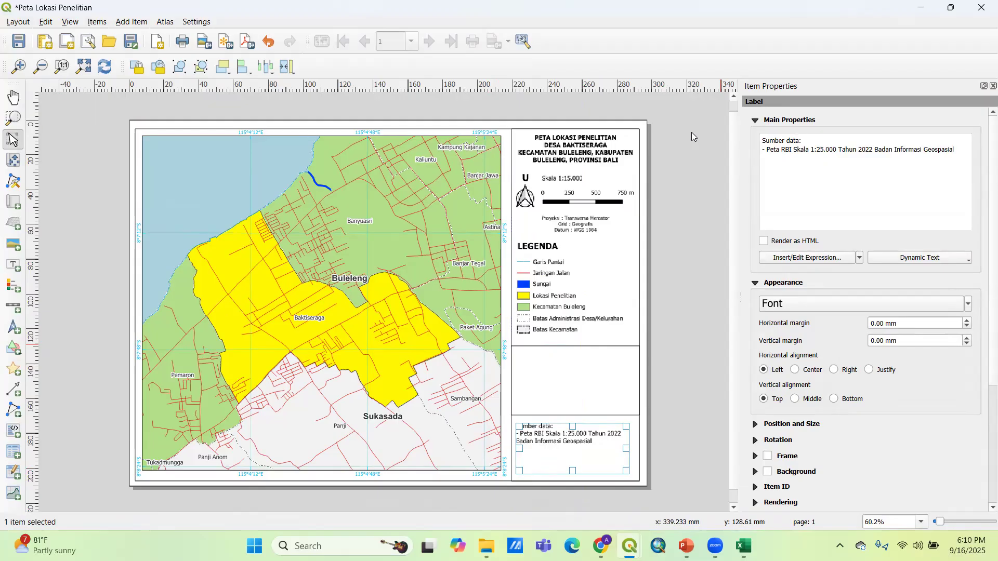
drag(573, 471, 537, 428)
Step: Duplicate the data source label, change the copy's text to "Dibuat Oleh:" and place it beneath the original, aligned with its left edge
scroll(797, 308, down, 2)
scroll(538, 428, up, 2)
scroll(499, 415, down, 1)
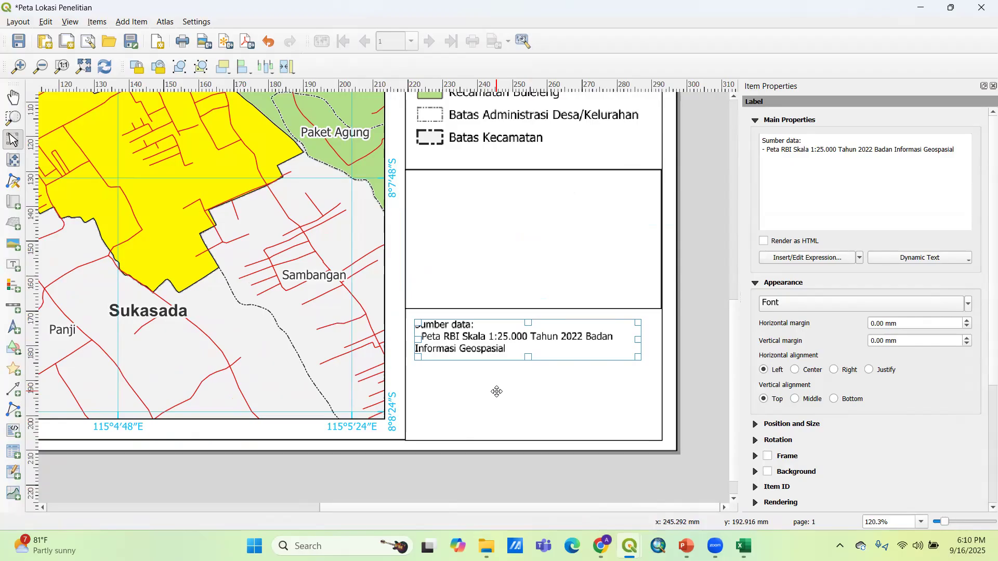
key(ctrl+v)
drag(496, 391, 437, 394)
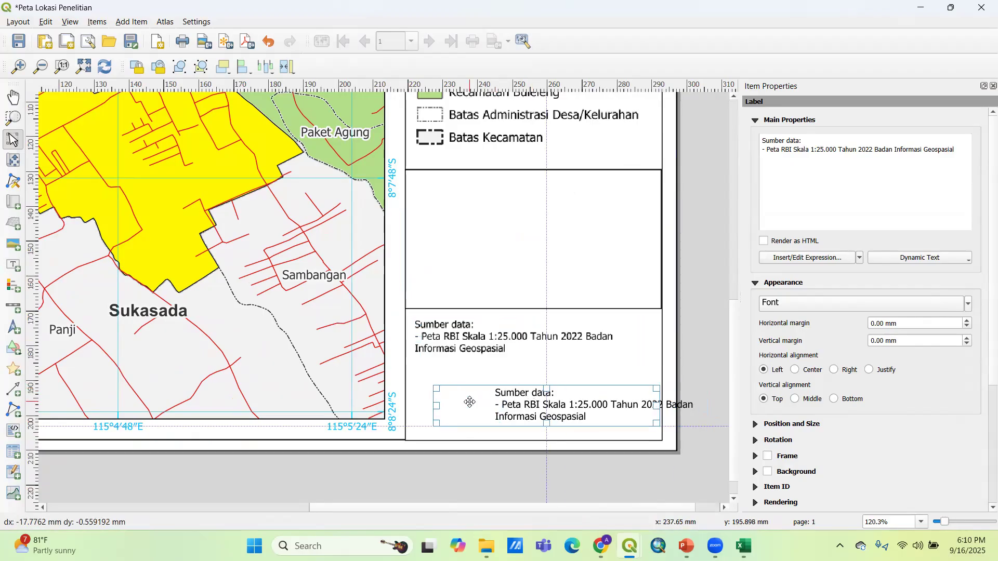
click(917, 192)
key(ctrl+a)
text(Dibu)
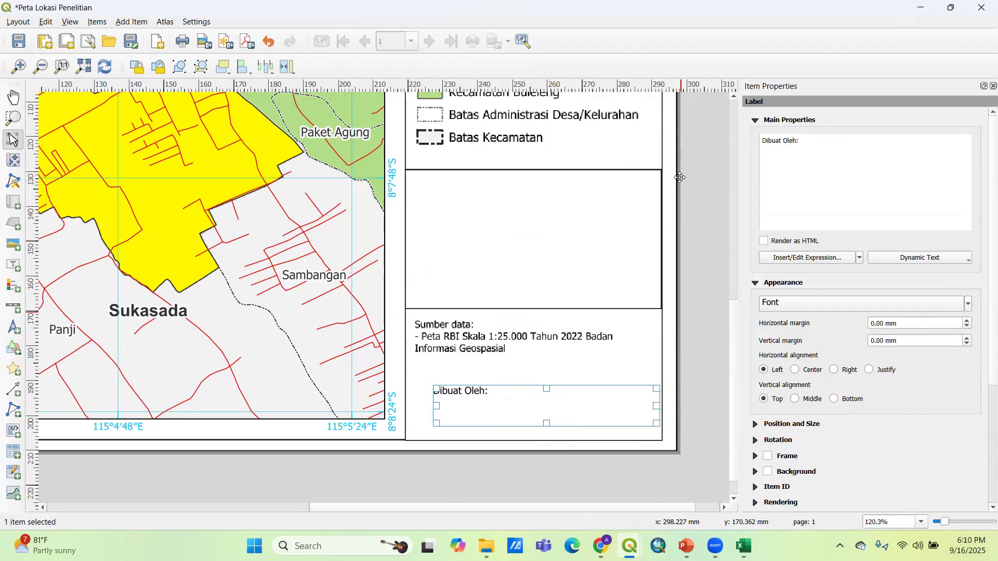
drag(510, 410, 490, 404)
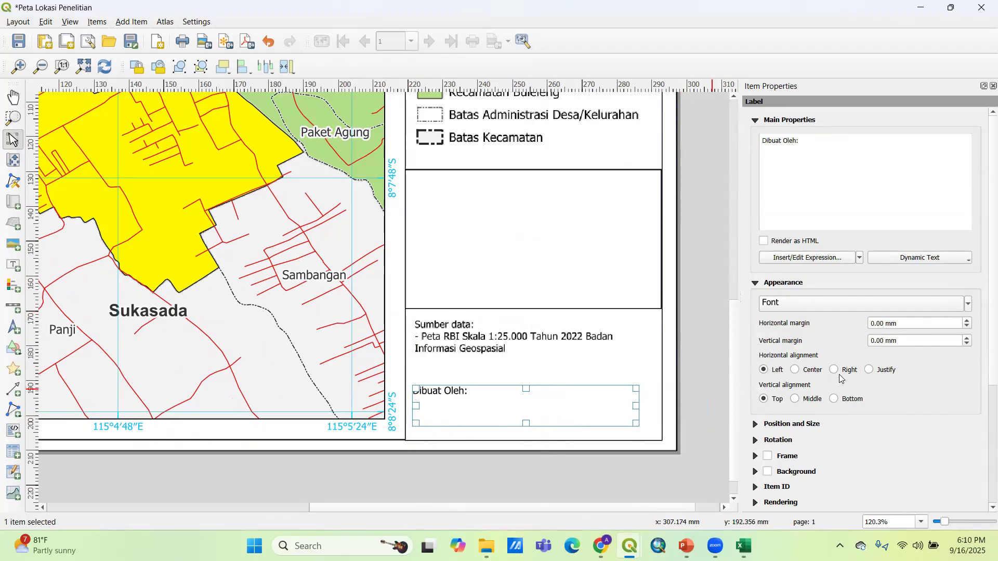
Step: Align the "Dibuat Oleh:" label text to the horizontal center and vertical middle, and add an empty line after it
click(797, 371)
click(796, 400)
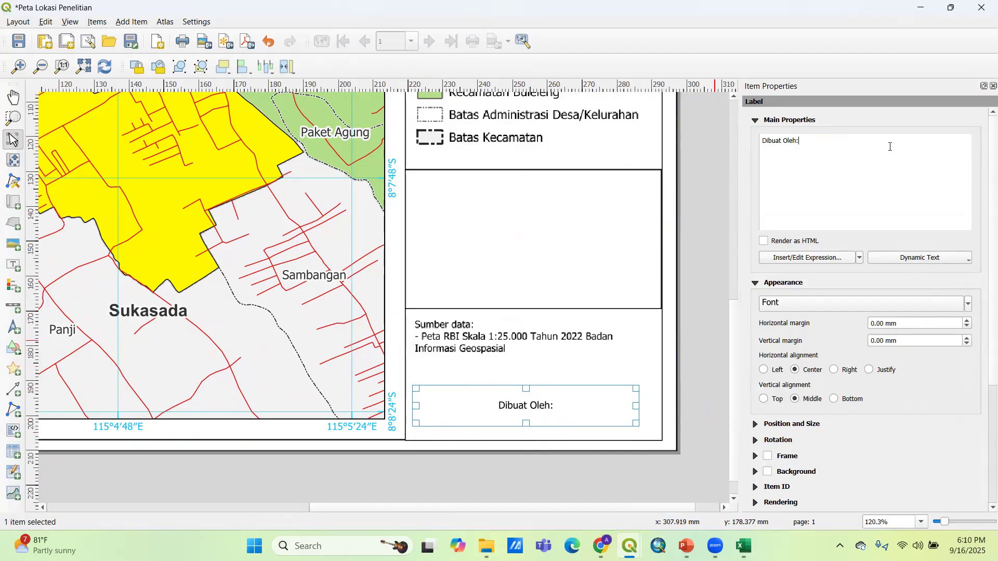
key(Return)
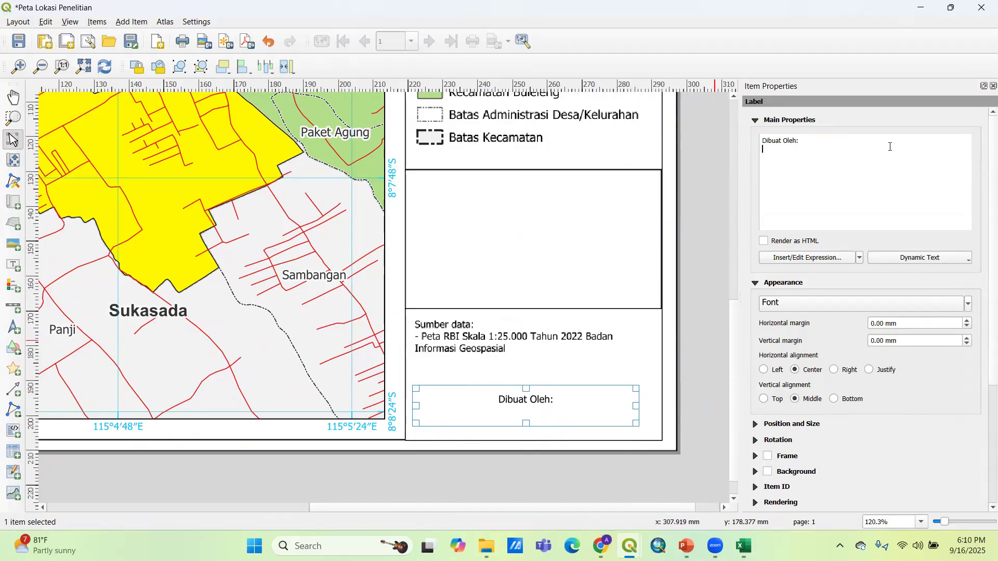
scroll(595, 346, down, 1)
click(649, 329)
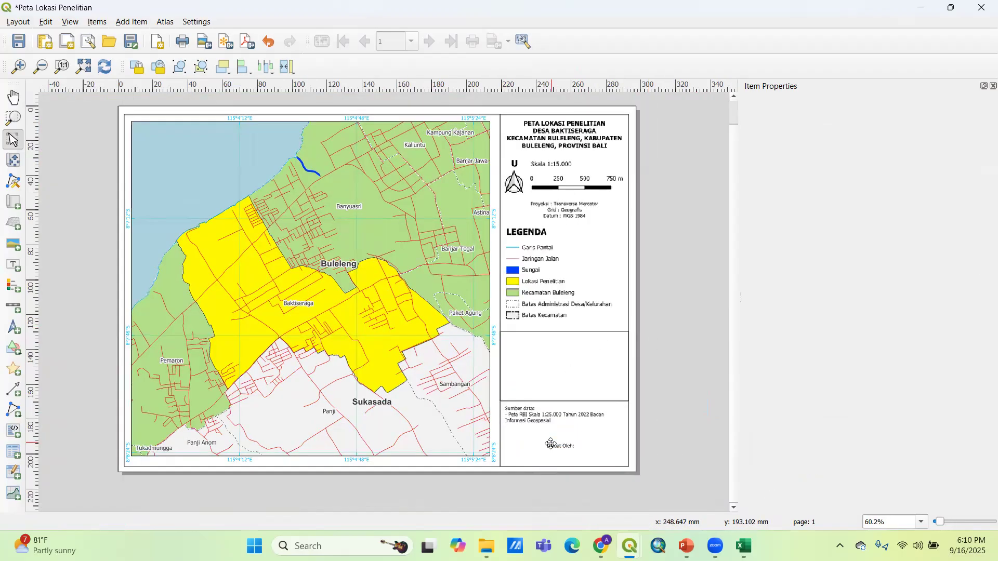
scroll(554, 174, up, 1)
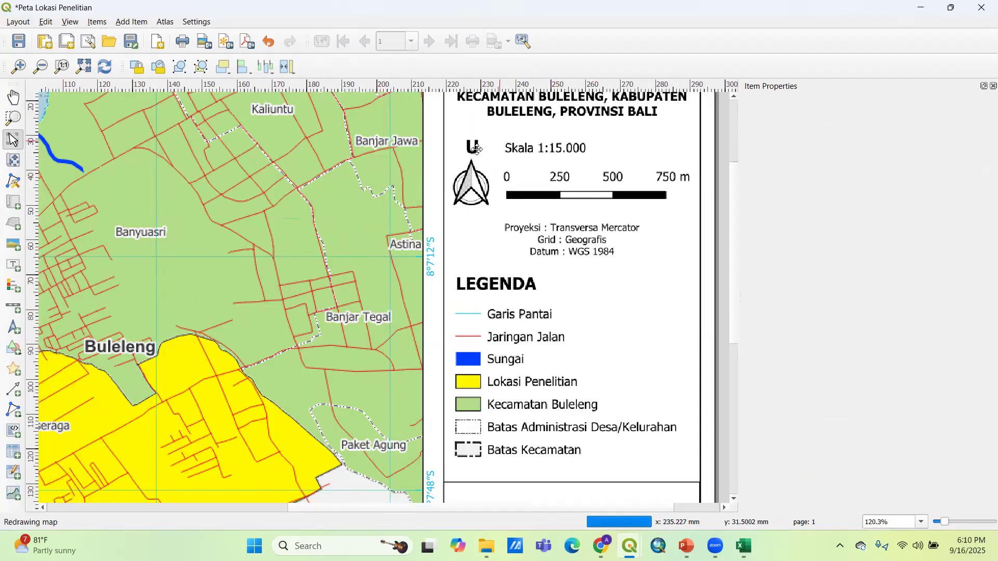
scroll(489, 166, down, 1)
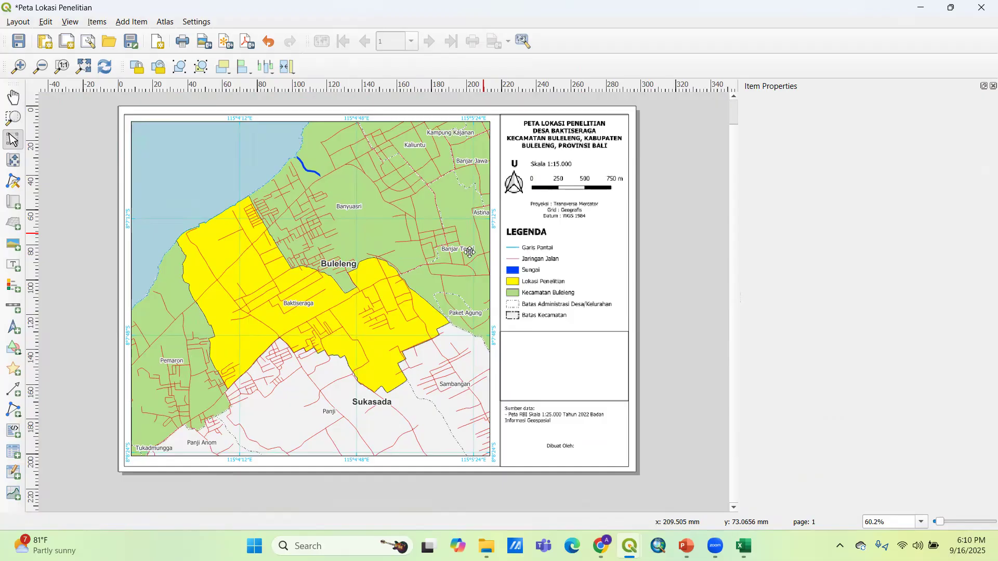